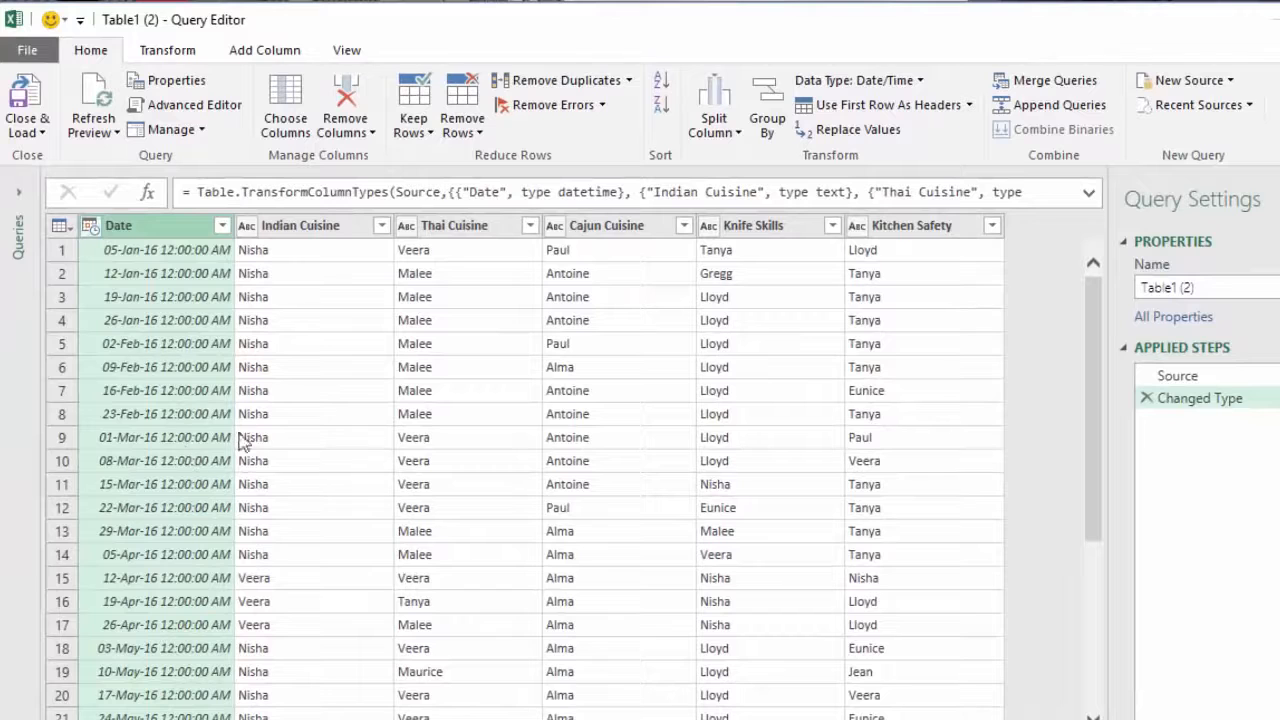
Step: Try removing all columns except Date and Indian Cuisine, and delete that applied step from the query
click(360, 135)
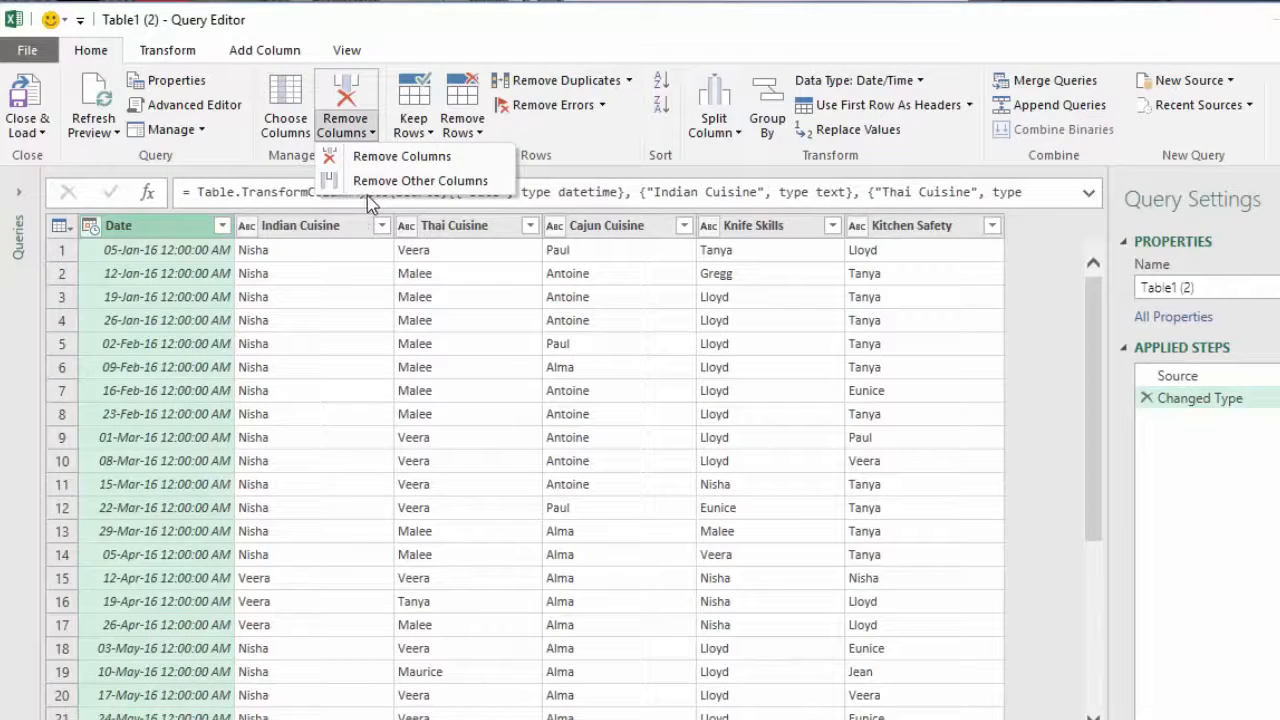
click(348, 352)
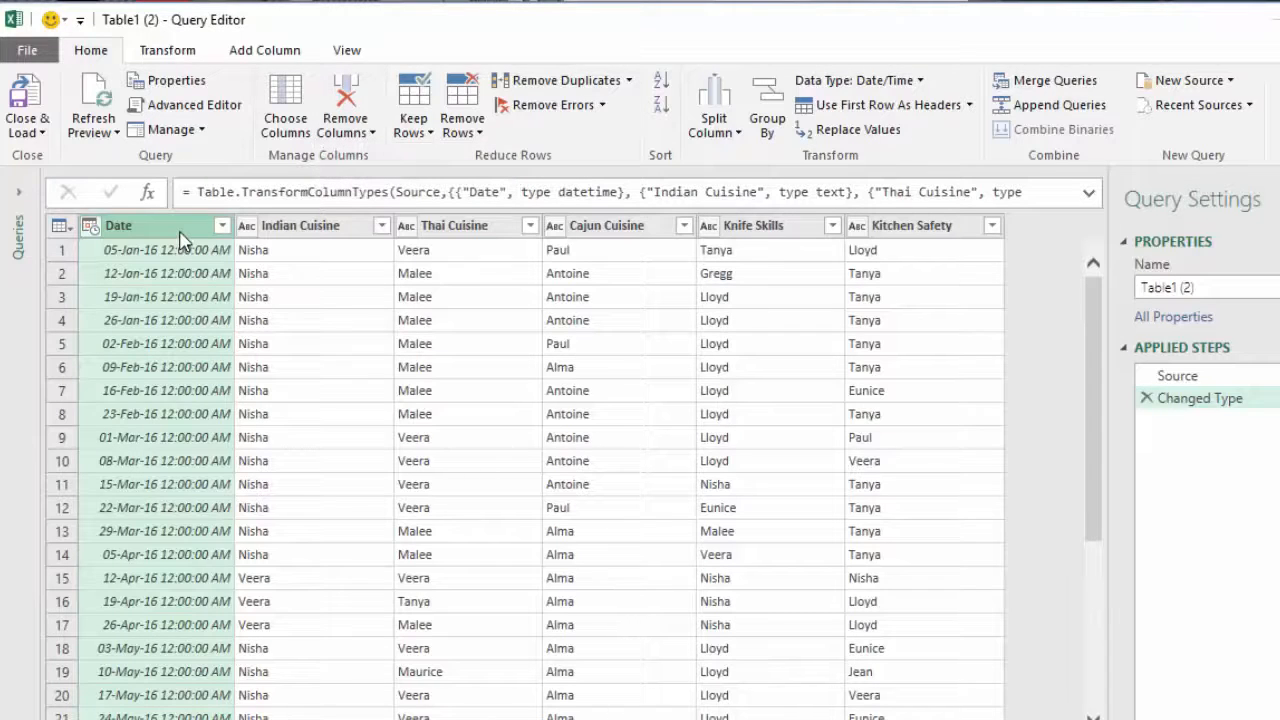
click(295, 226)
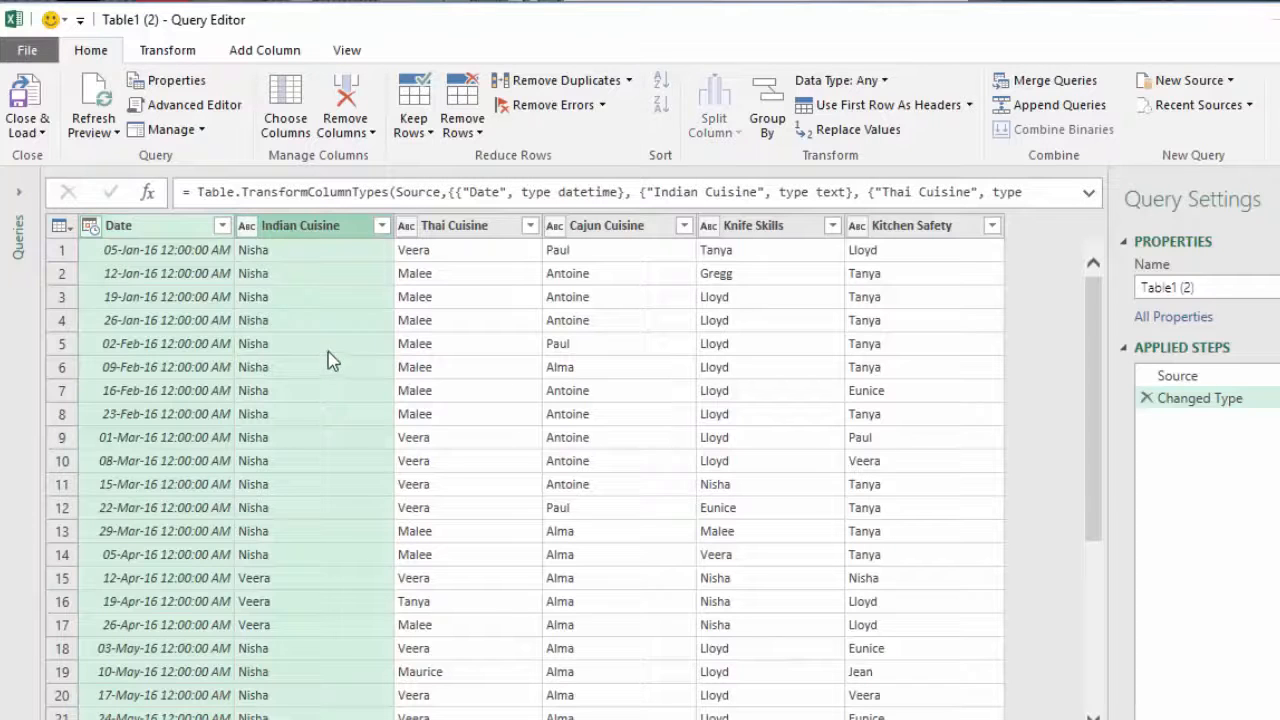
click(371, 134)
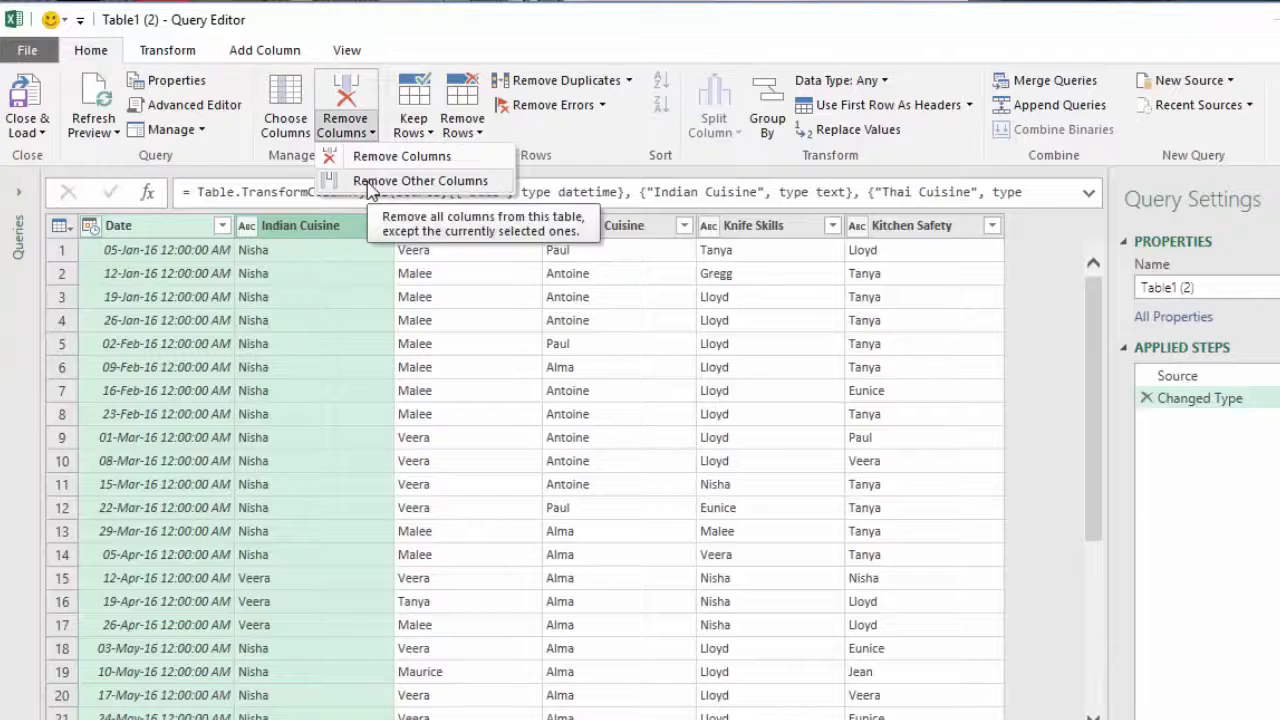
click(368, 182)
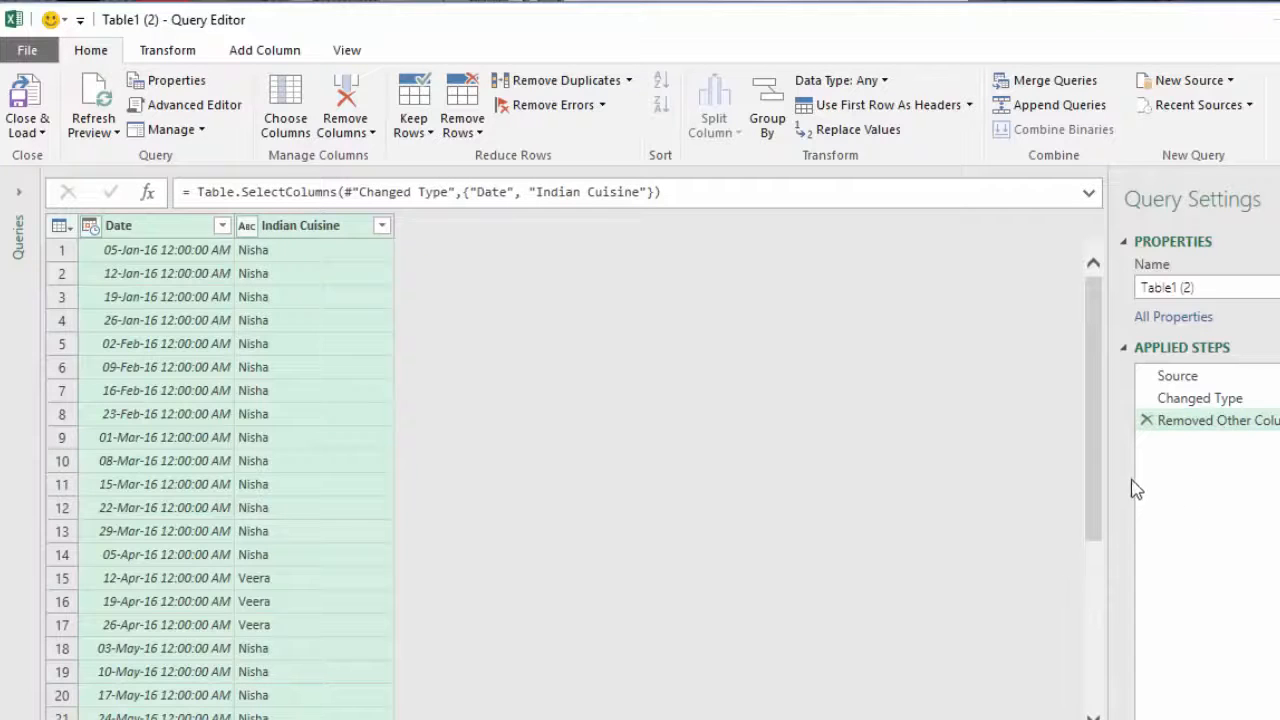
click(1147, 421)
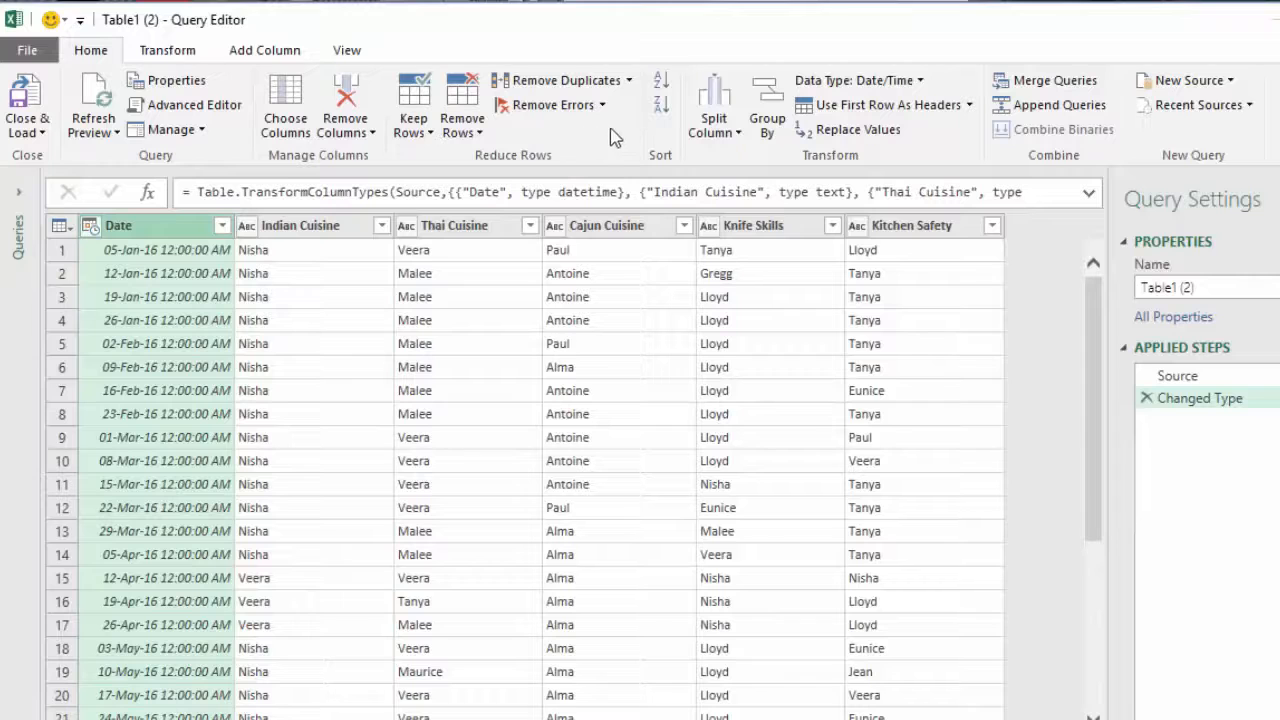
click(628, 81)
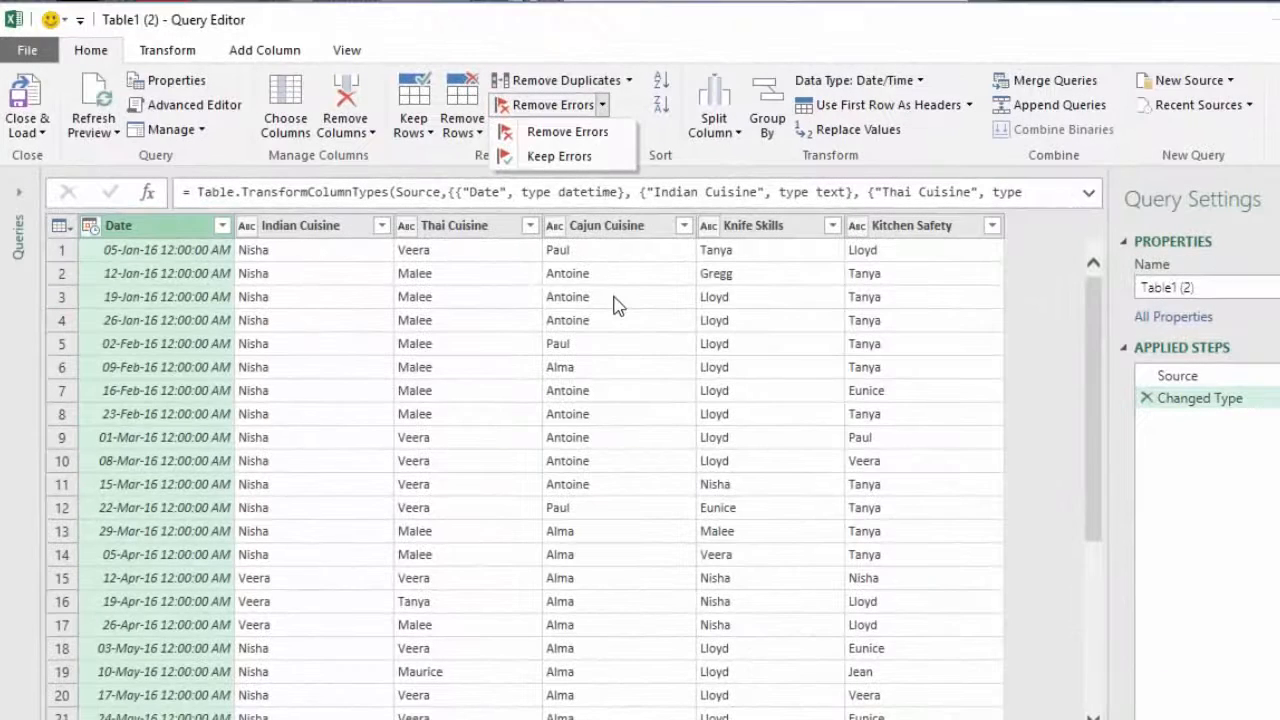
click(614, 297)
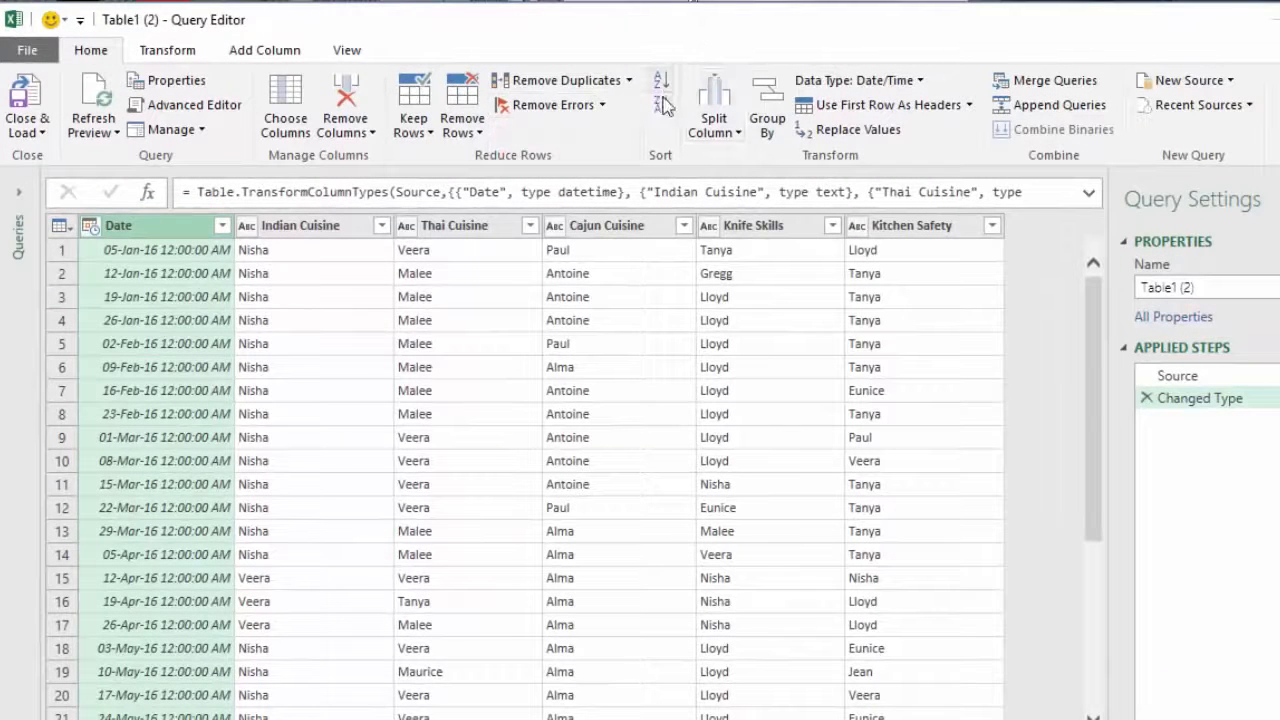
click(734, 133)
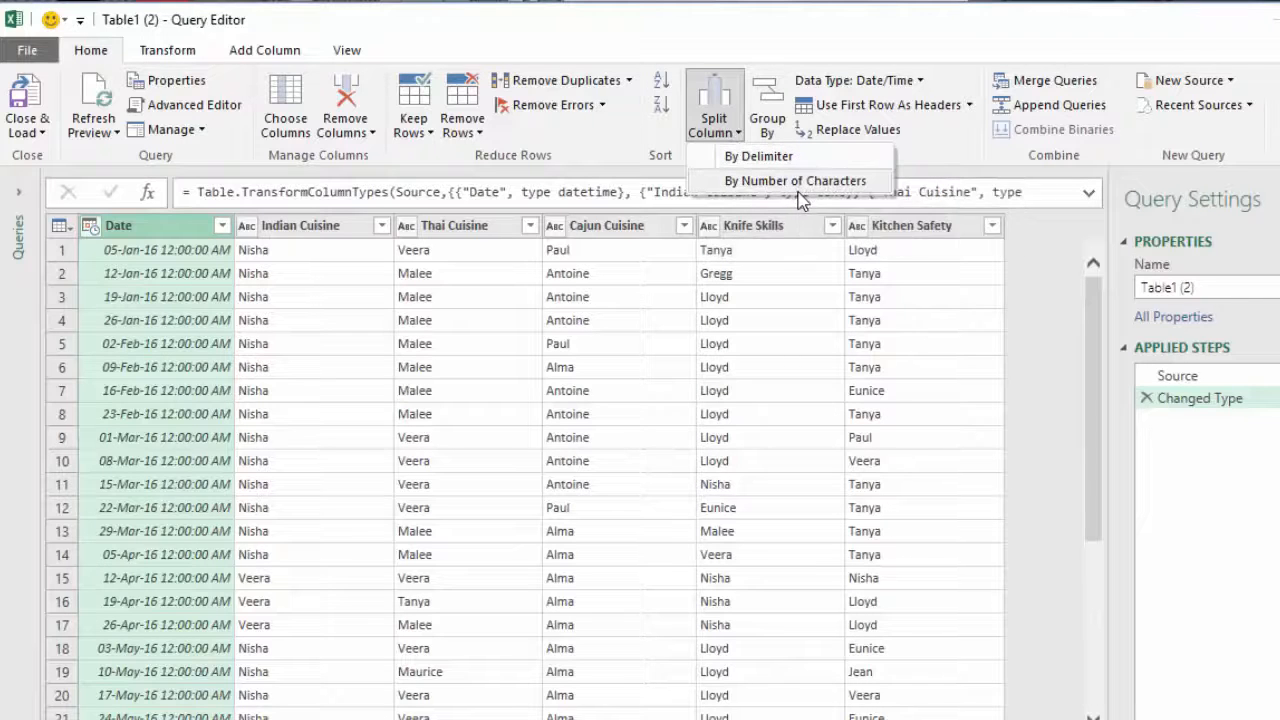
click(797, 414)
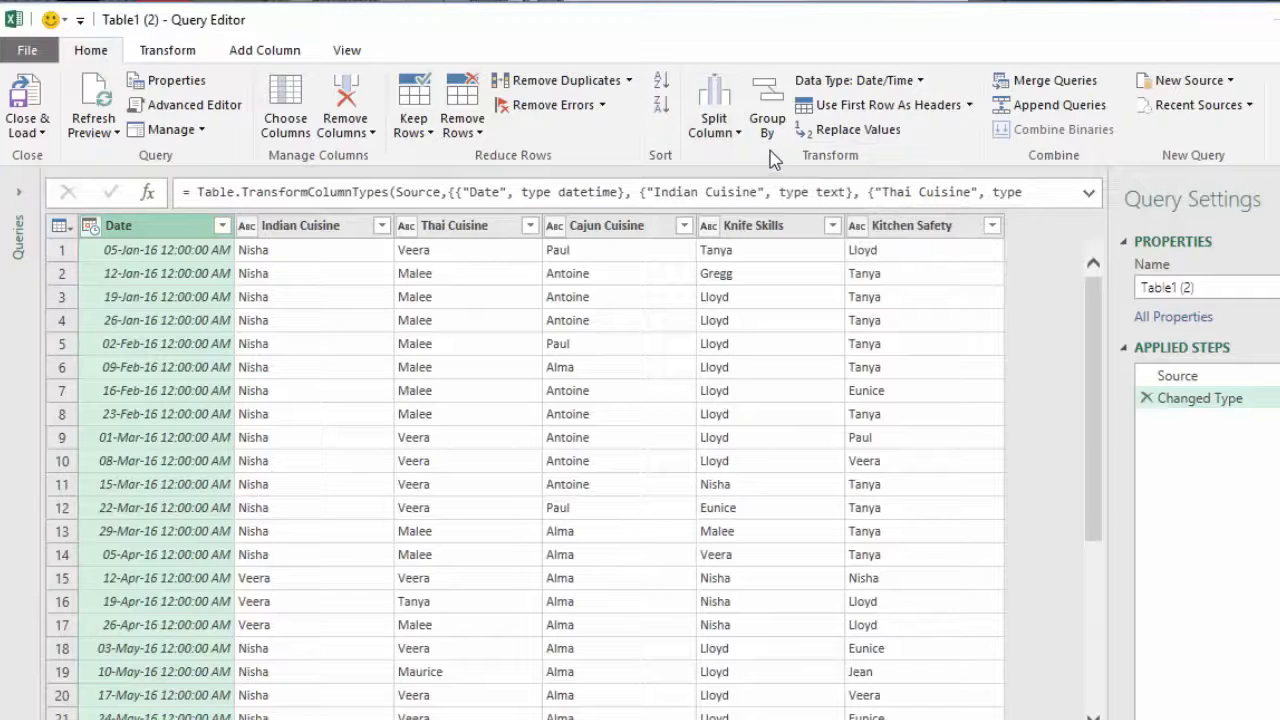
click(917, 82)
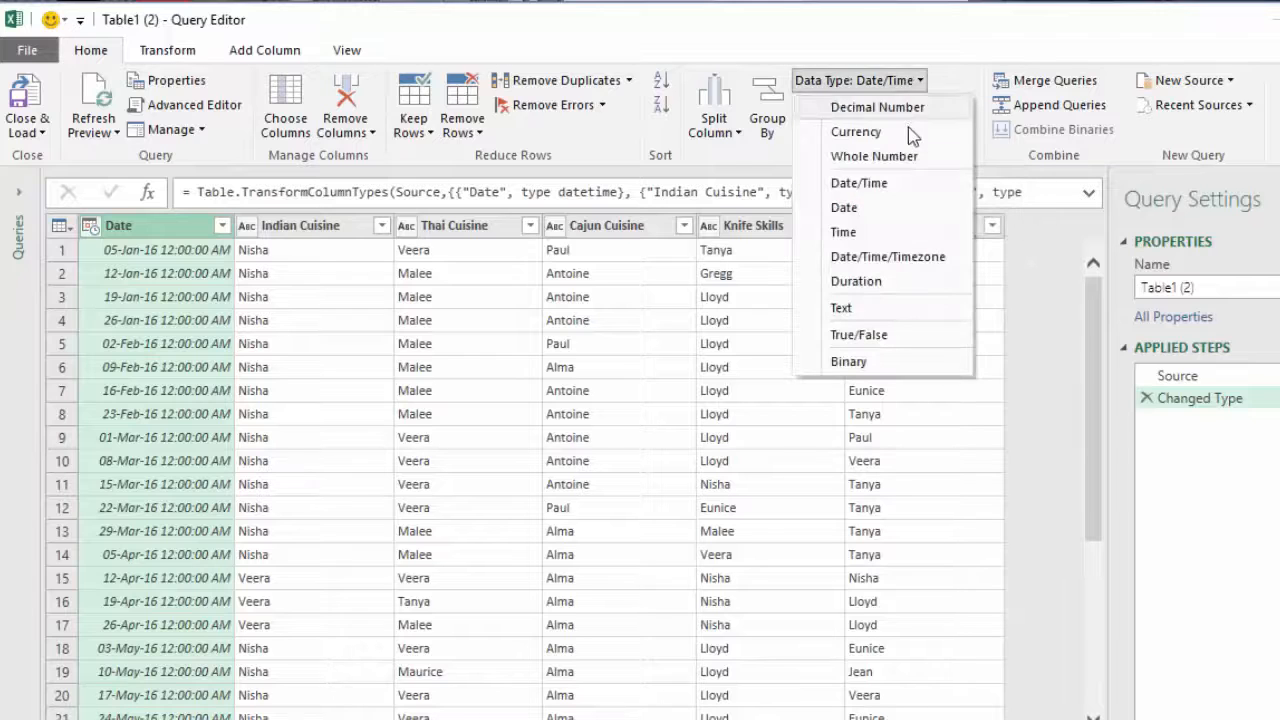
click(722, 470)
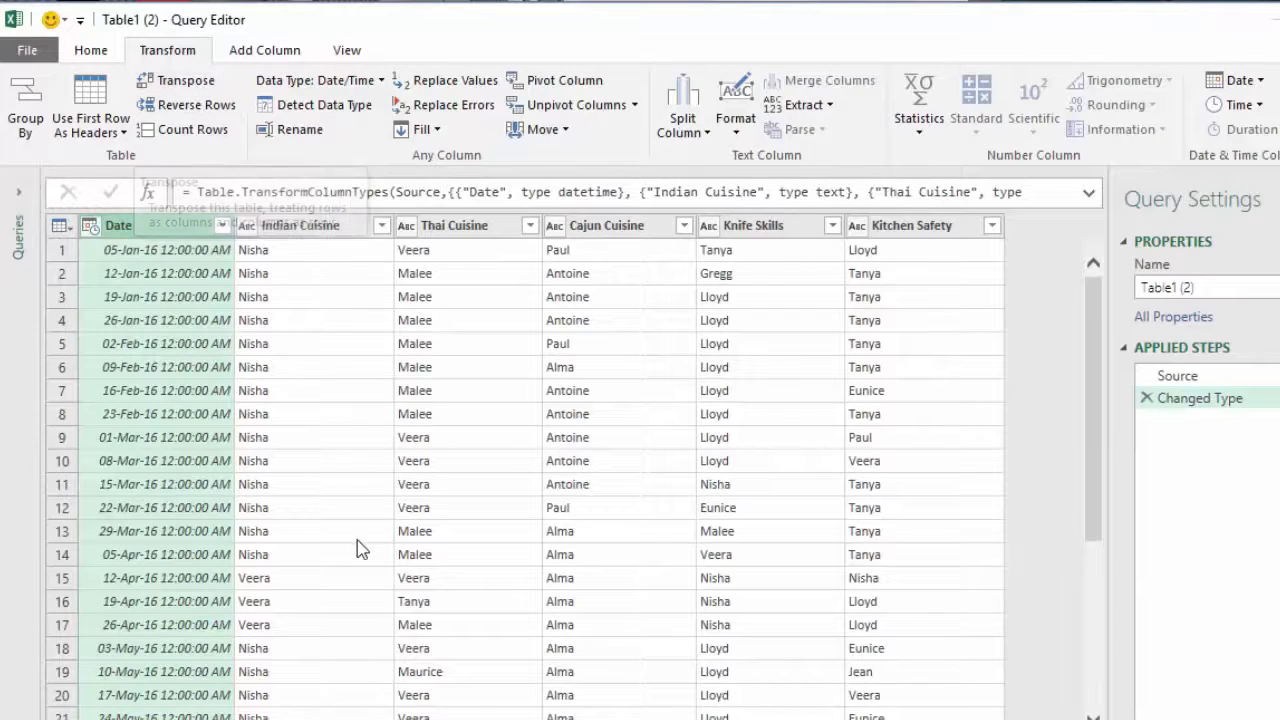
click(435, 131)
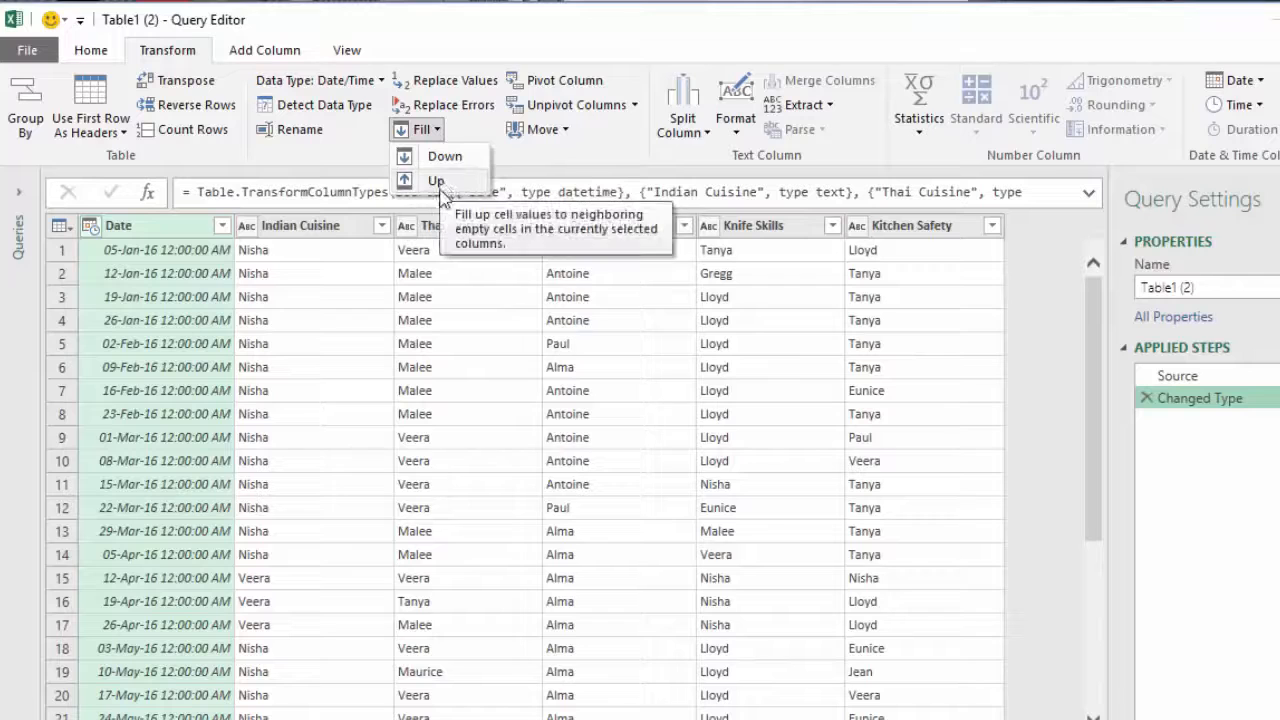
click(478, 349)
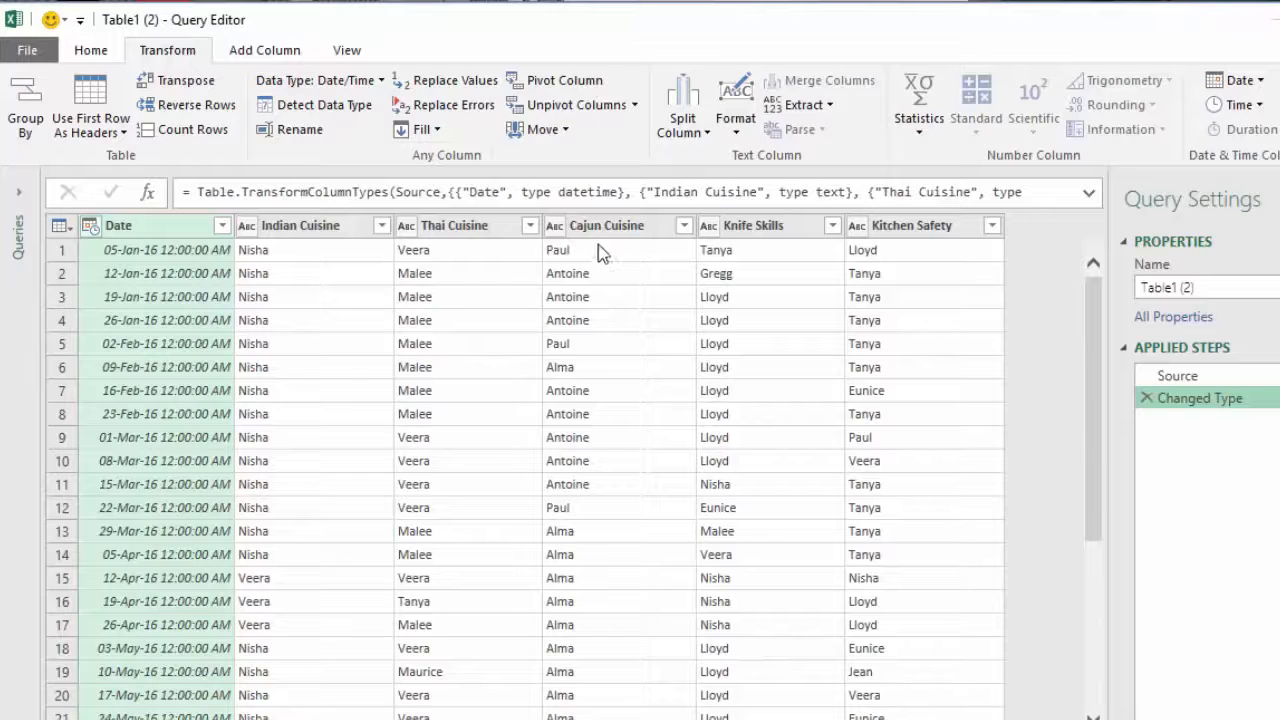
click(559, 130)
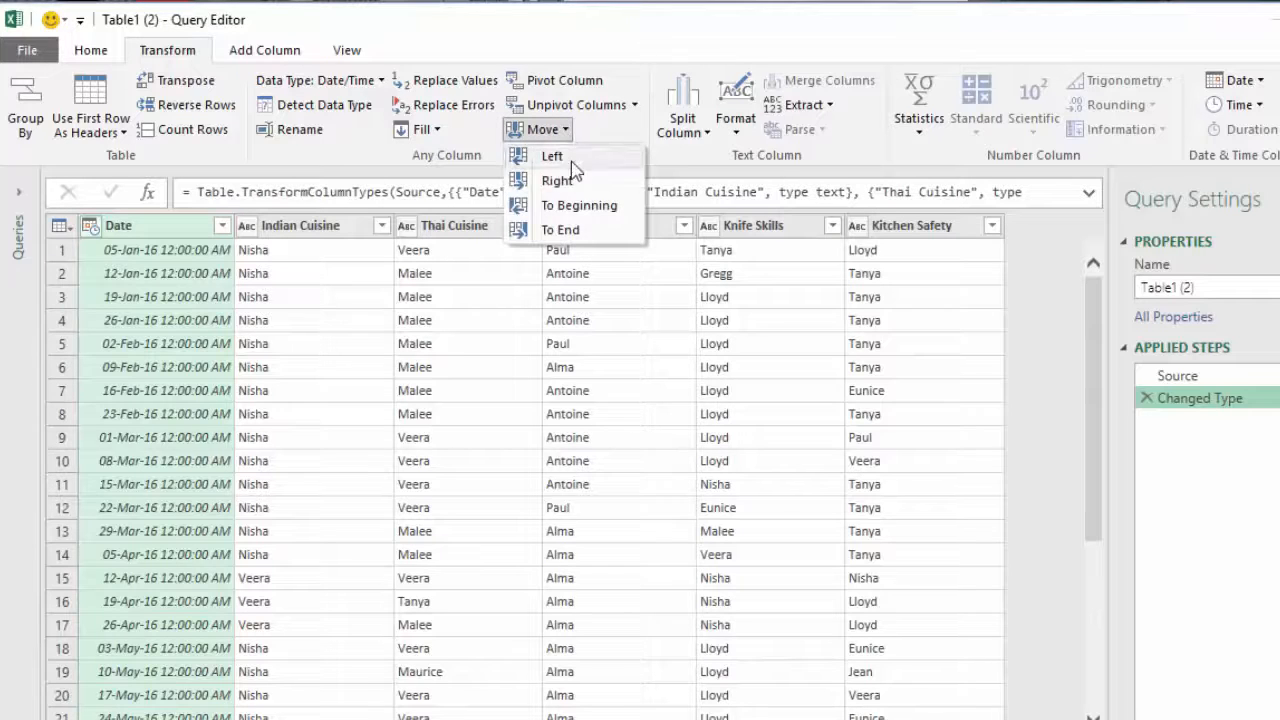
click(548, 226)
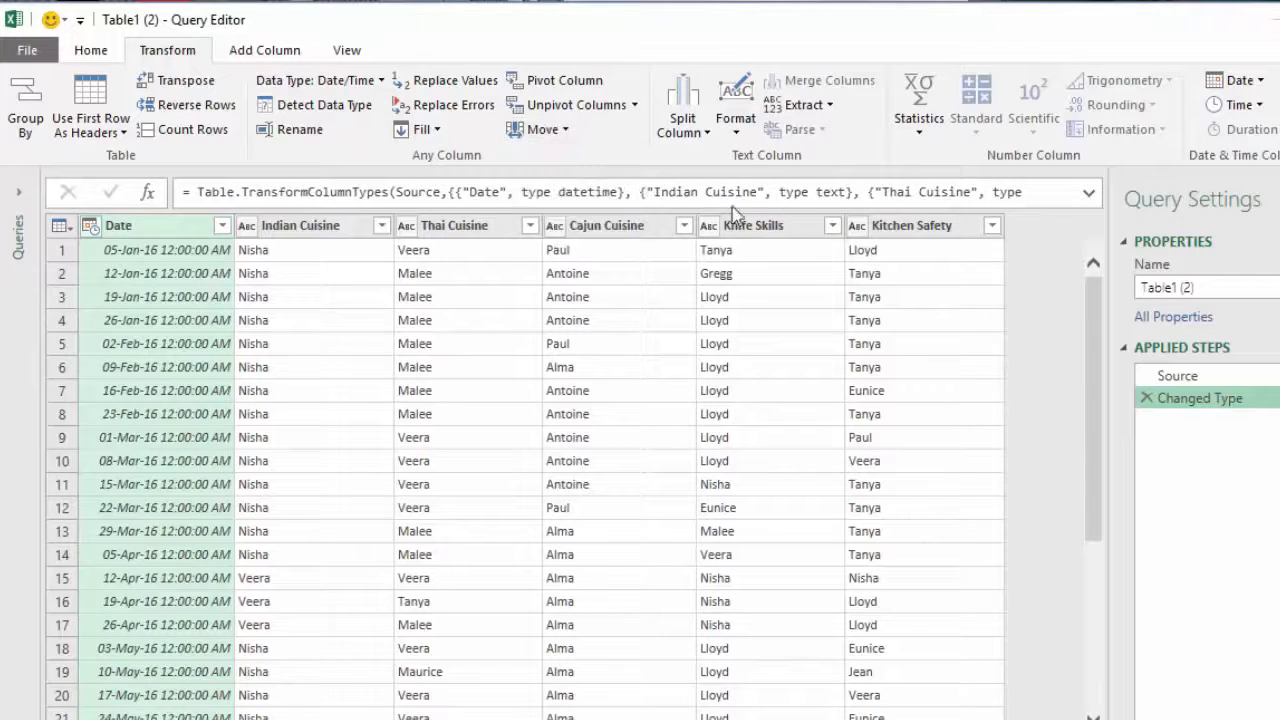
click(738, 134)
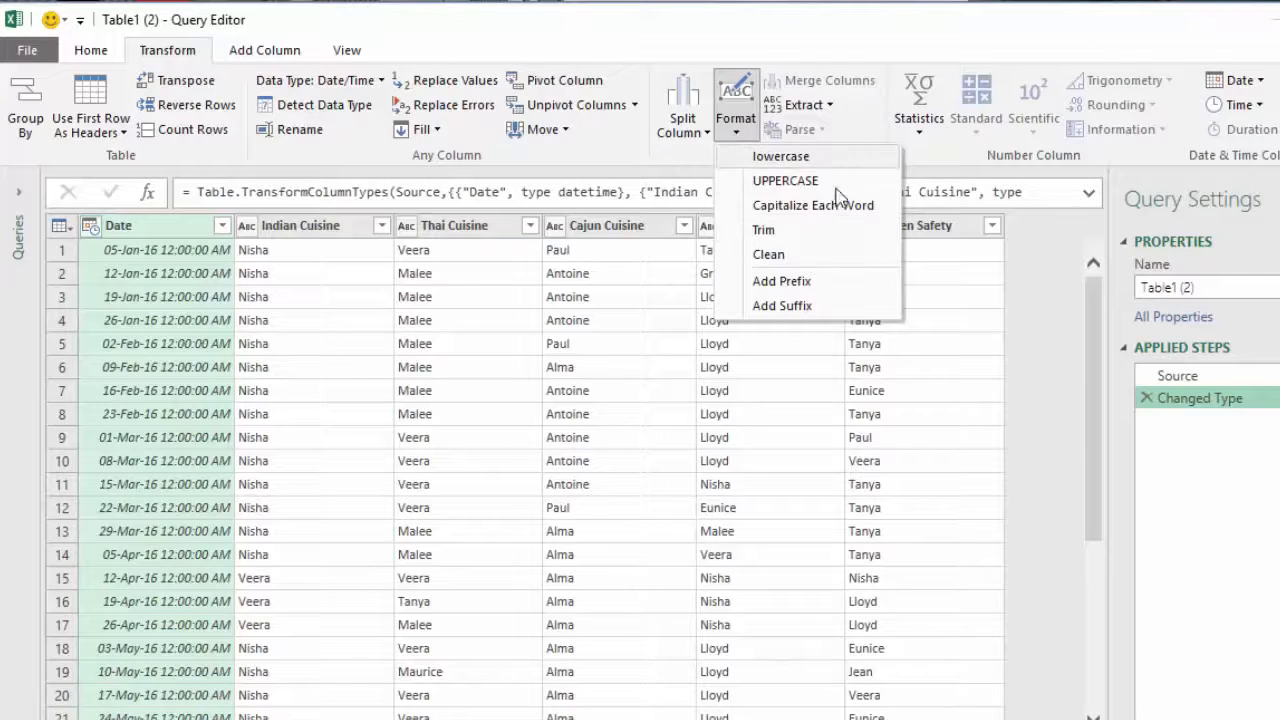
click(638, 432)
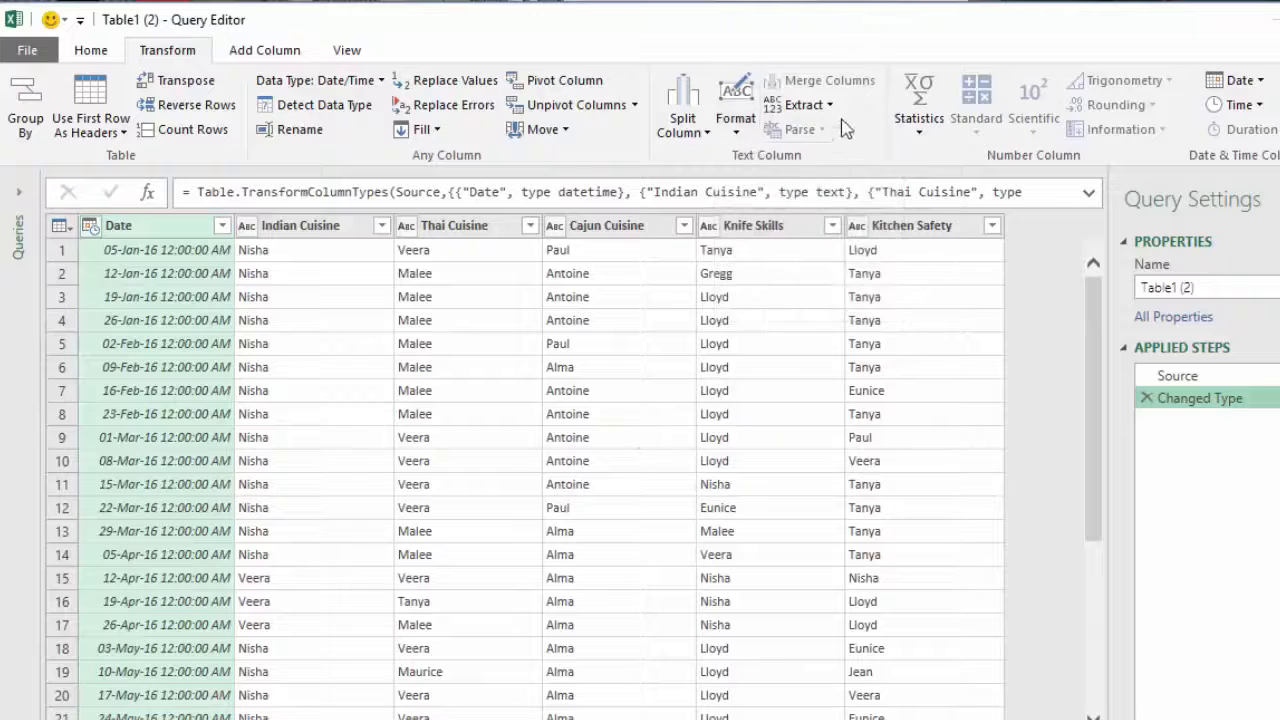
click(815, 105)
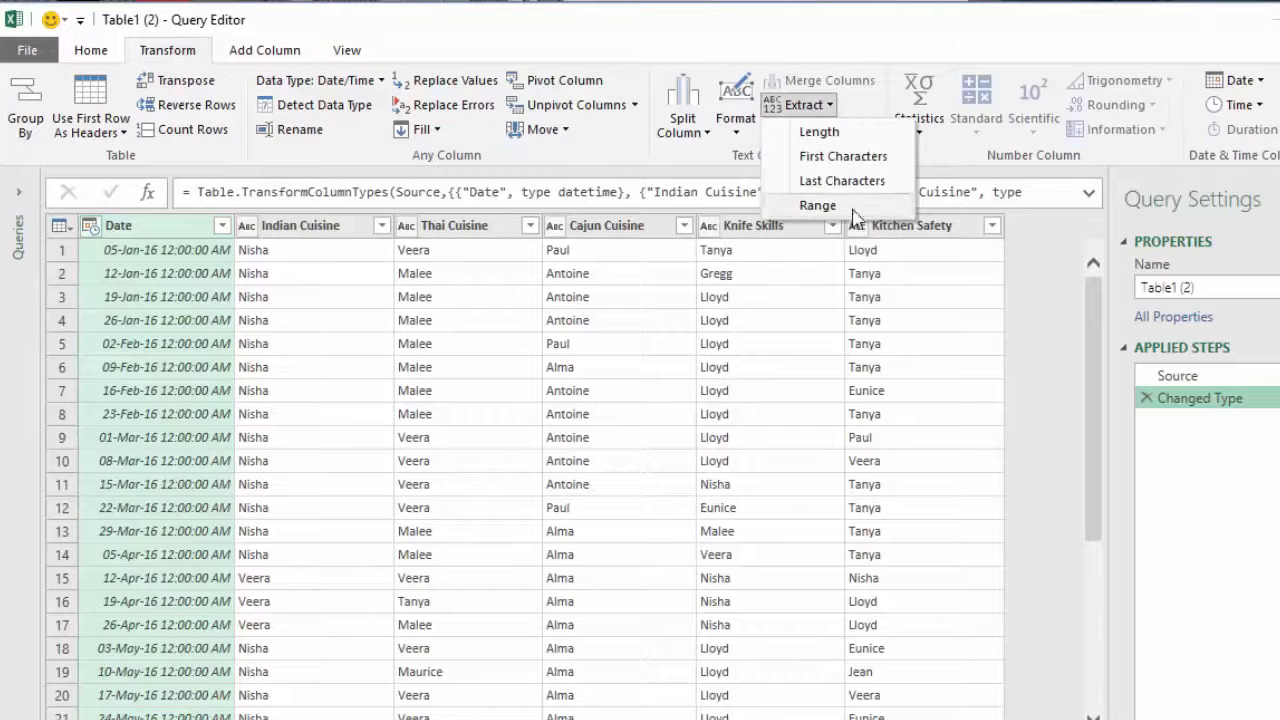
click(790, 340)
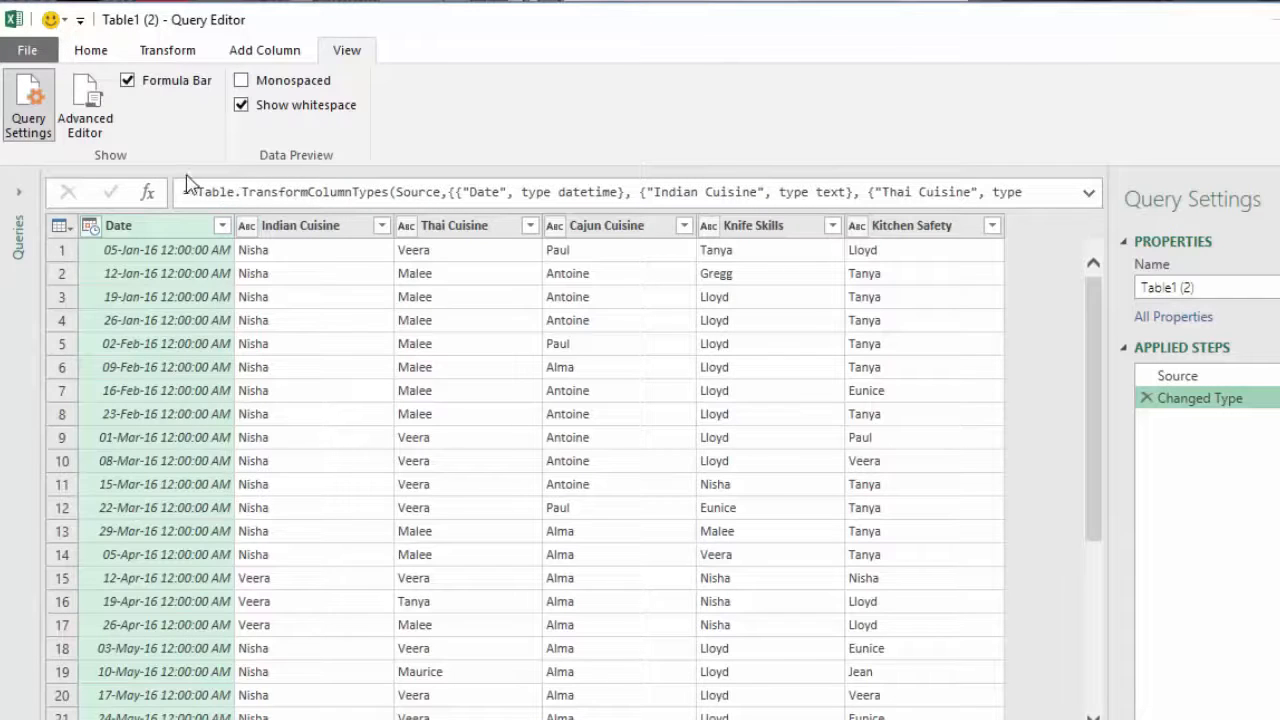
Step: Toggle the formula bar off and on, and open the query's underlying code in the Advanced Editor
click(127, 80)
click(127, 80)
click(95, 105)
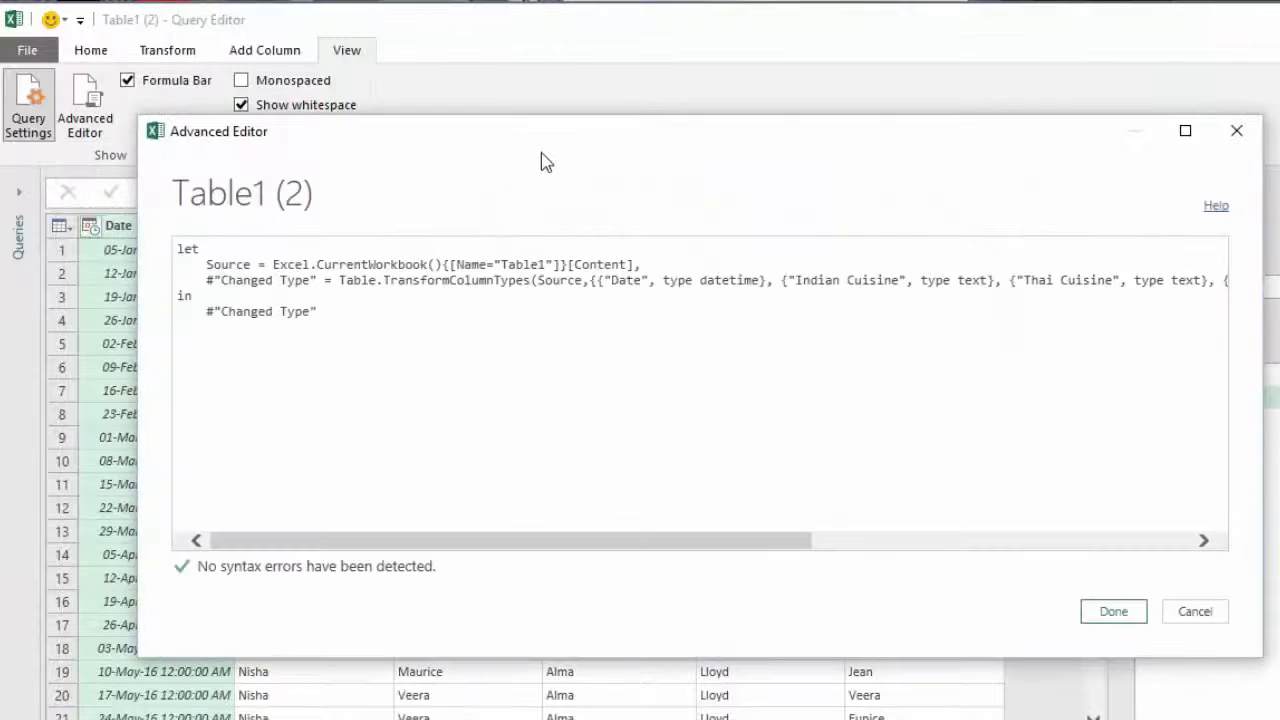
drag(549, 128, 522, 109)
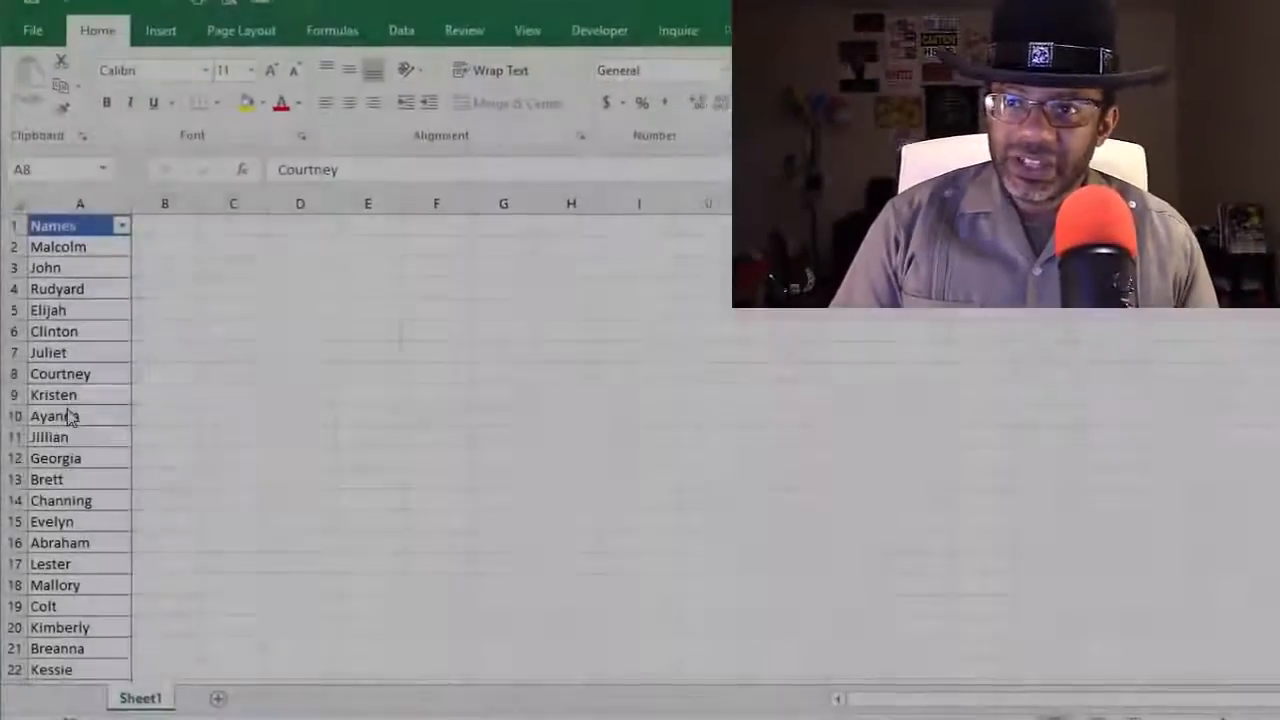
Step: Create a PivotTable from Table1 on a new worksheet, with Names as the rows and the count of Names as the values
scroll(72, 418, down, 13)
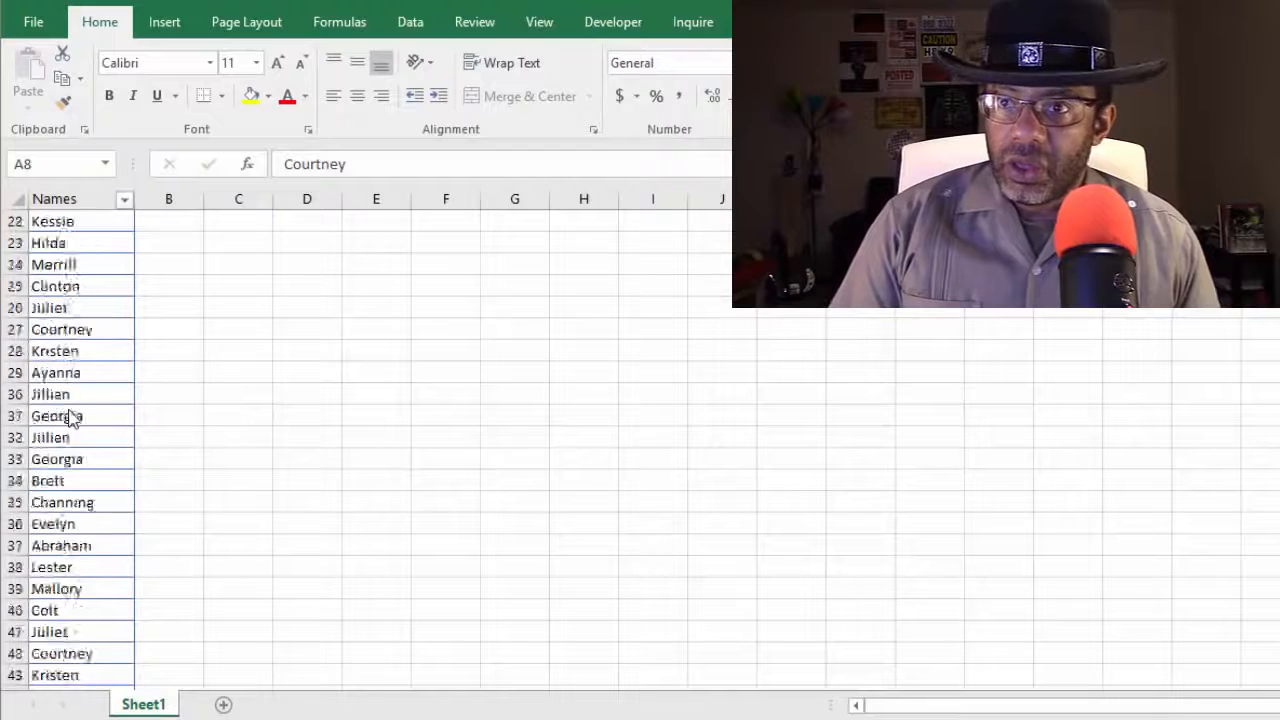
scroll(72, 418, up, 13)
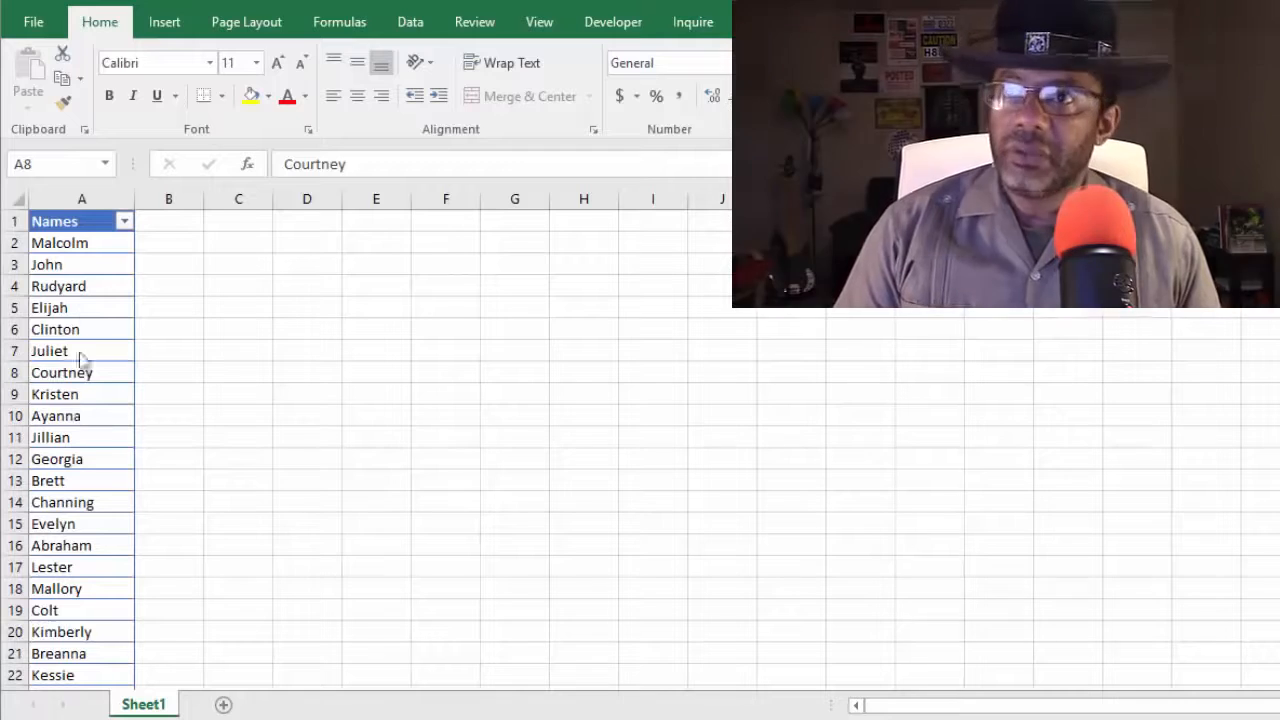
click(157, 22)
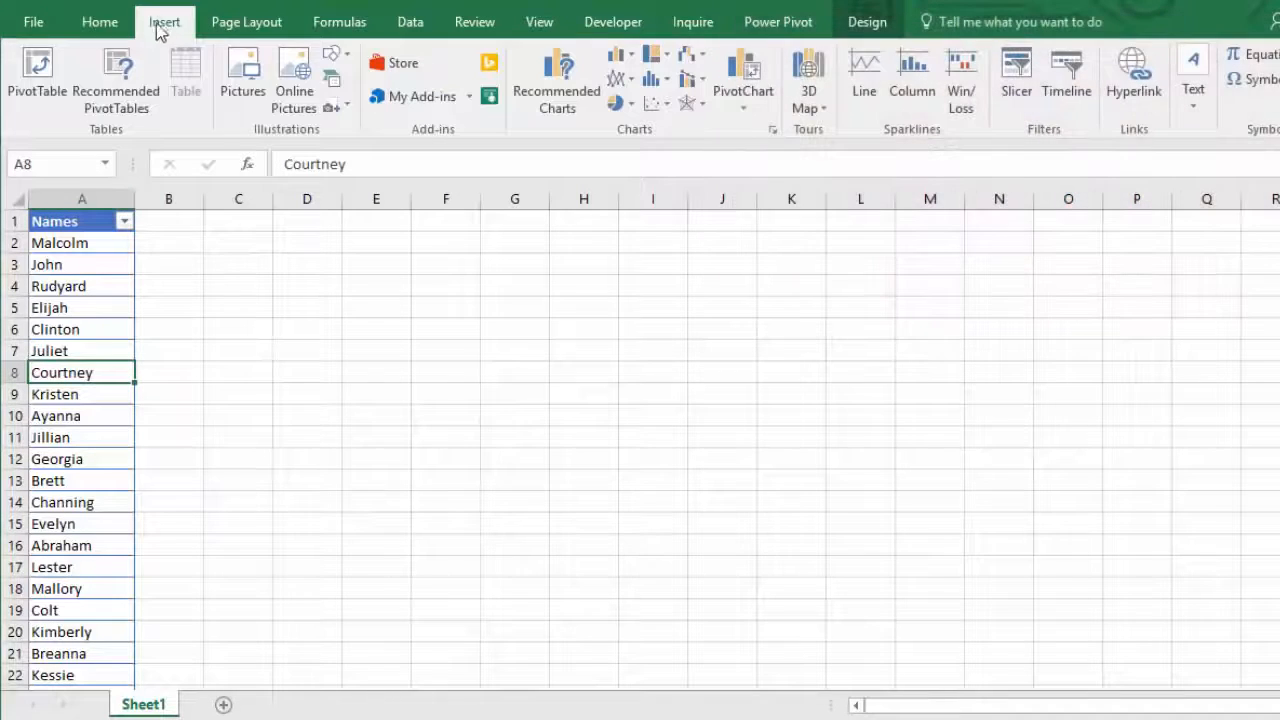
click(37, 75)
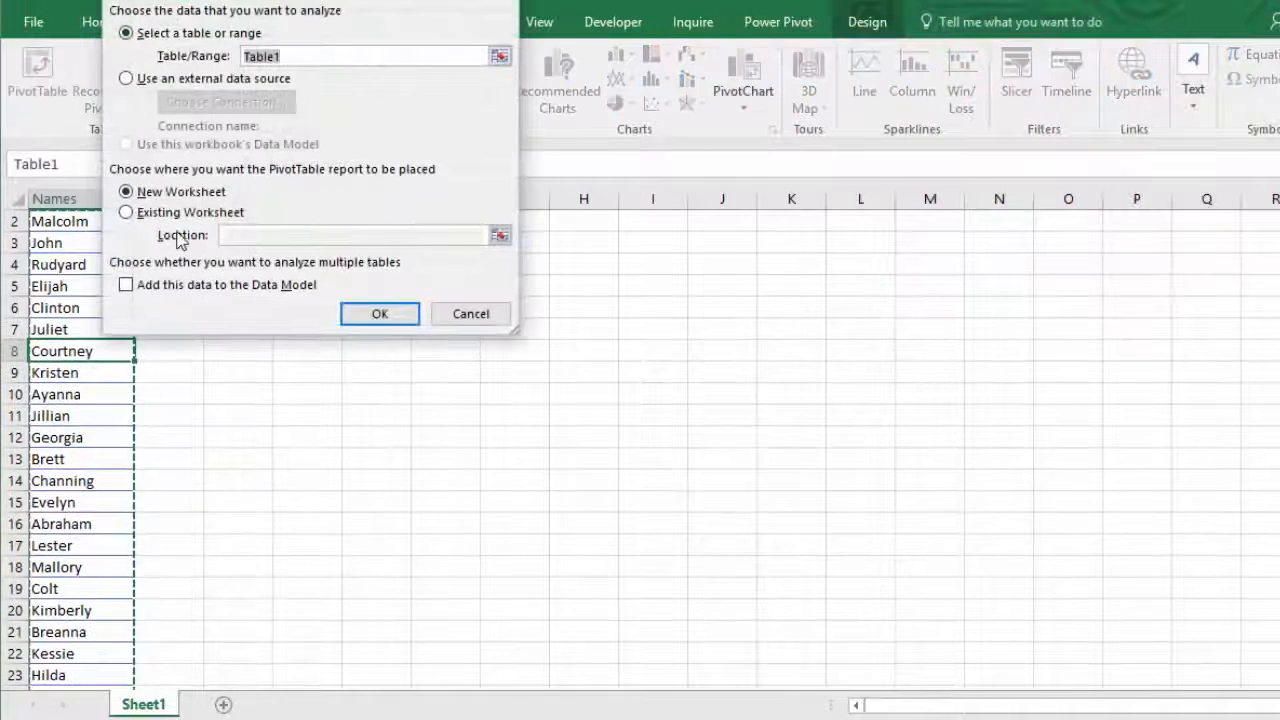
click(356, 318)
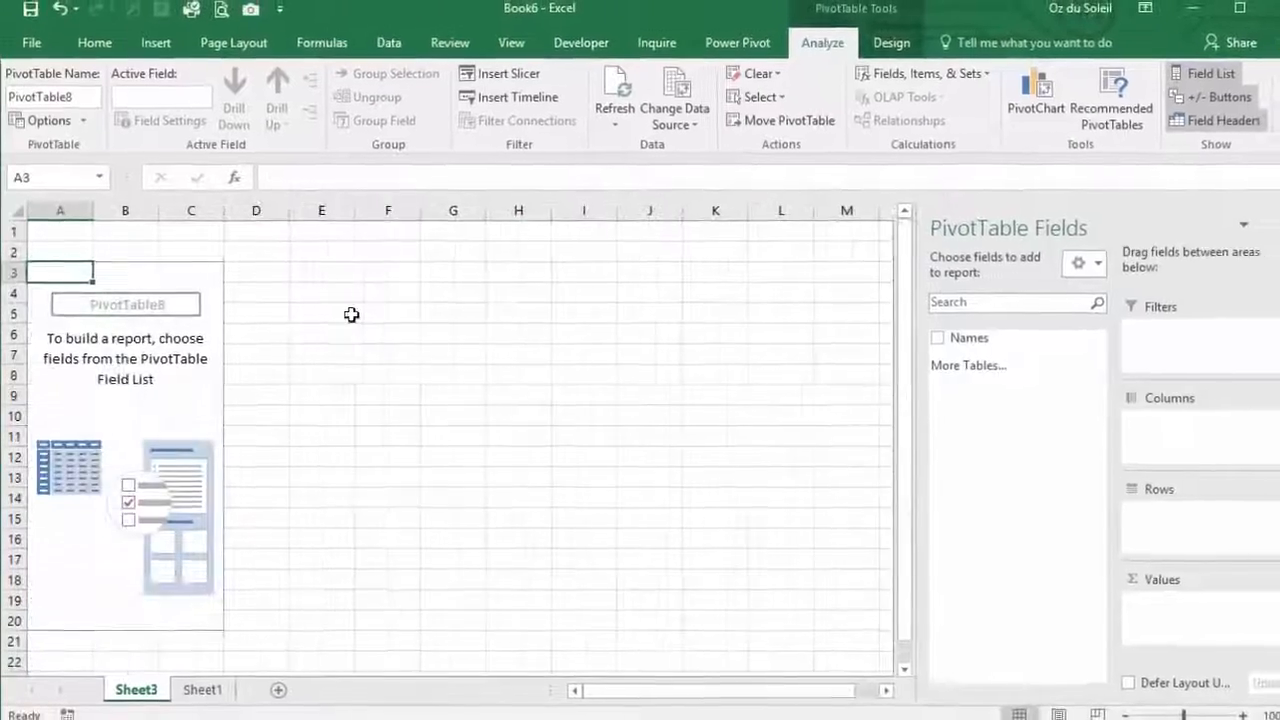
drag(948, 343, 1136, 527)
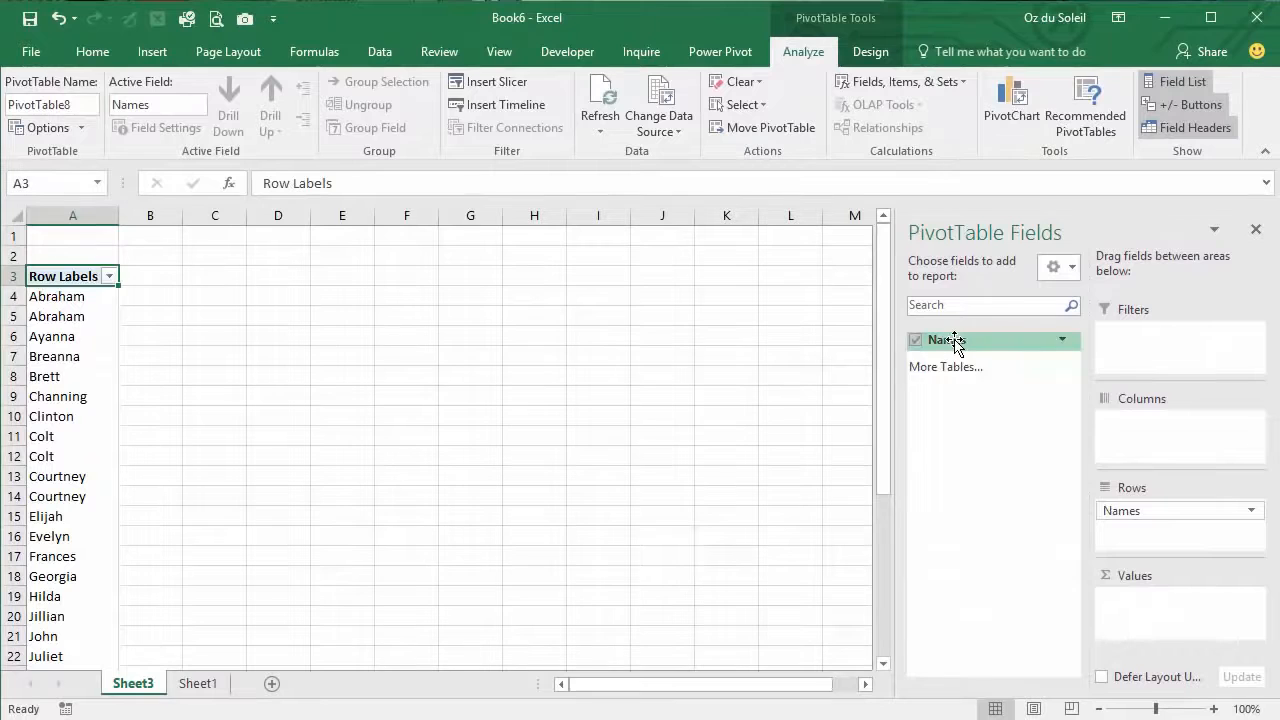
drag(984, 377, 1170, 612)
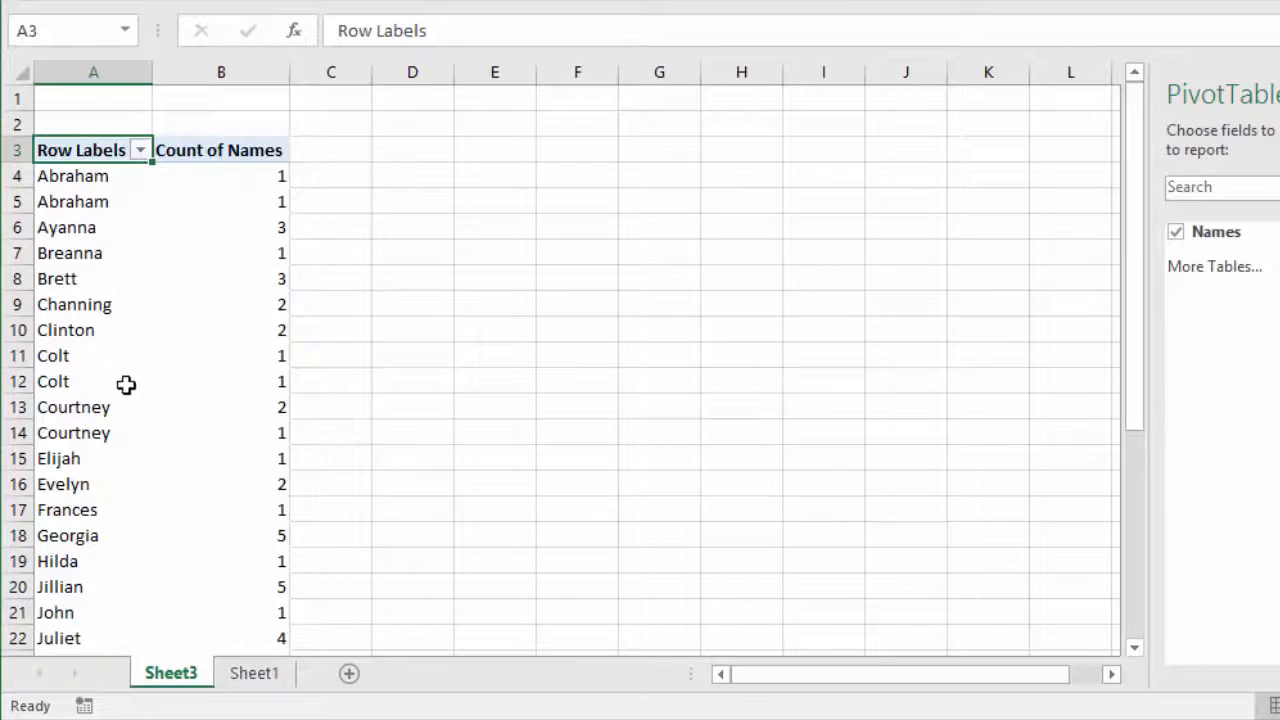
Step: Look through the pivot's row labels for duplicate names and compare the contents of cells A4 and A5 for trailing spaces
scroll(242, 475, down, 6)
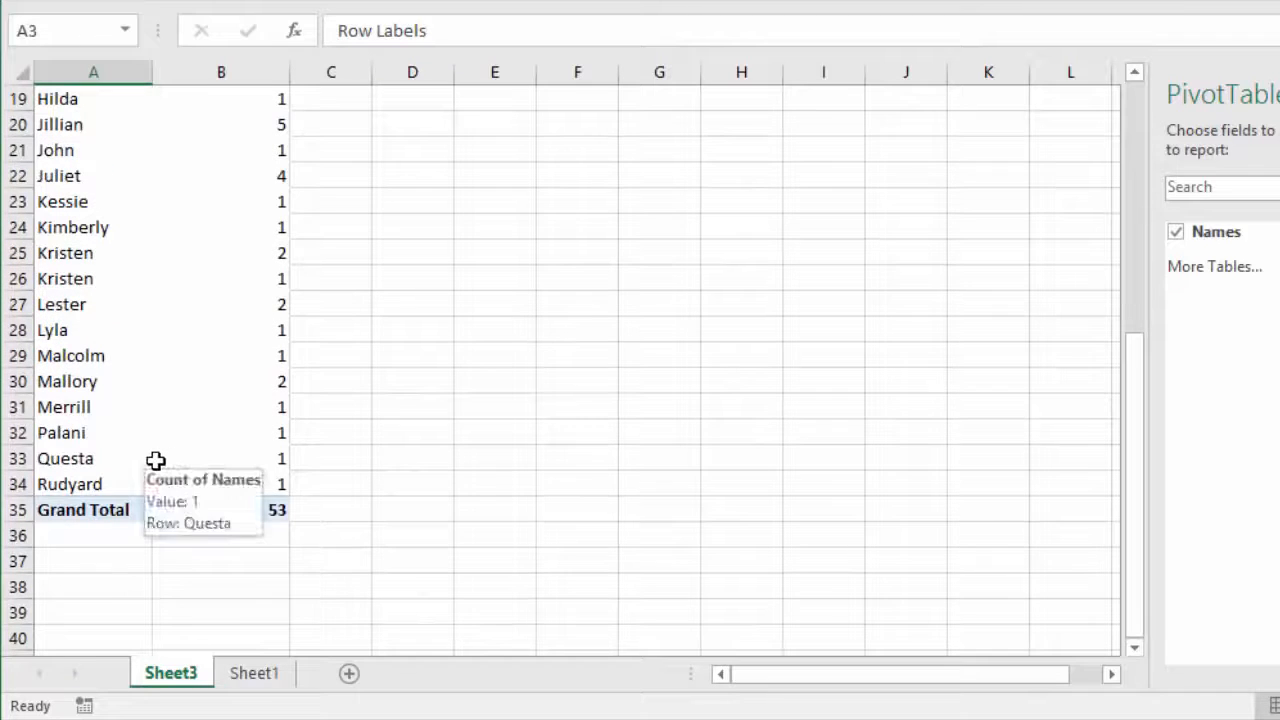
scroll(155, 460, up, 6)
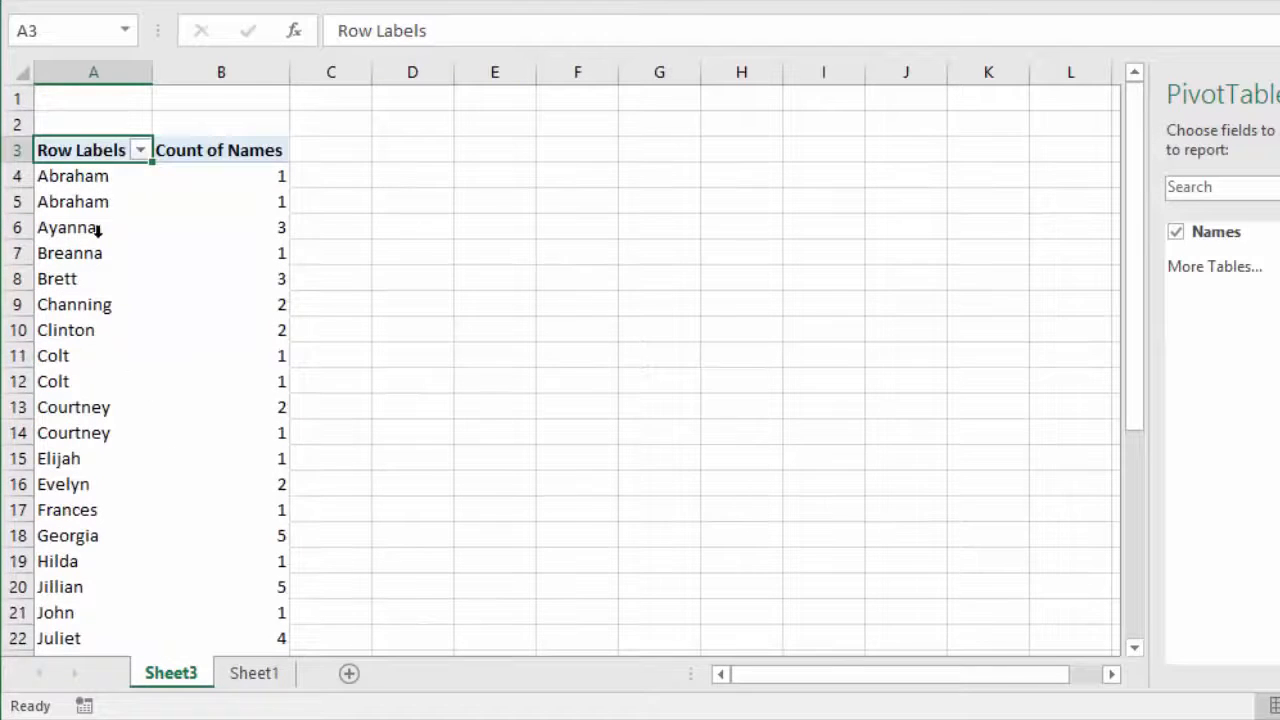
click(88, 176)
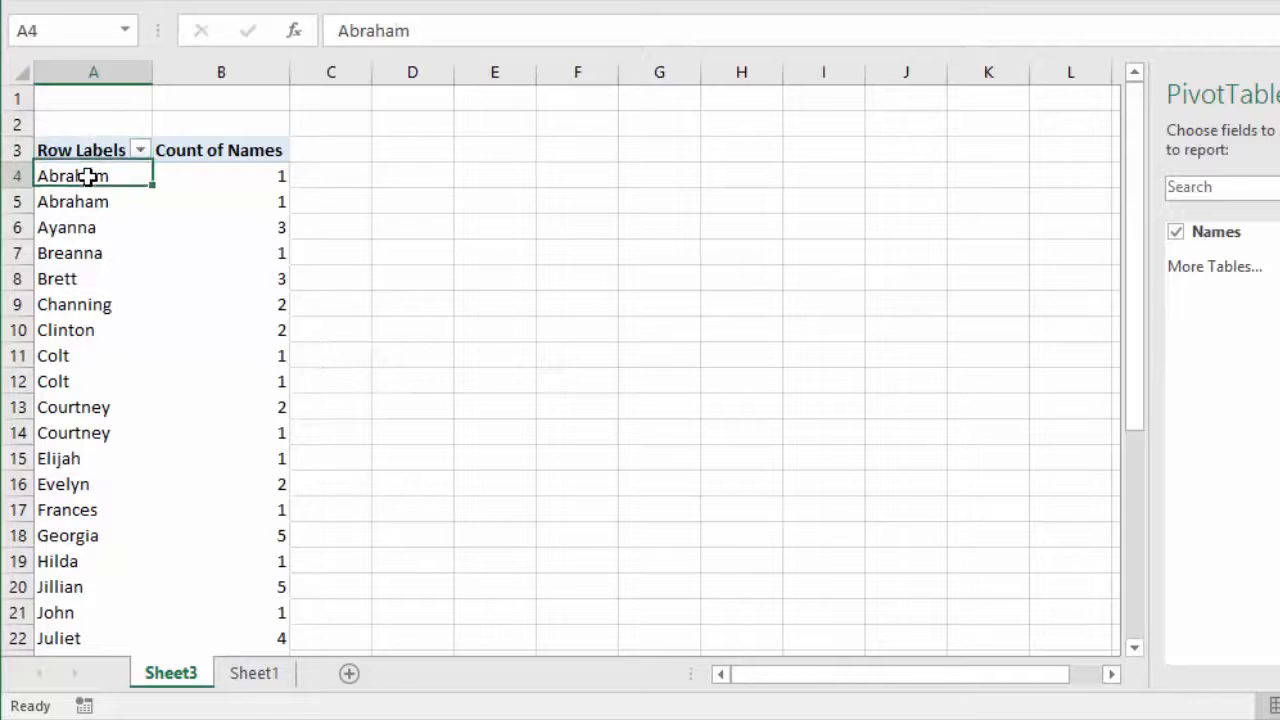
click(449, 30)
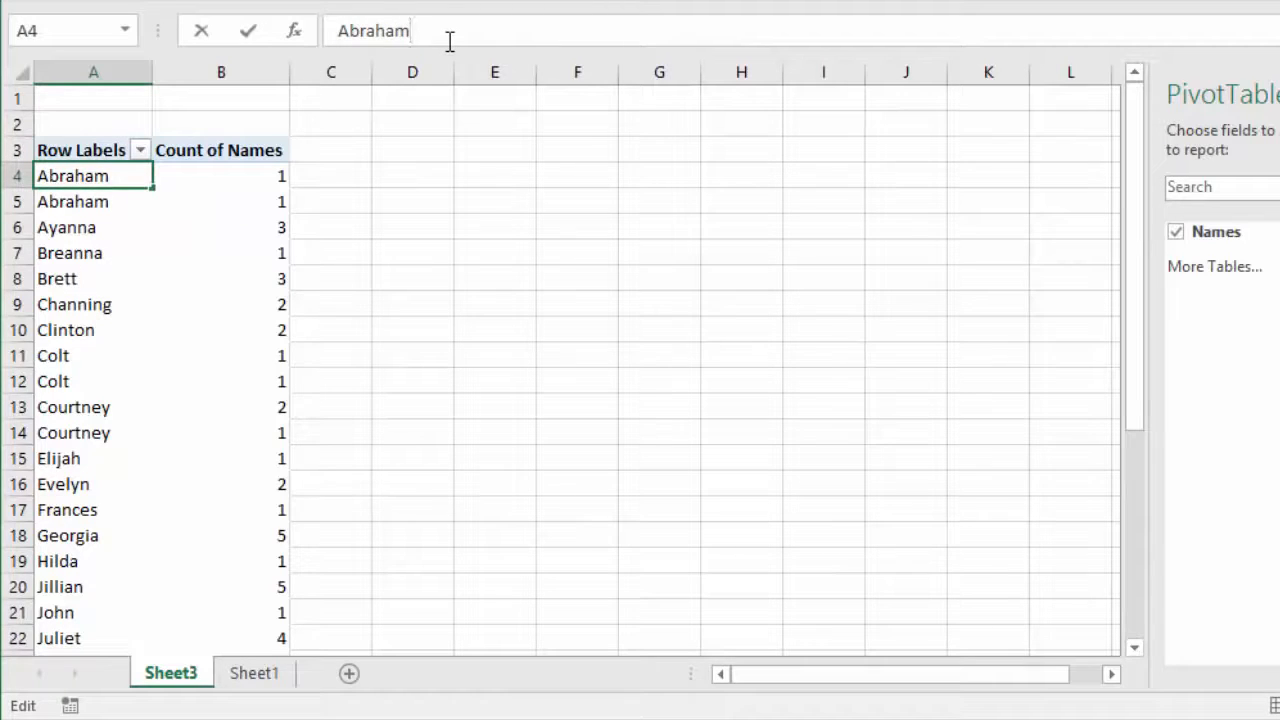
key(Return)
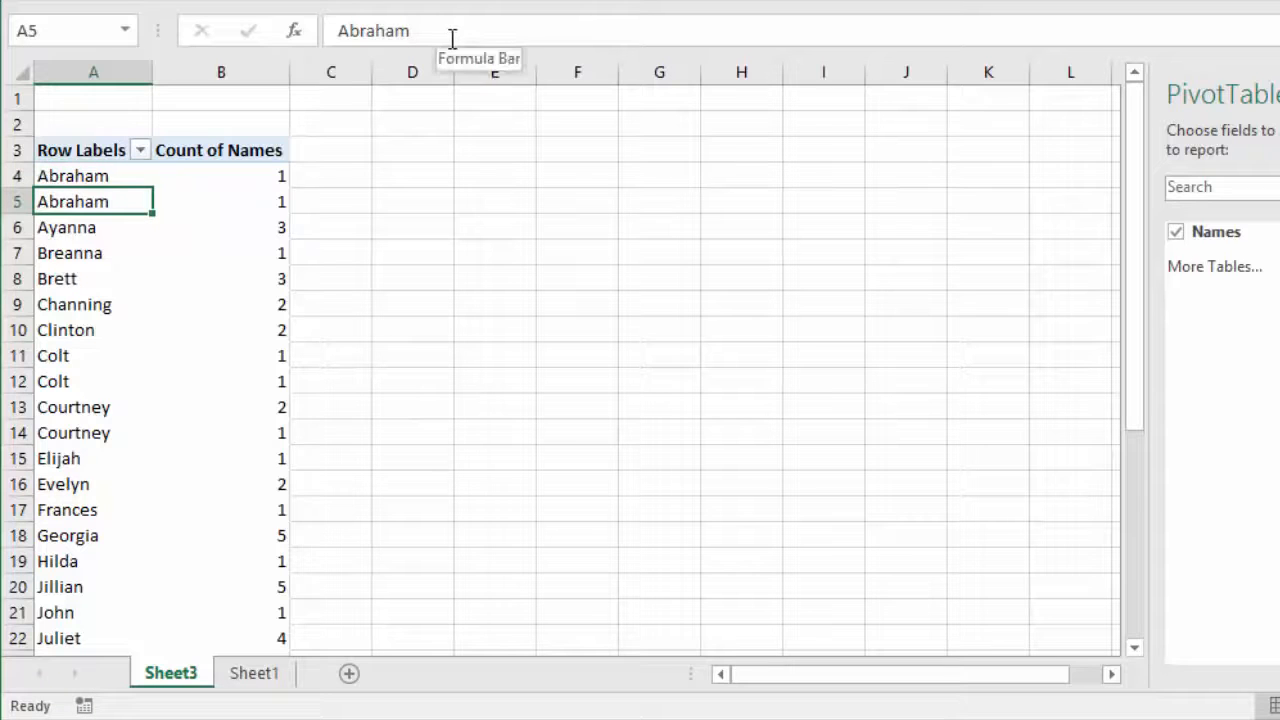
click(452, 34)
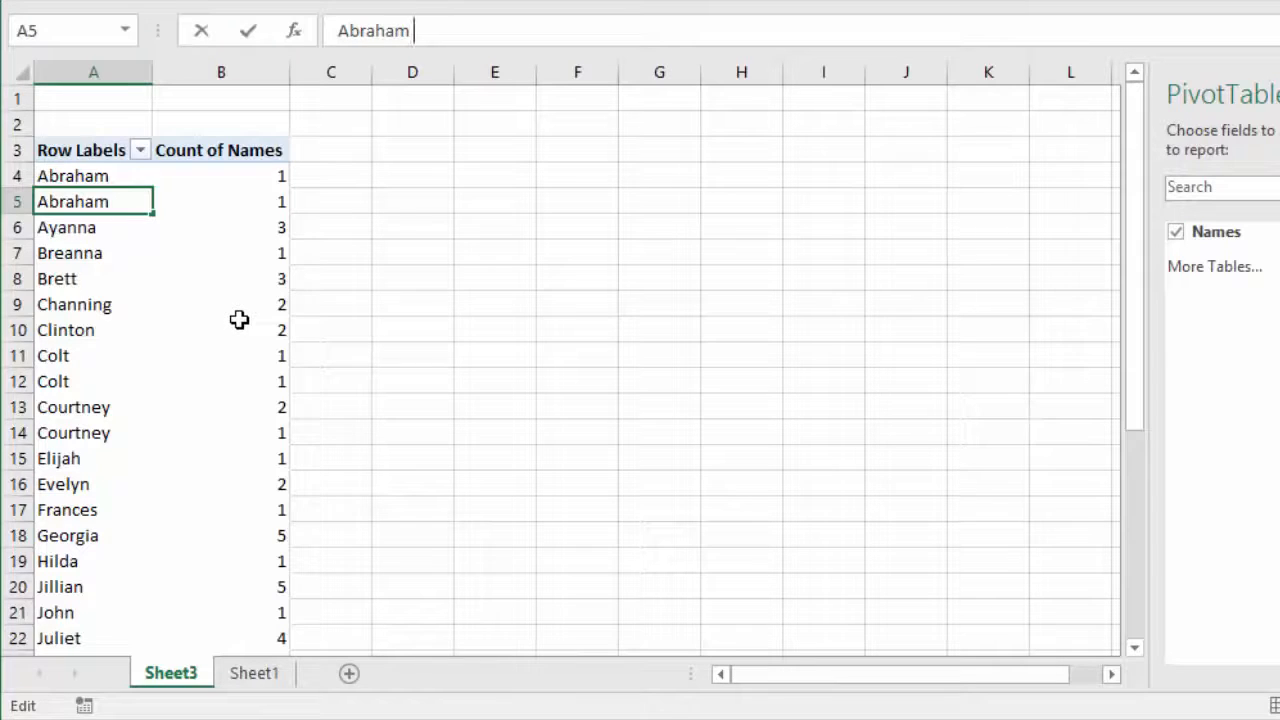
Step: Leave the pivot's cell unedited and open the Names table on Sheet1 as a query in the Query Editor
key(Escape)
key(Down)
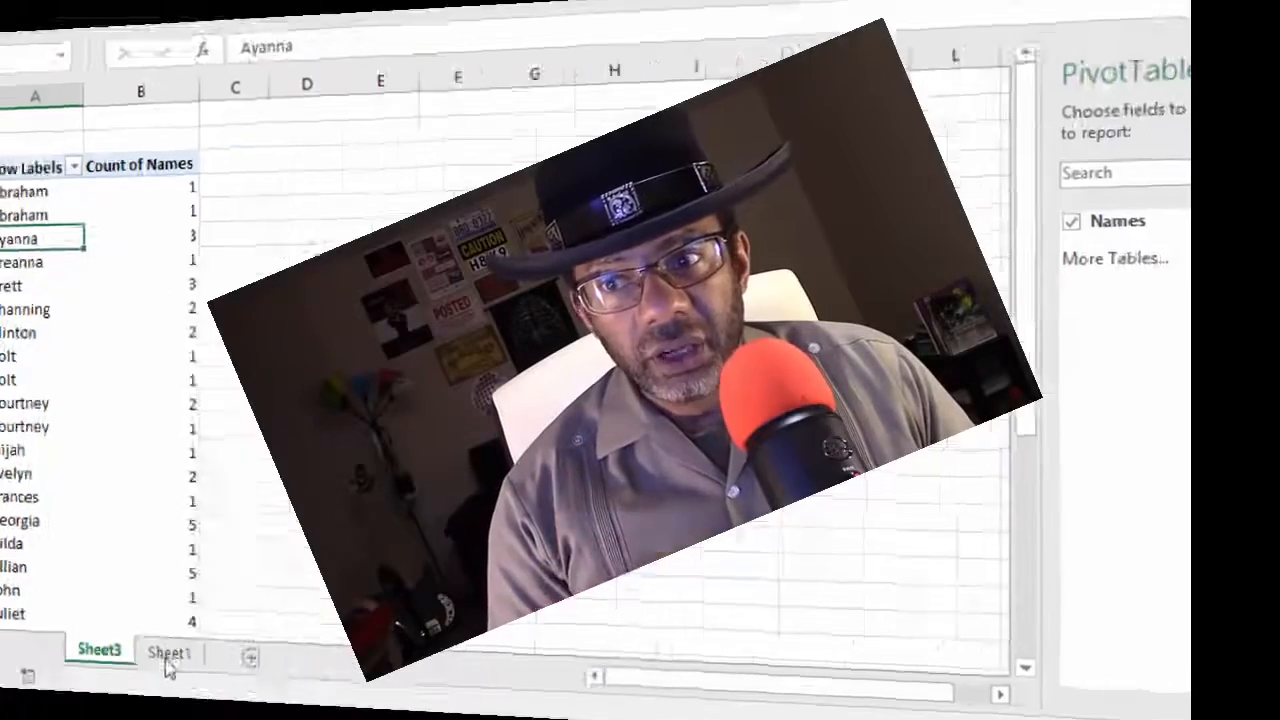
click(167, 655)
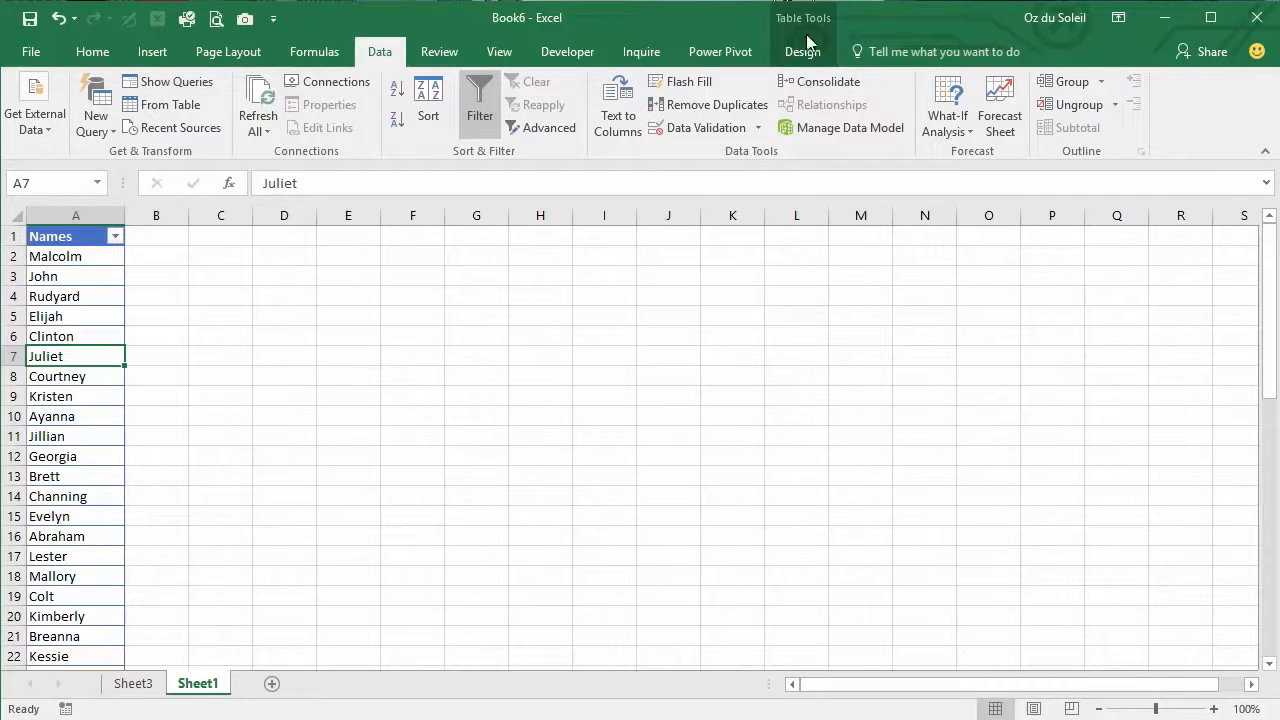
click(214, 355)
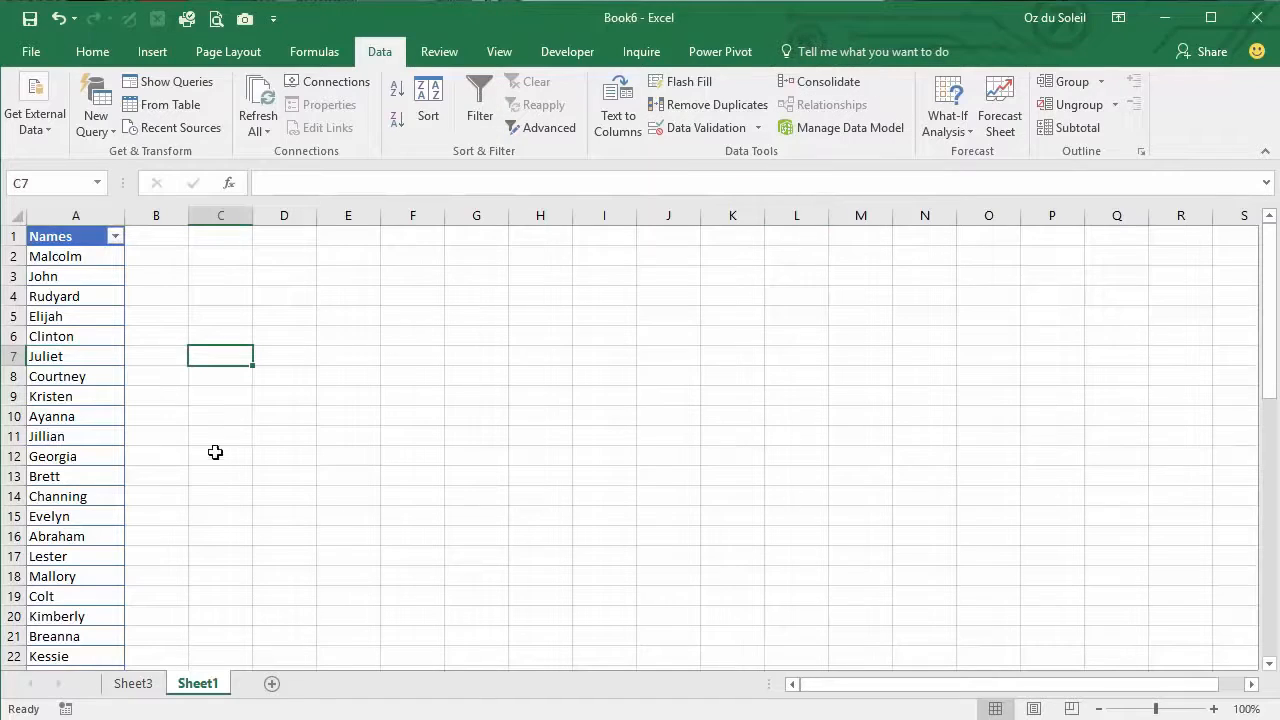
click(69, 374)
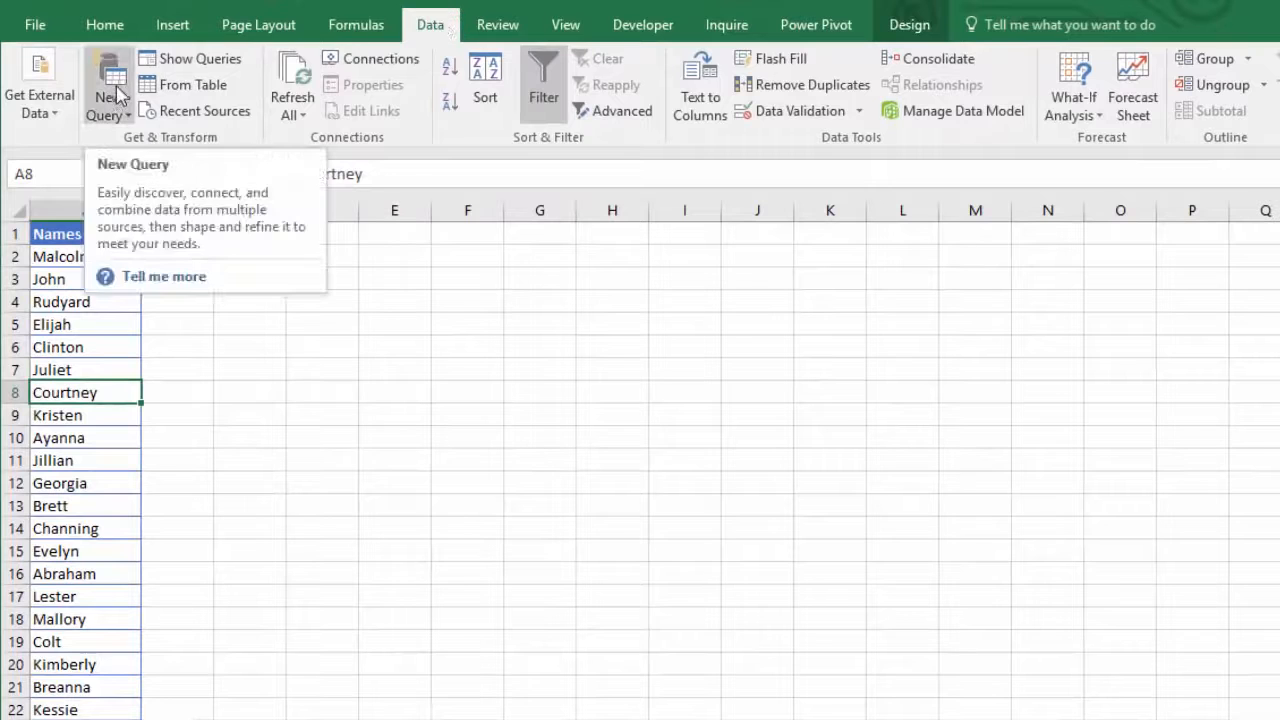
click(172, 87)
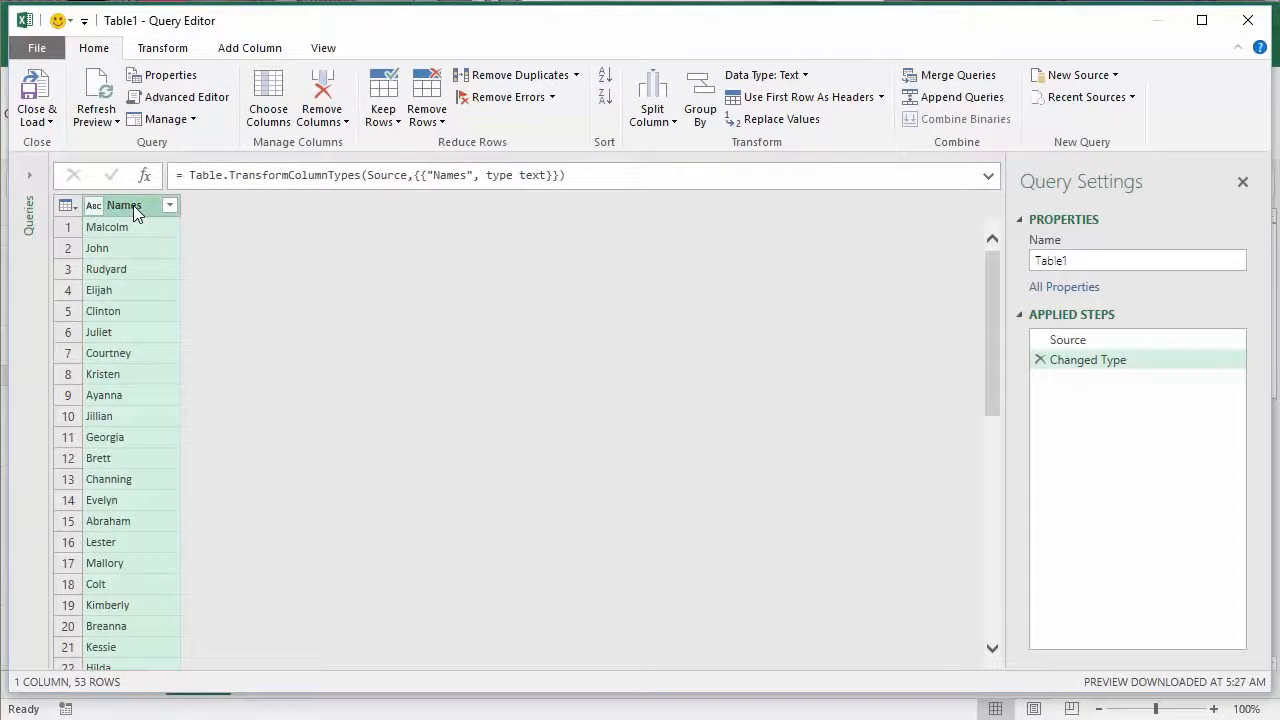
Step: Try trimming the text in the Names column, and delete the Trimmed Text step from the query
click(166, 50)
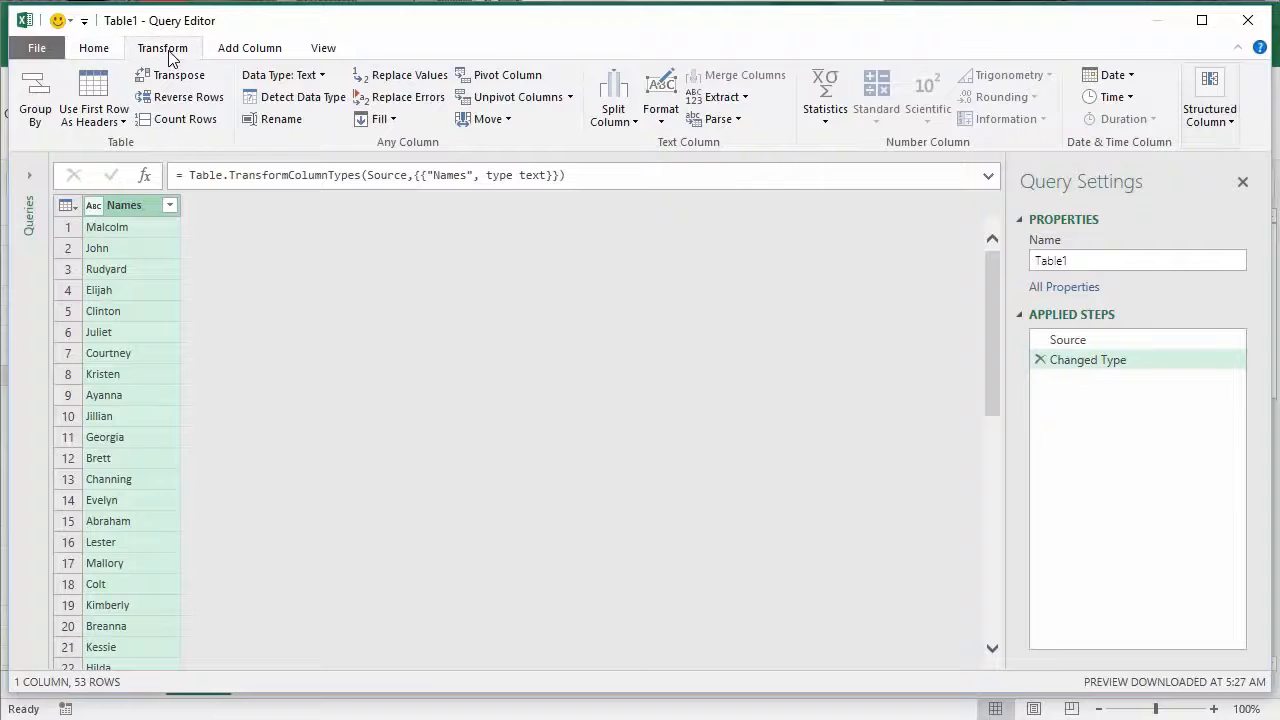
click(662, 118)
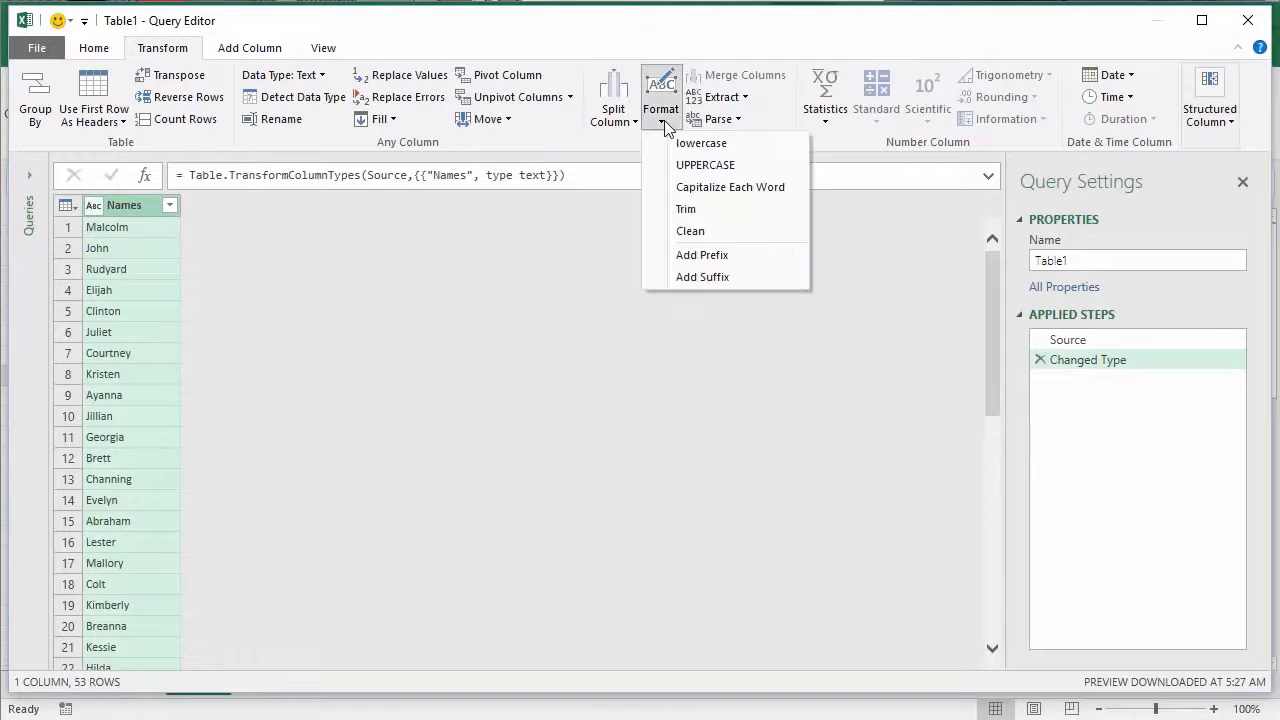
click(680, 212)
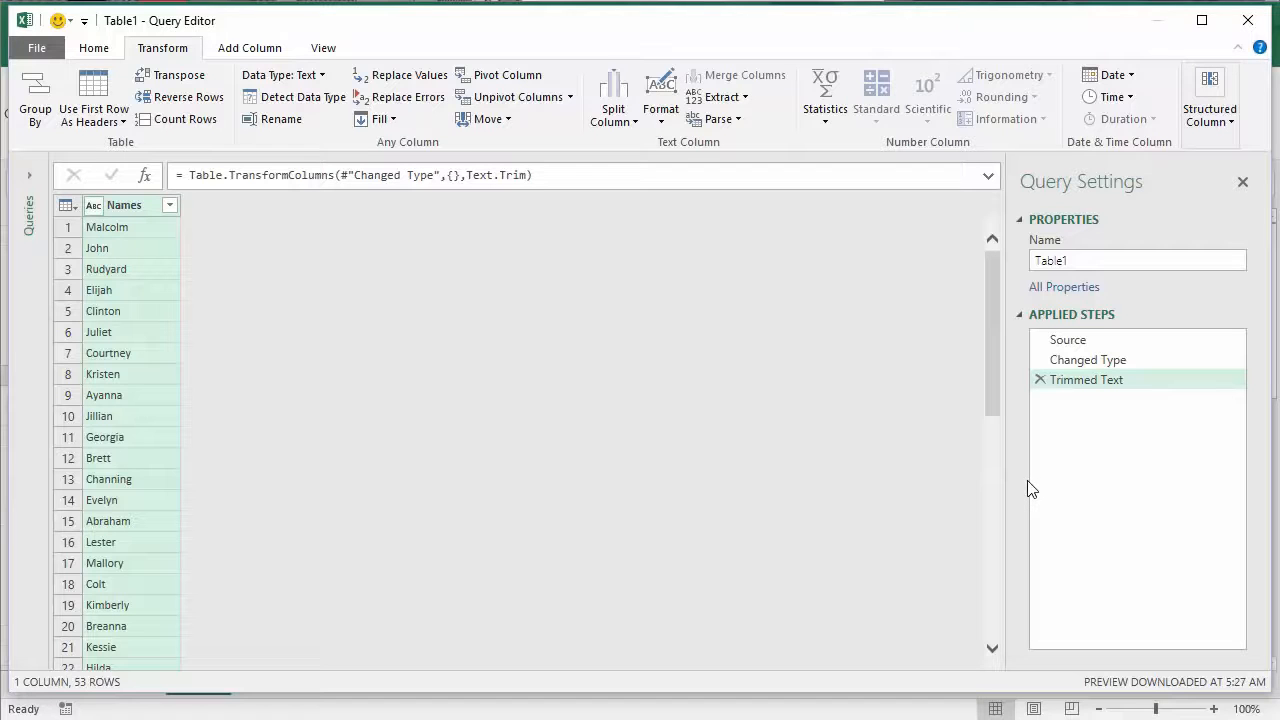
click(1040, 380)
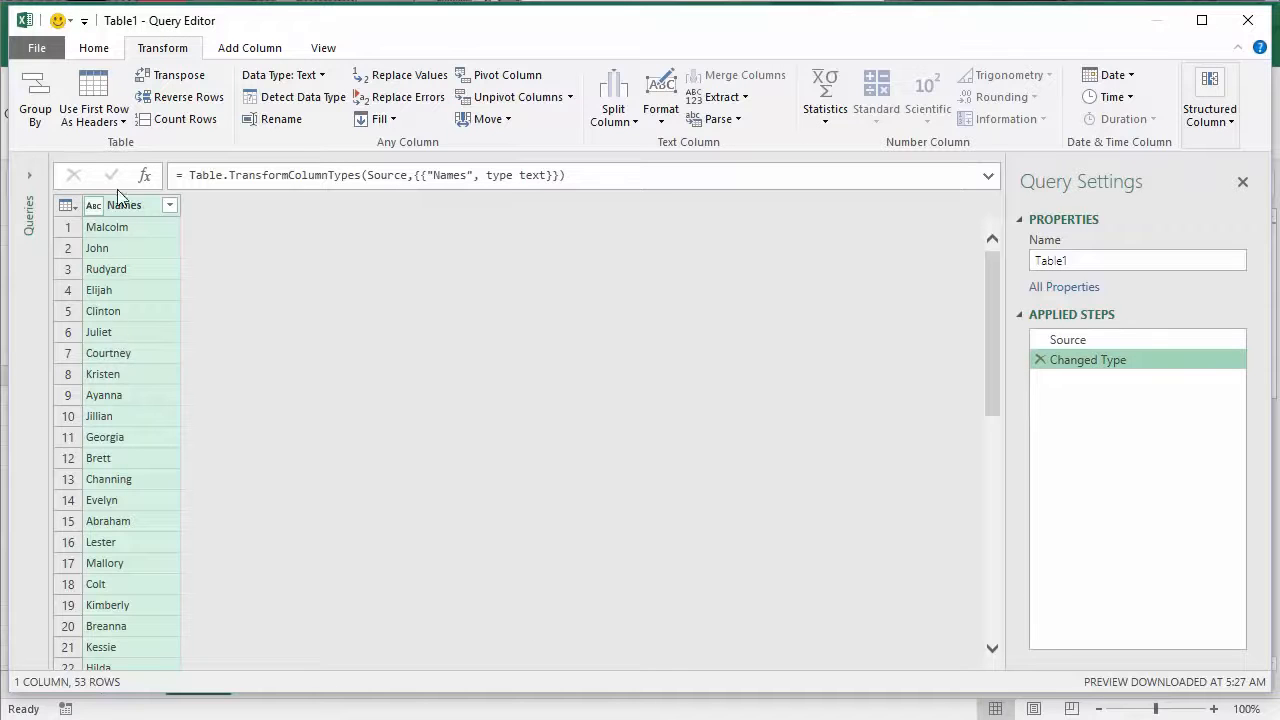
Step: Trim the extra spaces from the Names column and load the query's result into the workbook
click(661, 118)
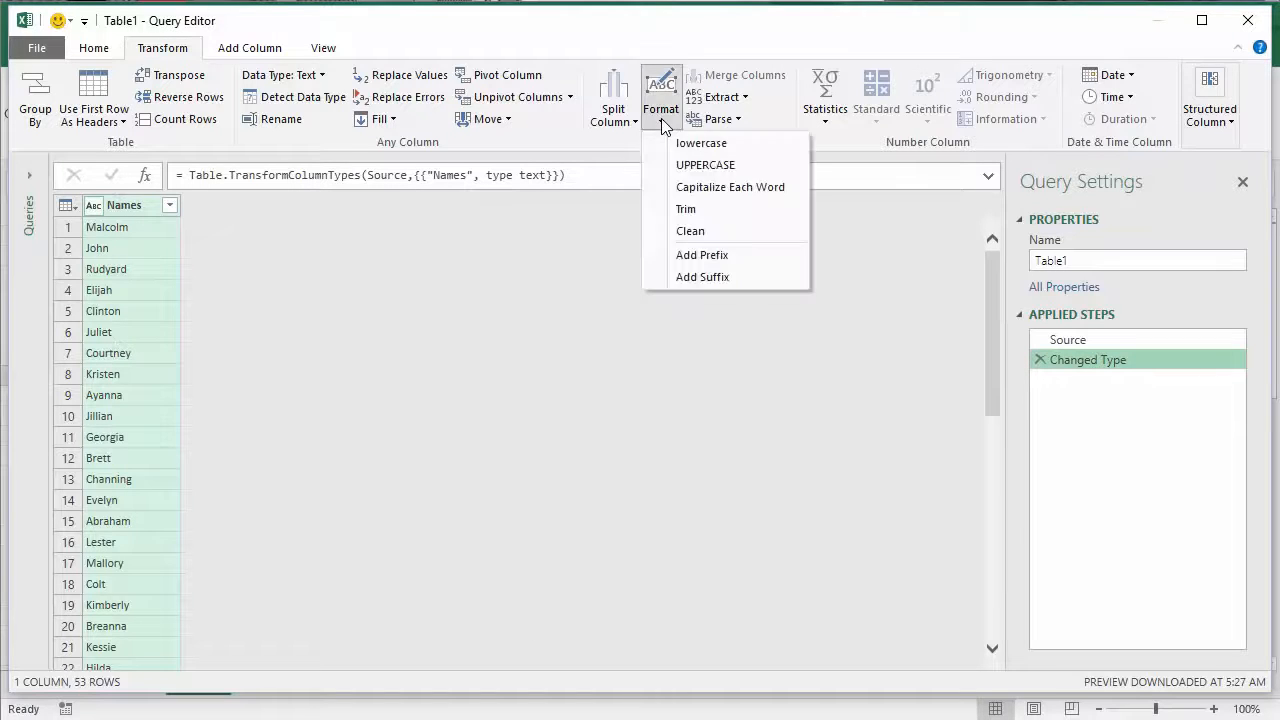
click(685, 212)
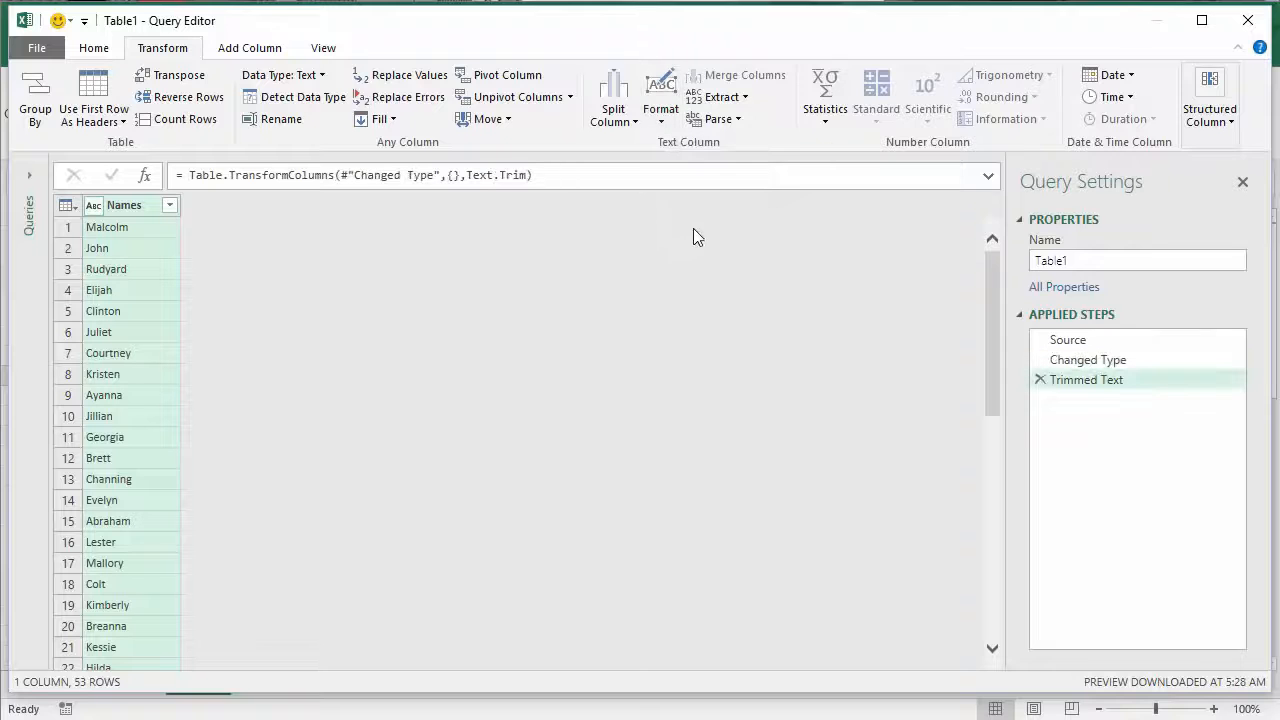
click(86, 58)
click(30, 88)
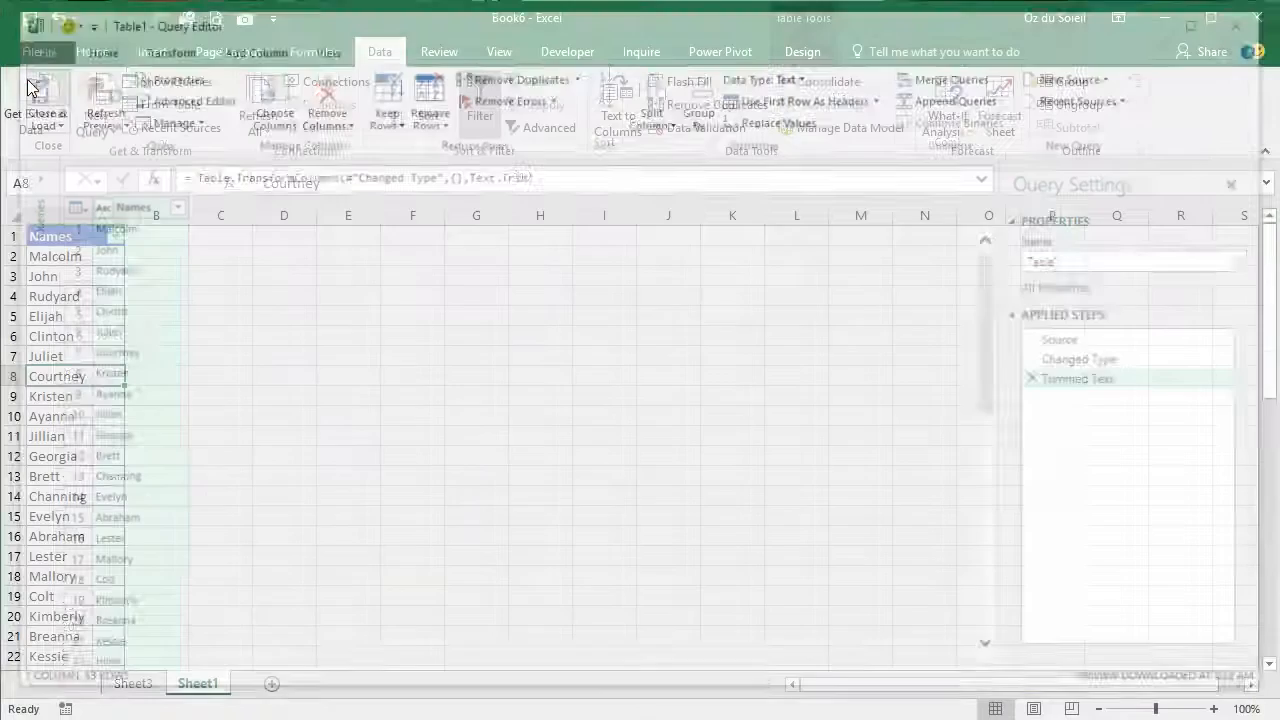
Step: Create a PivotTable from Table1_2 on a new worksheet, with Names as the rows and the count of Names as the values
click(60, 435)
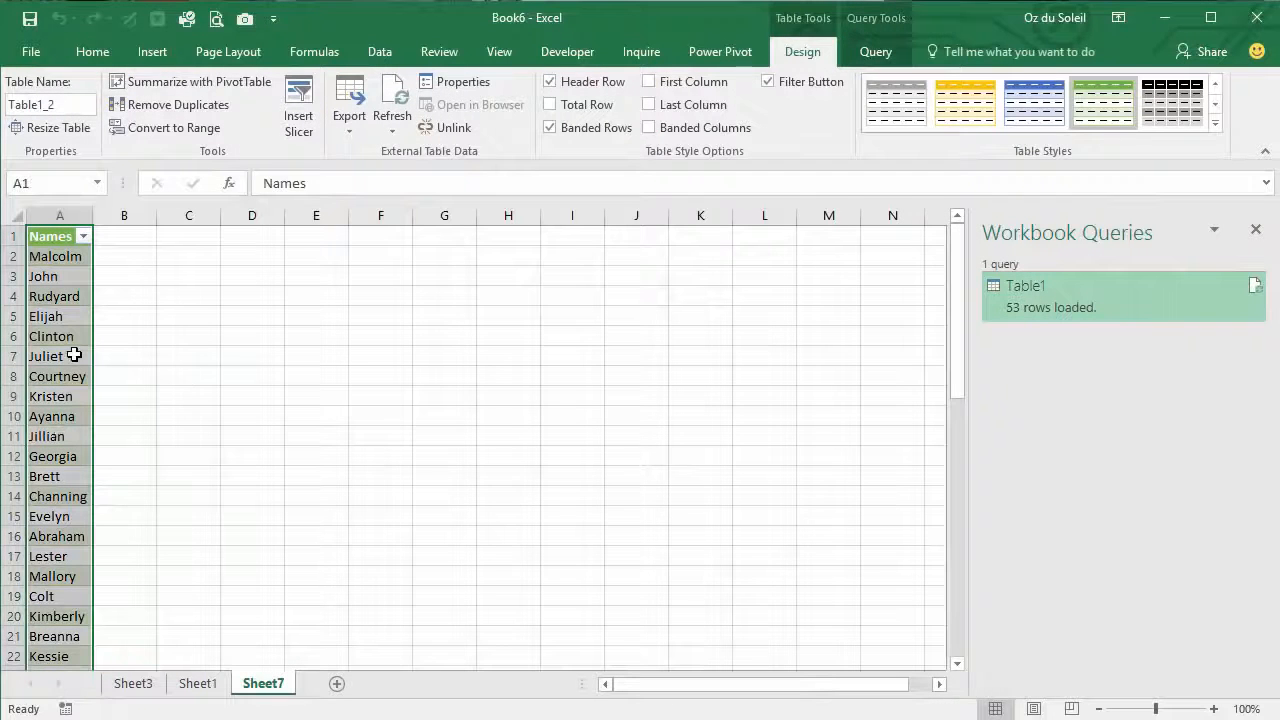
click(155, 55)
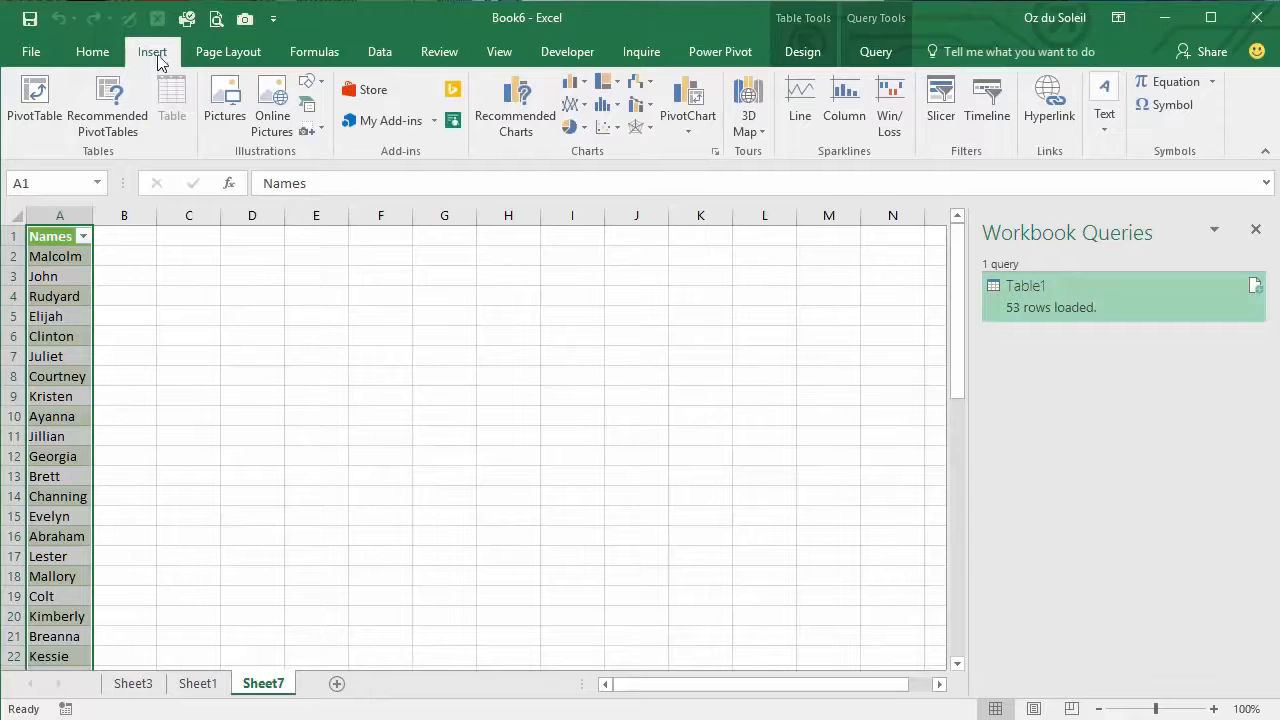
click(33, 90)
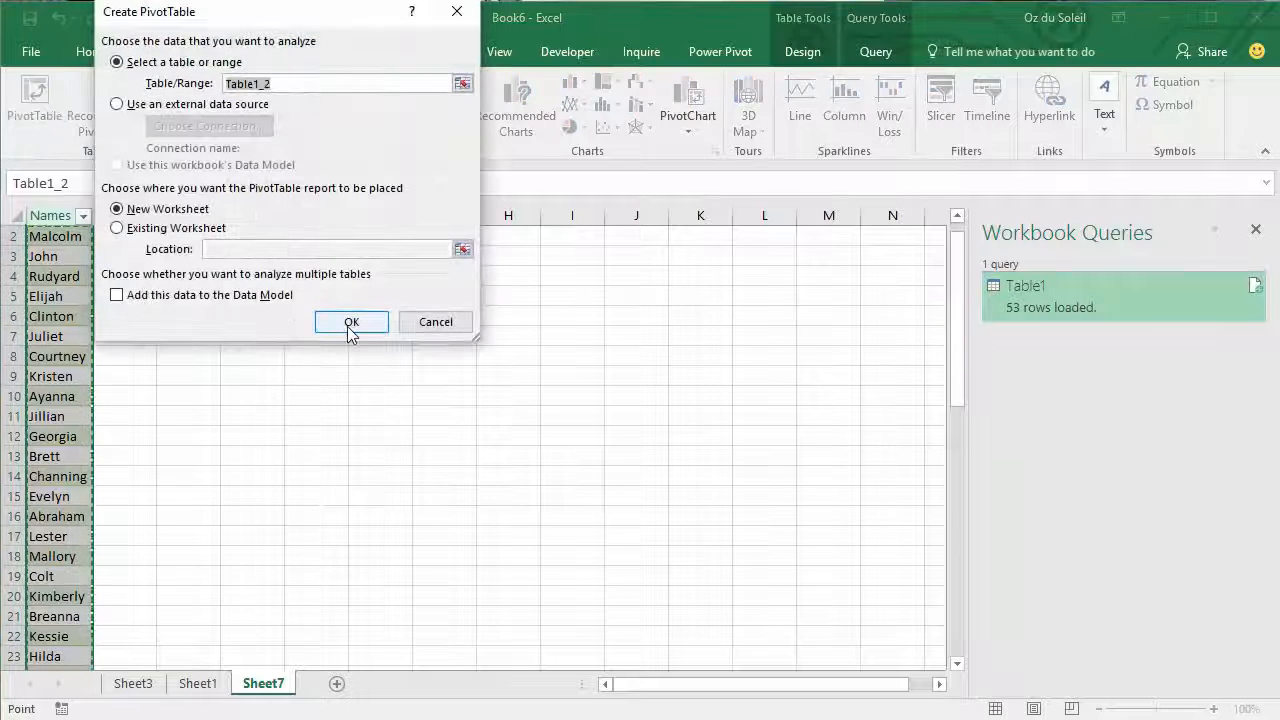
click(350, 322)
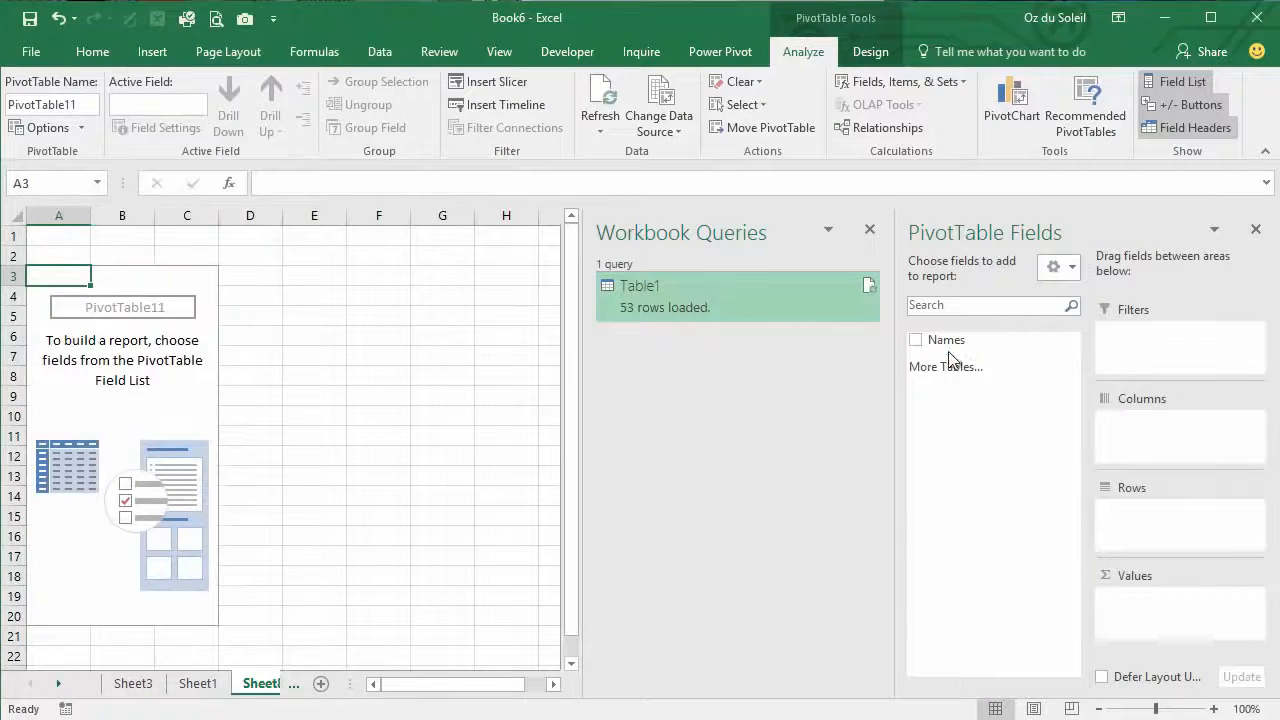
drag(957, 338, 1150, 542)
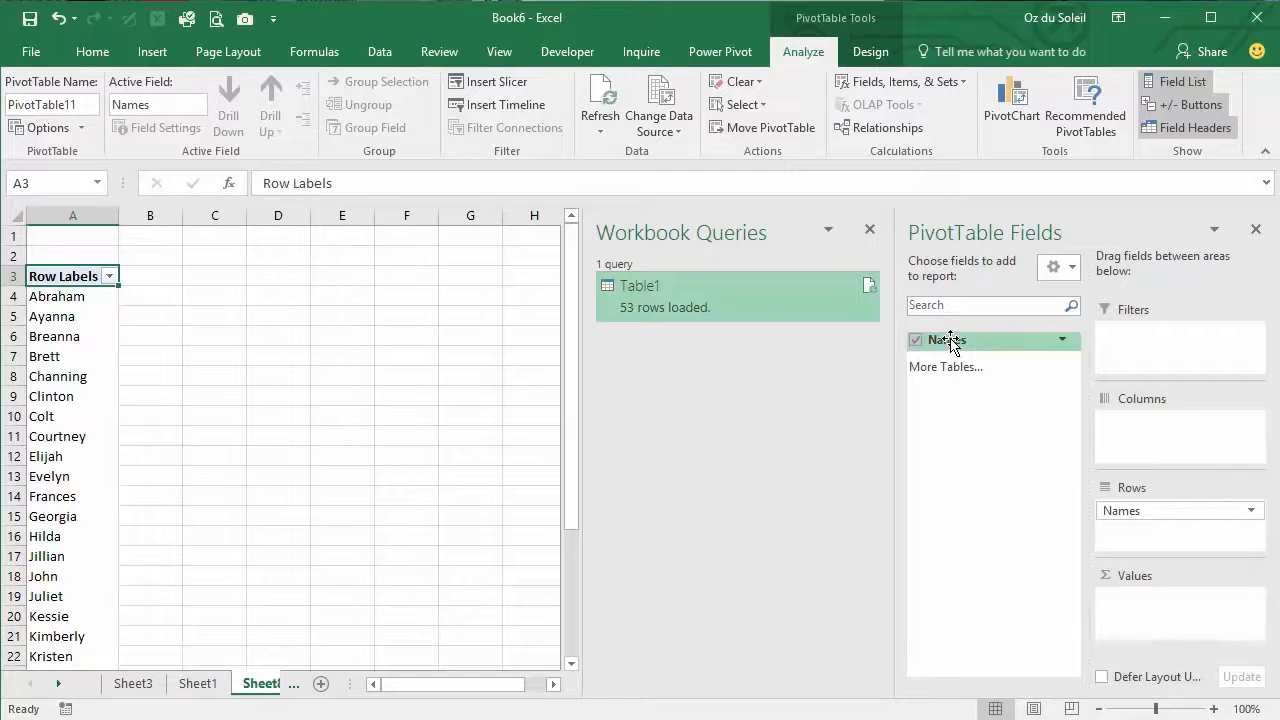
drag(950, 343, 1145, 612)
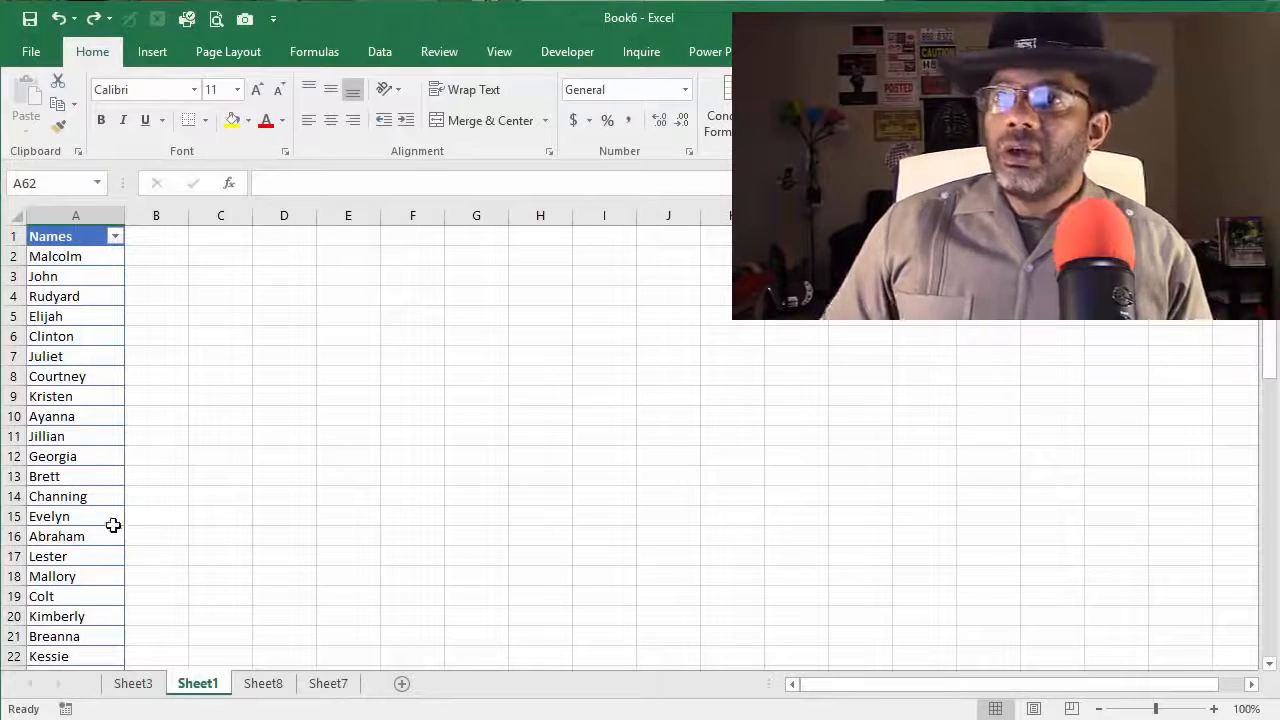
Step: Review the extended Names table on Sheet1, then refresh the old PivotTable on Sheet3 and check its labels and counts
scroll(94, 508, down, 6)
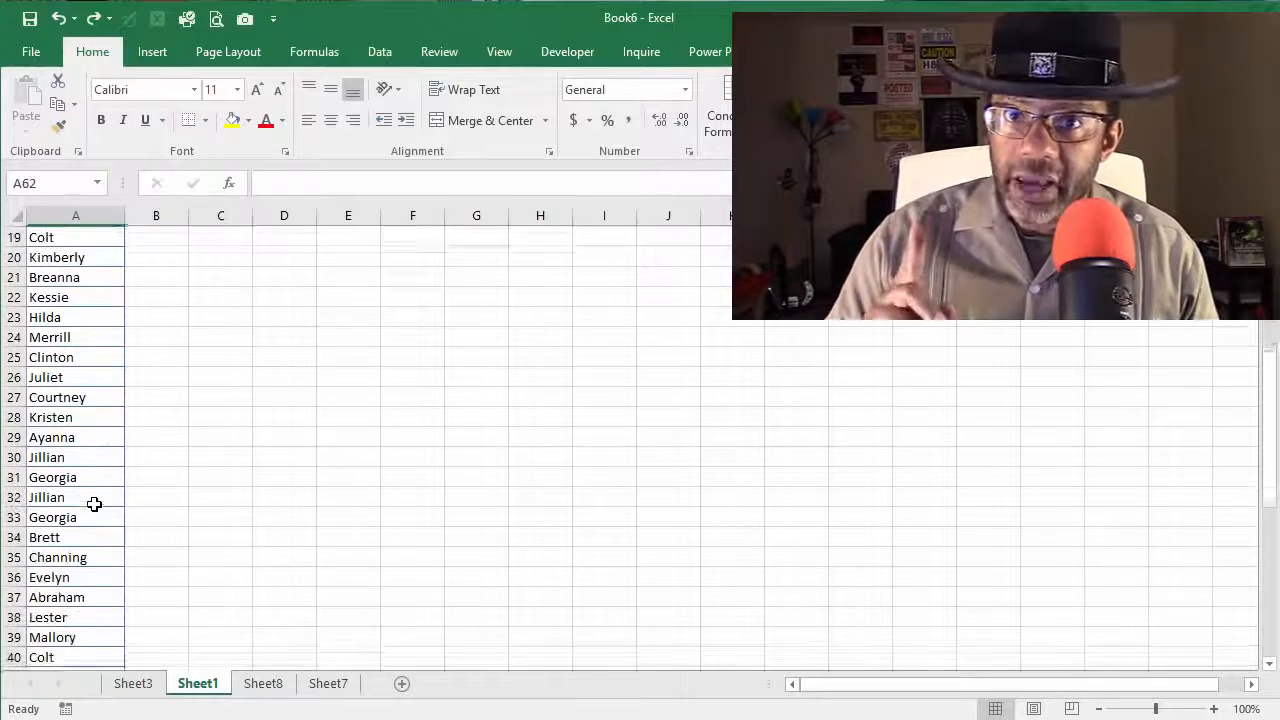
scroll(94, 504, down, 1)
scroll(94, 504, down, 9)
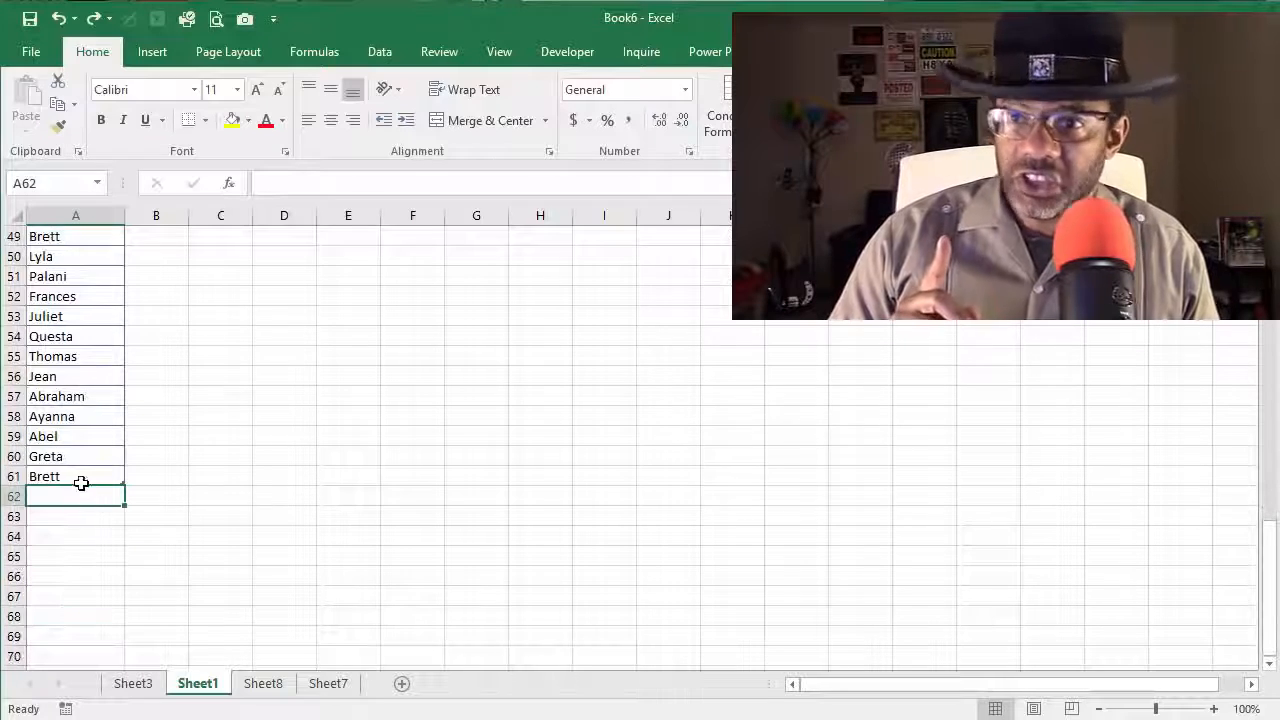
scroll(80, 463, up, 16)
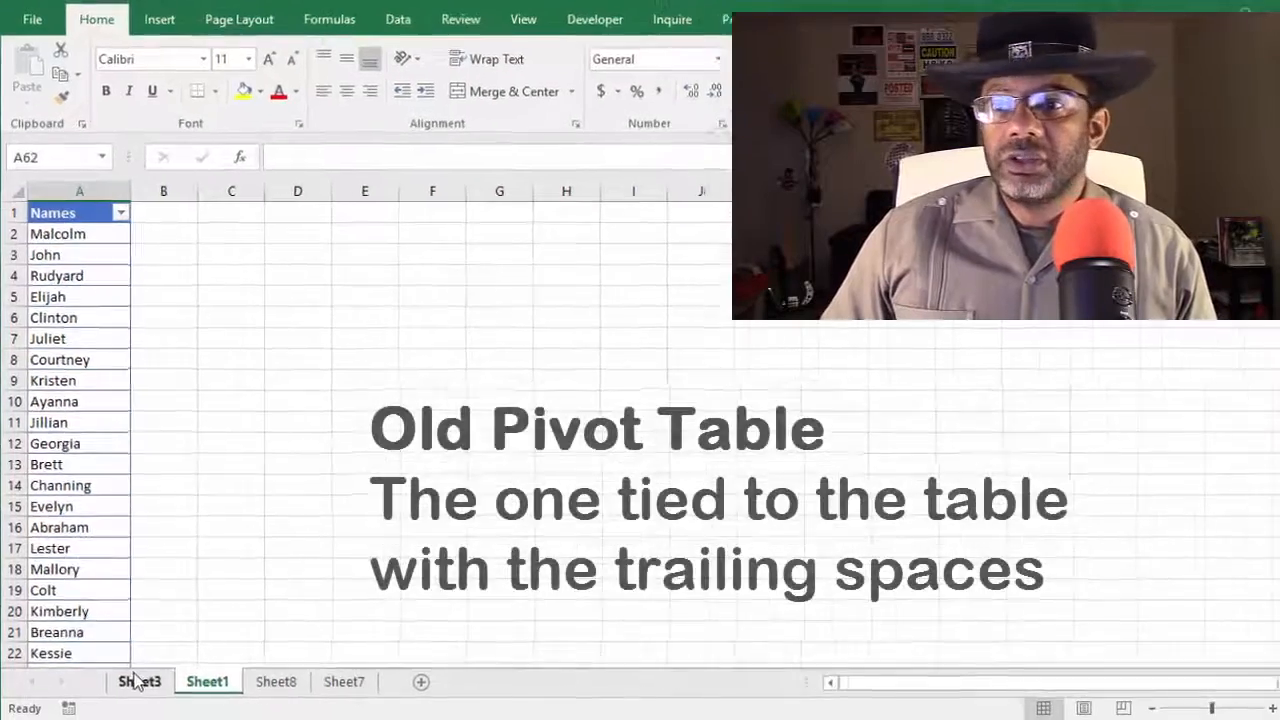
right_click(133, 683)
key(Escape)
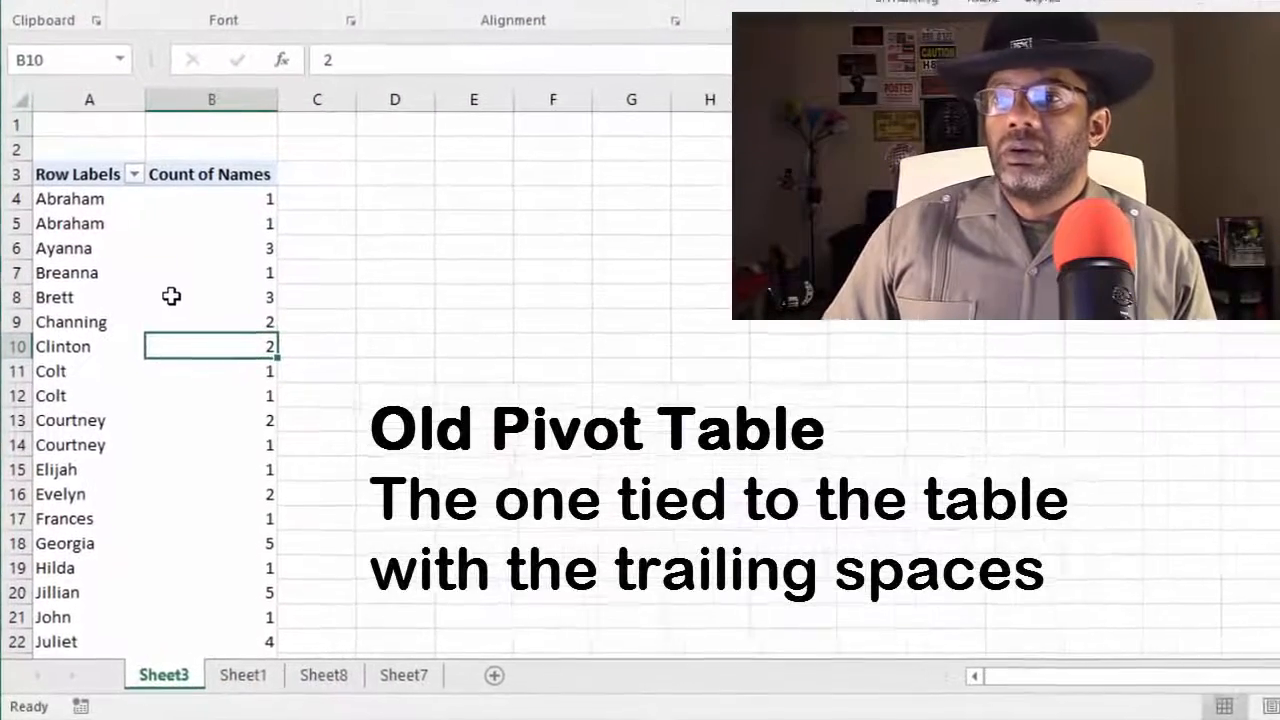
right_click(163, 316)
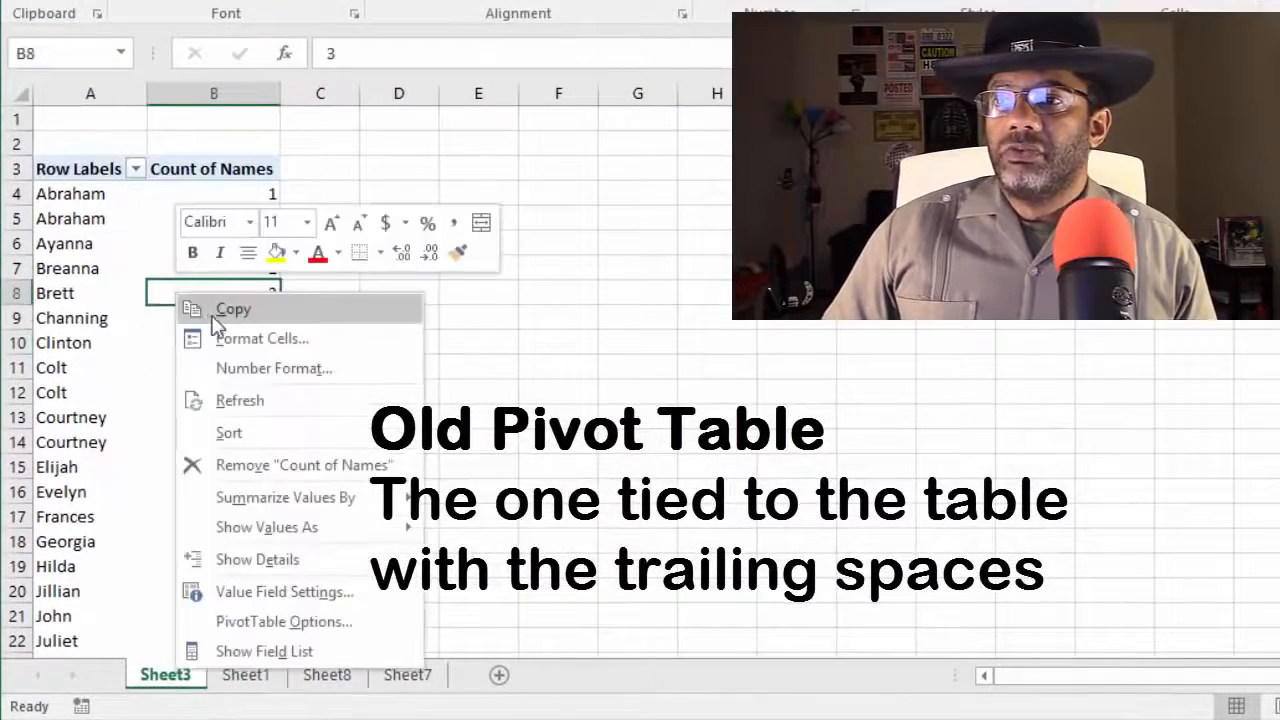
click(229, 400)
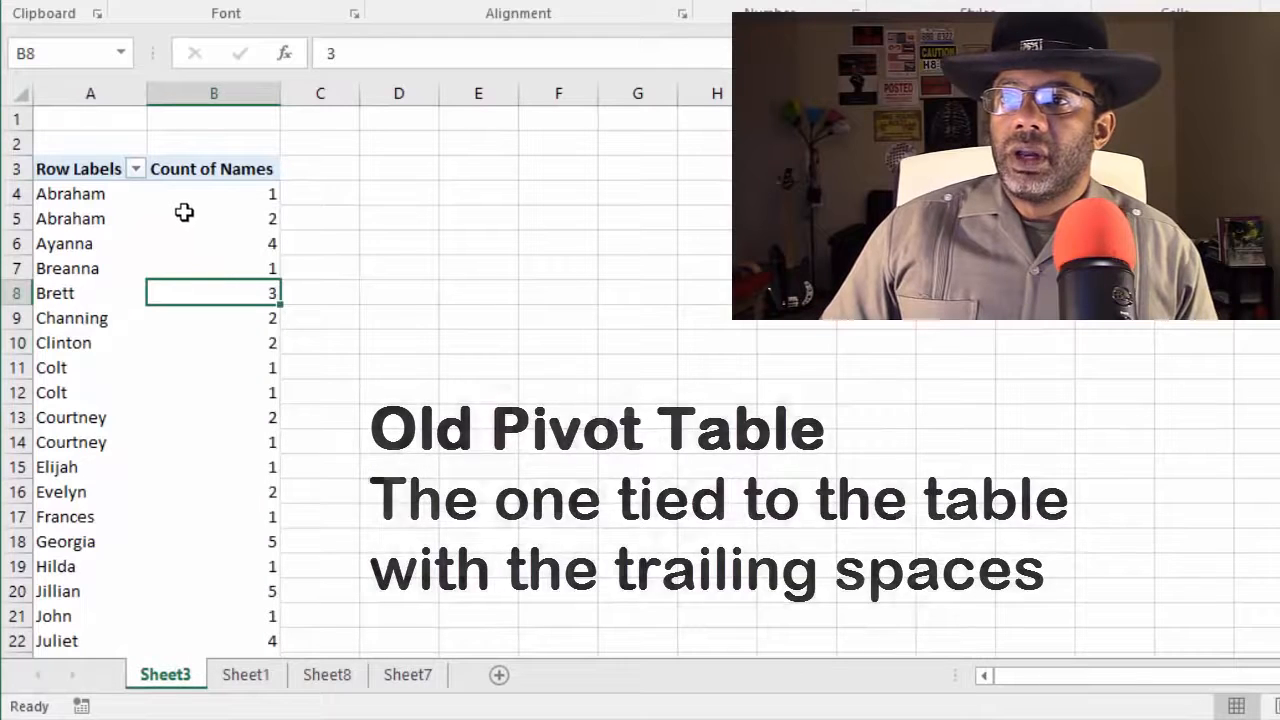
mouse_move(203, 222)
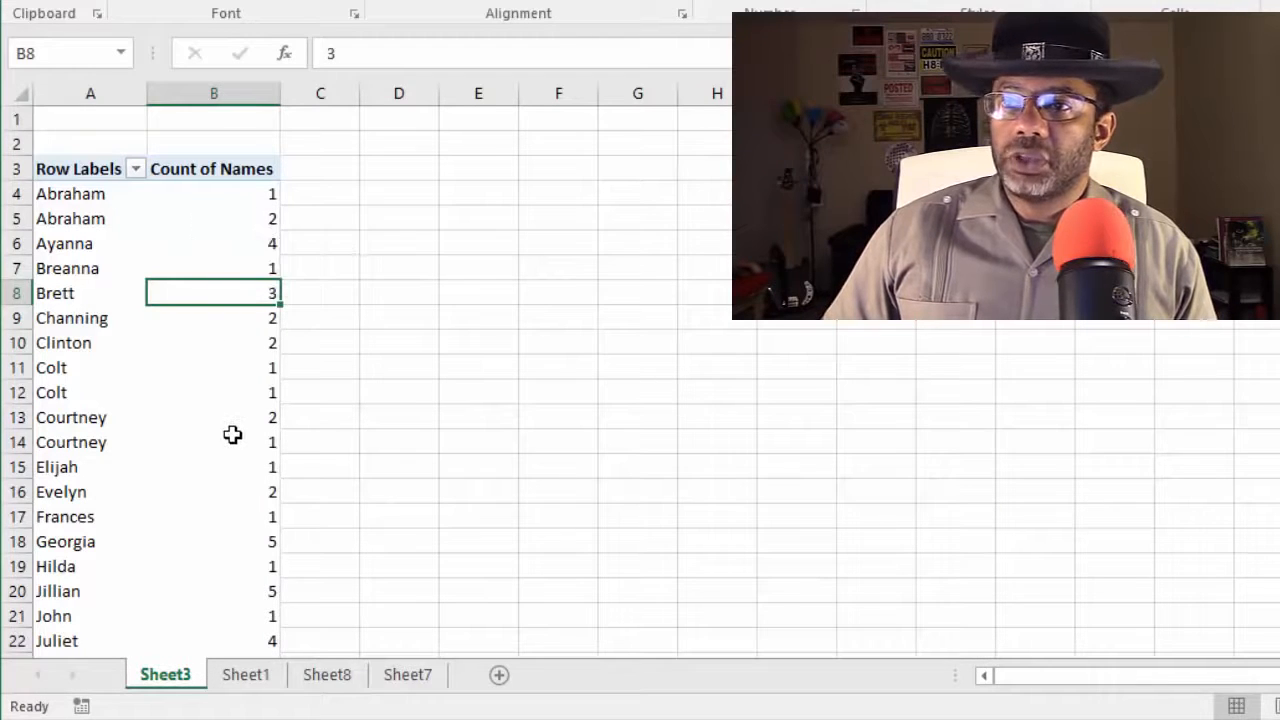
scroll(231, 434, down, 7)
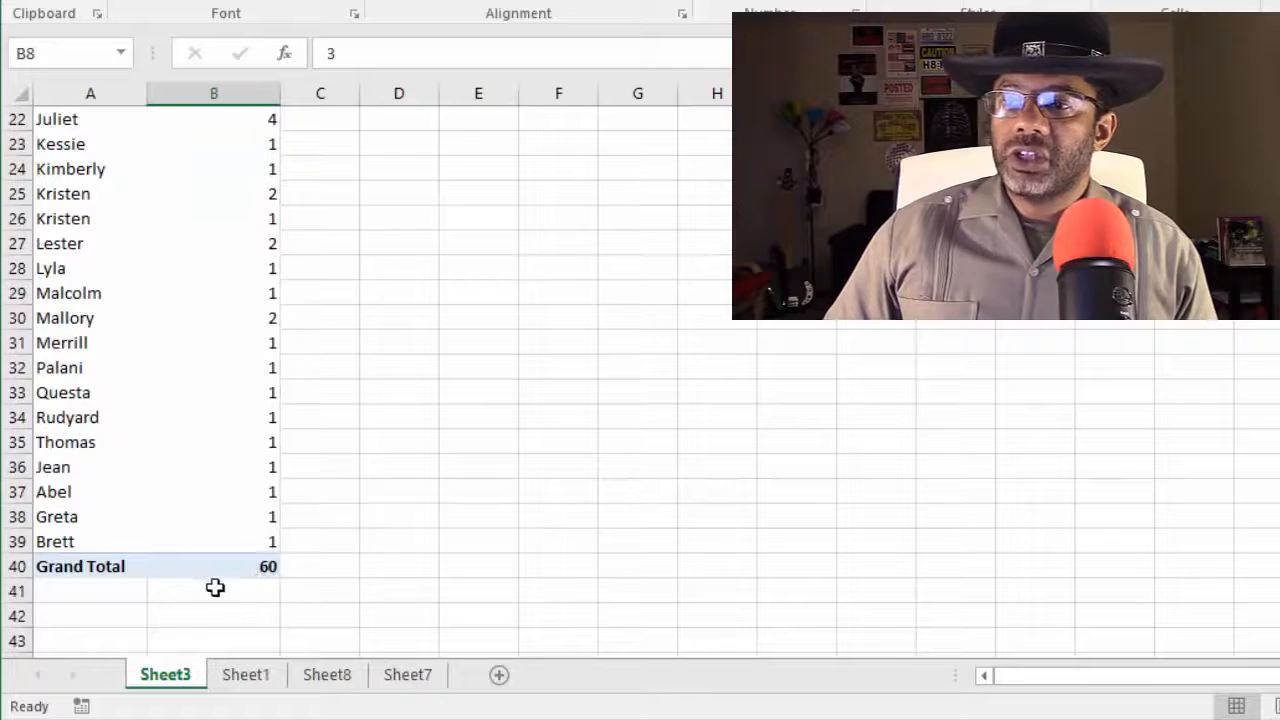
scroll(212, 585, up, 7)
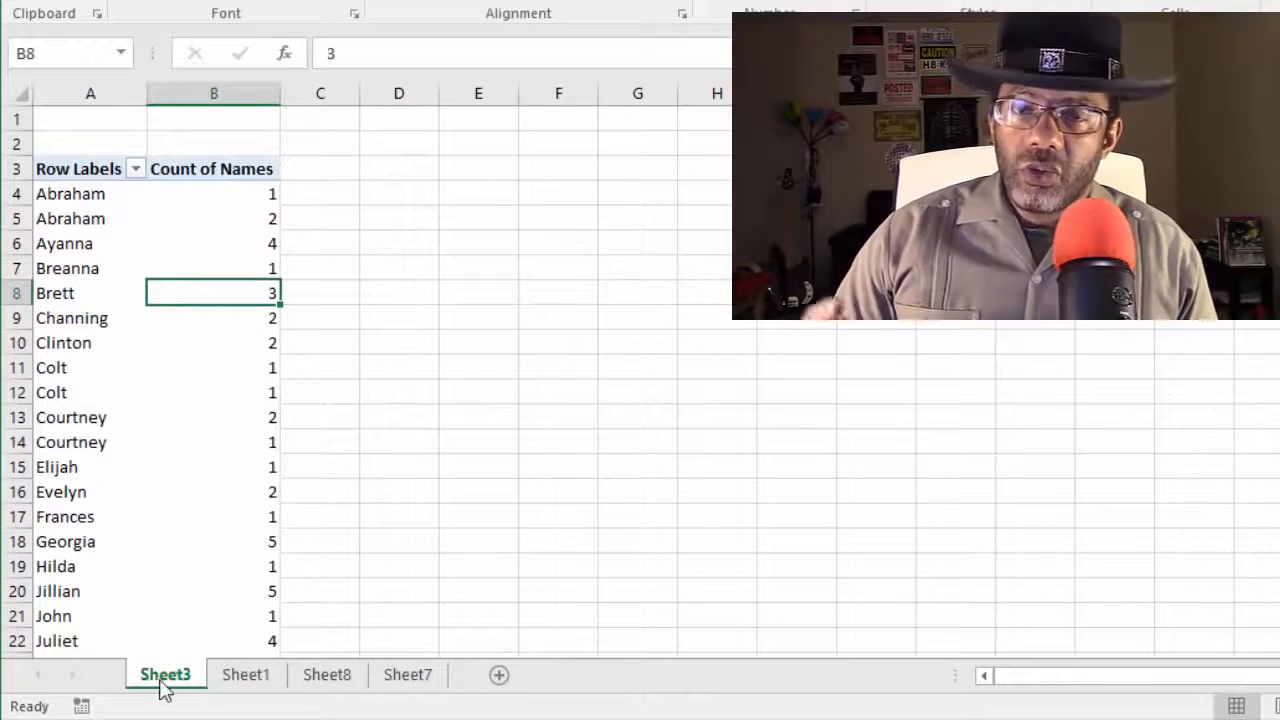
Step: From Sheet8, show the workbook queries and refresh the Table1 query
click(327, 675)
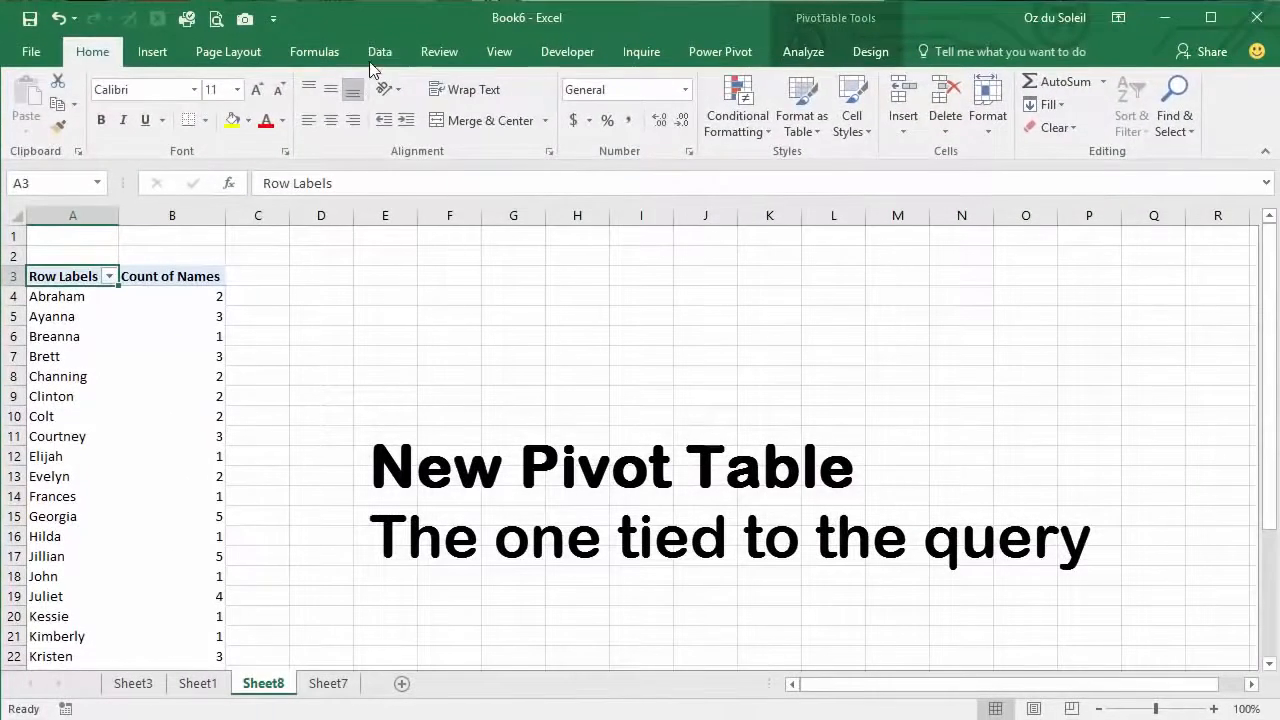
click(379, 54)
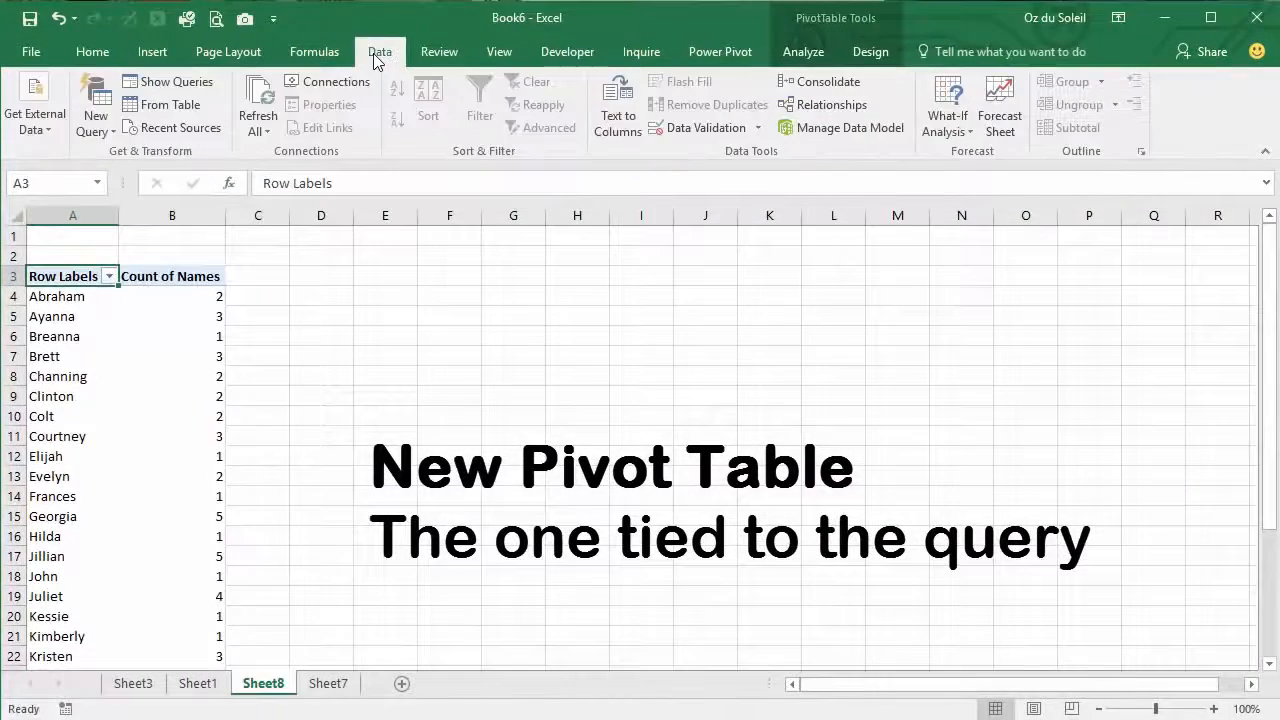
click(175, 84)
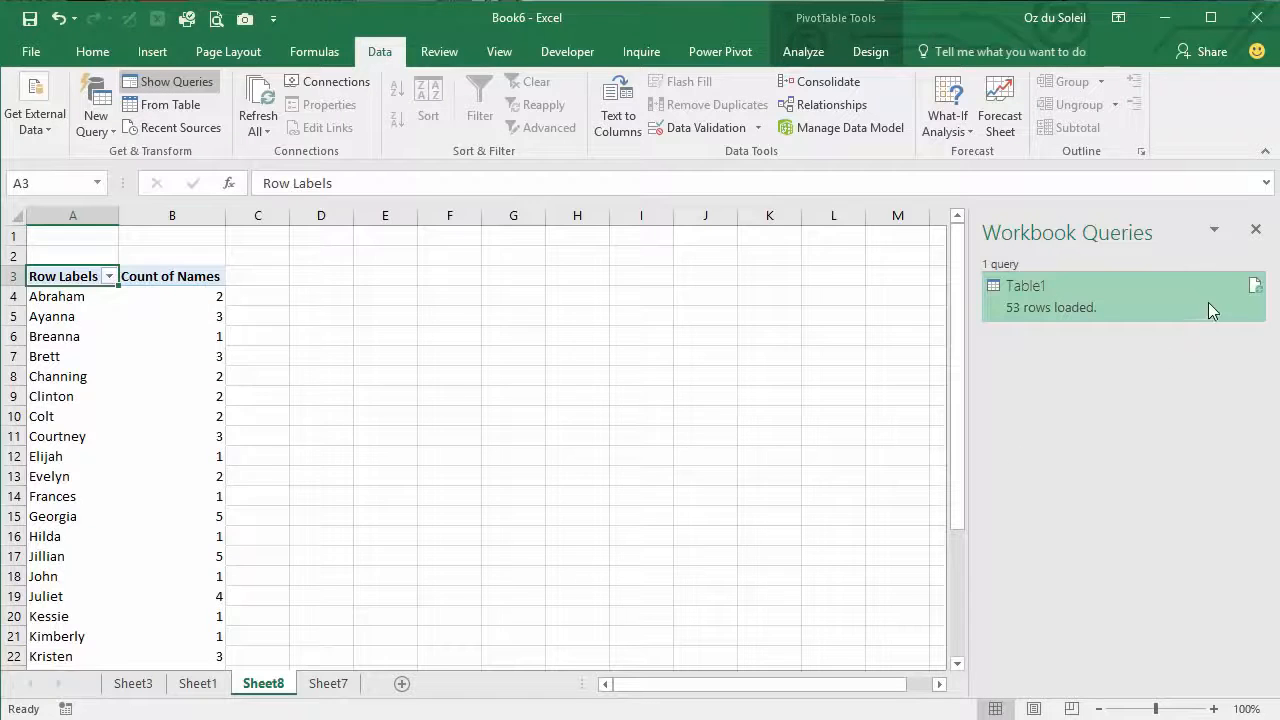
mouse_move(1248, 302)
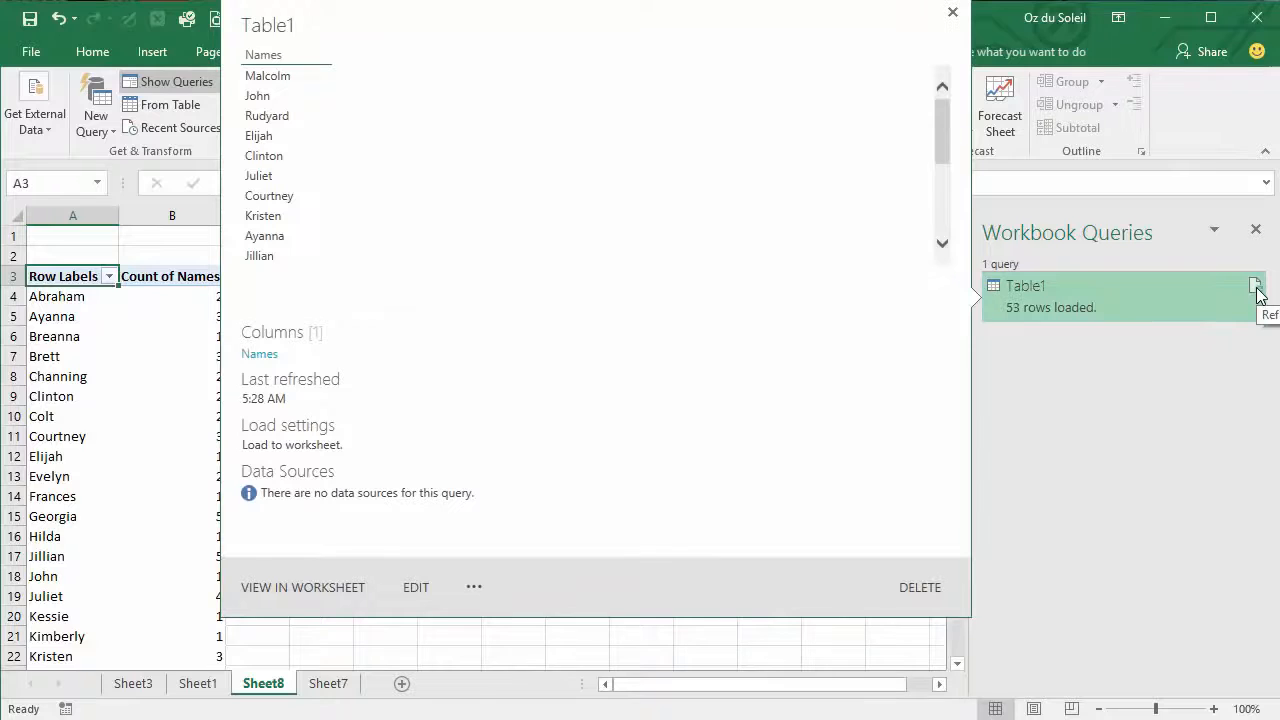
click(1255, 288)
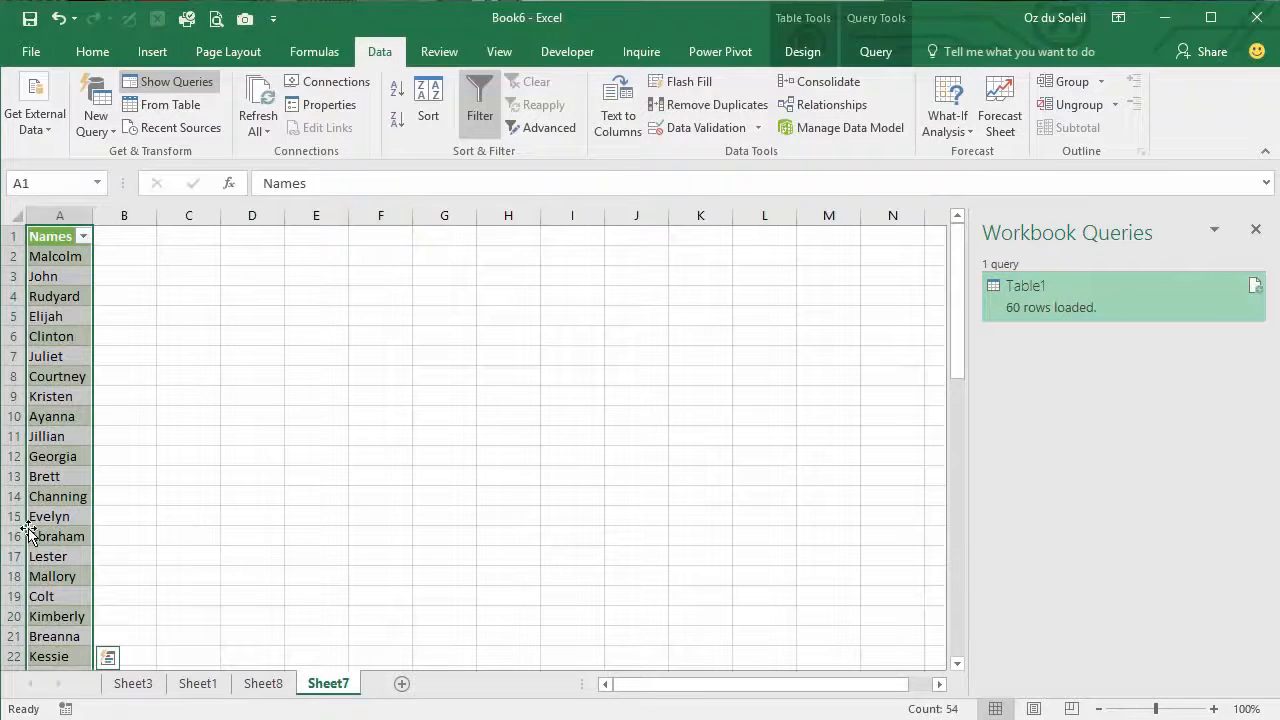
Step: Refresh the query-based PivotTable on Sheet8 to bring in the reloaded names
click(264, 685)
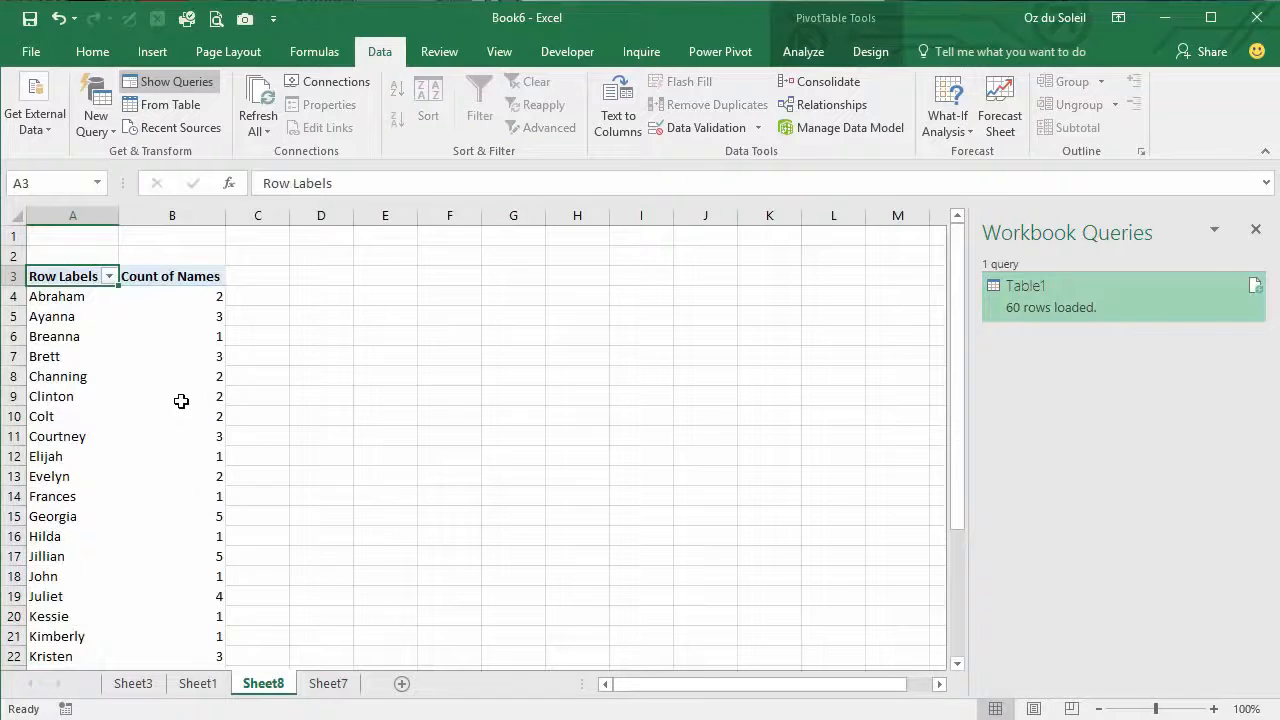
right_click(181, 401)
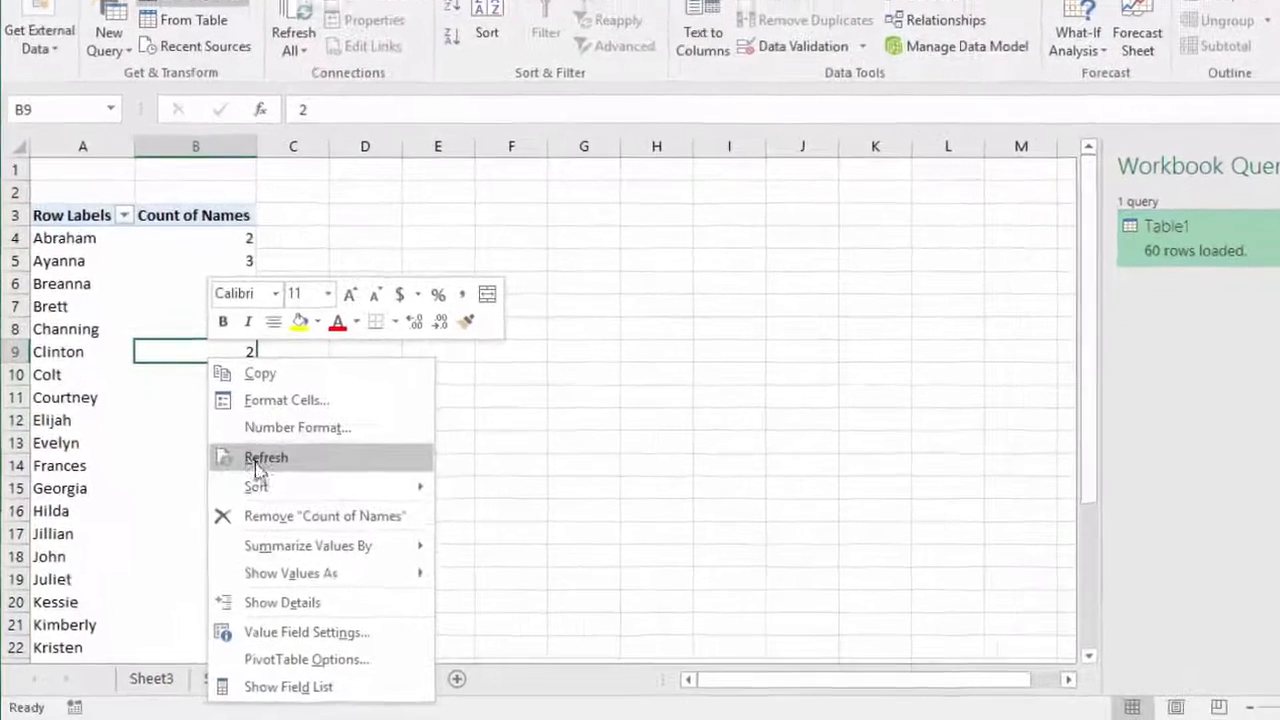
click(257, 462)
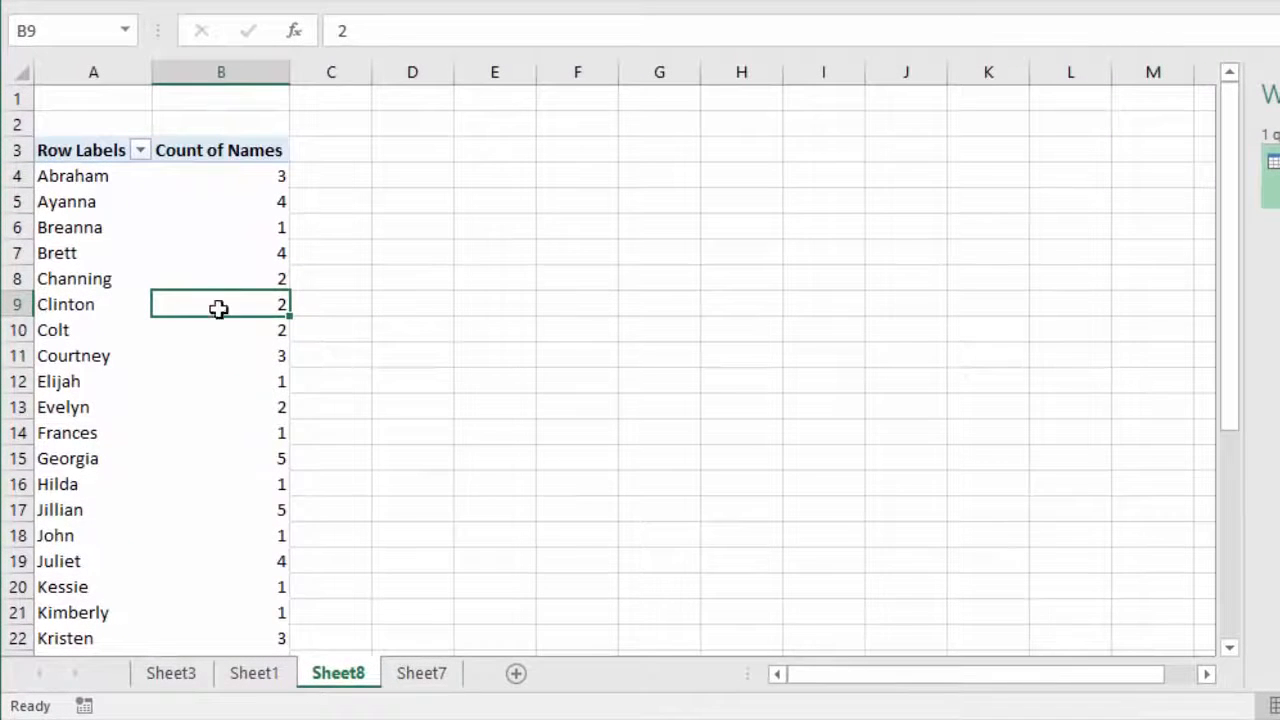
Step: In the Formatting Numbers and Dates.xlsx workbook, examine how the values in the Total column are stored and aligned
mouse_move(222, 584)
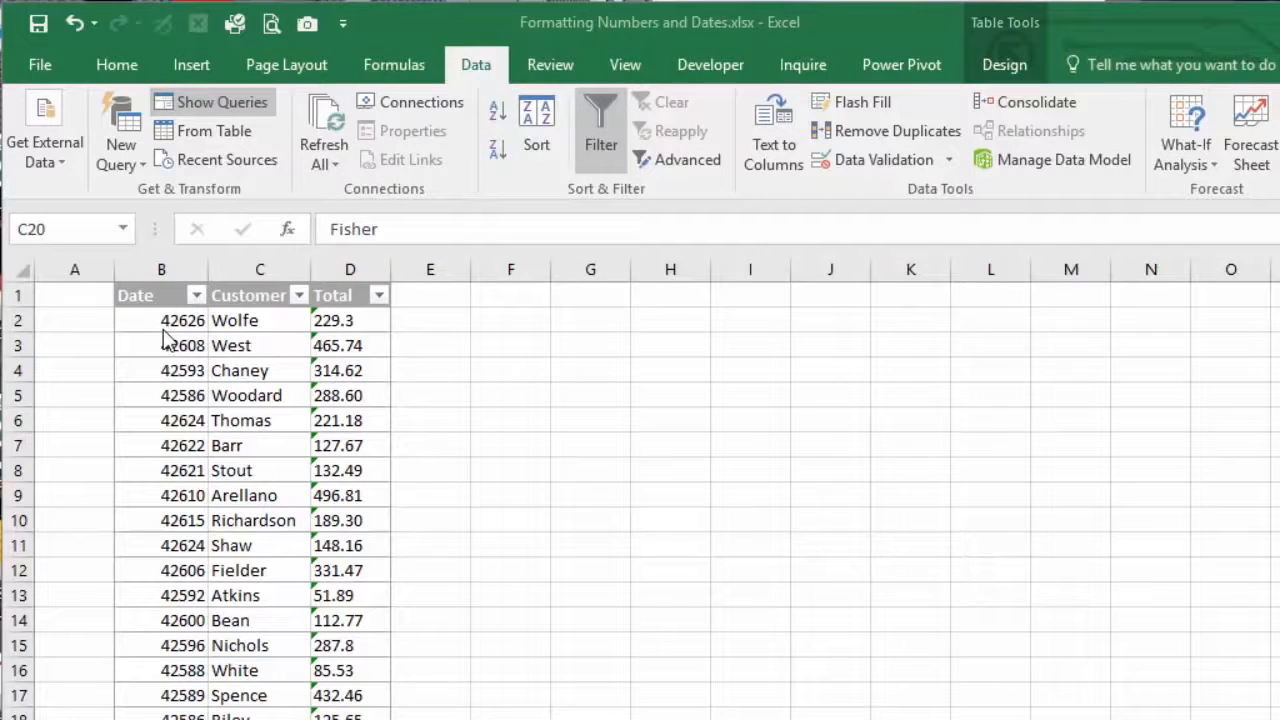
click(349, 323)
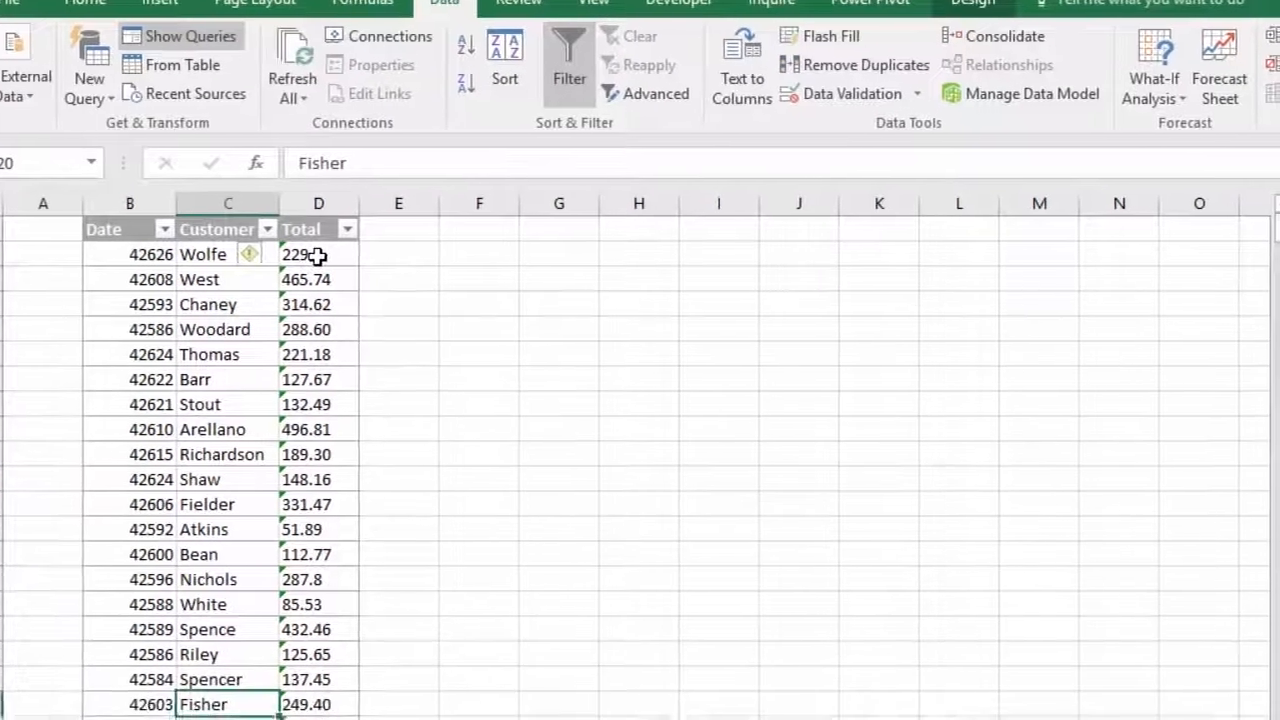
drag(348, 321, 344, 393)
drag(292, 282, 280, 434)
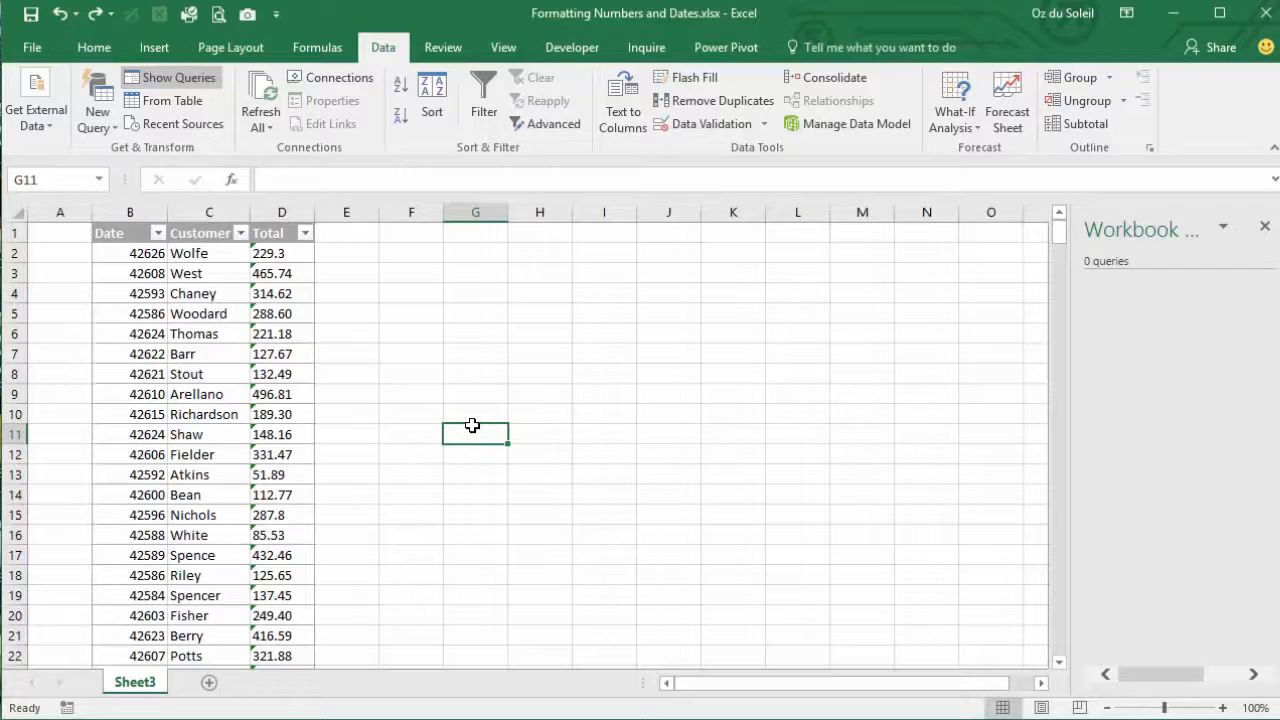
click(419, 256)
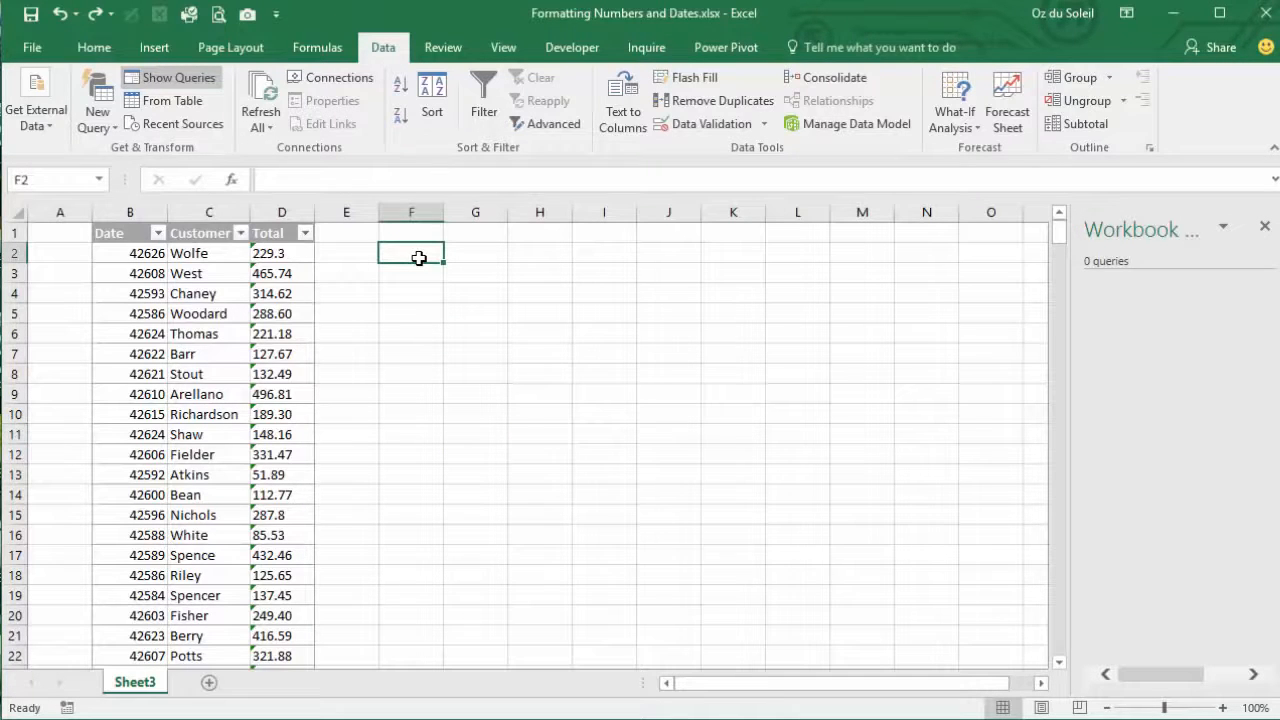
text(=iste)
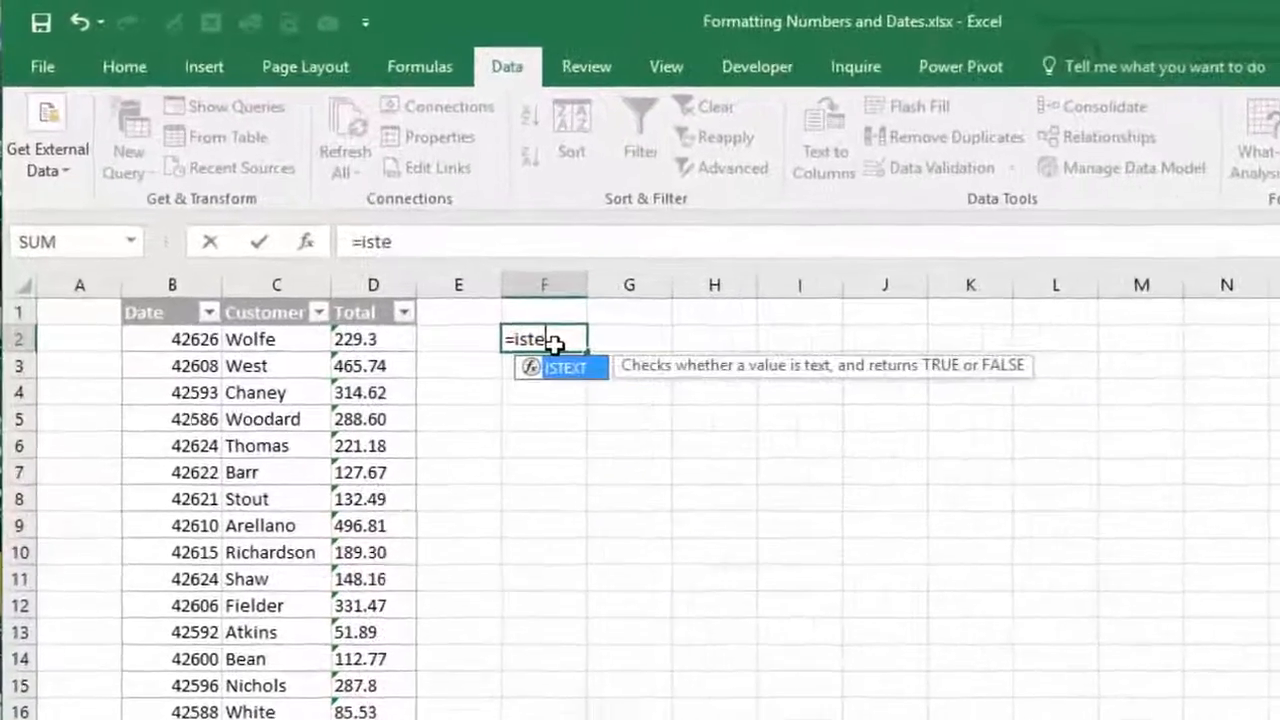
text(xt()
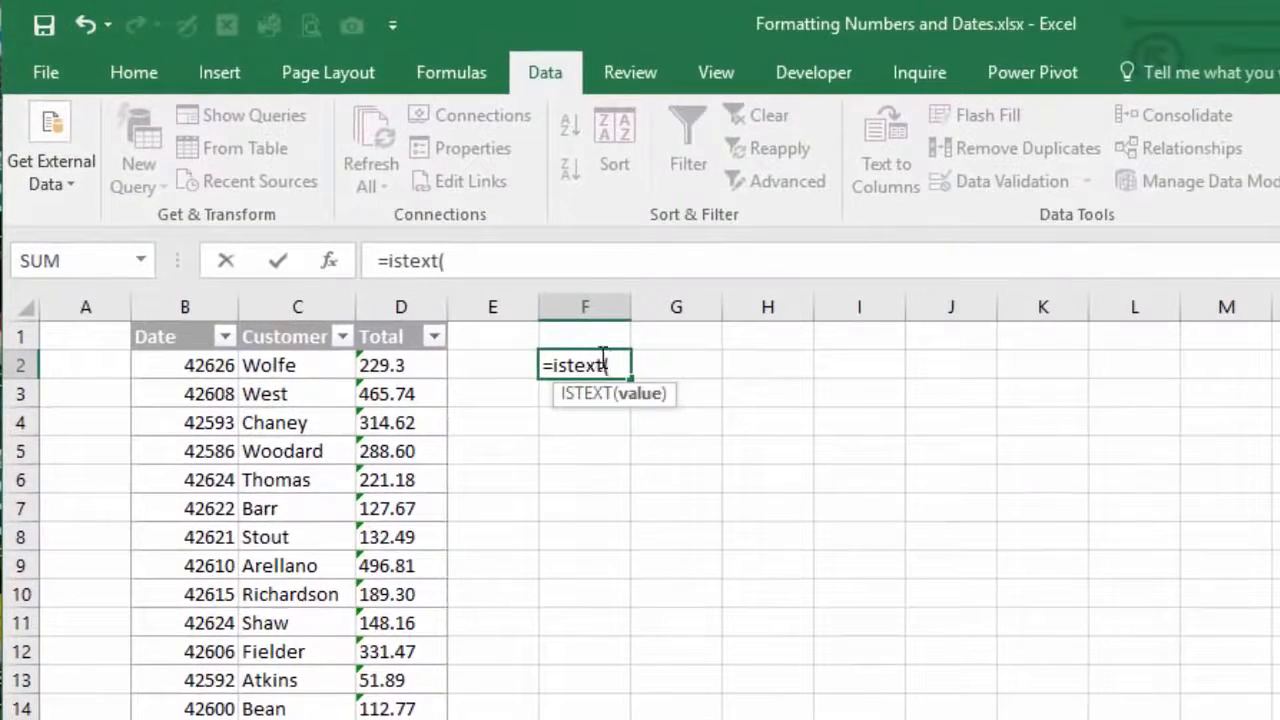
click(401, 366)
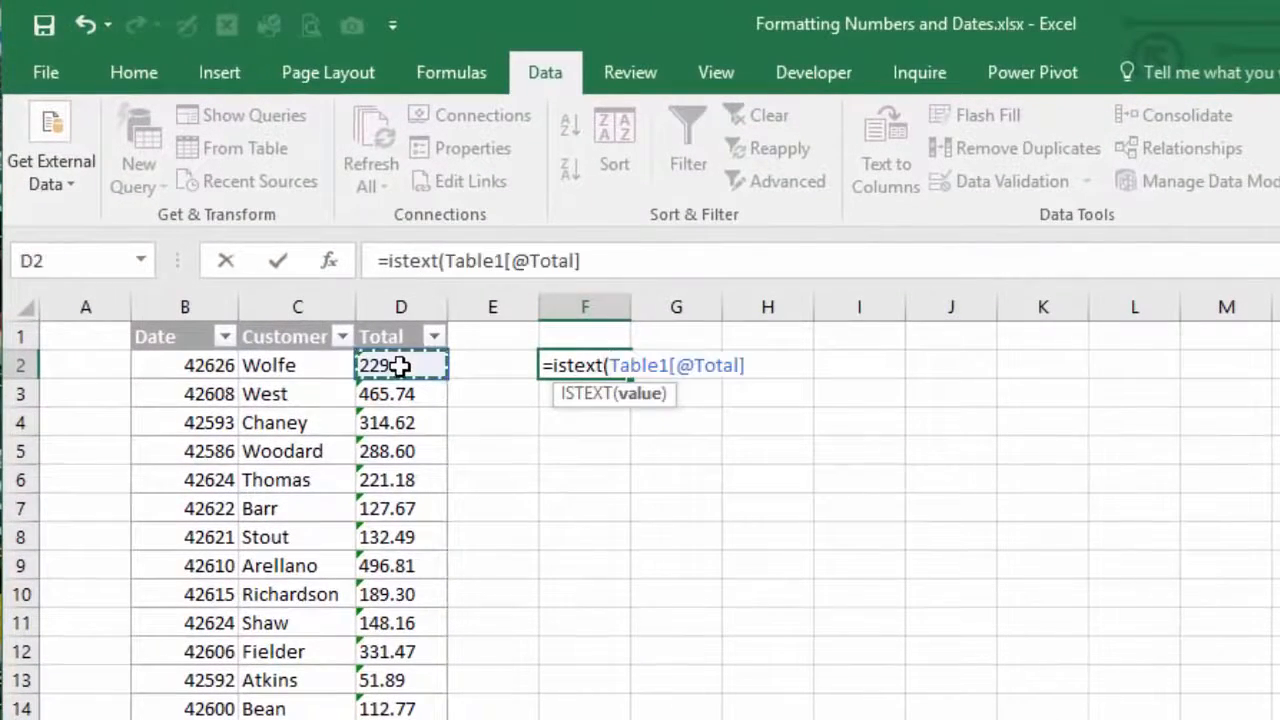
key(Return)
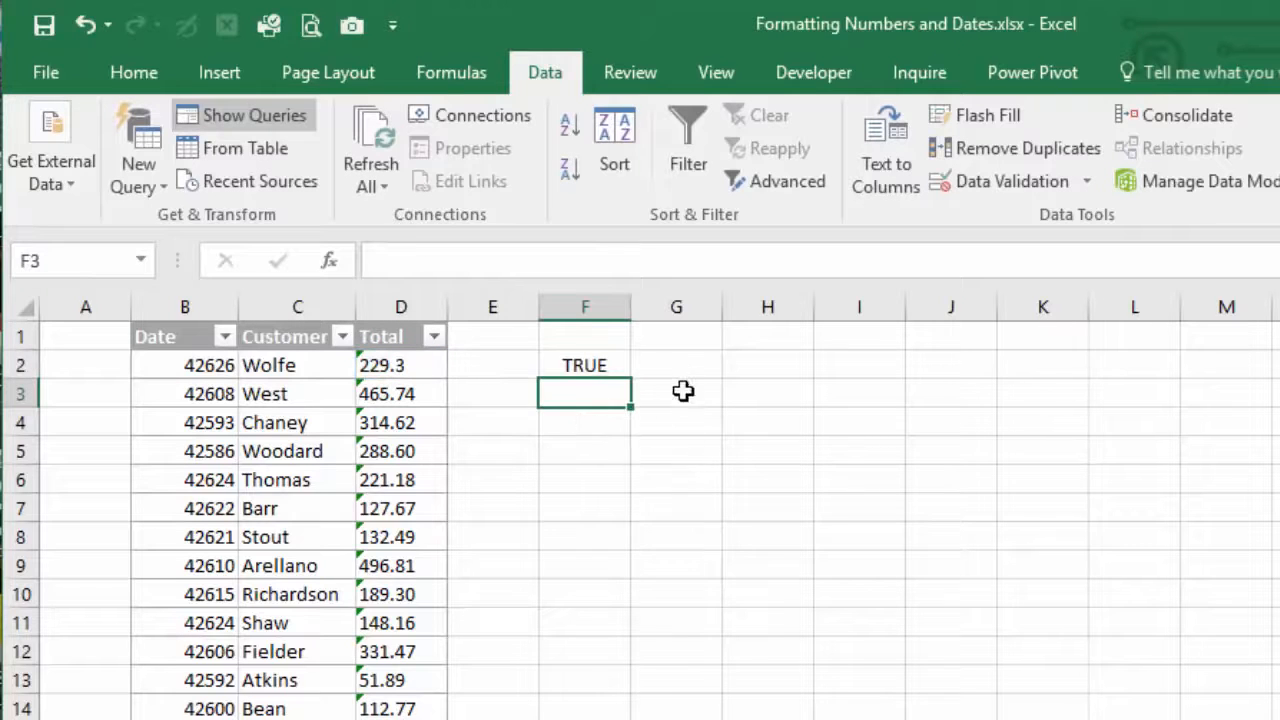
click(677, 366)
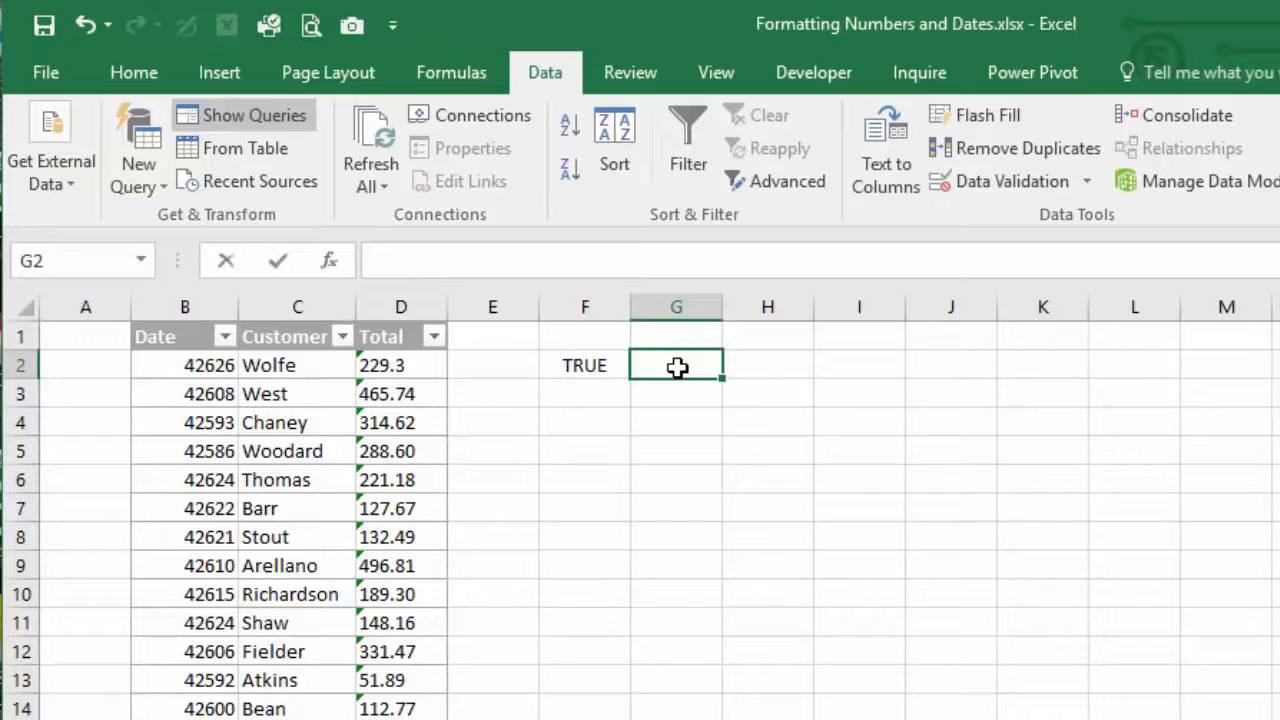
text(=isnum)
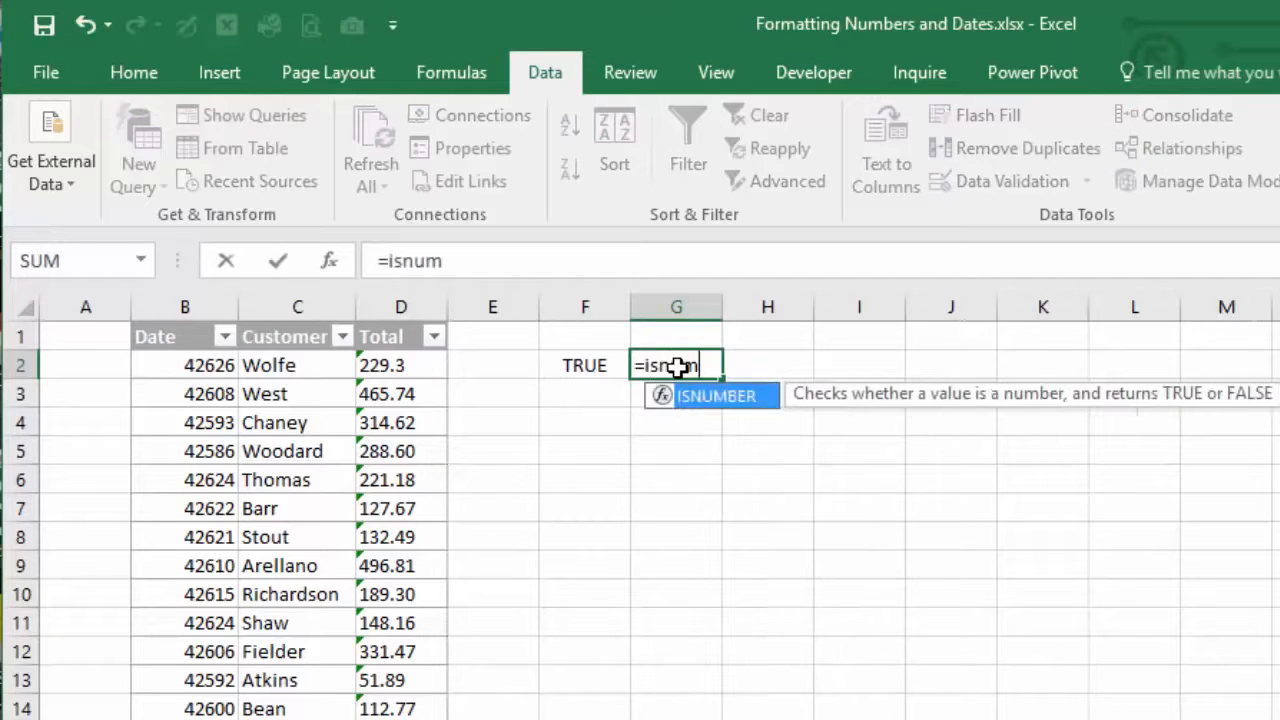
text(ber()
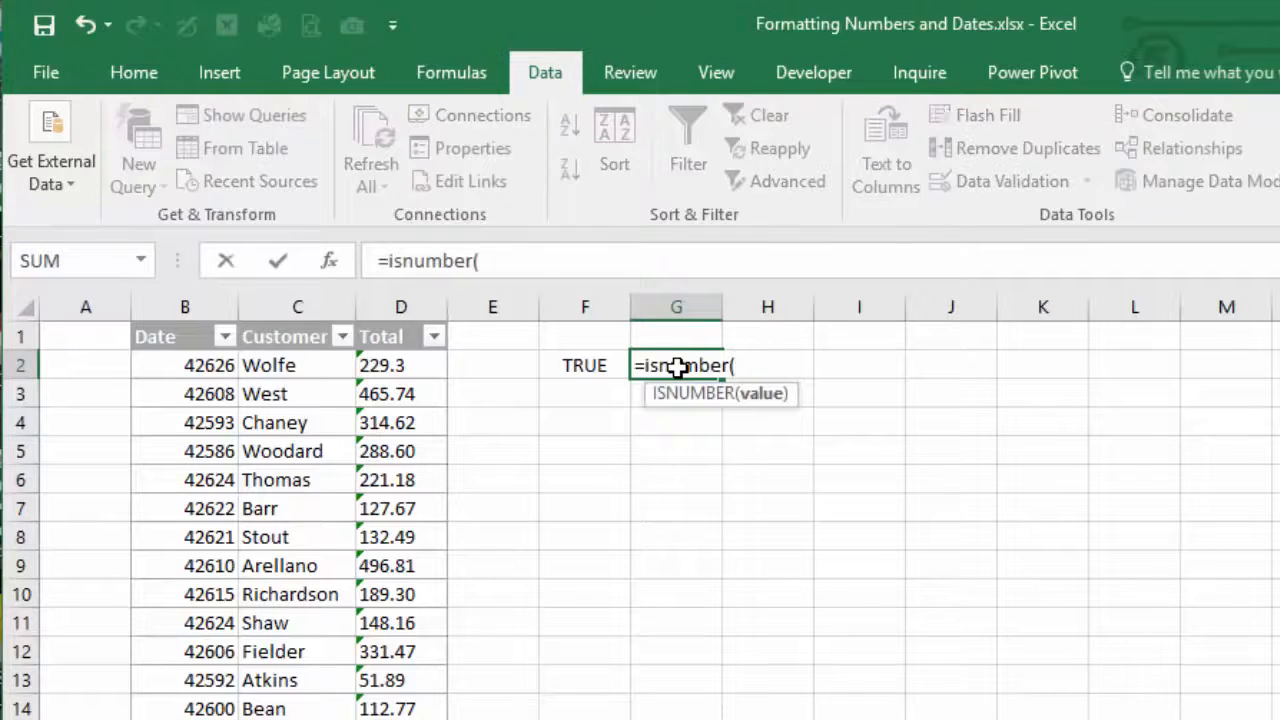
click(423, 364)
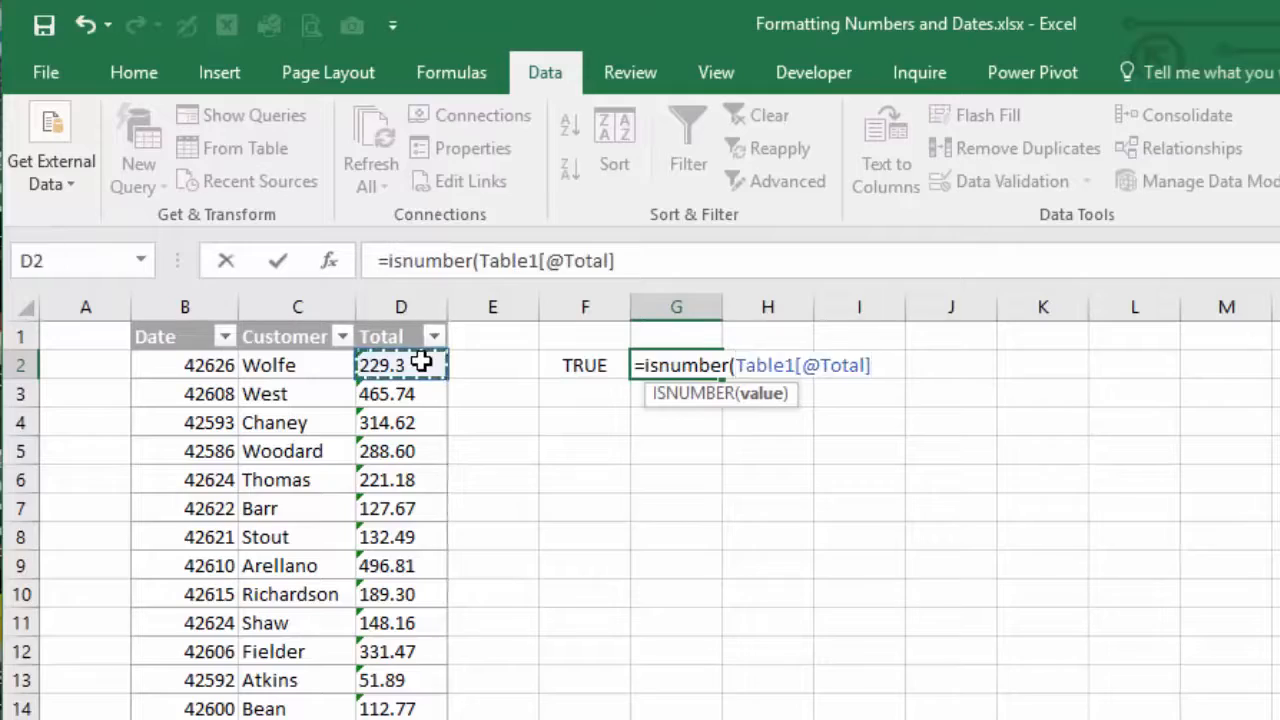
key(Return)
click(677, 362)
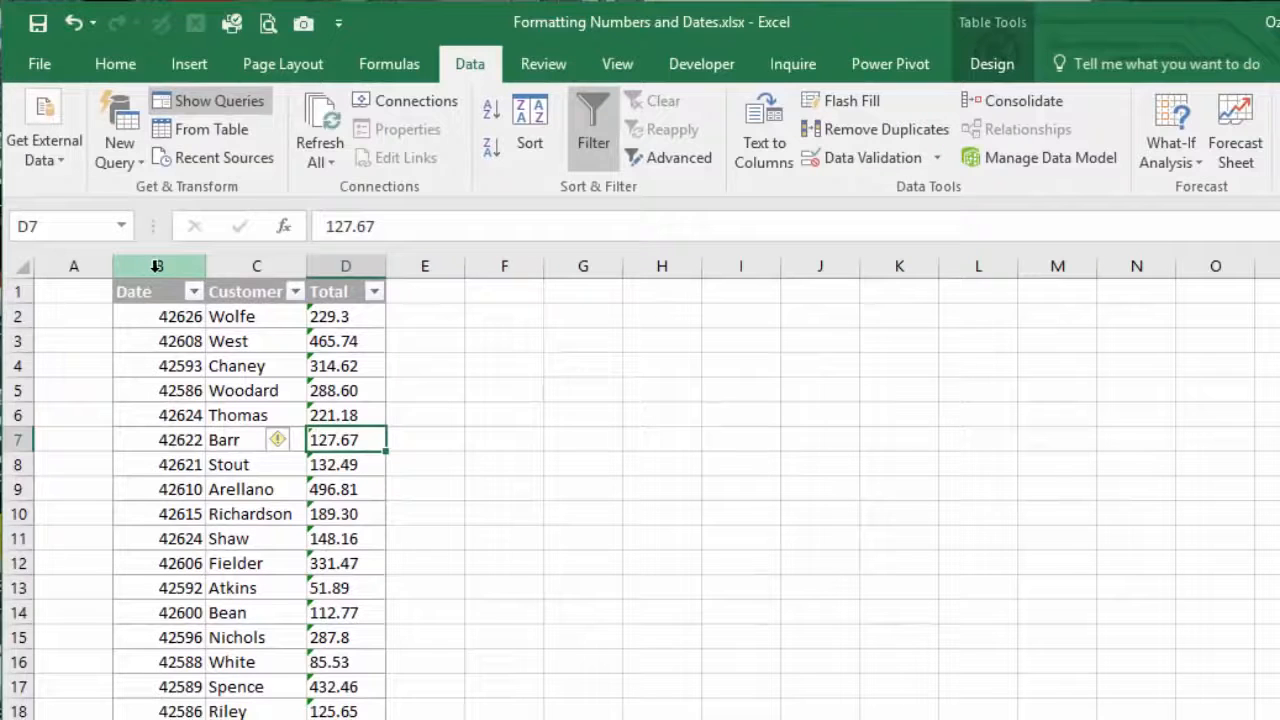
Step: Format the whole Date column as Short Date so the serial numbers display as dates
click(157, 265)
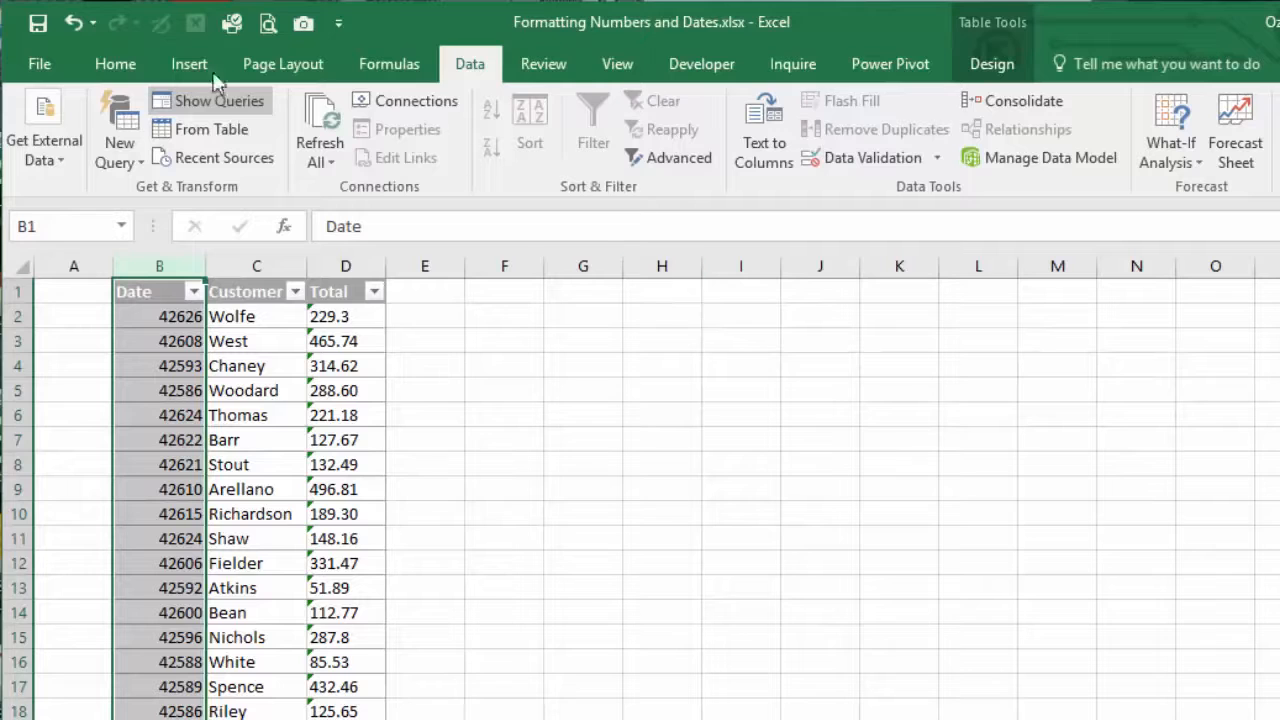
click(112, 63)
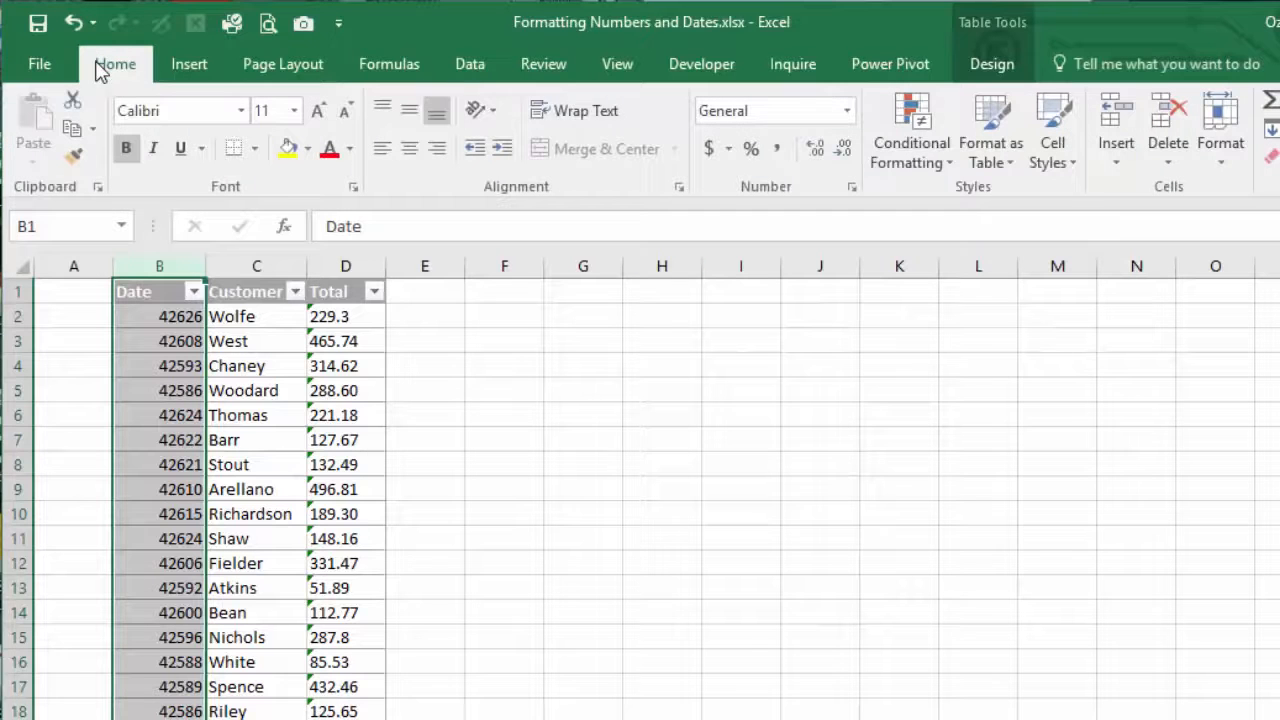
click(847, 111)
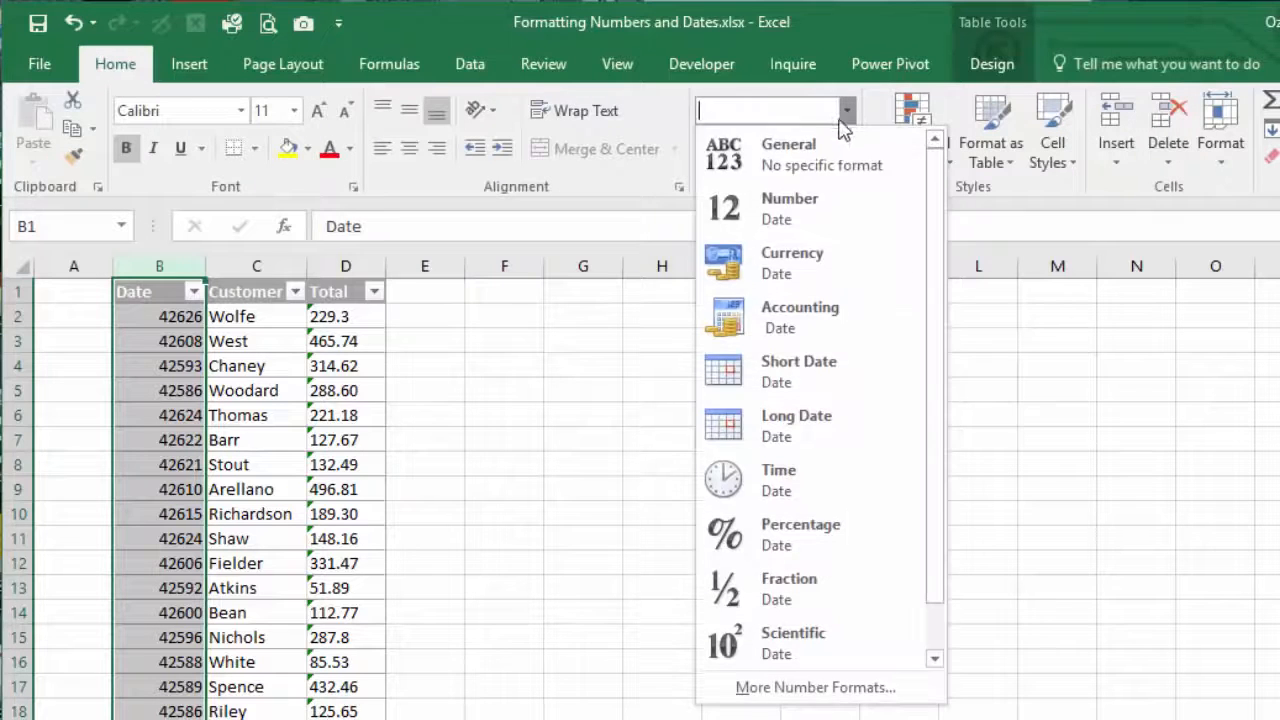
click(760, 385)
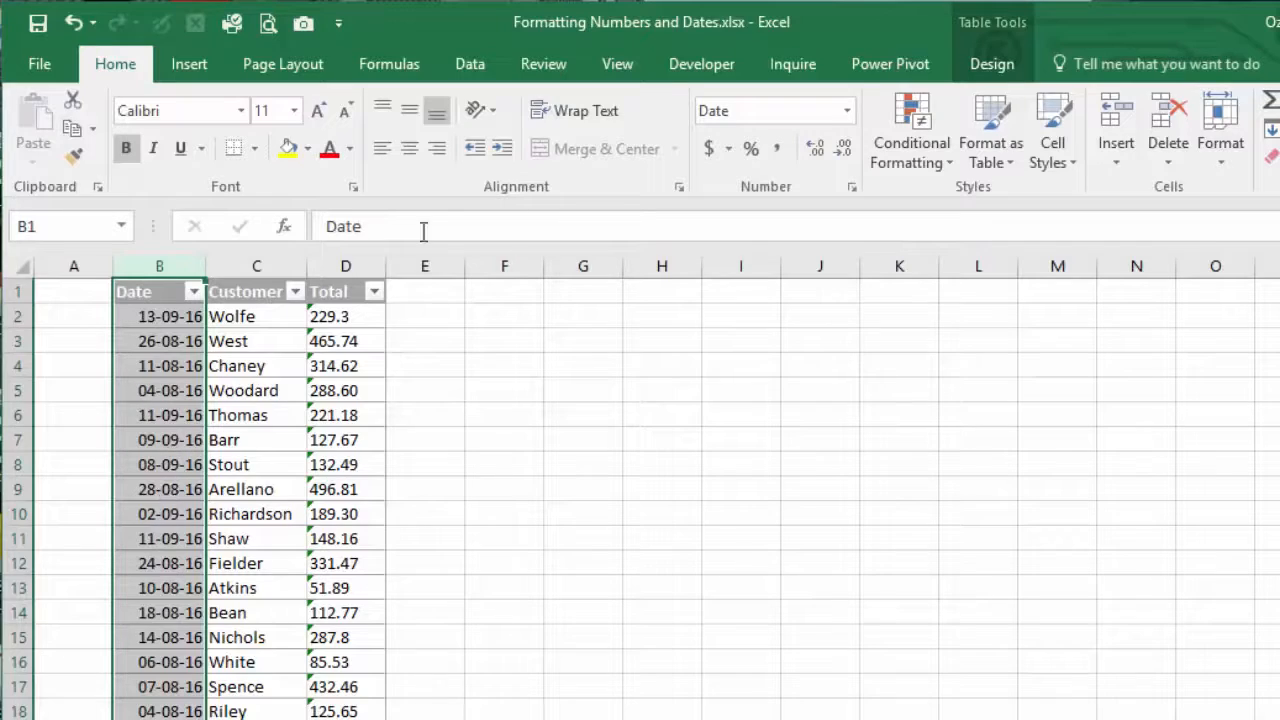
Step: Change the Date column's number format to the 14-Mar-12 date type with the English (United States) locale
click(847, 110)
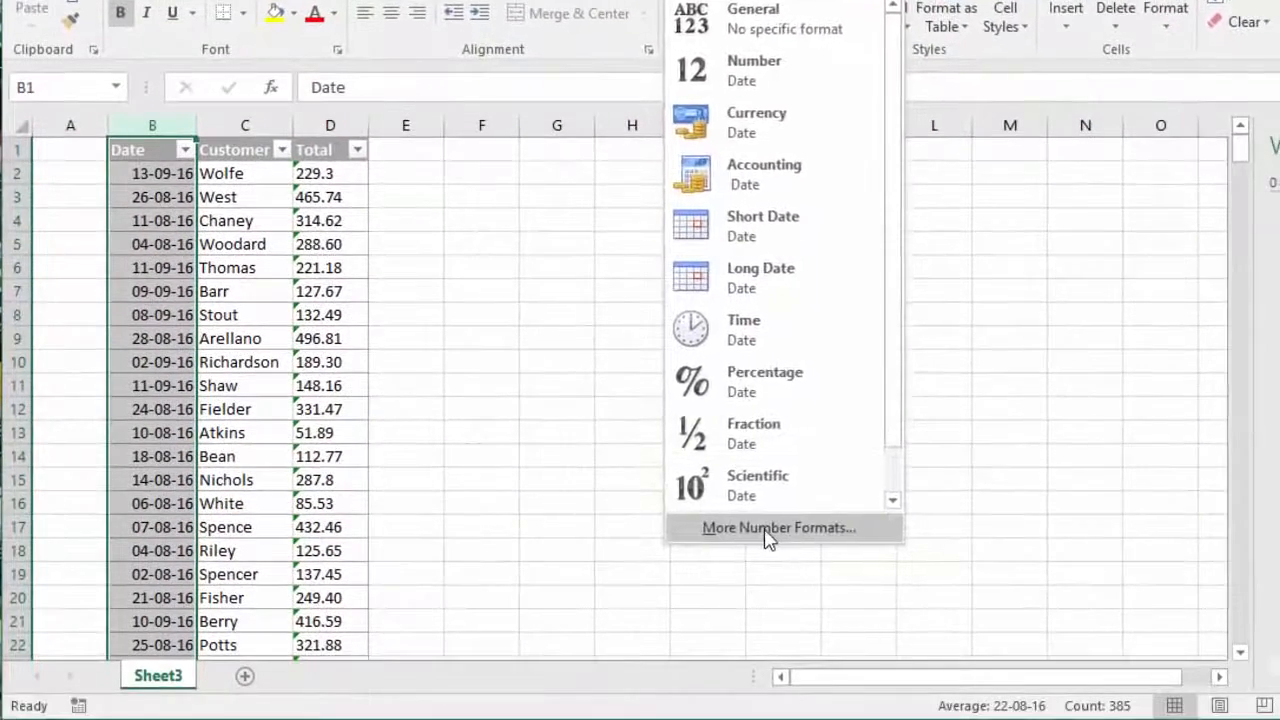
click(785, 636)
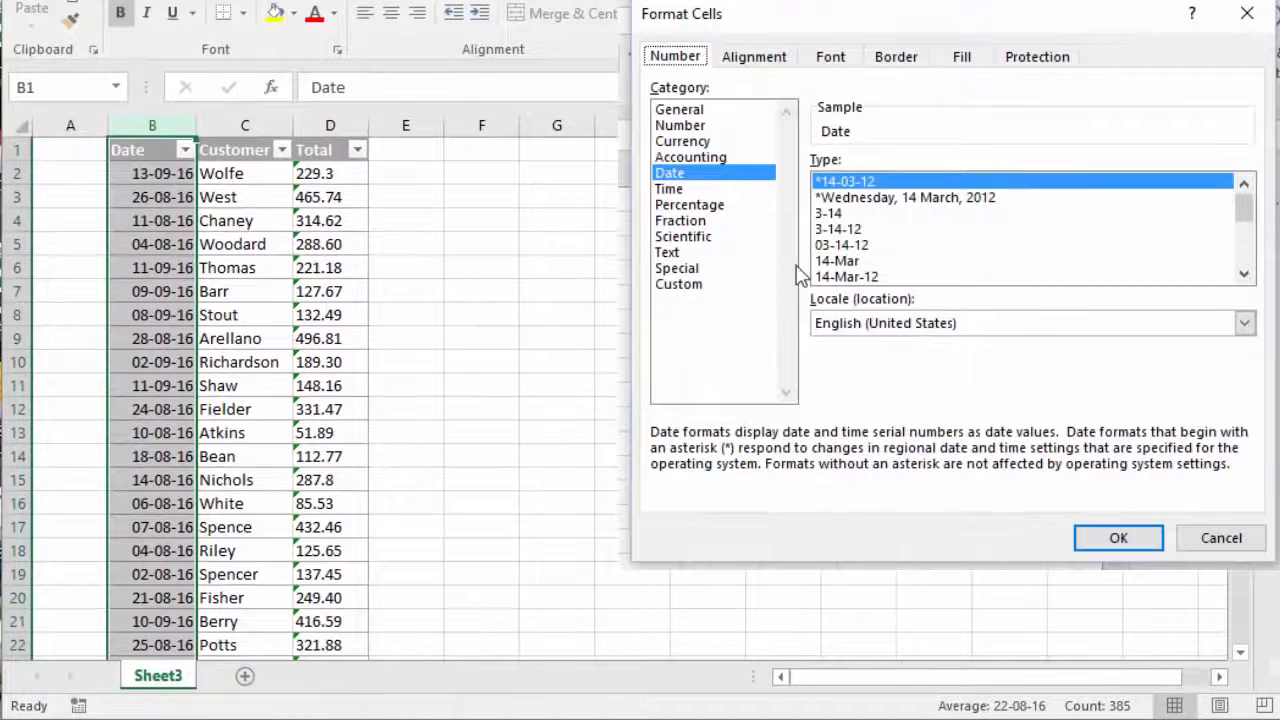
click(837, 279)
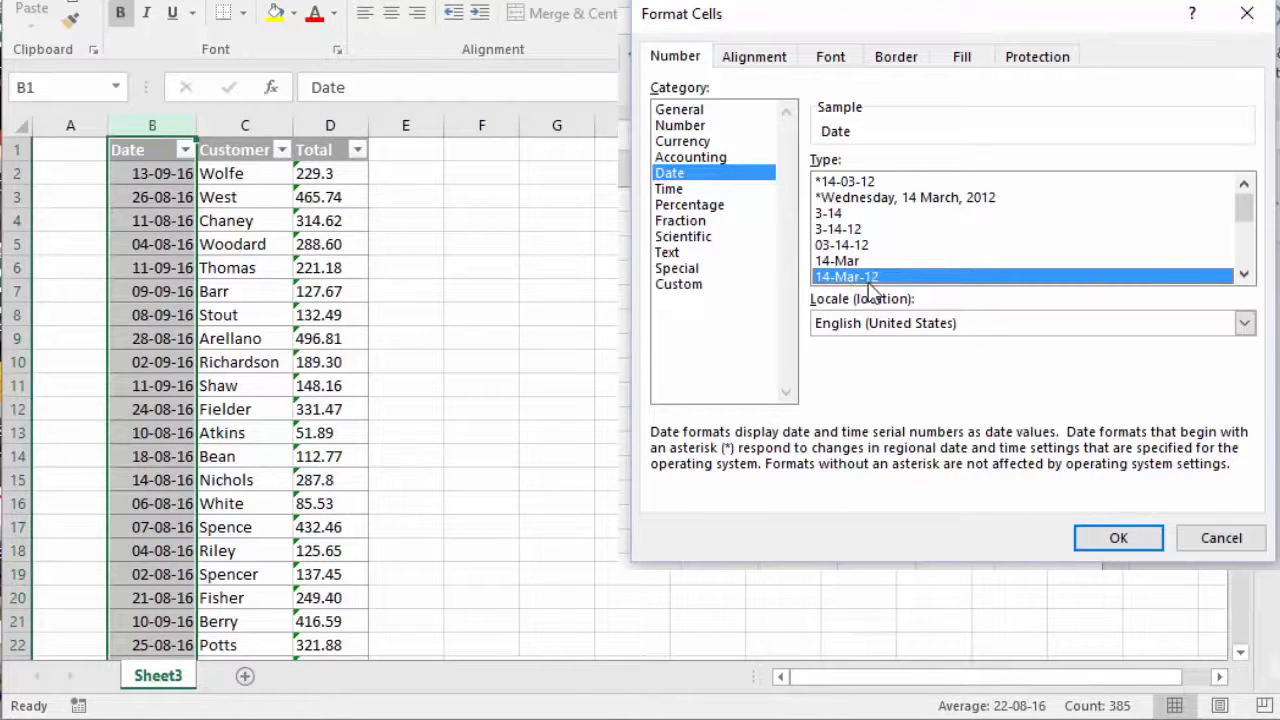
click(1112, 538)
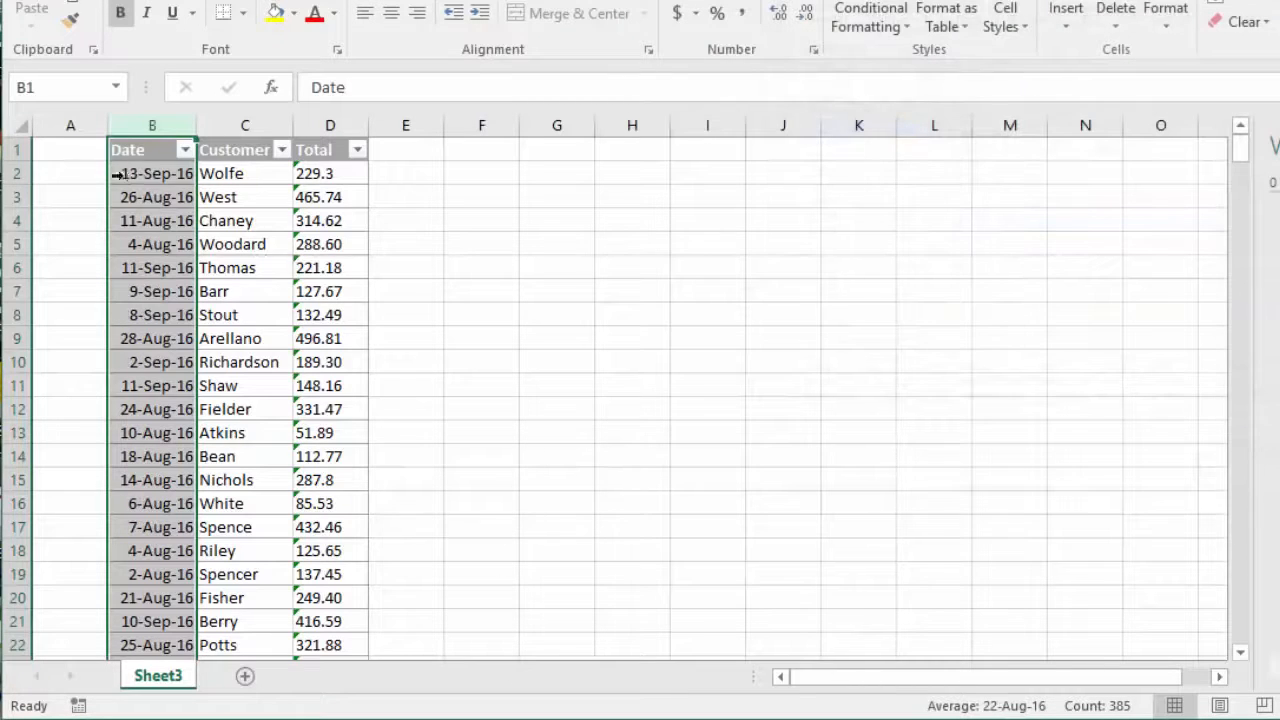
click(277, 262)
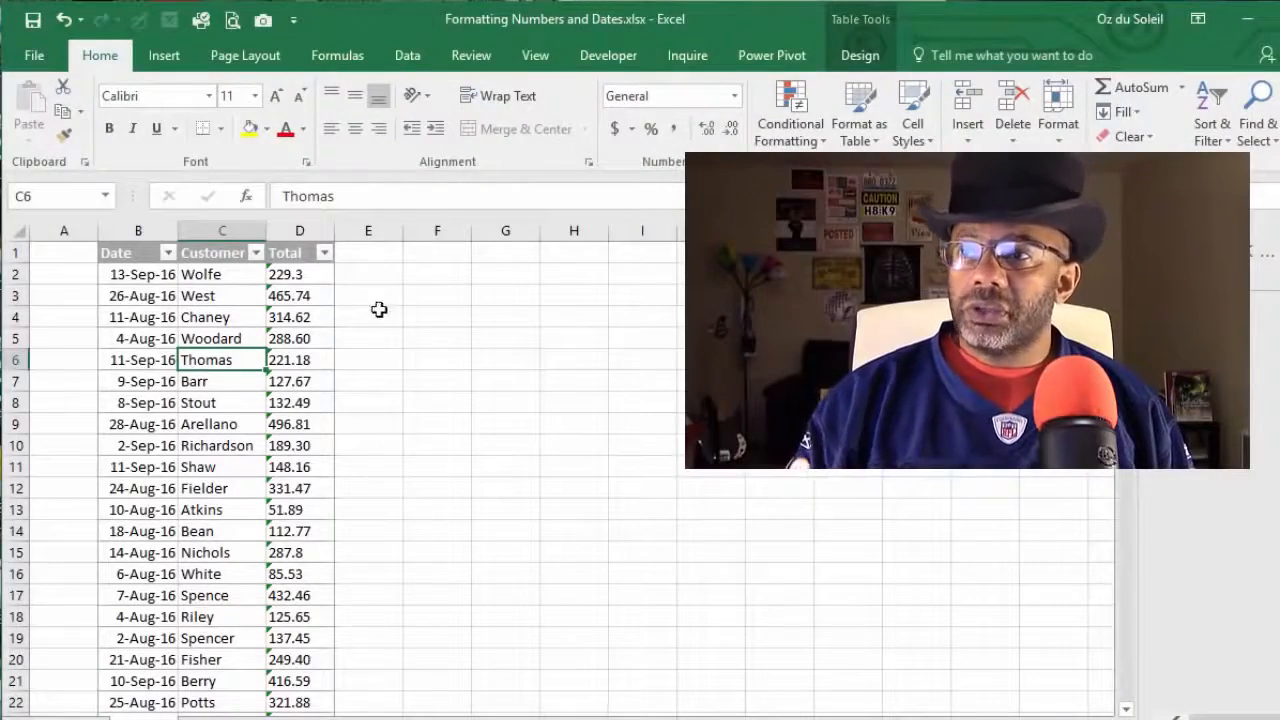
click(362, 274)
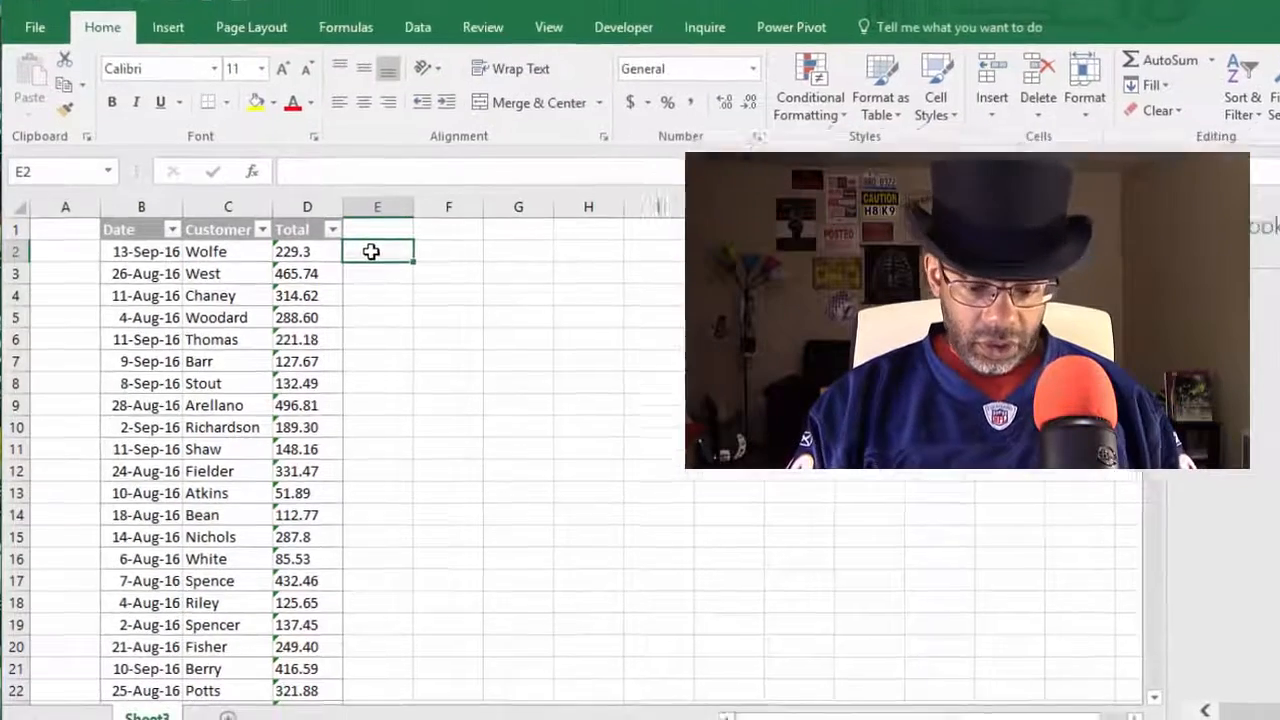
text(=1)
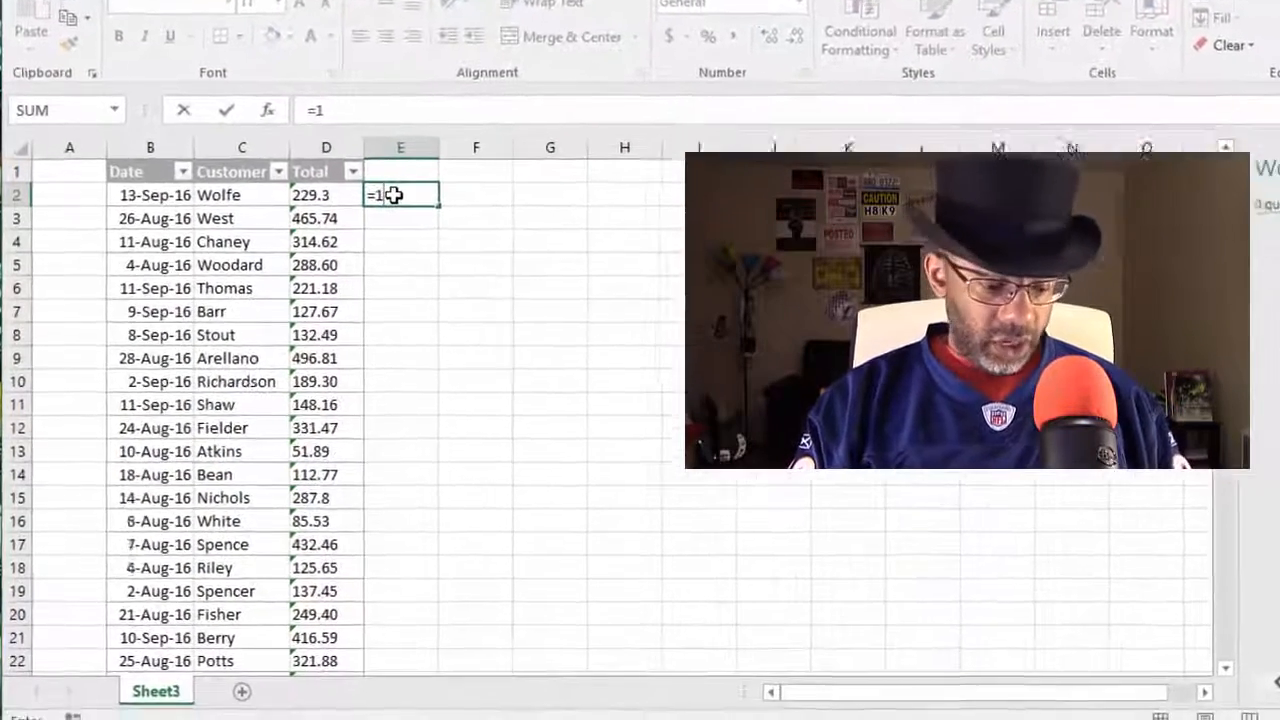
text(*)
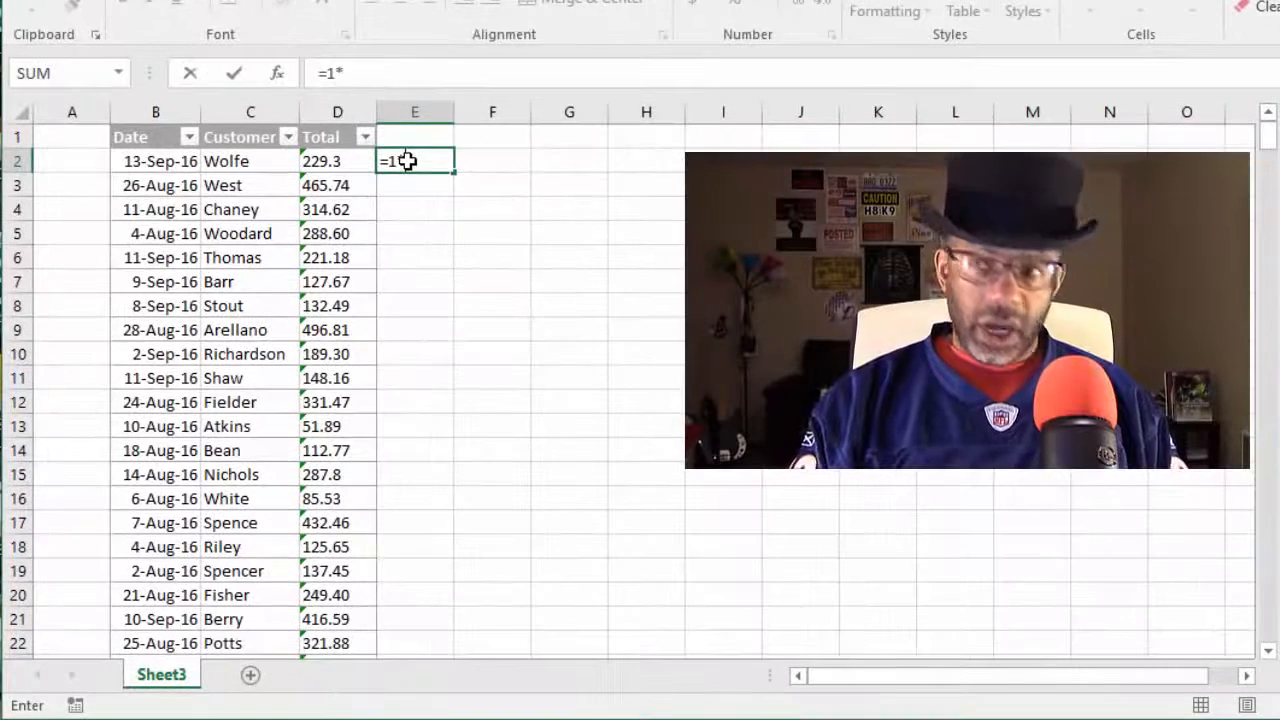
click(351, 161)
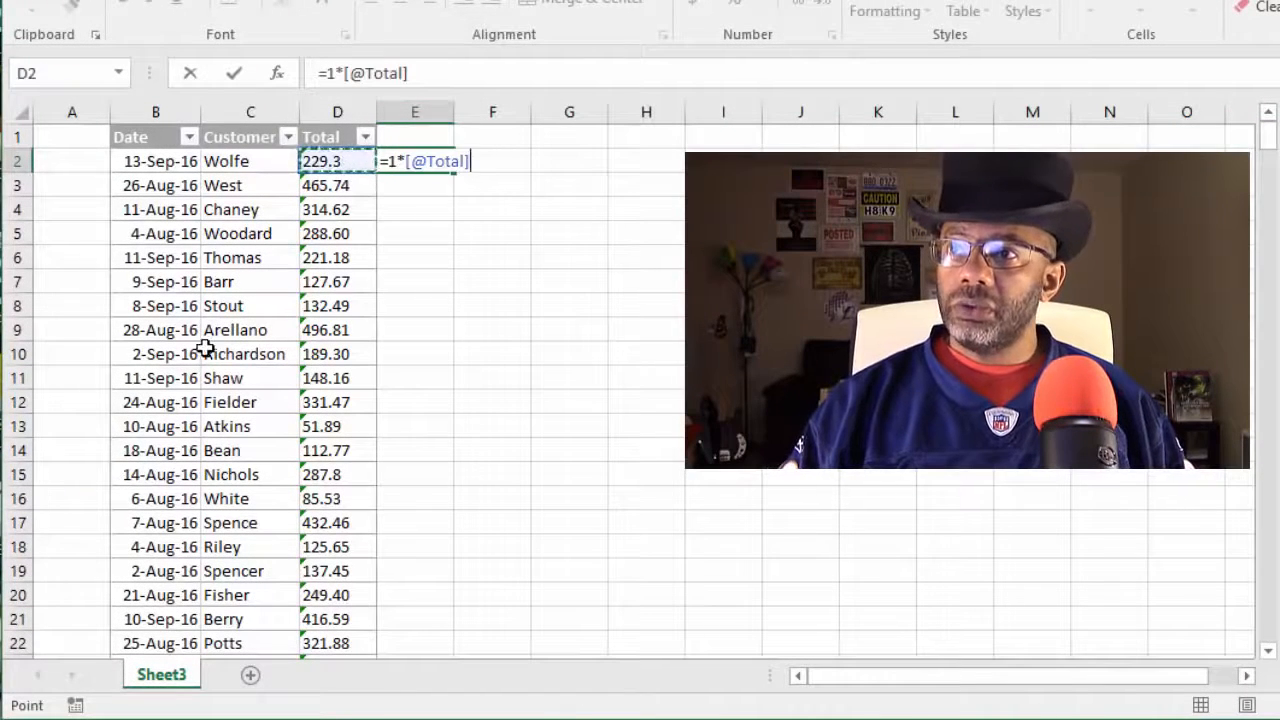
key(Return)
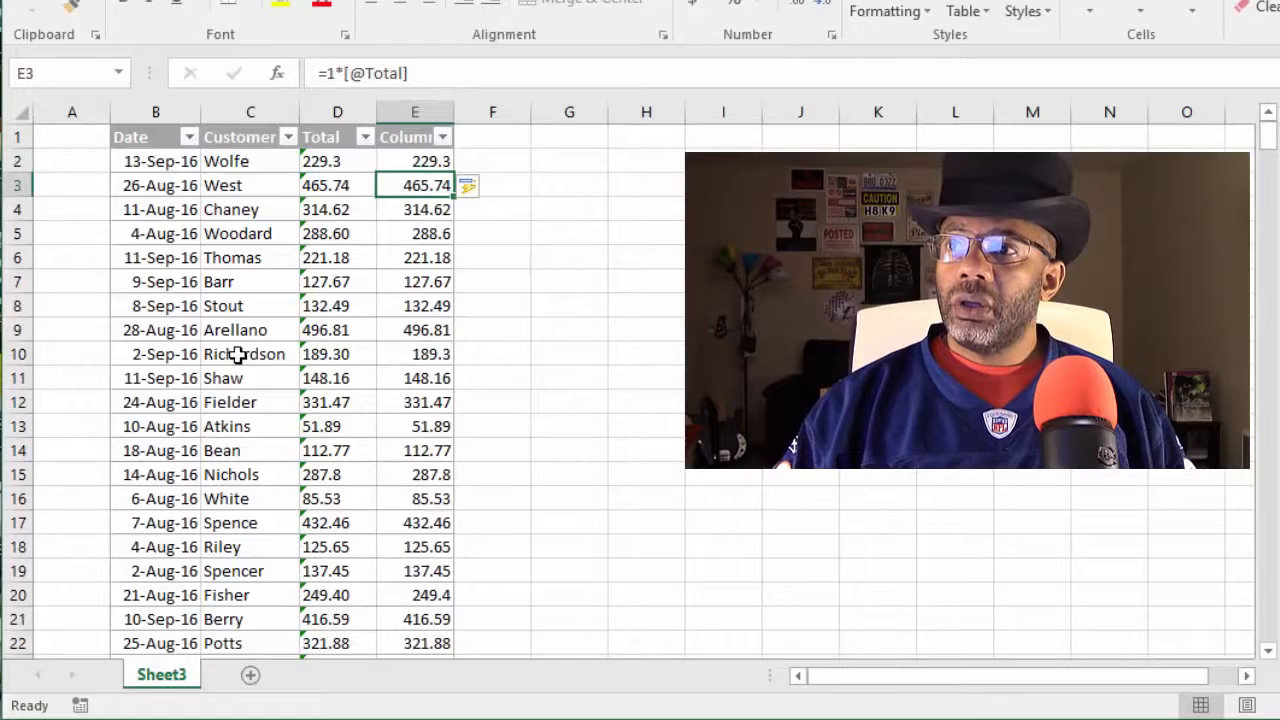
click(387, 362)
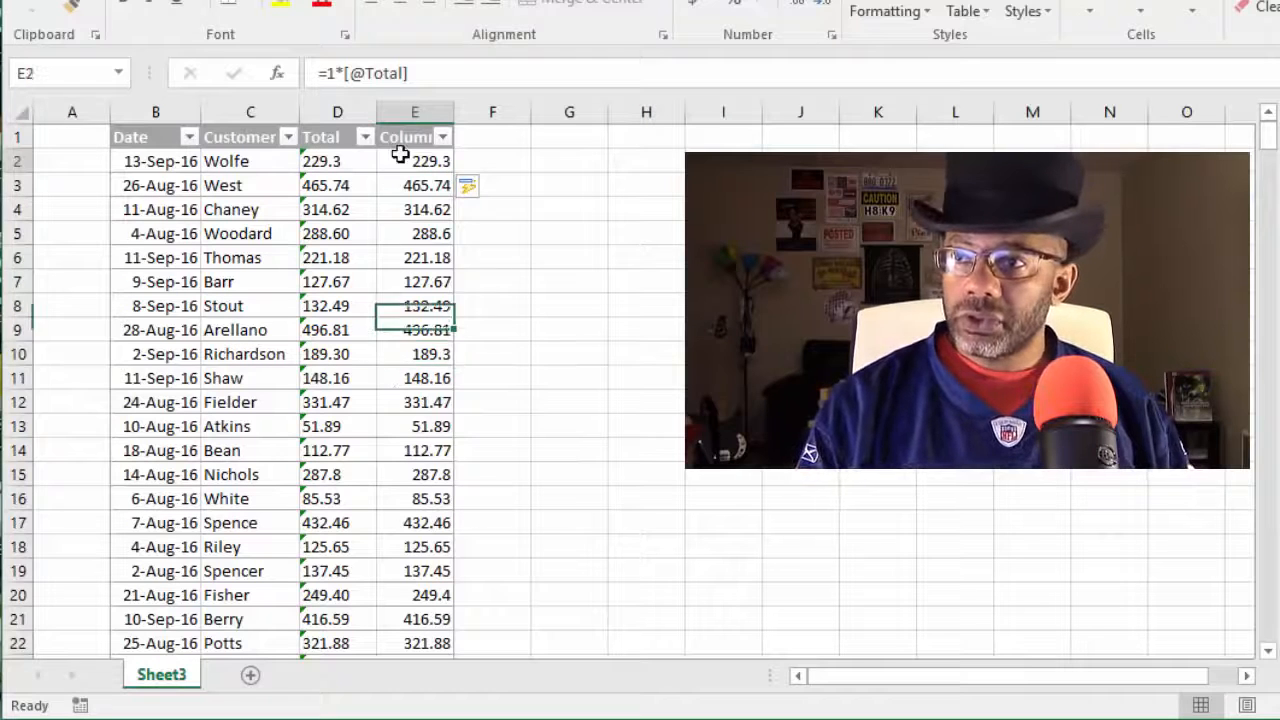
drag(400, 152, 414, 400)
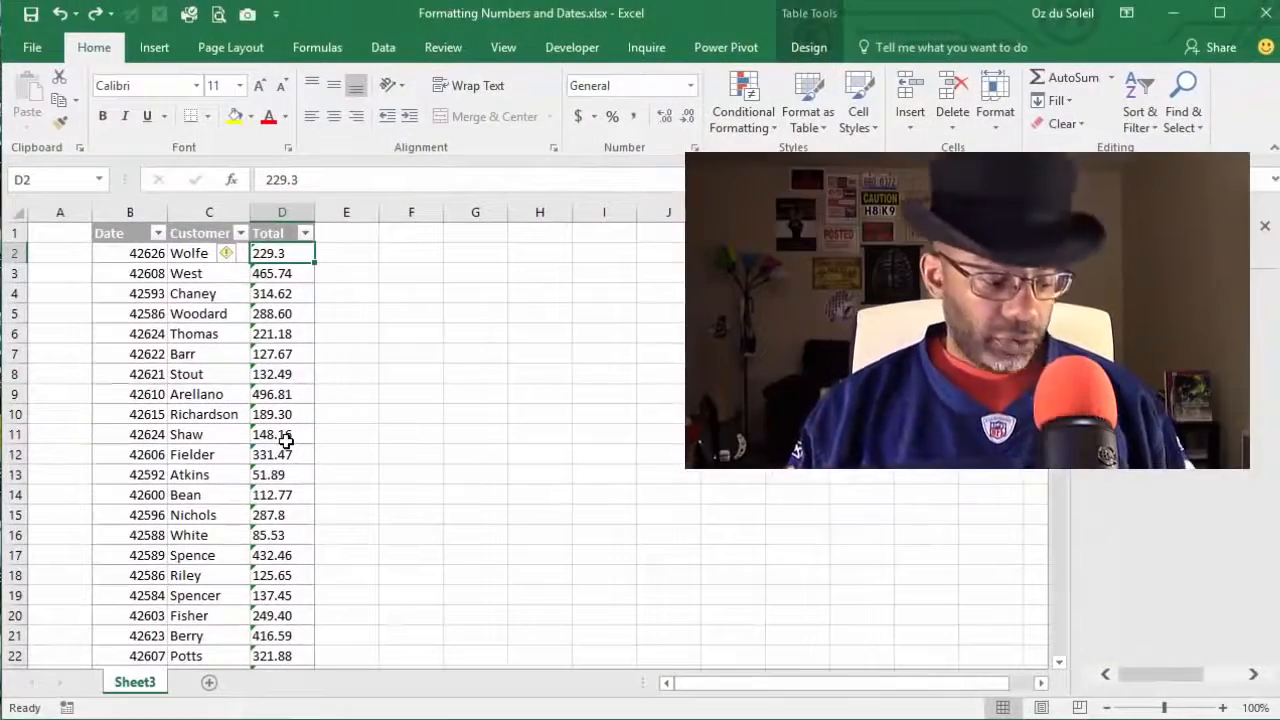
Step: Convert all the Total values from D2 down to numbers using Text to Columns, as delimited data with the Tab delimiter
key(ctrl+shift+Down)
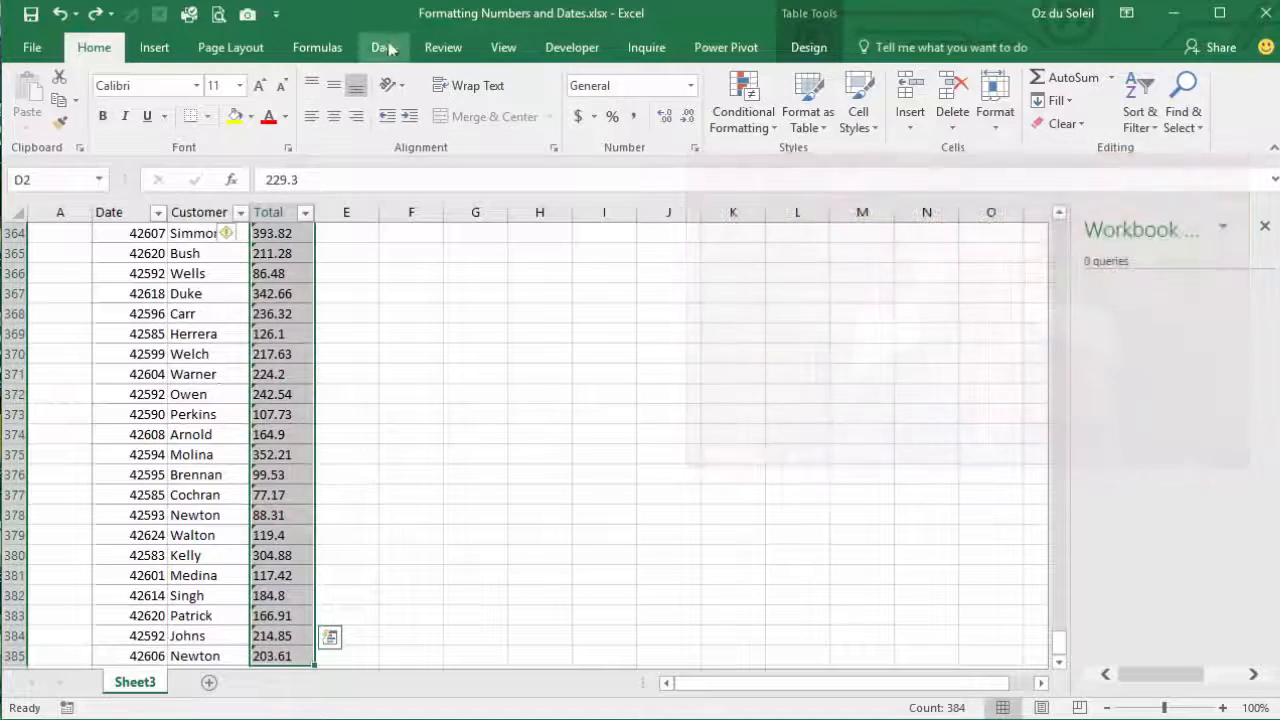
click(383, 47)
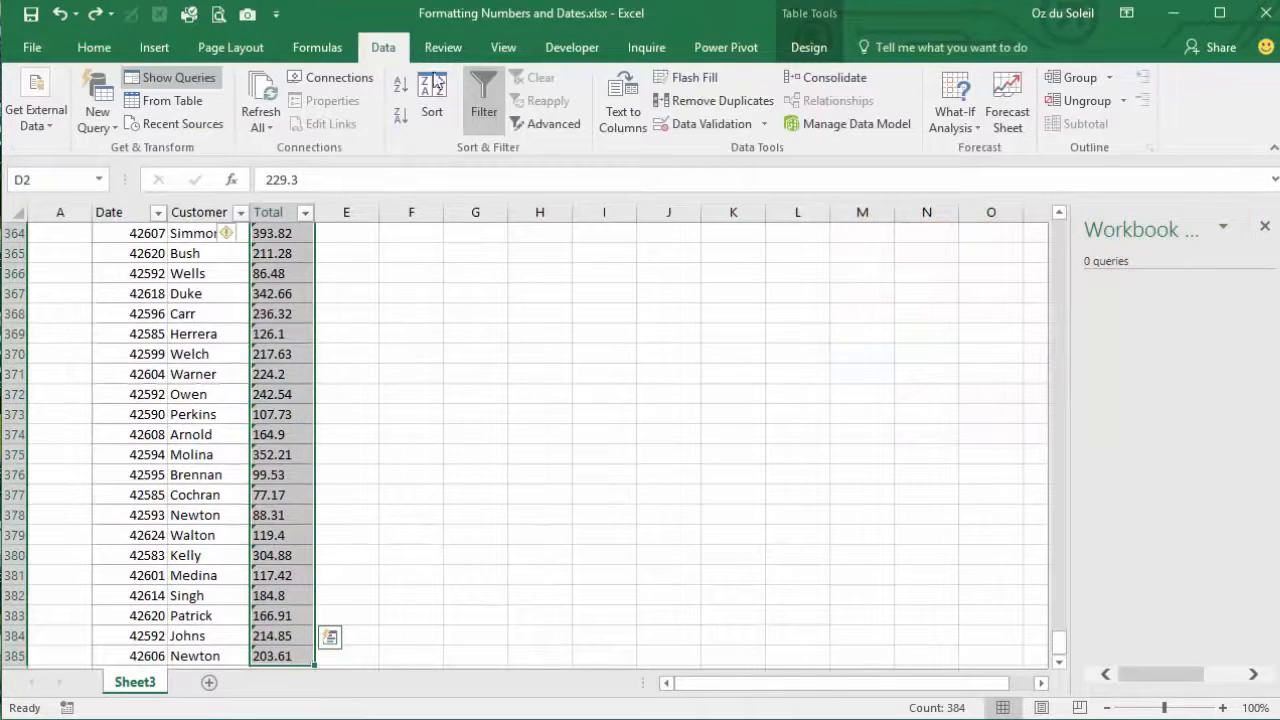
click(621, 105)
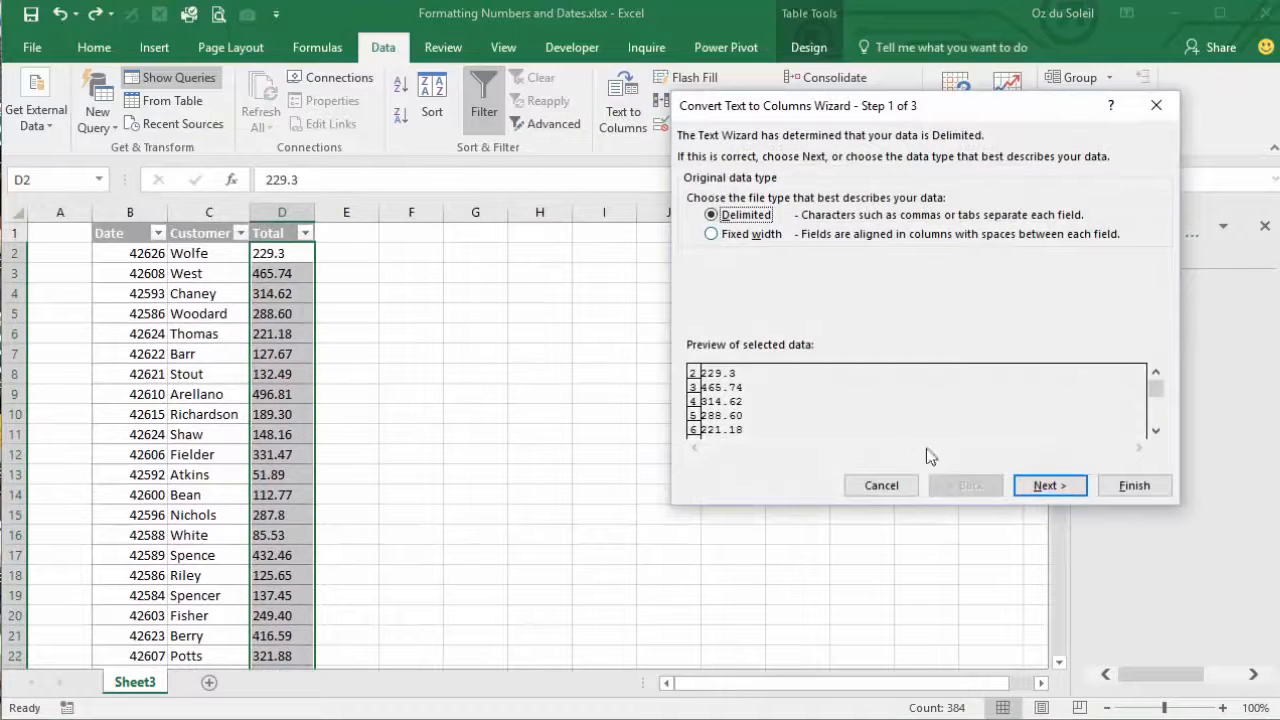
click(1045, 485)
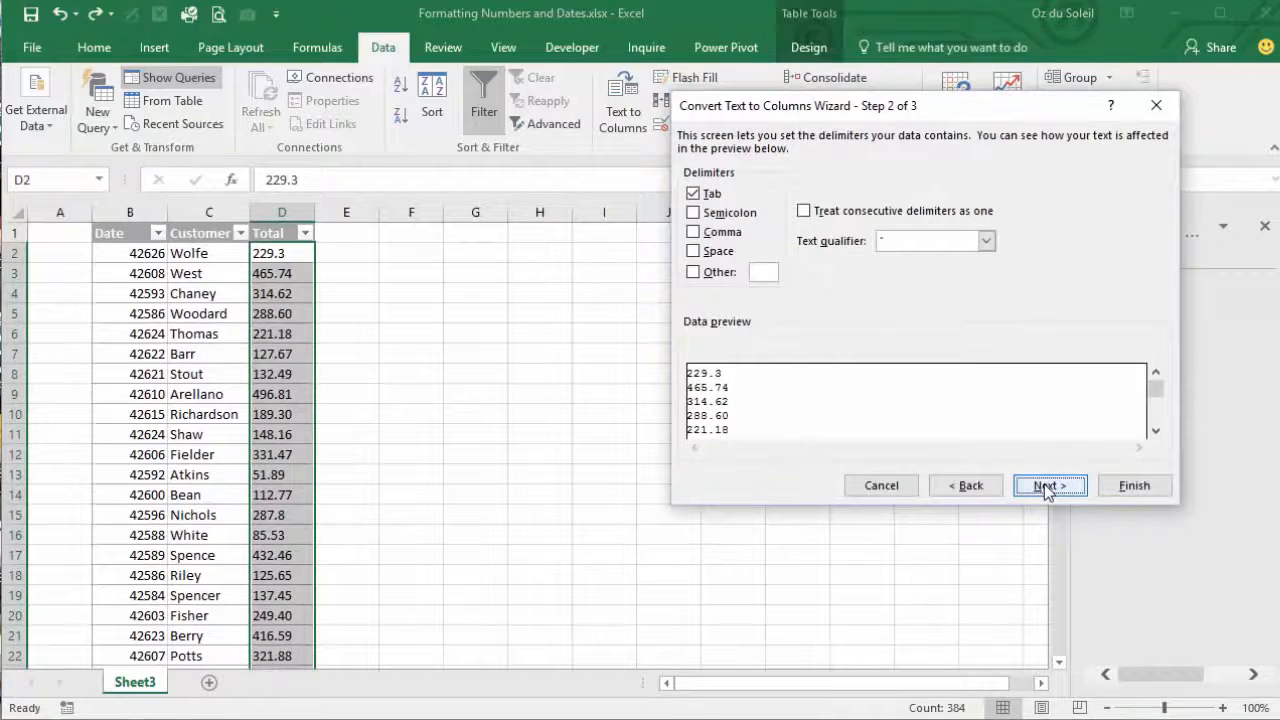
click(1044, 484)
click(1130, 487)
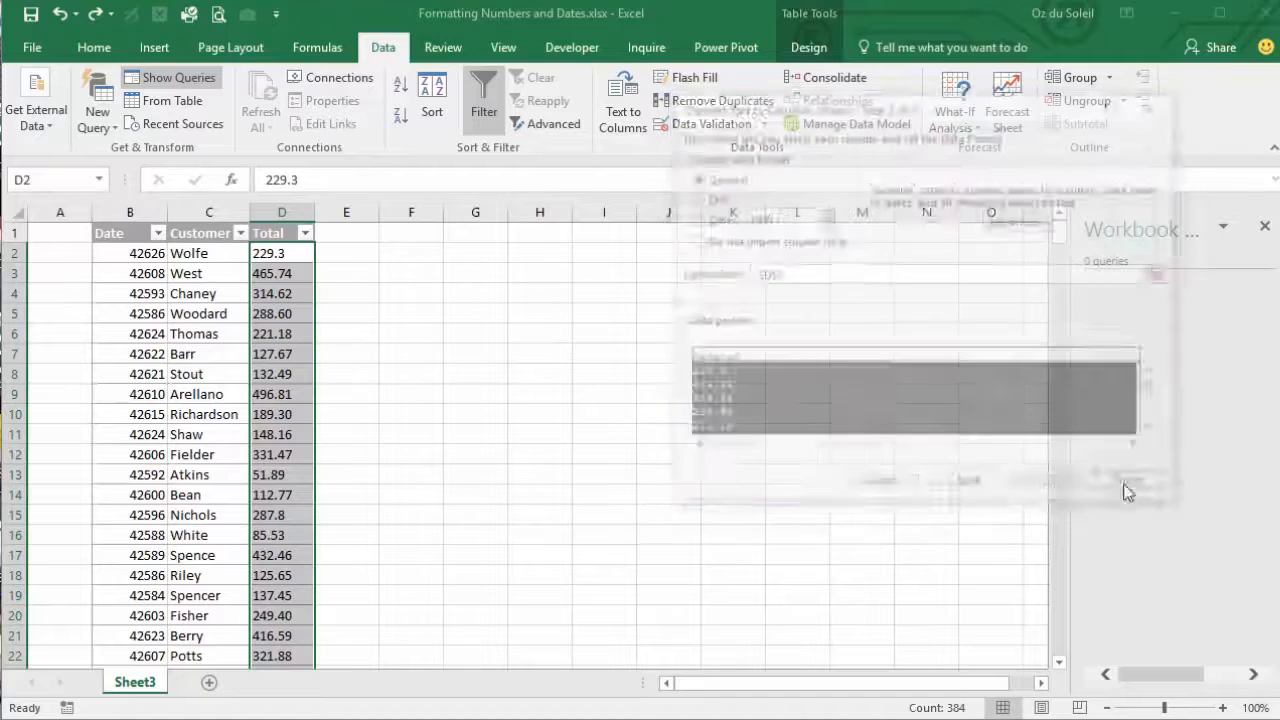
click(273, 308)
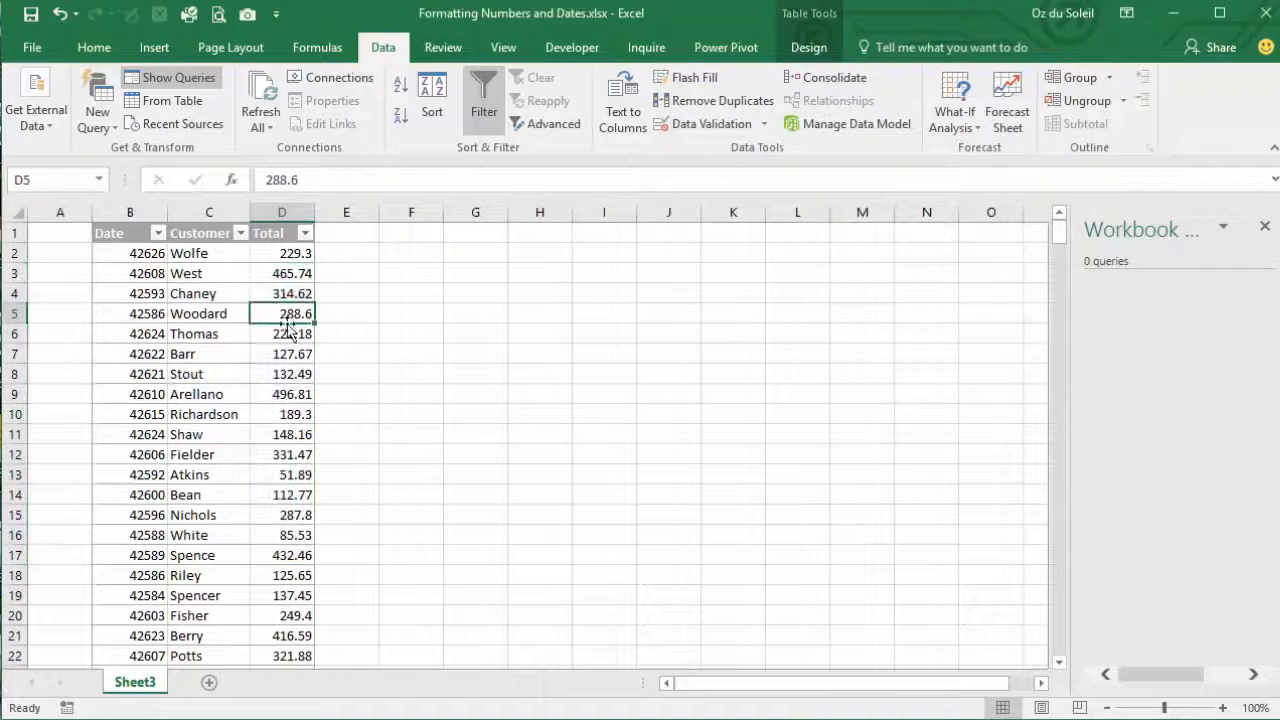
Step: Load the table with the text totals into the Query Editor and examine the data type options of the Total column
drag(284, 293, 285, 400)
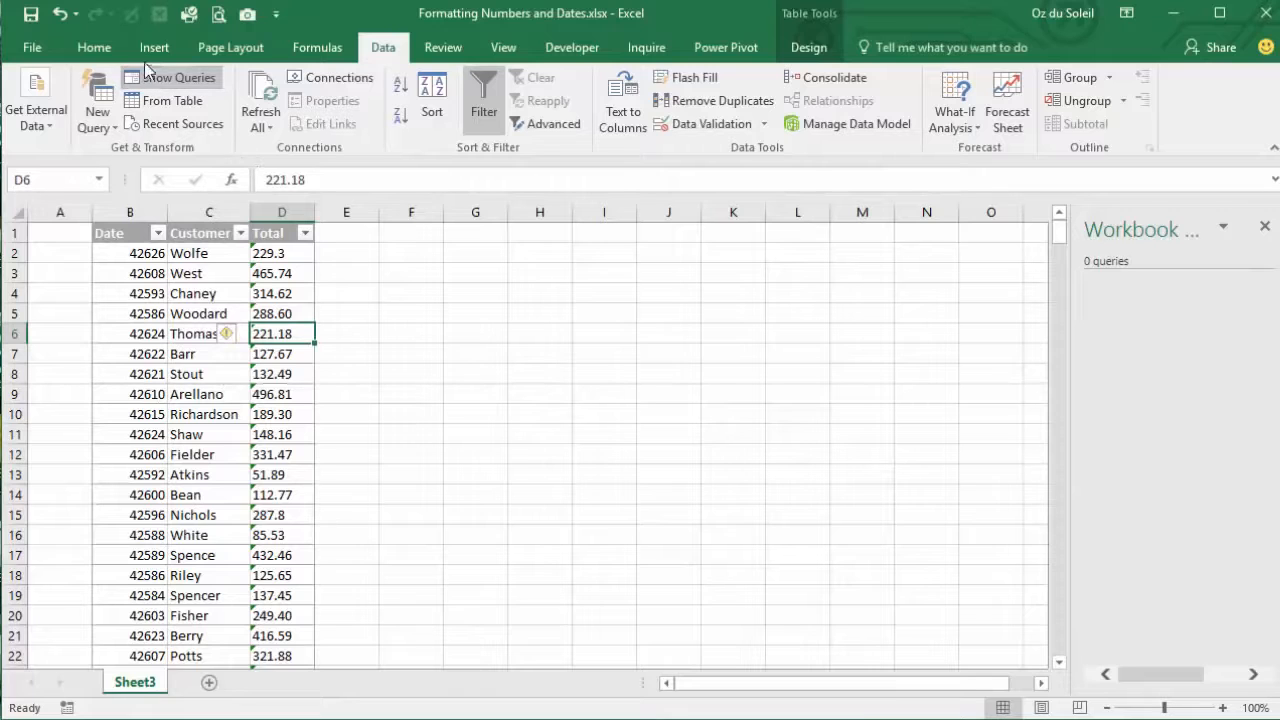
click(172, 104)
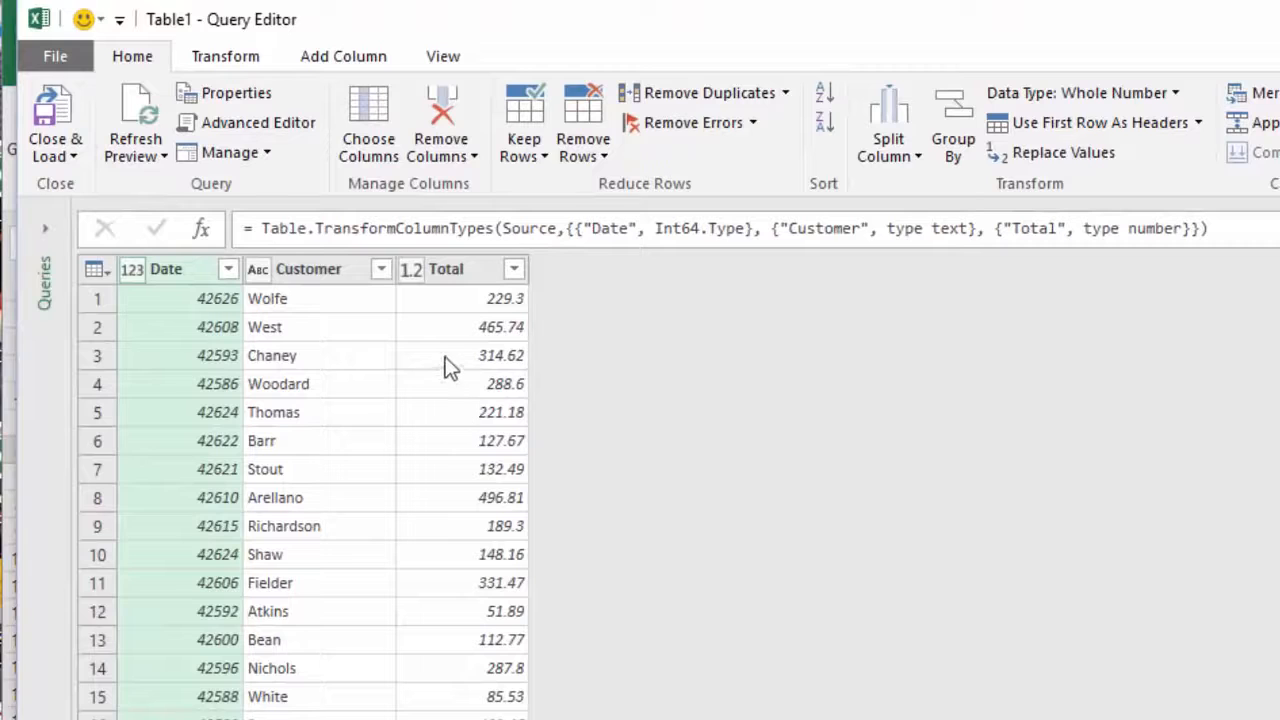
click(412, 278)
click(412, 272)
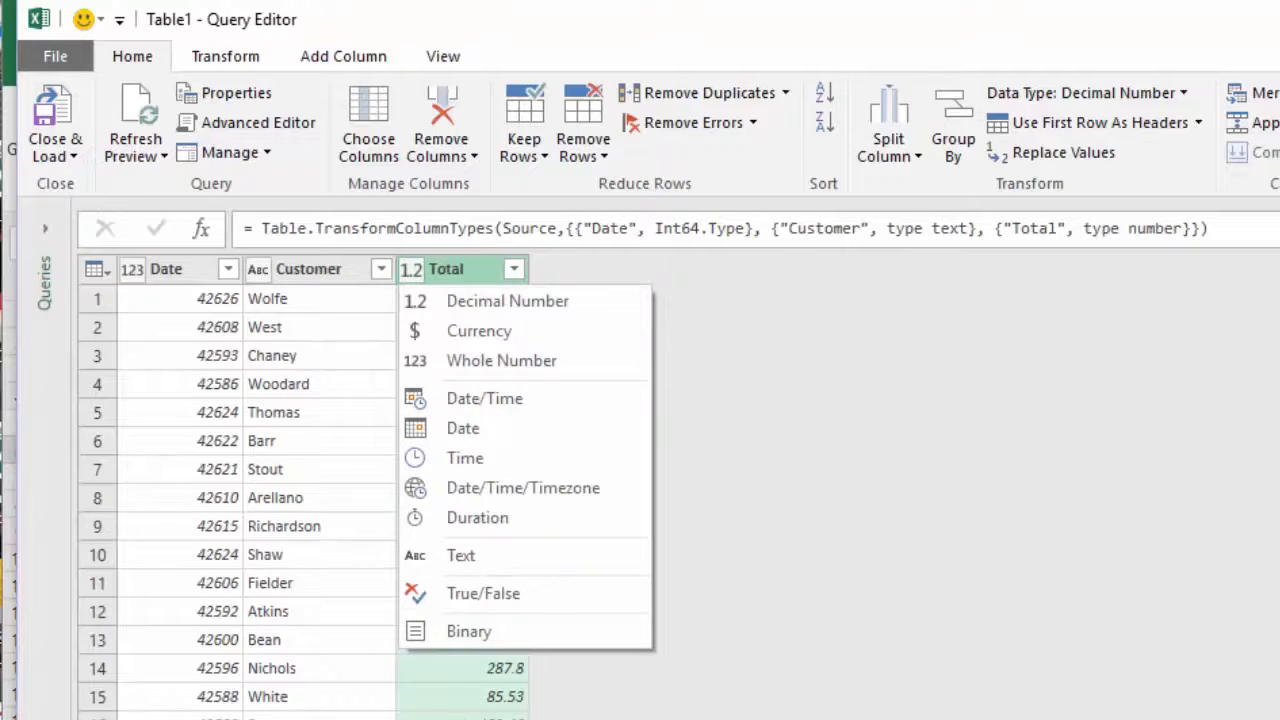
click(474, 718)
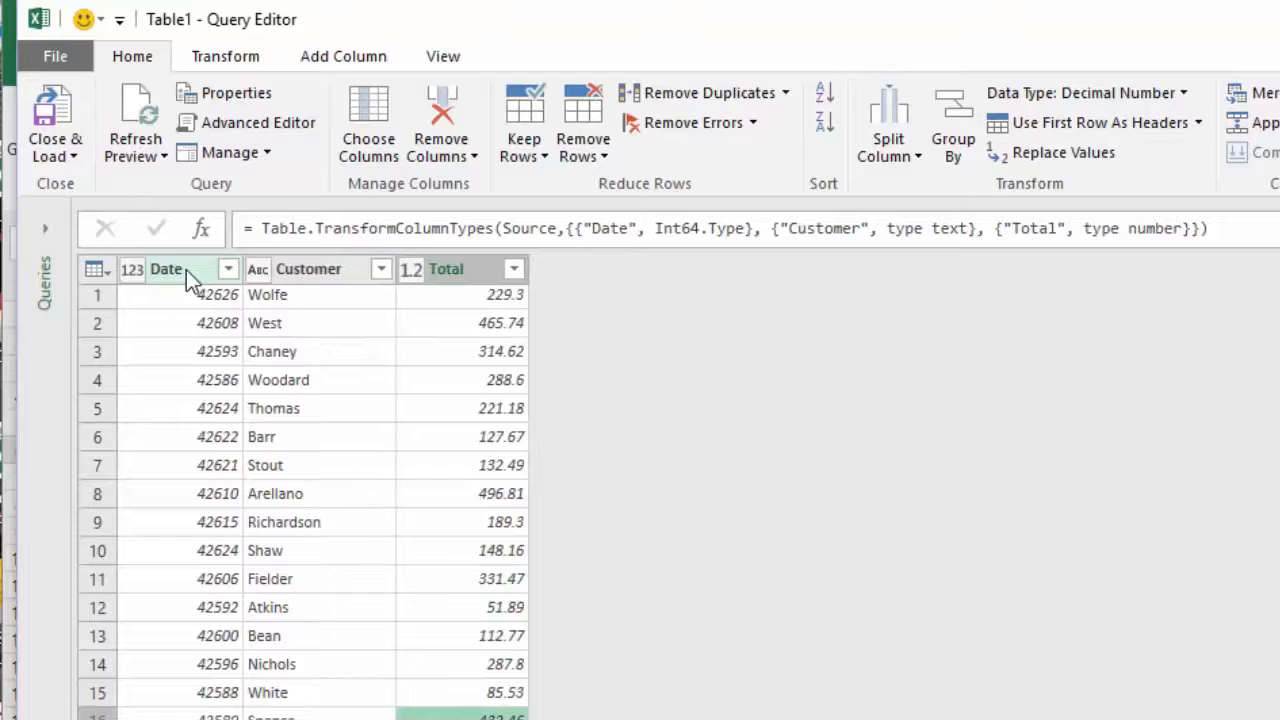
Step: Set the Date column's data type to Date and load the query result into a worksheet table
click(133, 272)
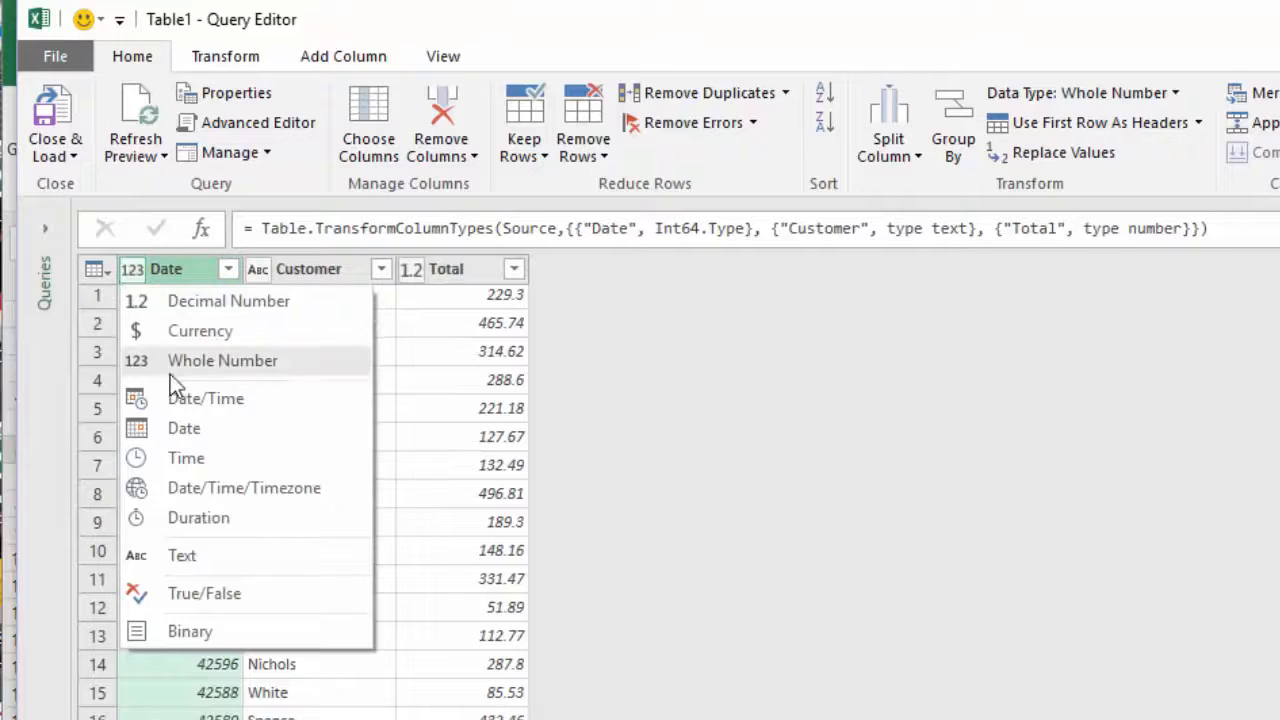
click(175, 430)
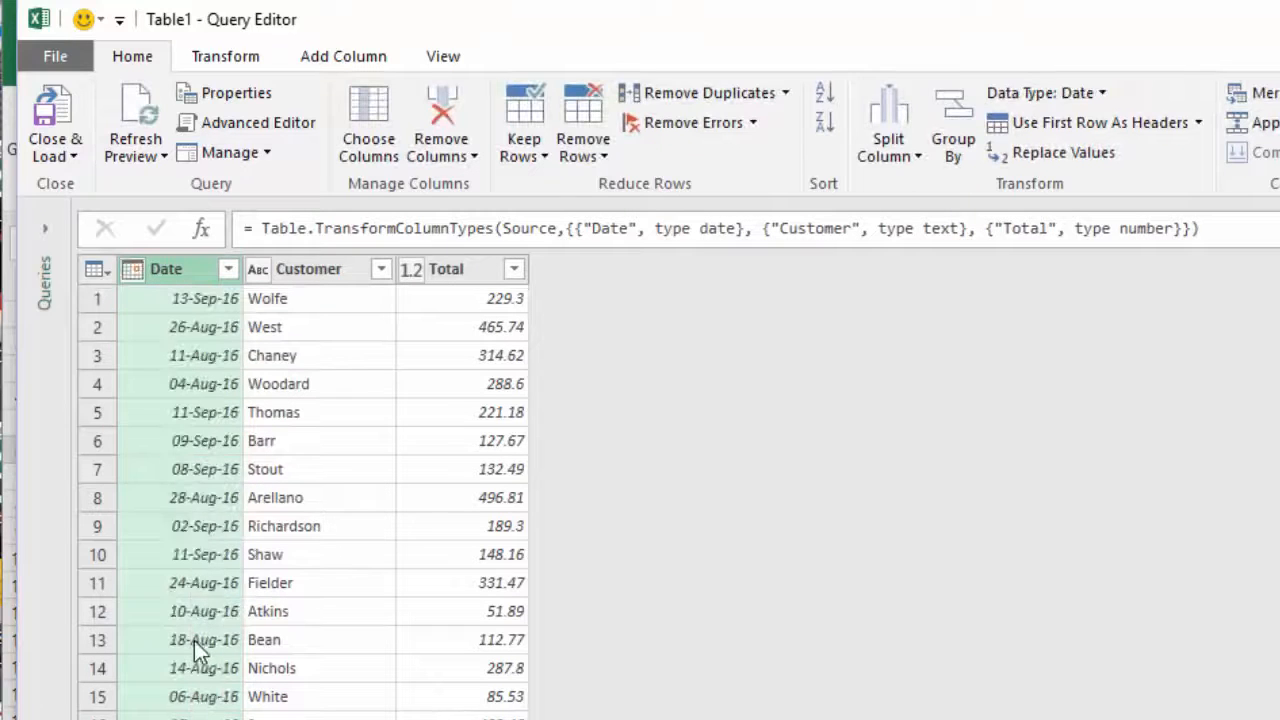
click(193, 438)
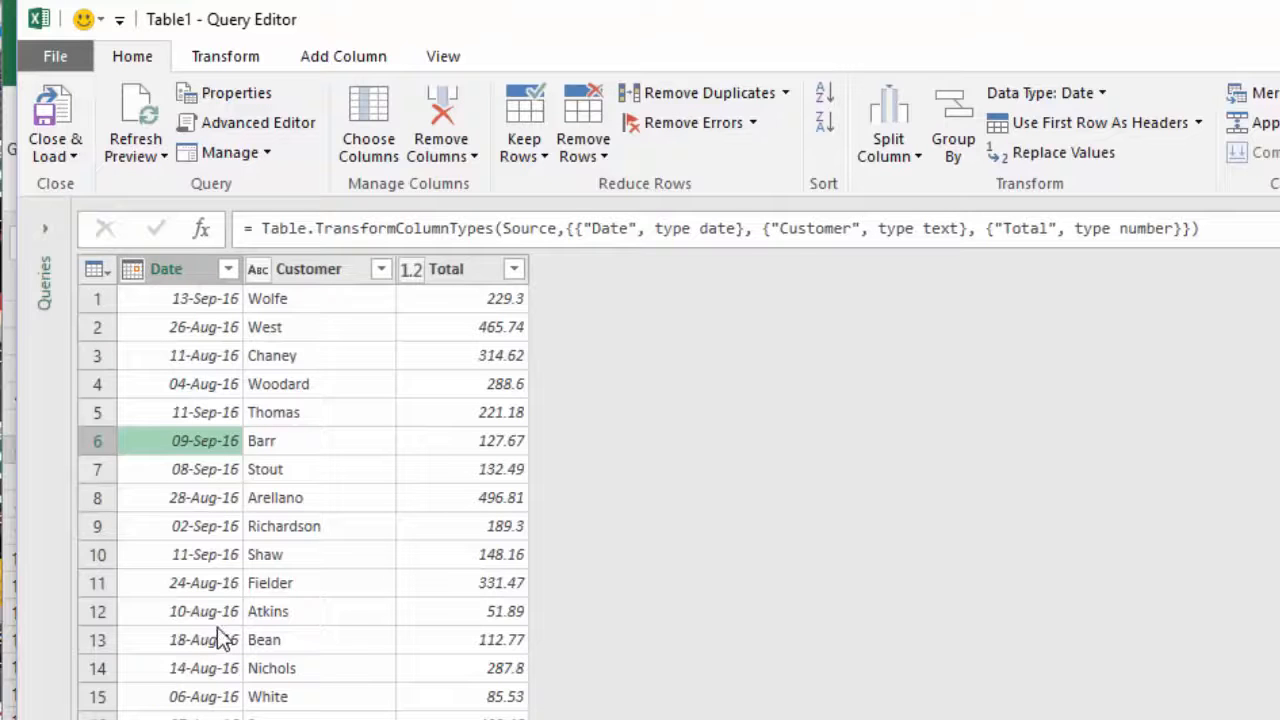
click(66, 128)
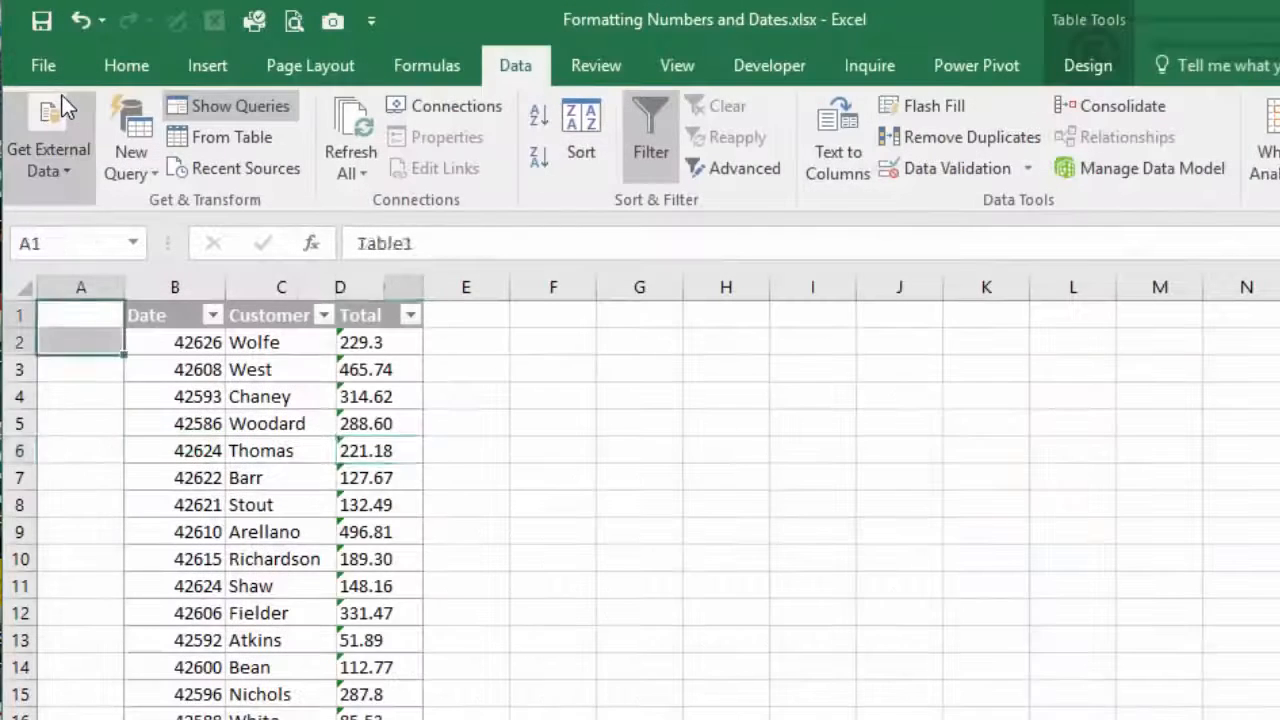
click(221, 620)
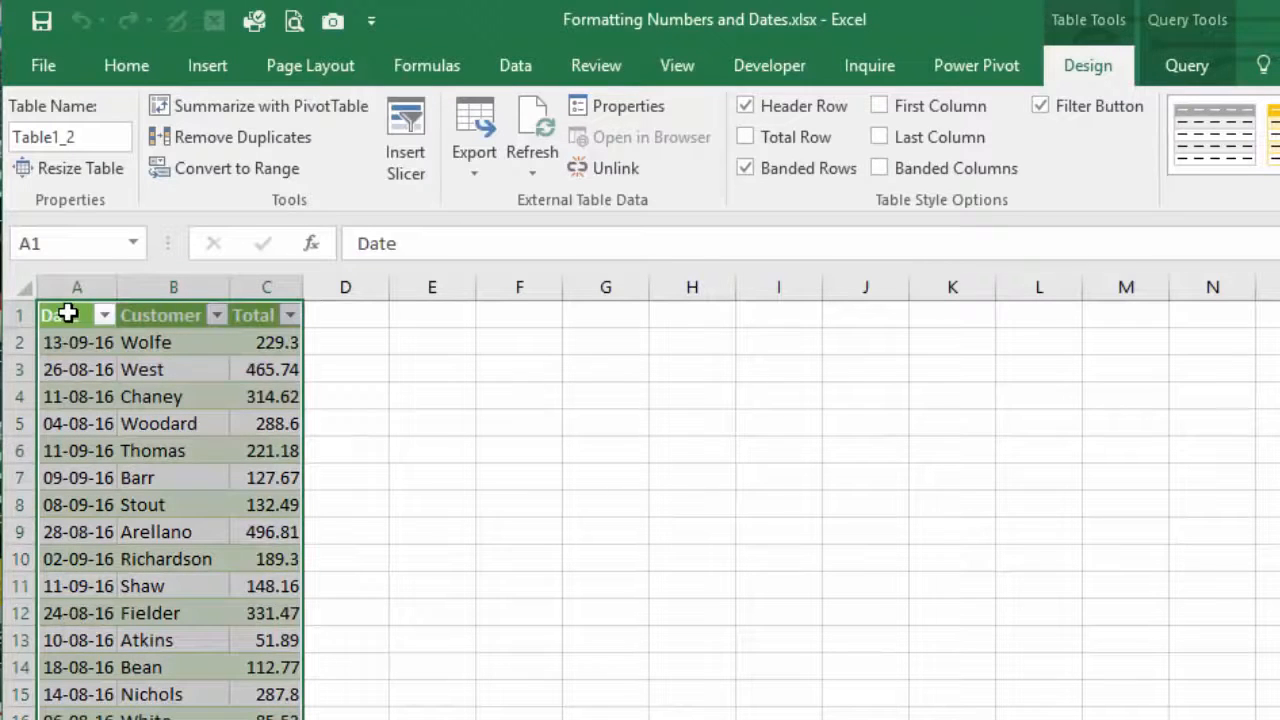
click(67, 314)
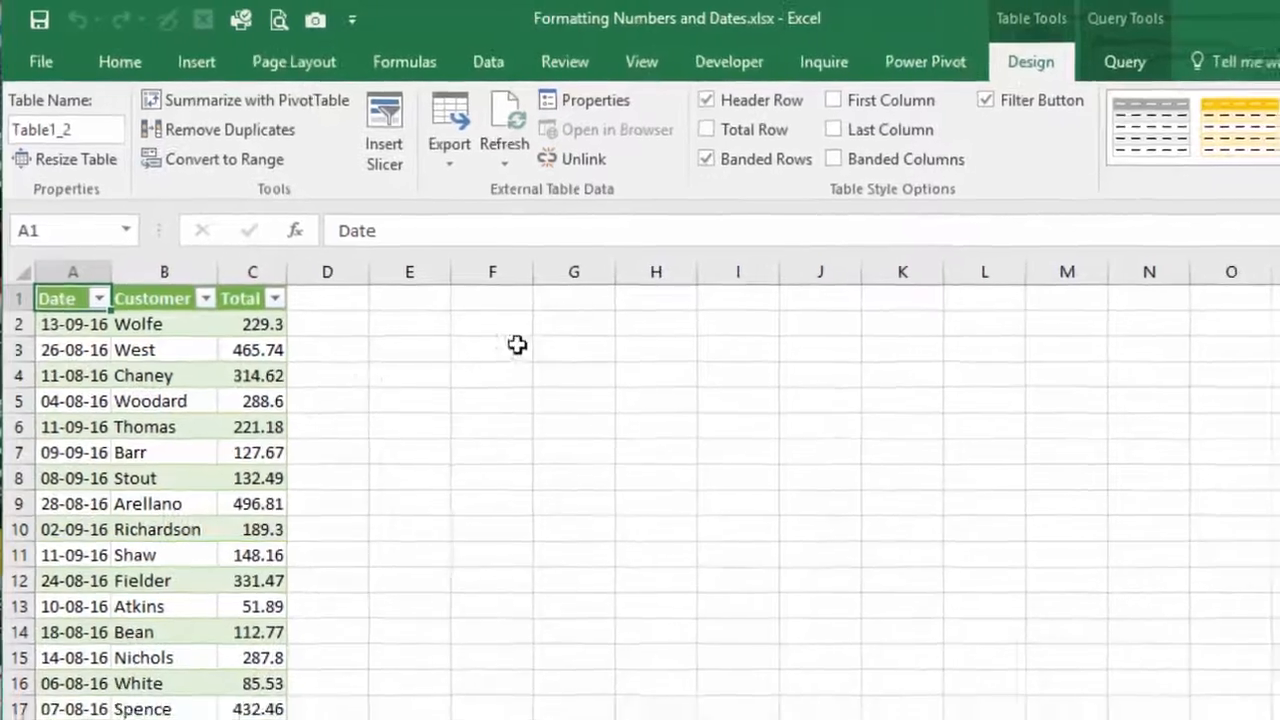
Step: Format the loaded table's Date column with the 14-Mar-12 date type in the English (United States) locale
click(120, 62)
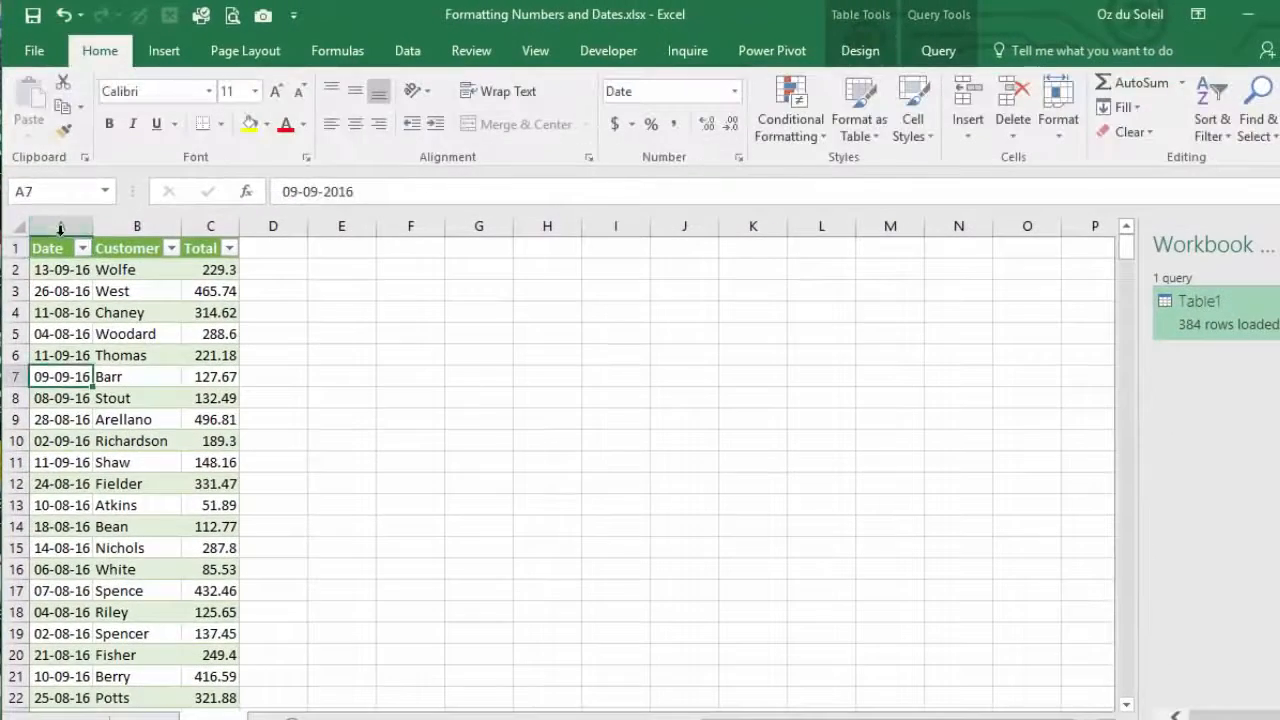
click(60, 230)
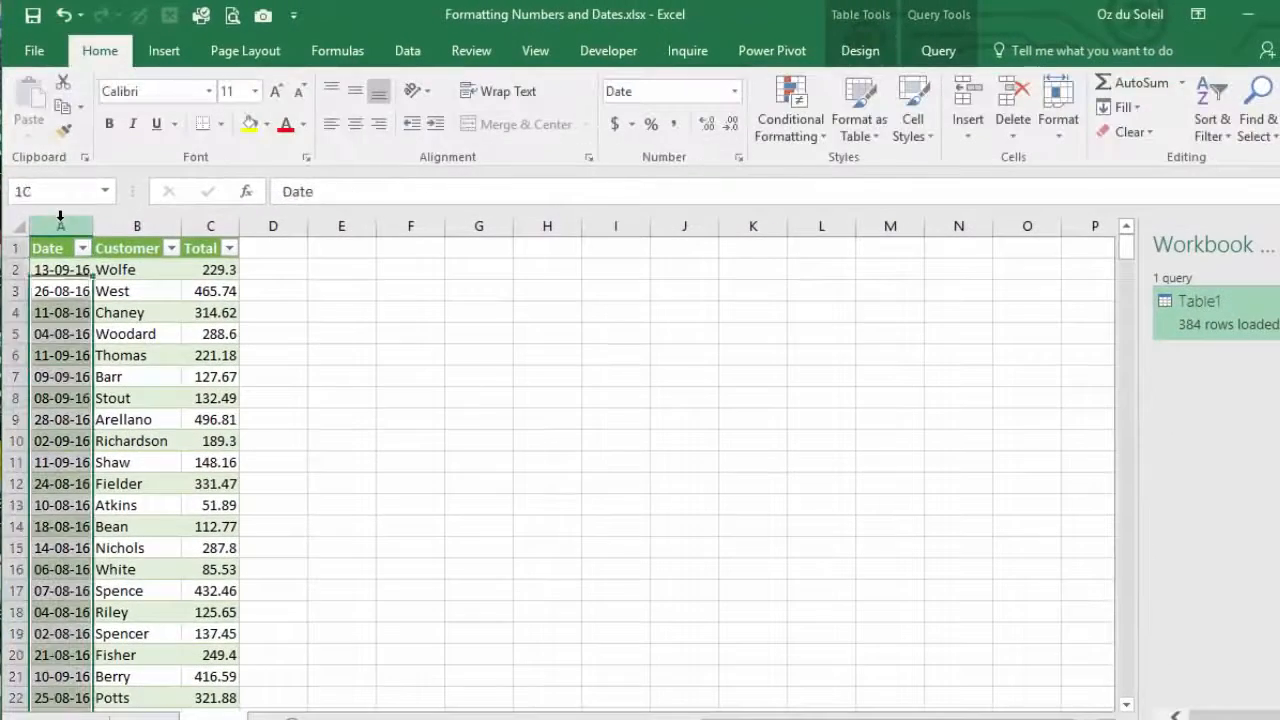
click(733, 91)
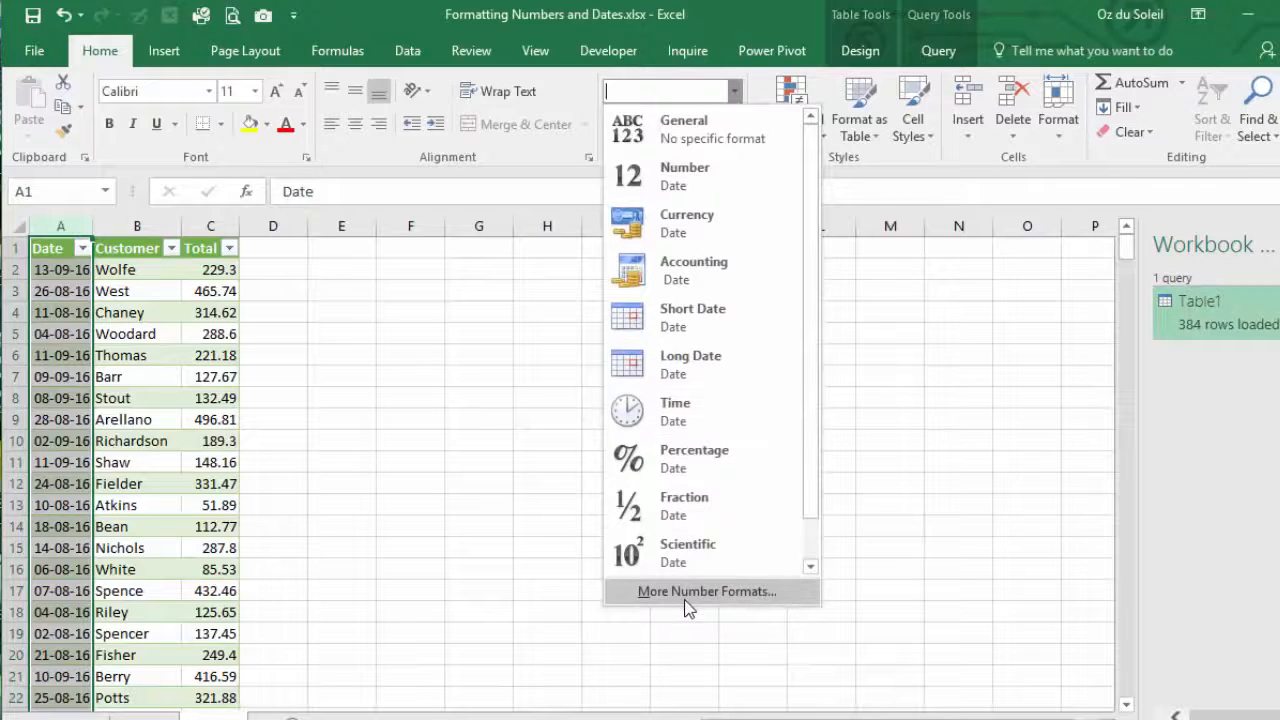
click(688, 592)
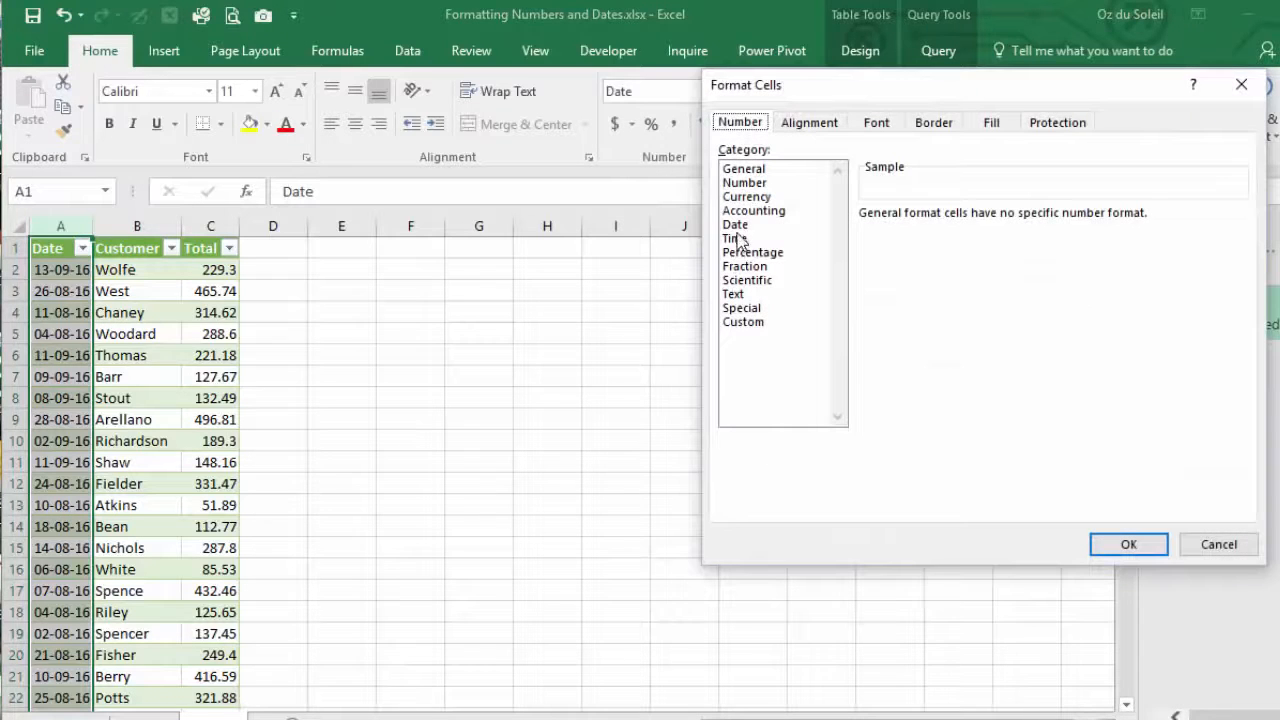
click(737, 225)
click(876, 315)
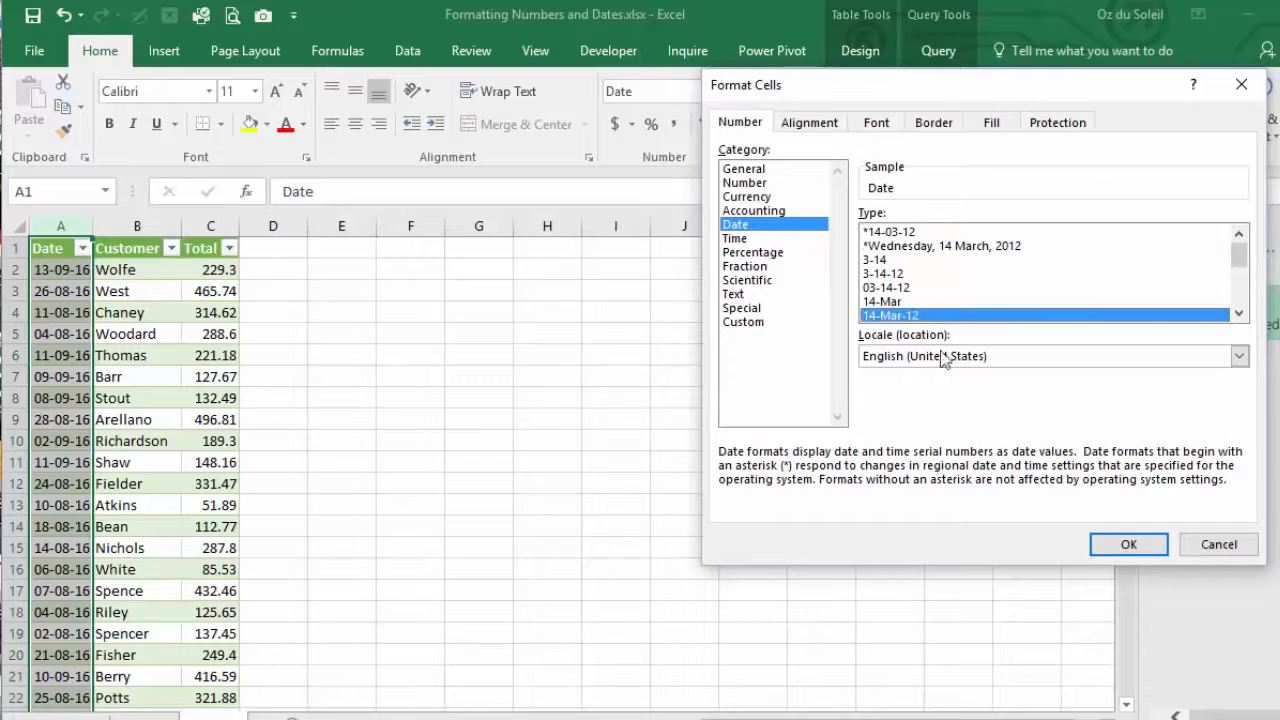
click(1128, 544)
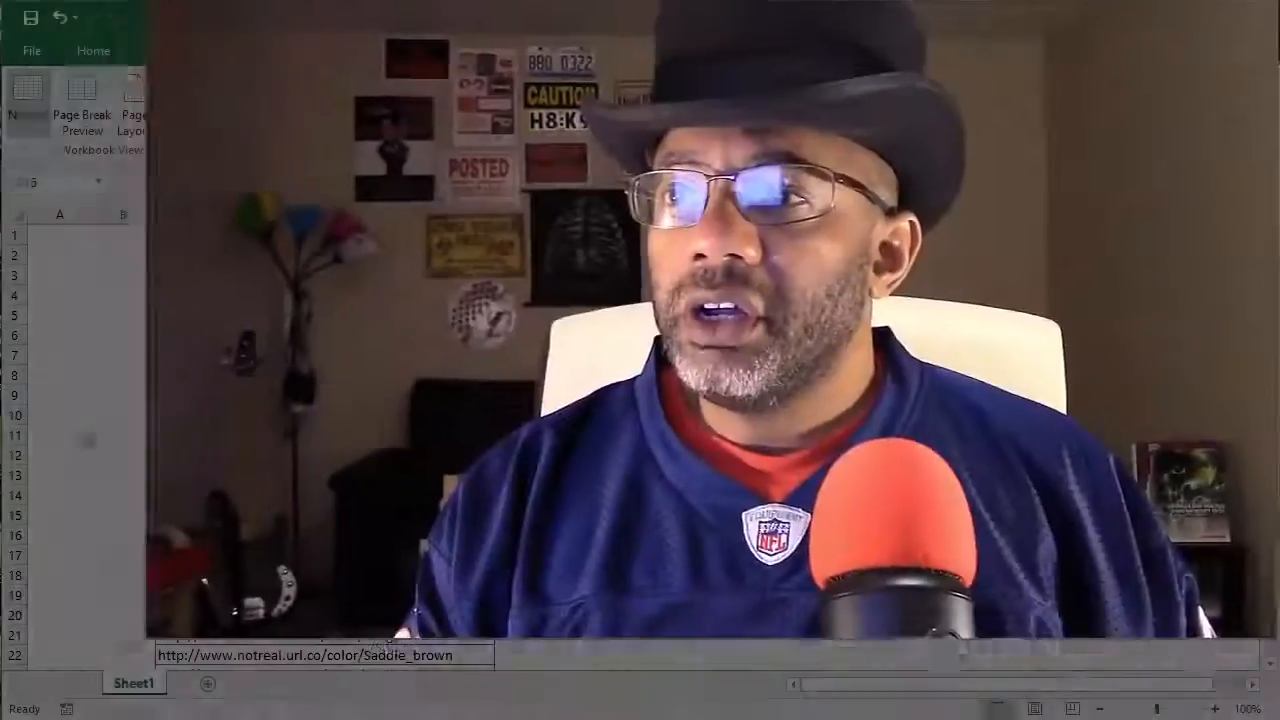
Step: Try filling the URL categories in the column beside the list with Flash Fill, entering food in D4 and color in D5
scroll(360, 400, down, 15)
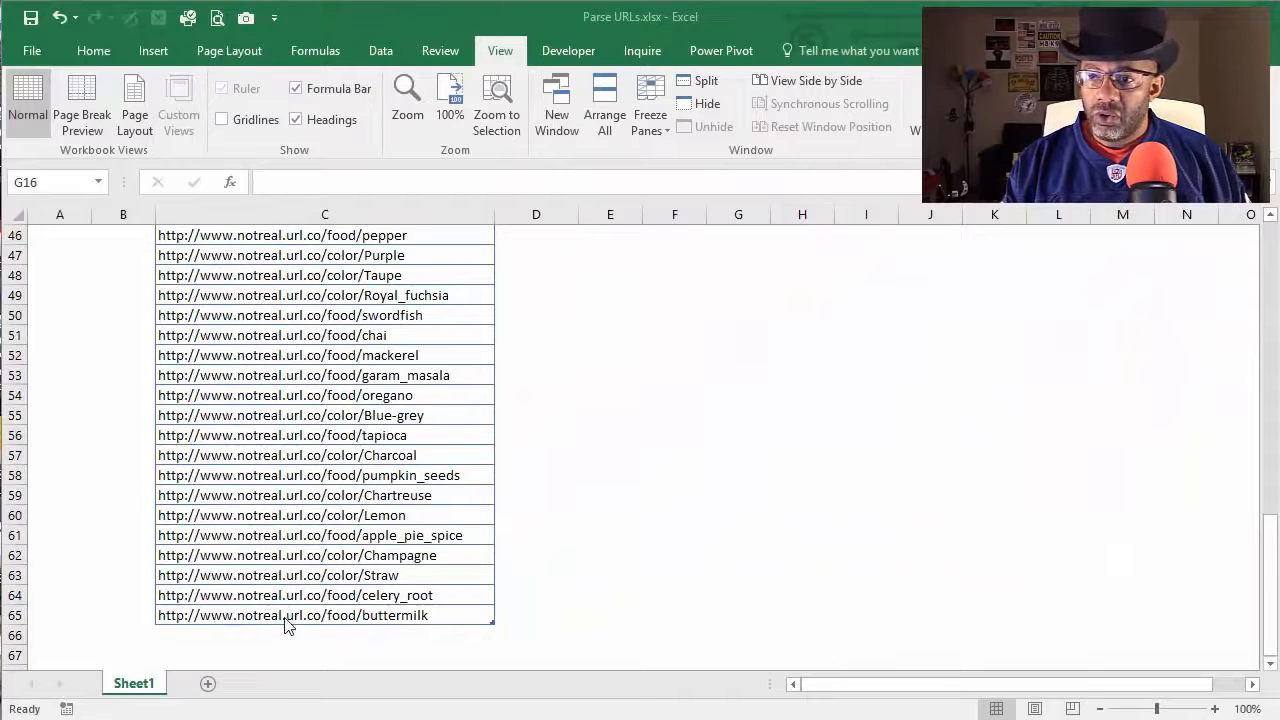
click(284, 616)
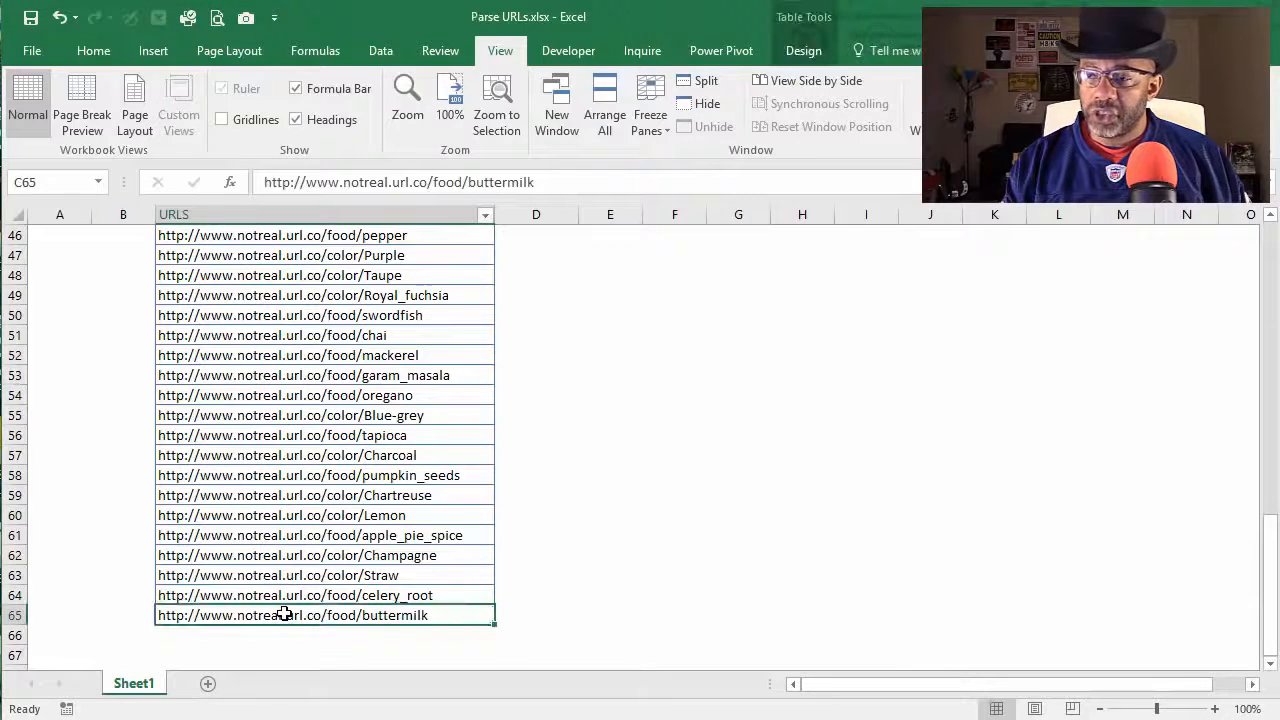
scroll(284, 616, up, 15)
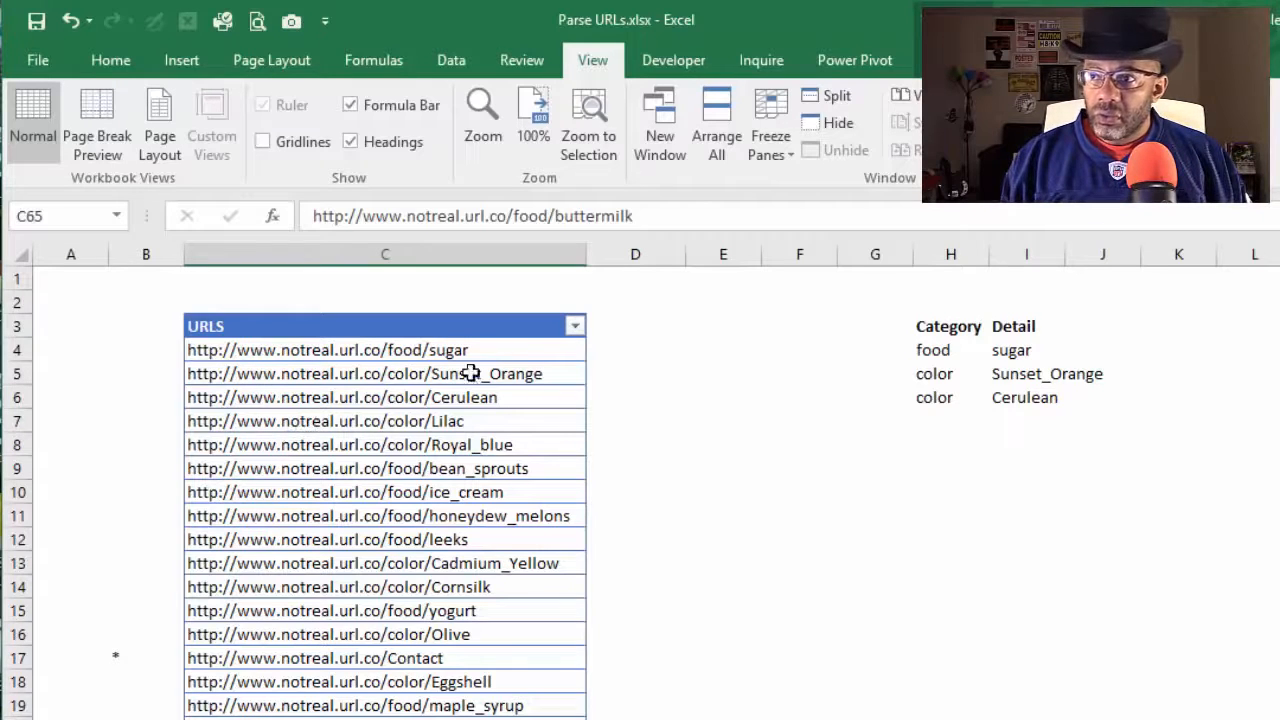
click(609, 345)
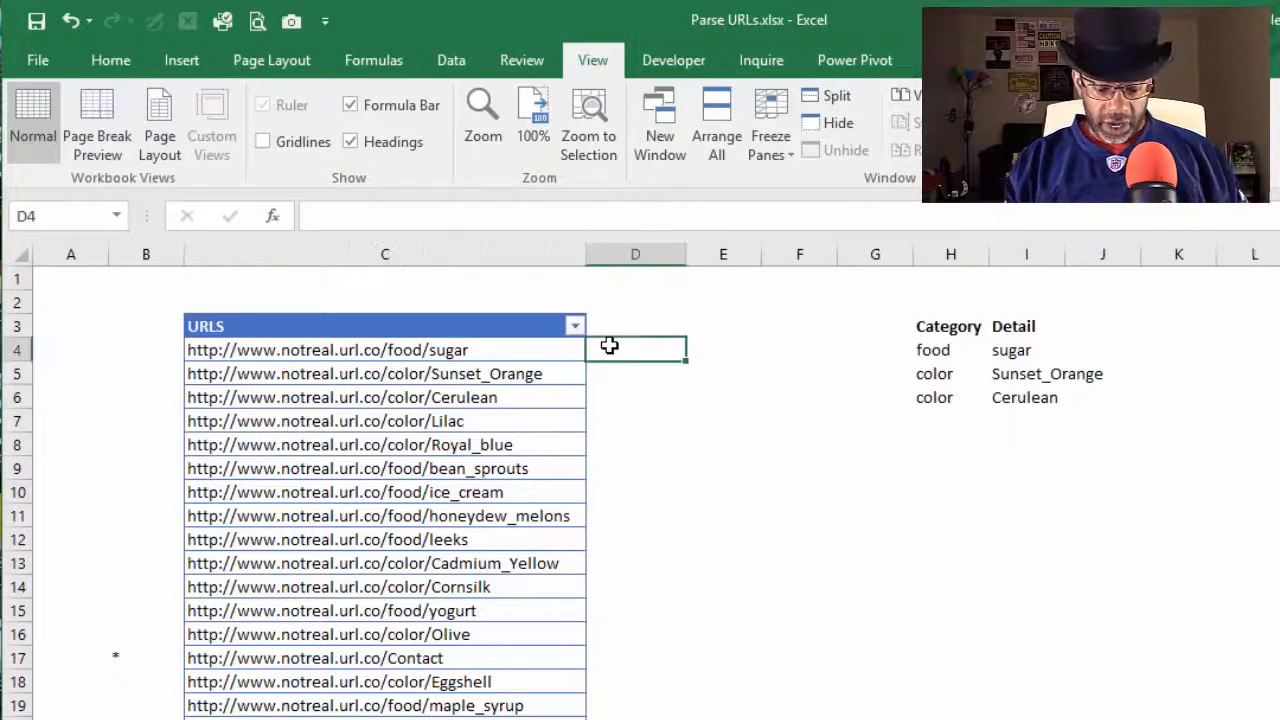
text(food)
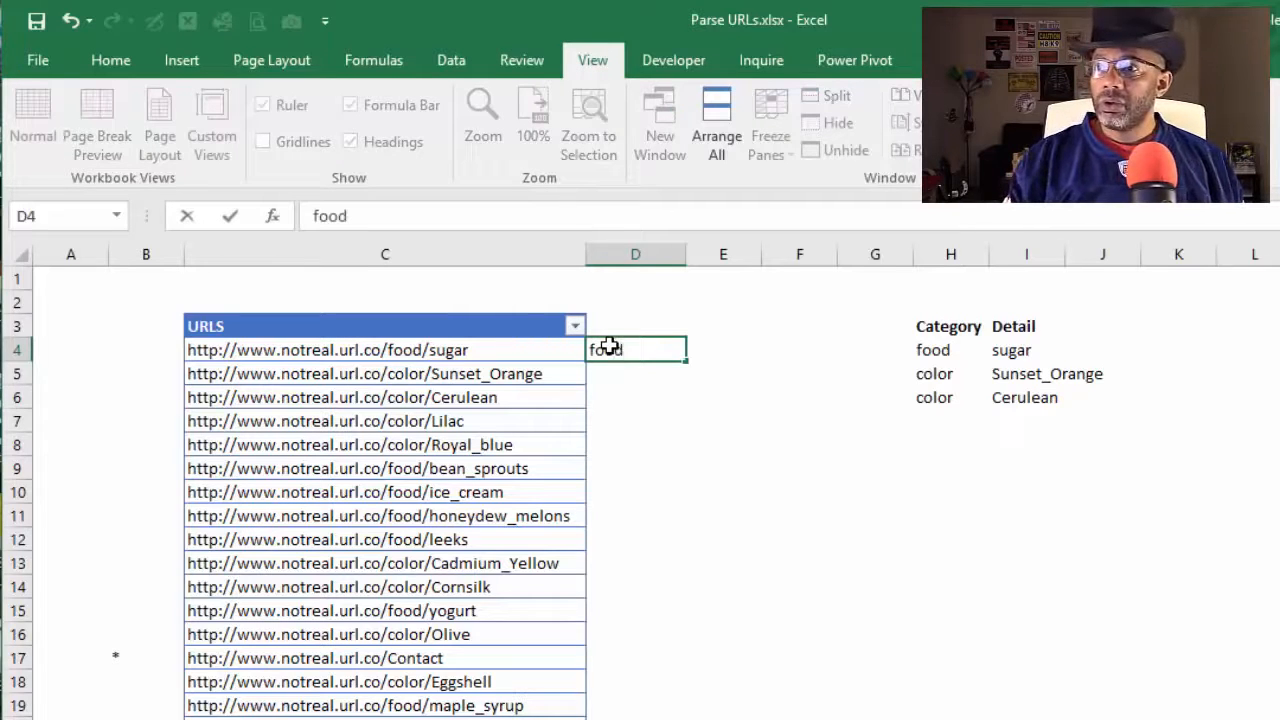
key(Return)
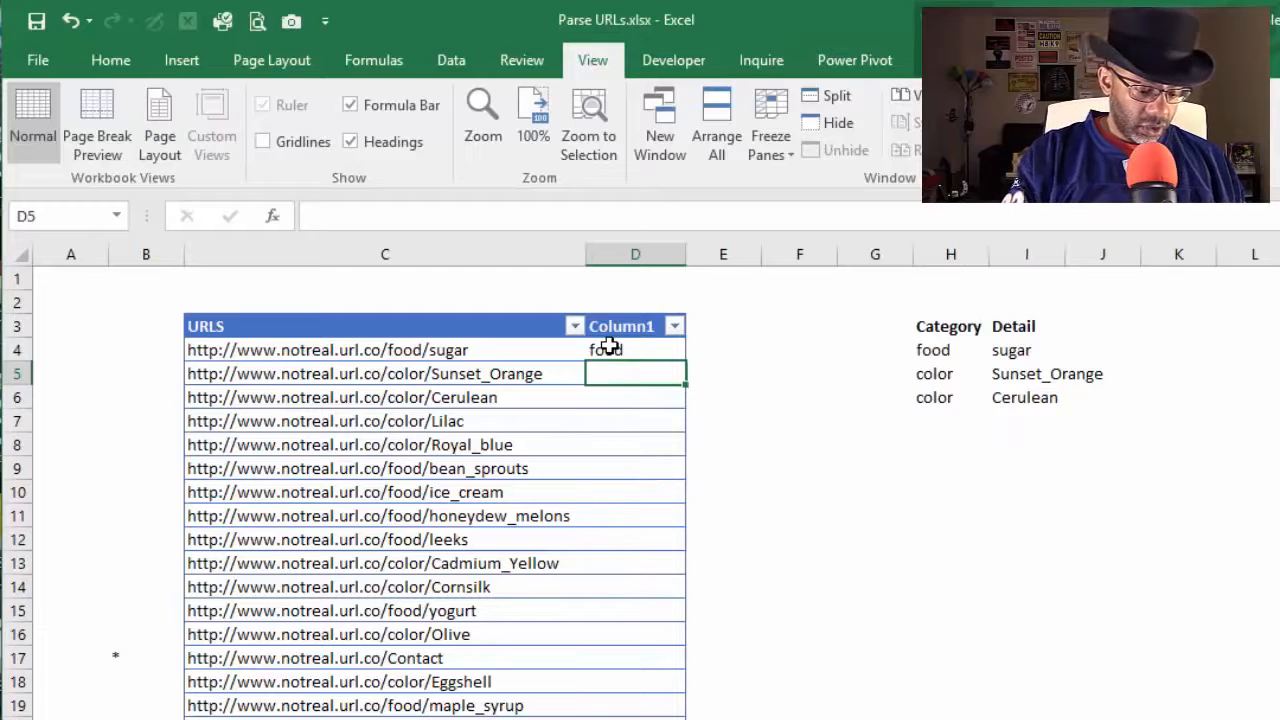
text(color)
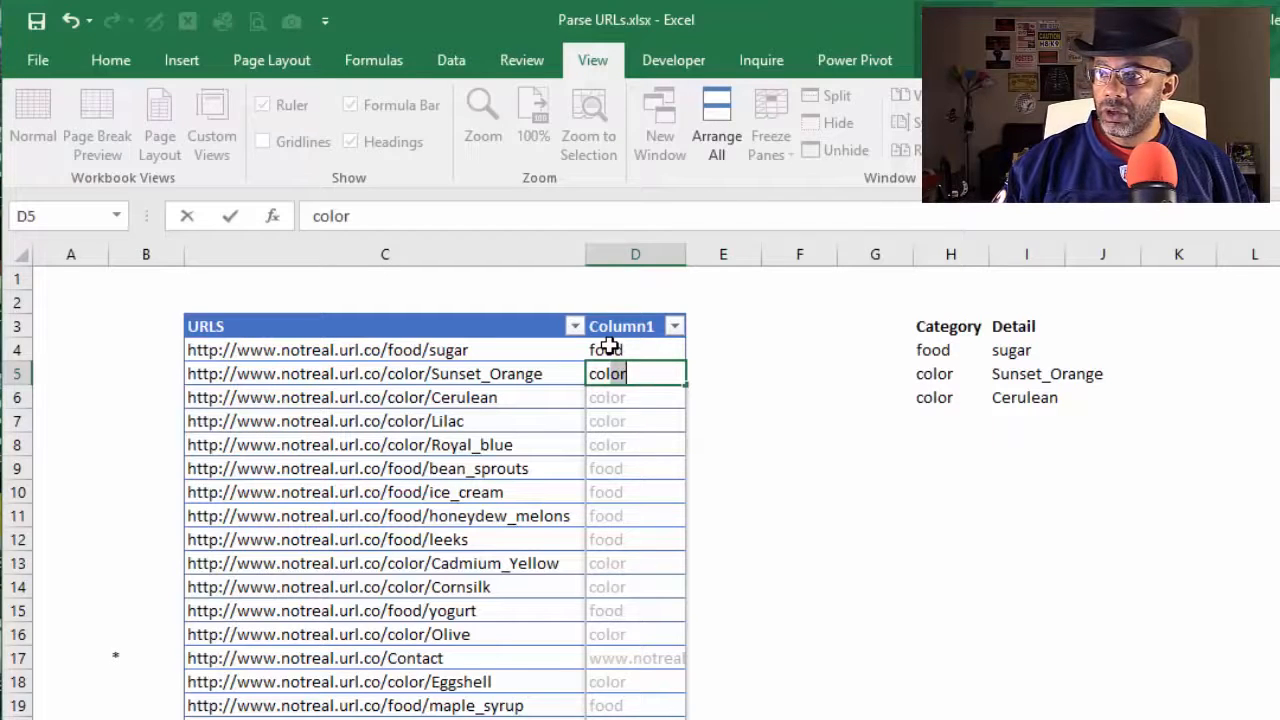
key(Return)
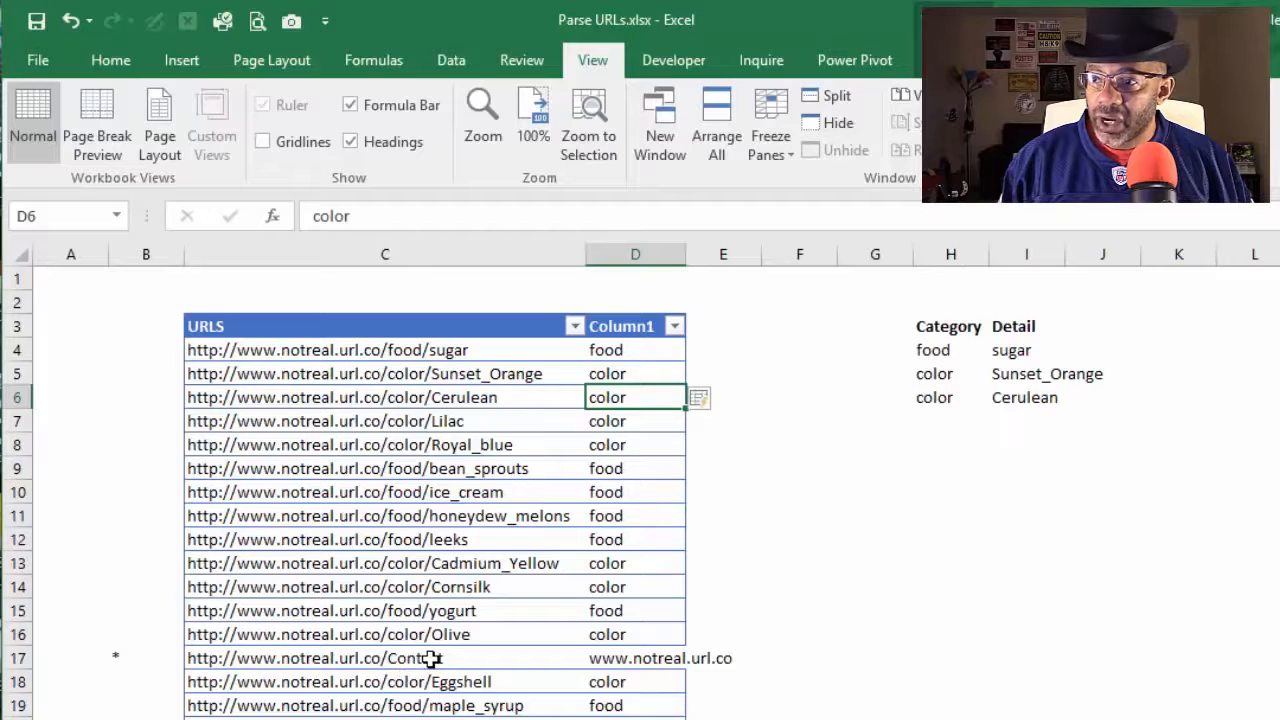
Step: Check the flash-filled categories against the URLs and delete the added table column
scroll(431, 658, down, 3)
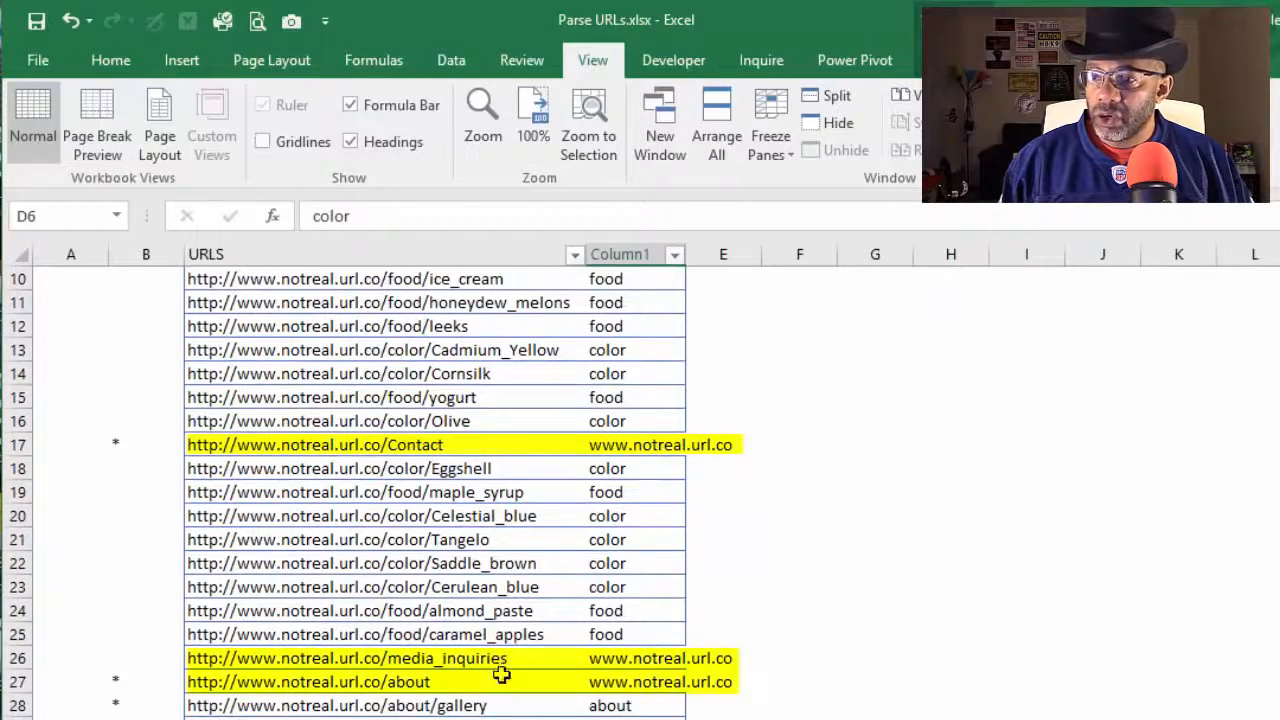
scroll(506, 680, down, 3)
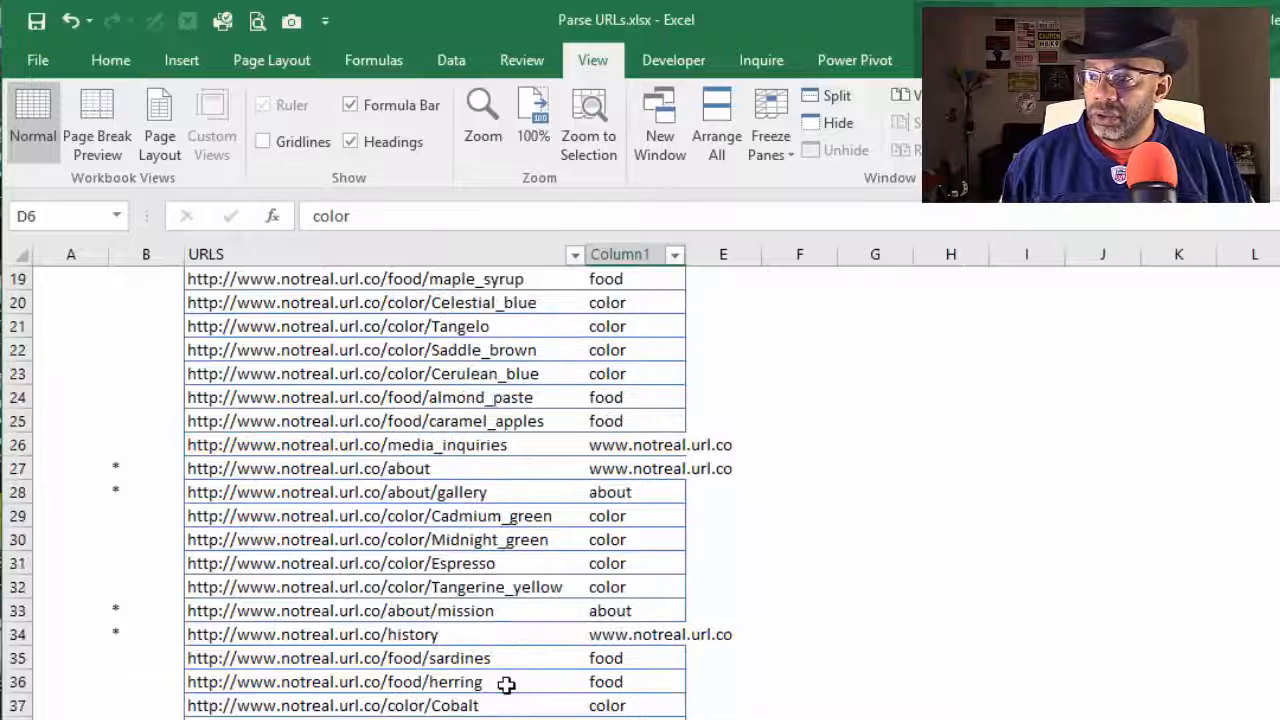
scroll(506, 684, up, 6)
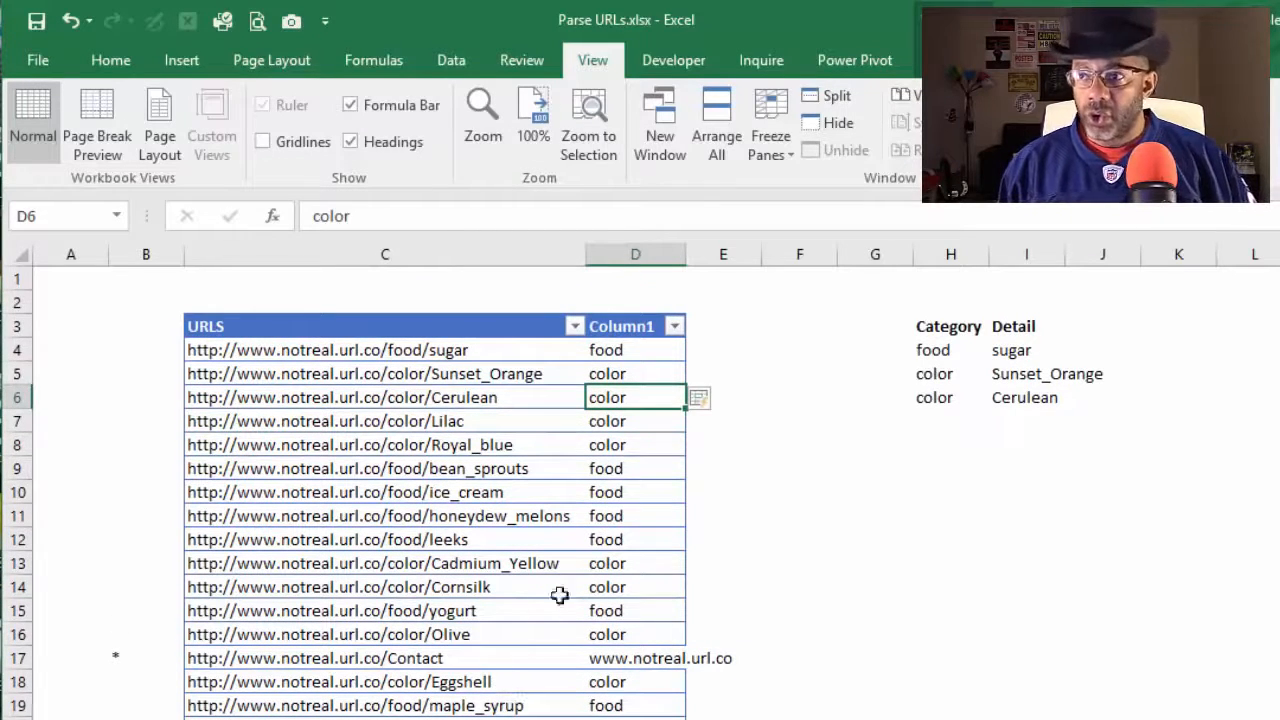
right_click(627, 472)
mouse_move(690, 550)
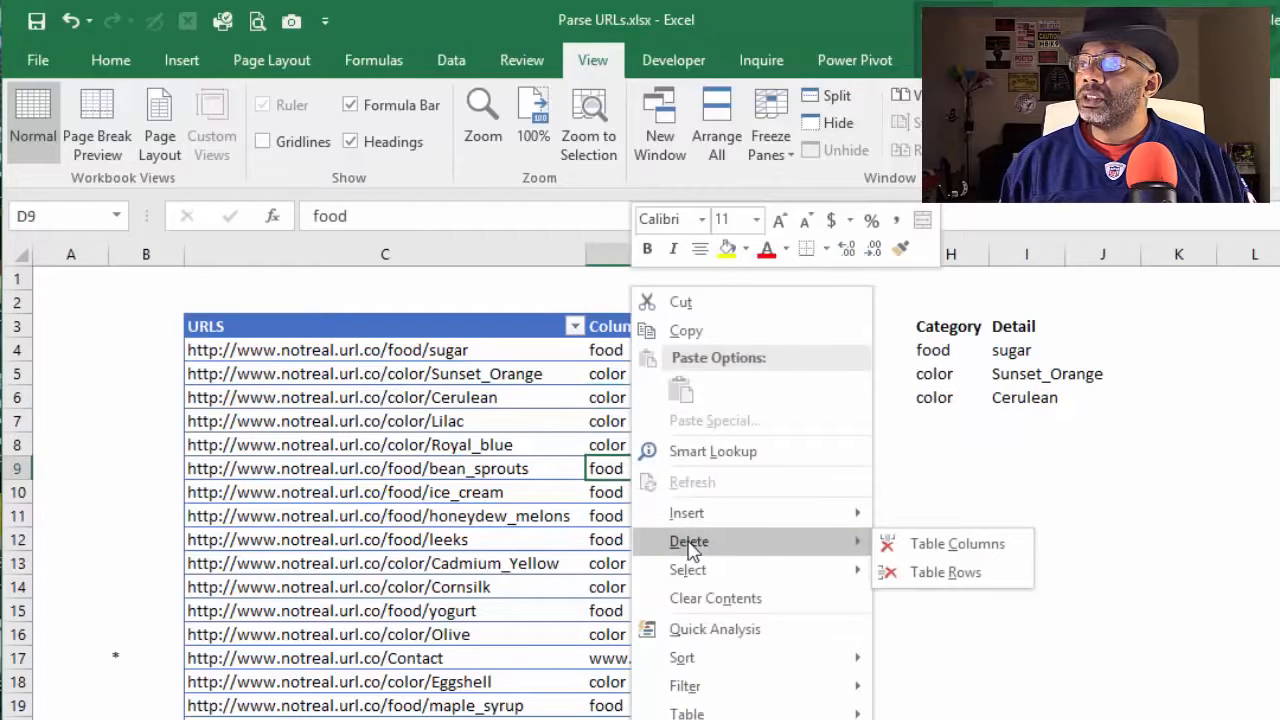
click(930, 545)
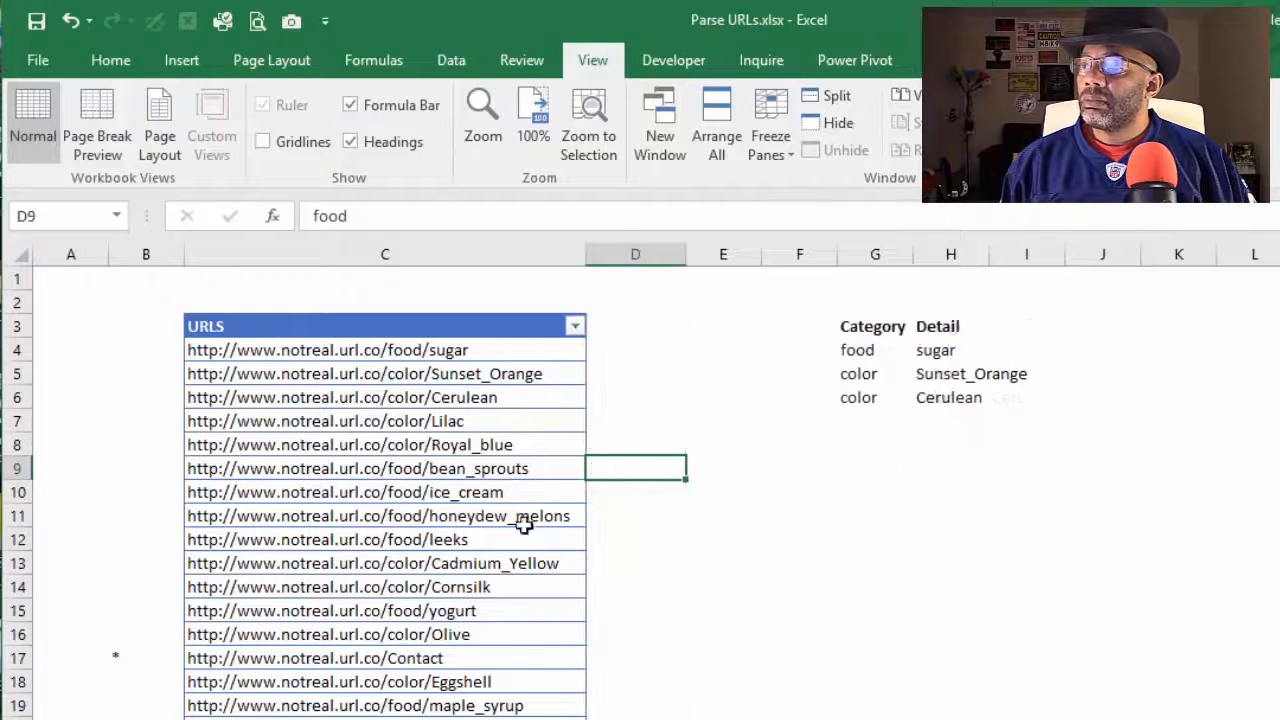
Step: Bring the URLS table into the Query Editor and filter the column to rows that contain "food" or contain "color"
click(404, 514)
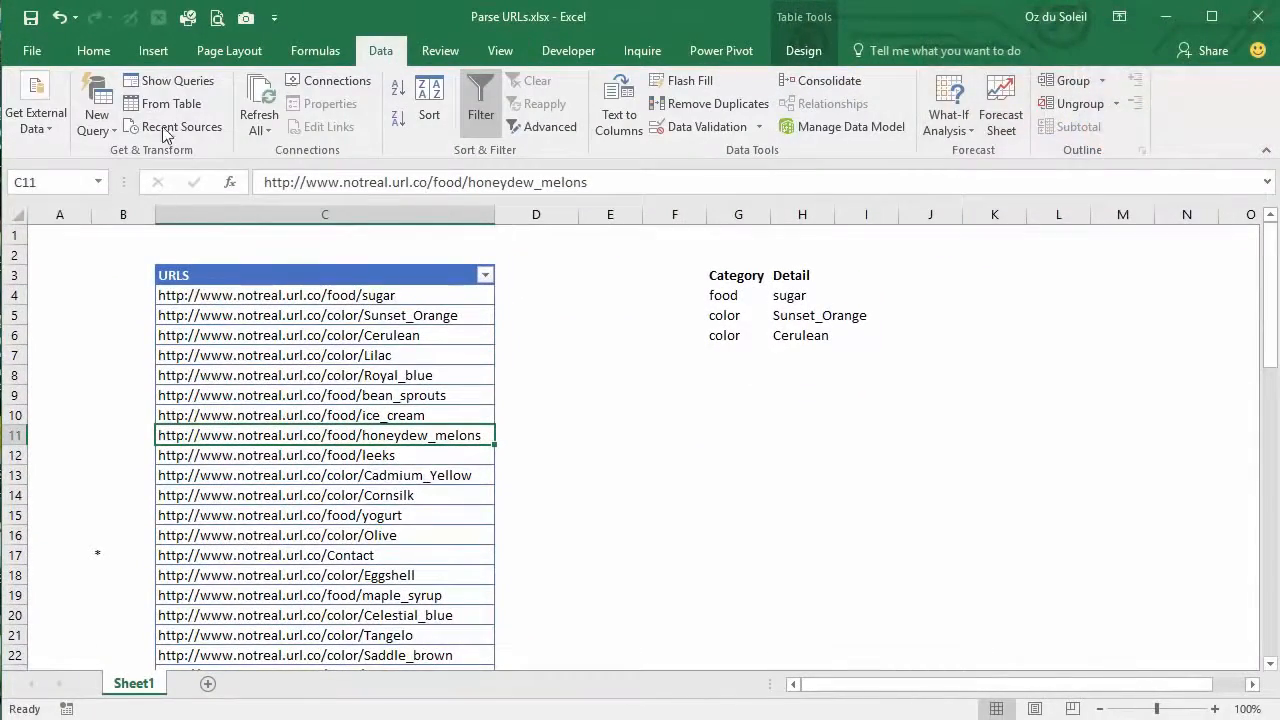
click(164, 105)
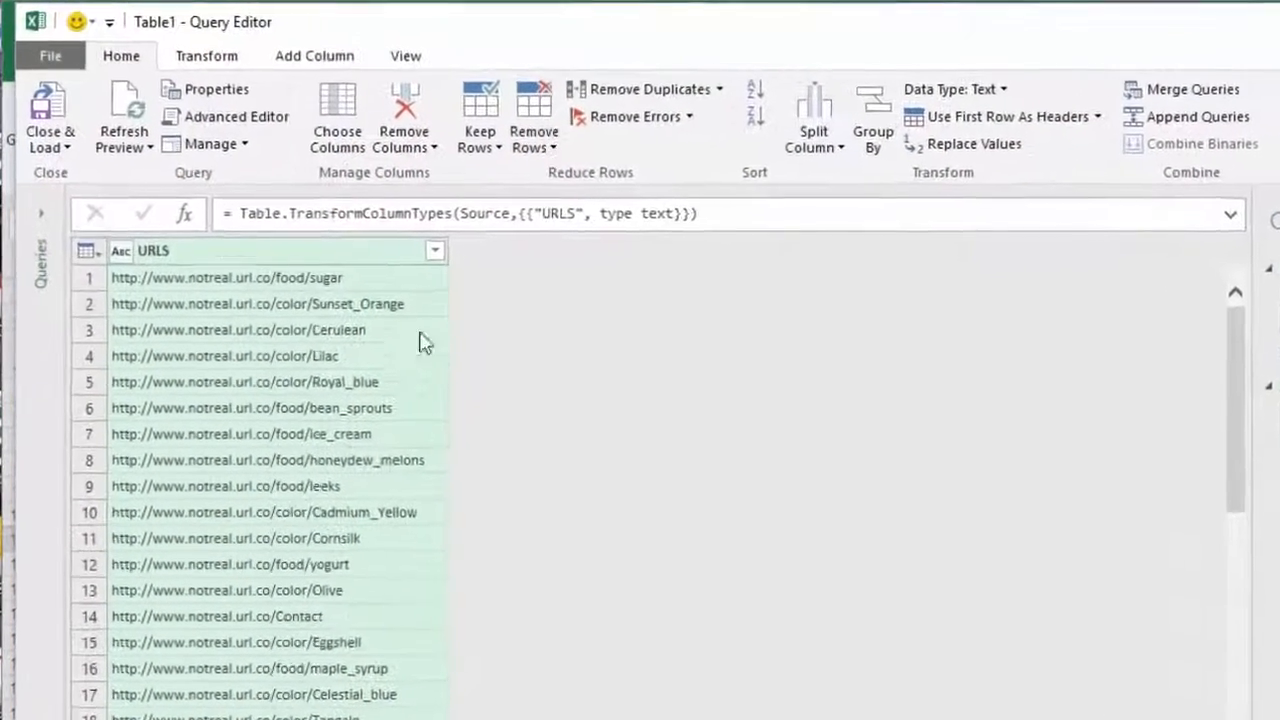
click(434, 251)
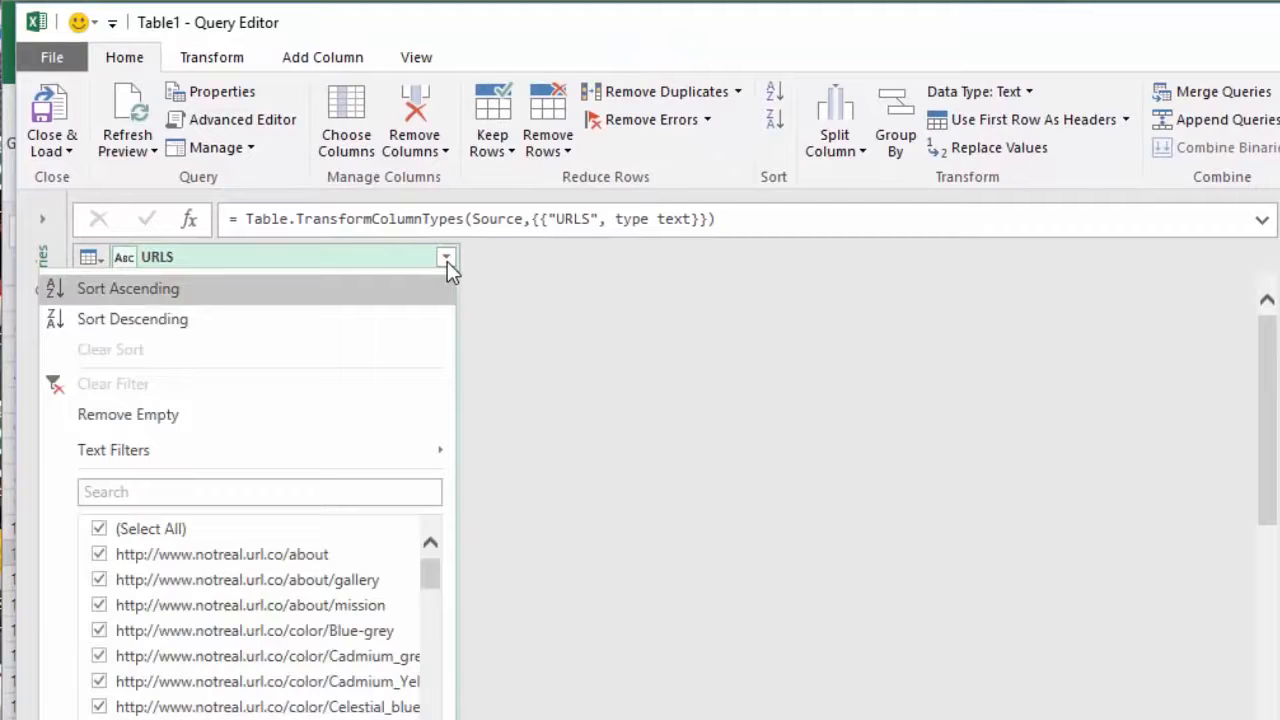
mouse_move(168, 452)
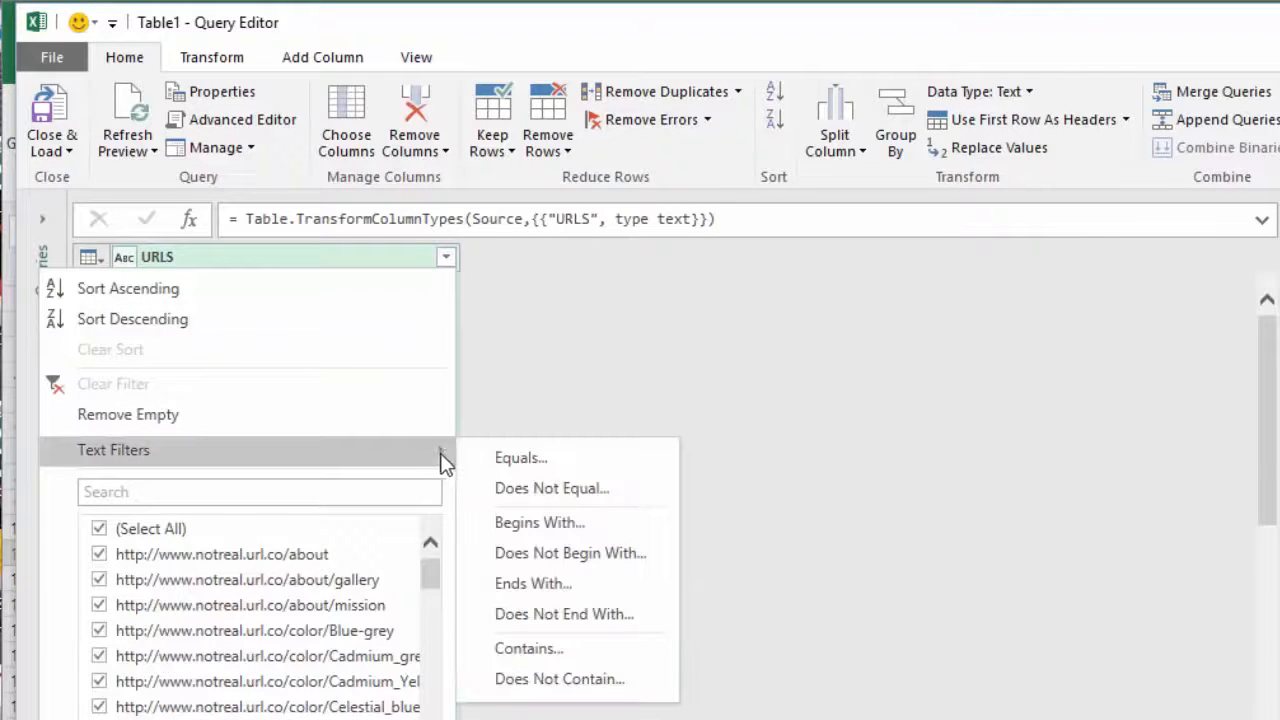
click(509, 651)
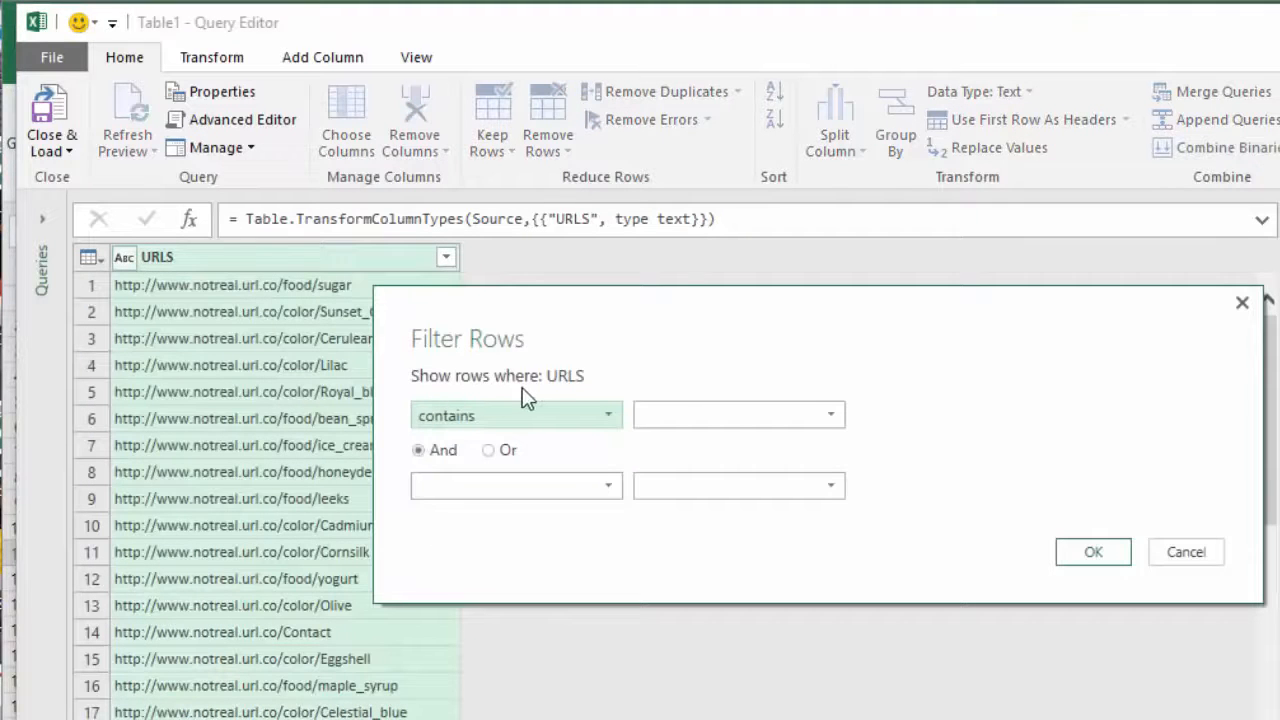
click(650, 424)
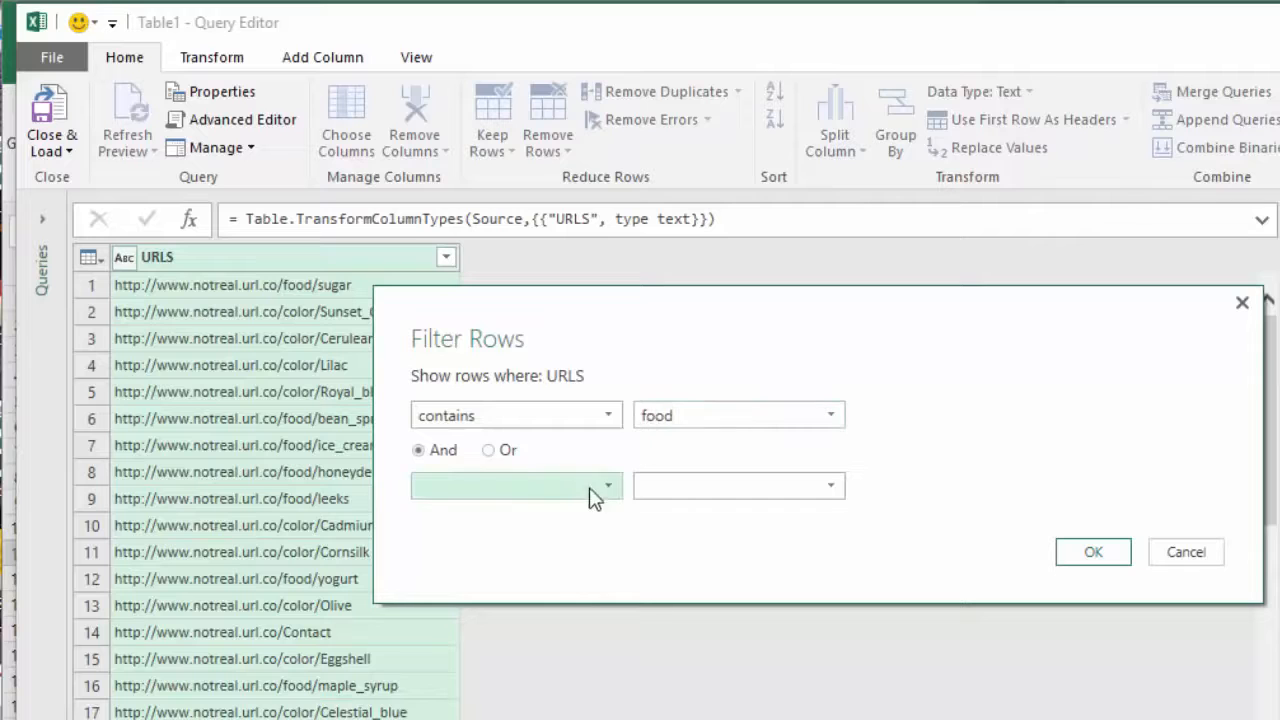
click(489, 450)
click(504, 488)
click(489, 695)
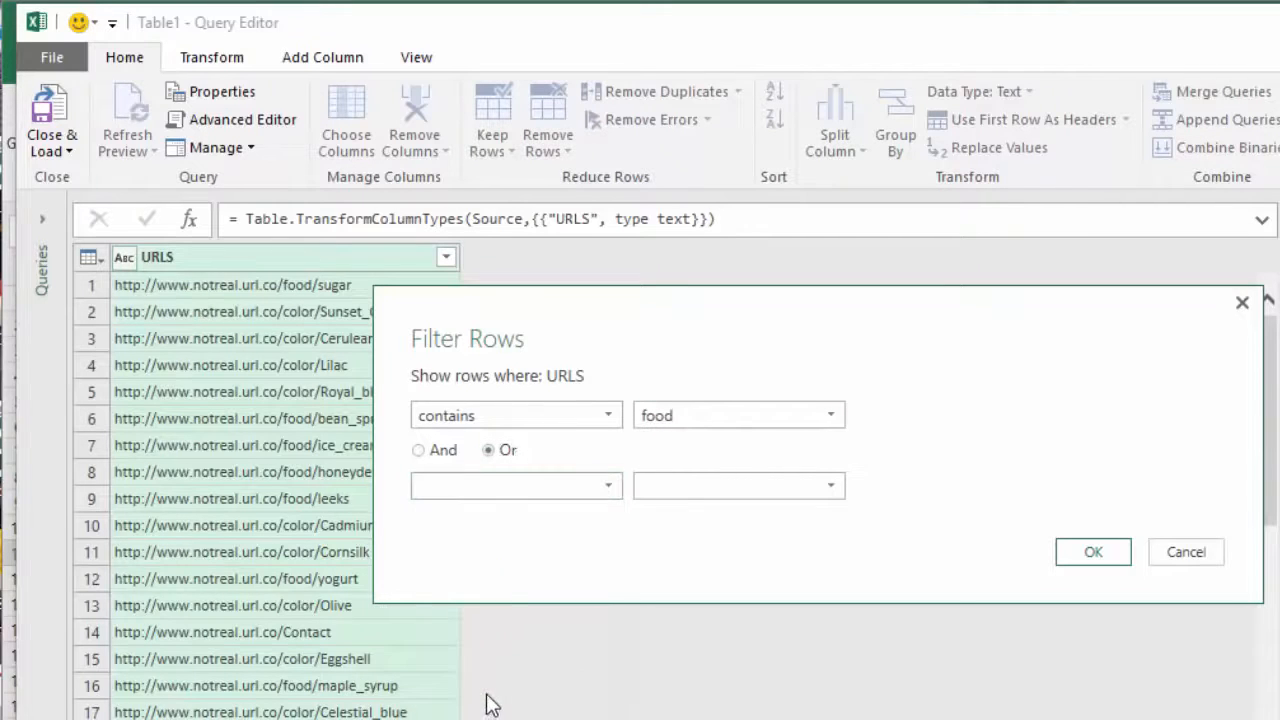
click(657, 488)
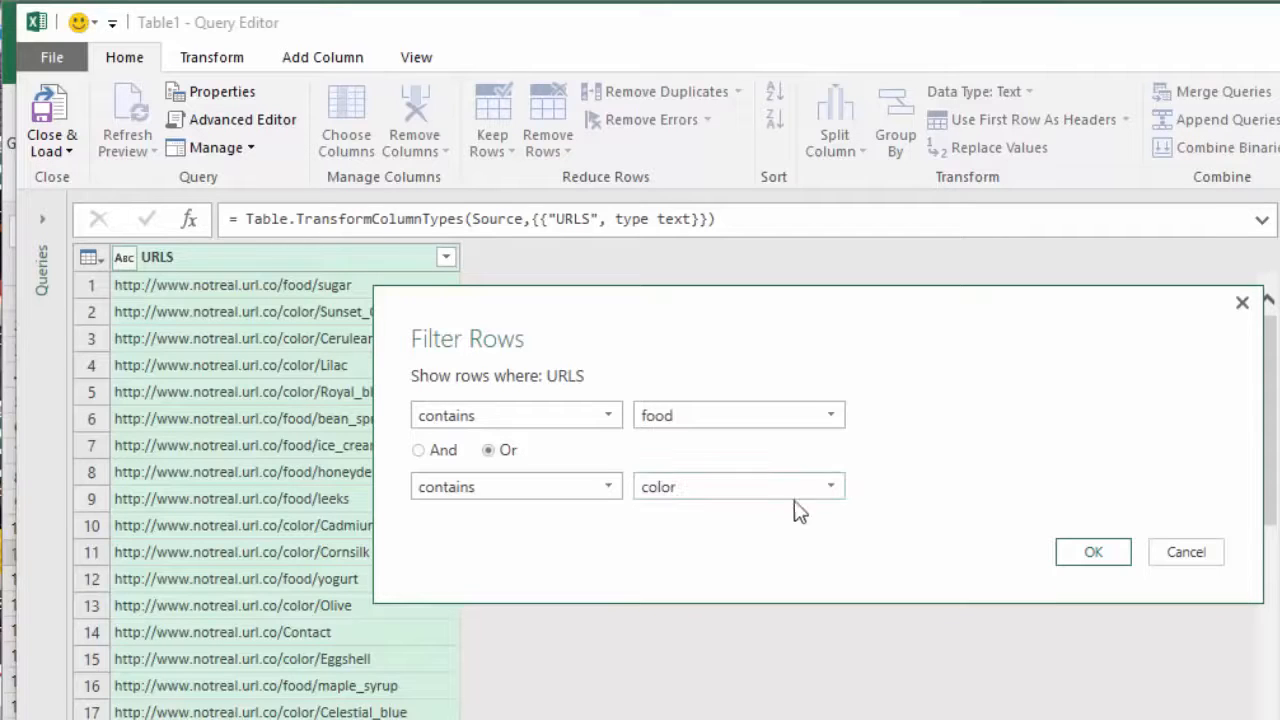
click(1068, 556)
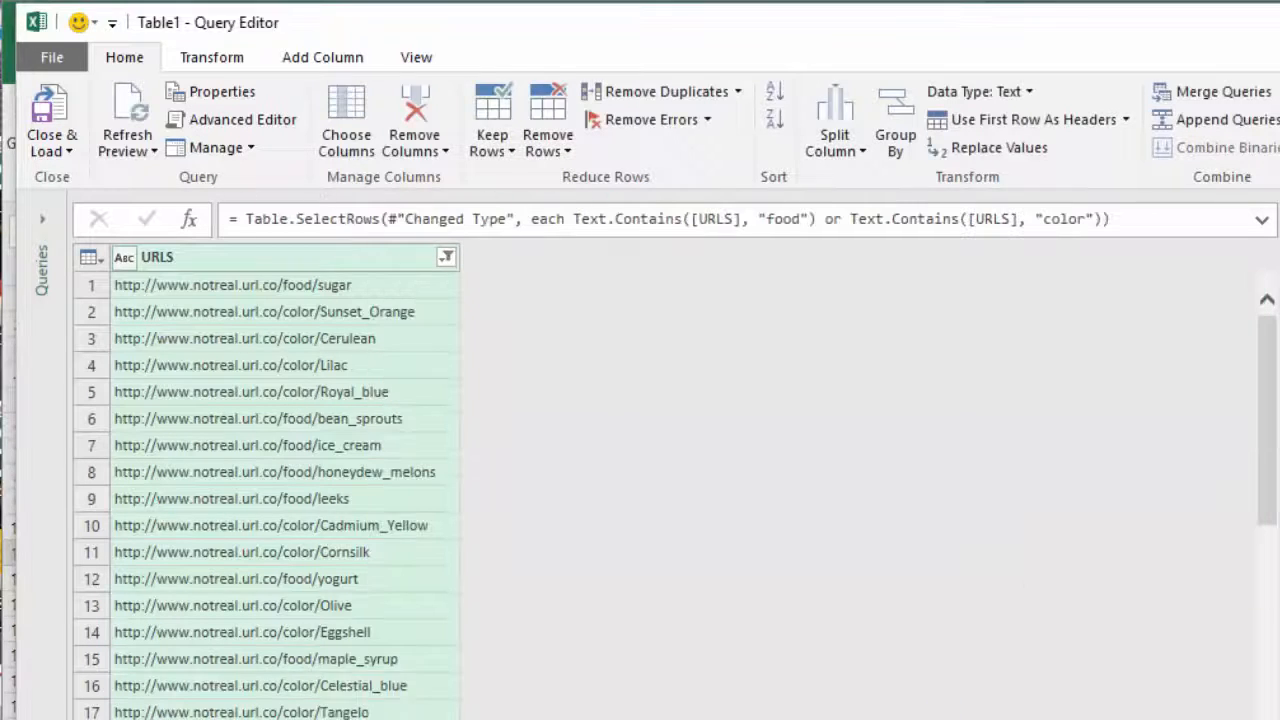
Step: Split the filtered URLS column by the custom delimiter "/" at the right-most delimiter
scroll(367, 672, down, 2)
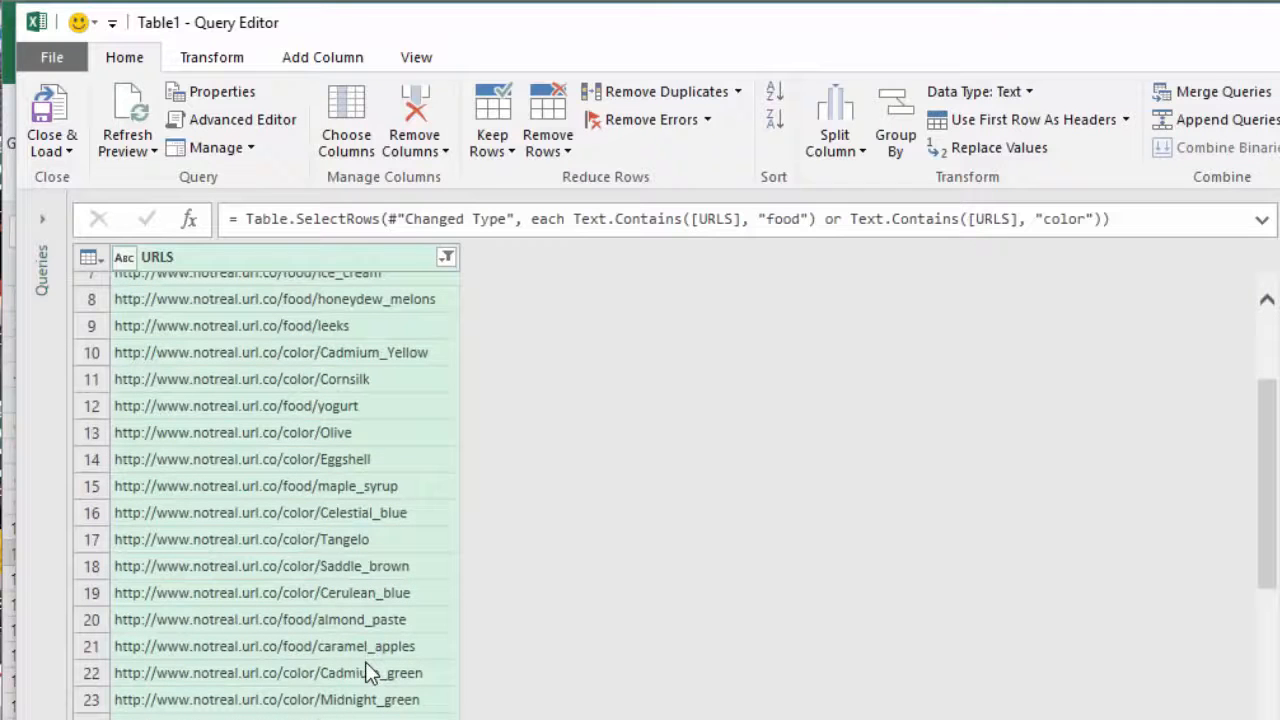
scroll(367, 672, down, 9)
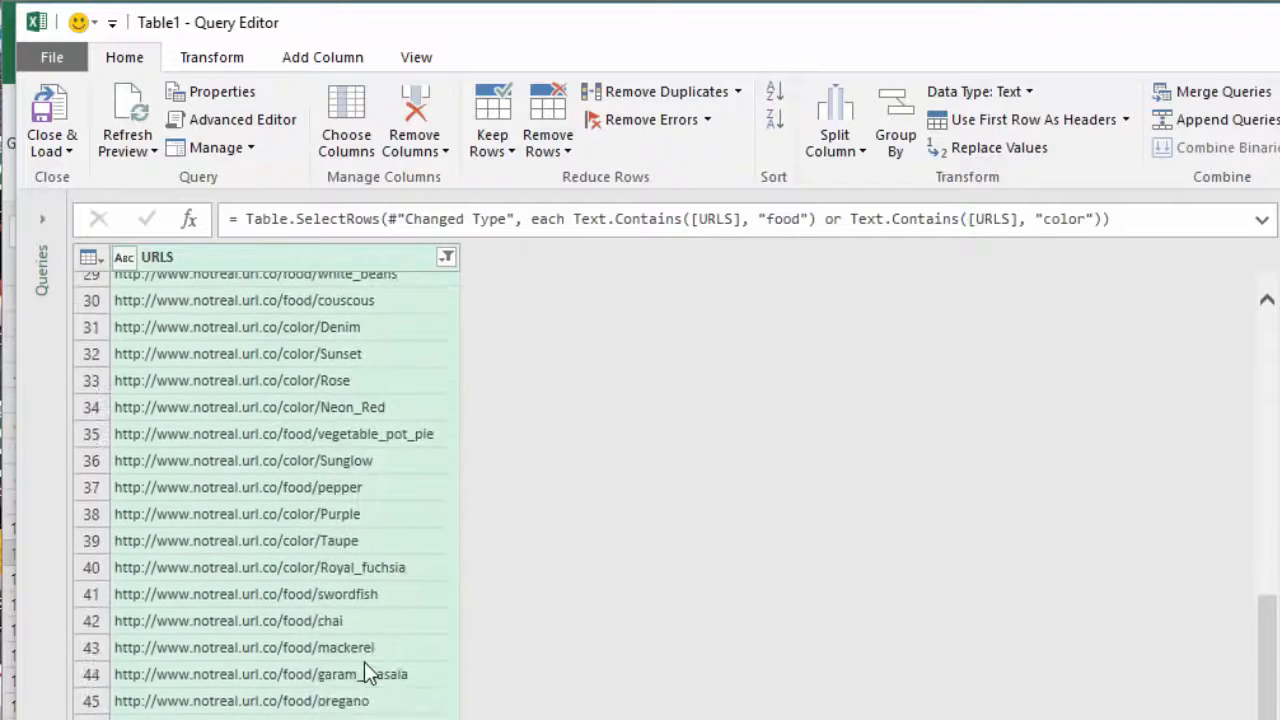
scroll(367, 673, up, 10)
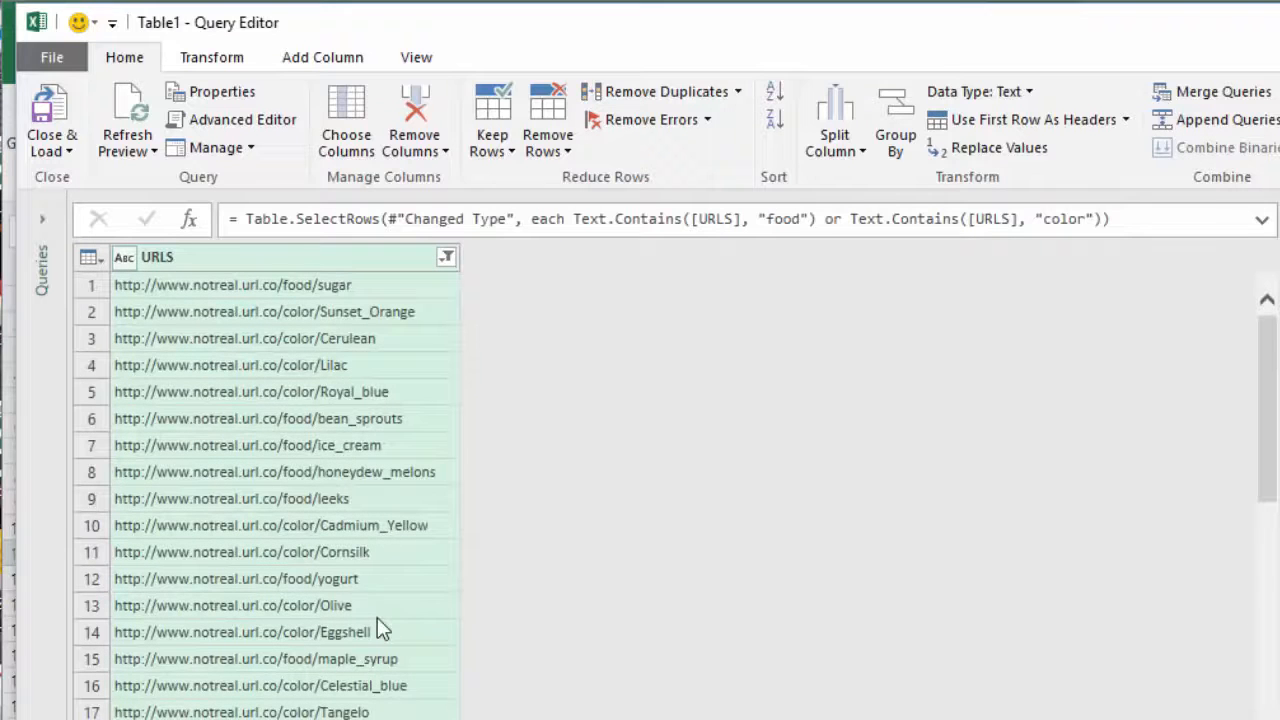
click(834, 140)
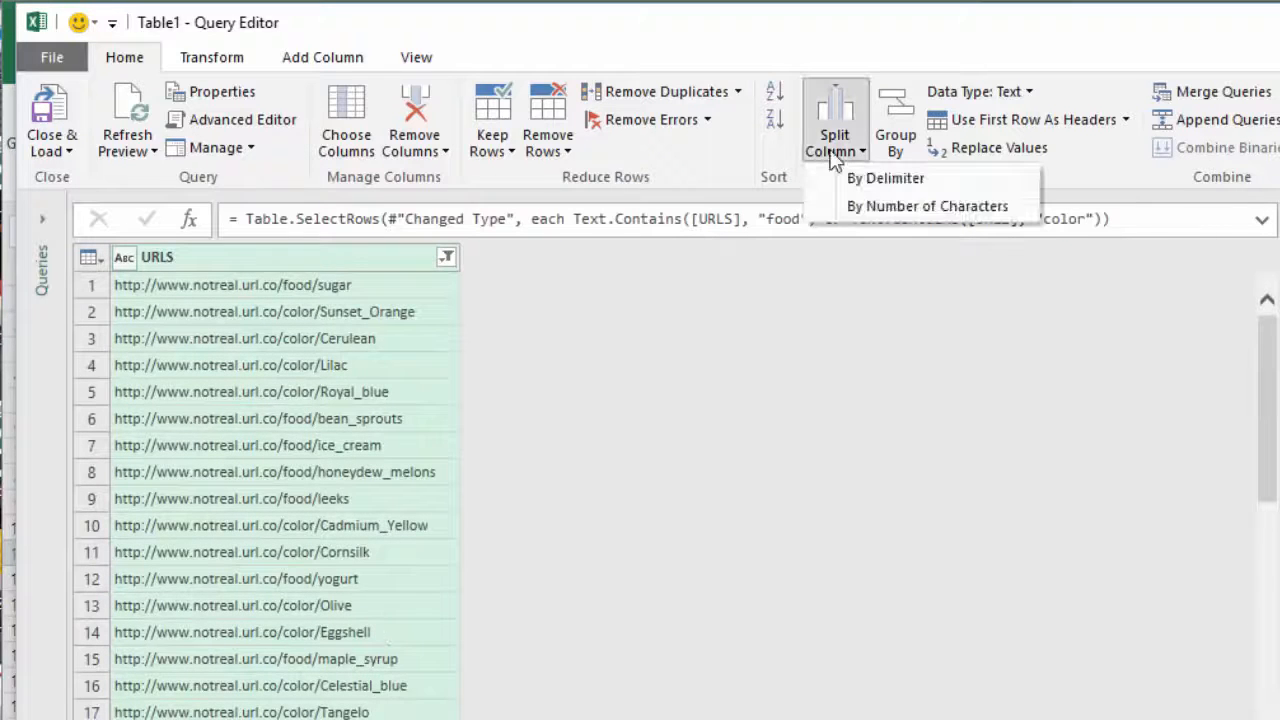
click(853, 178)
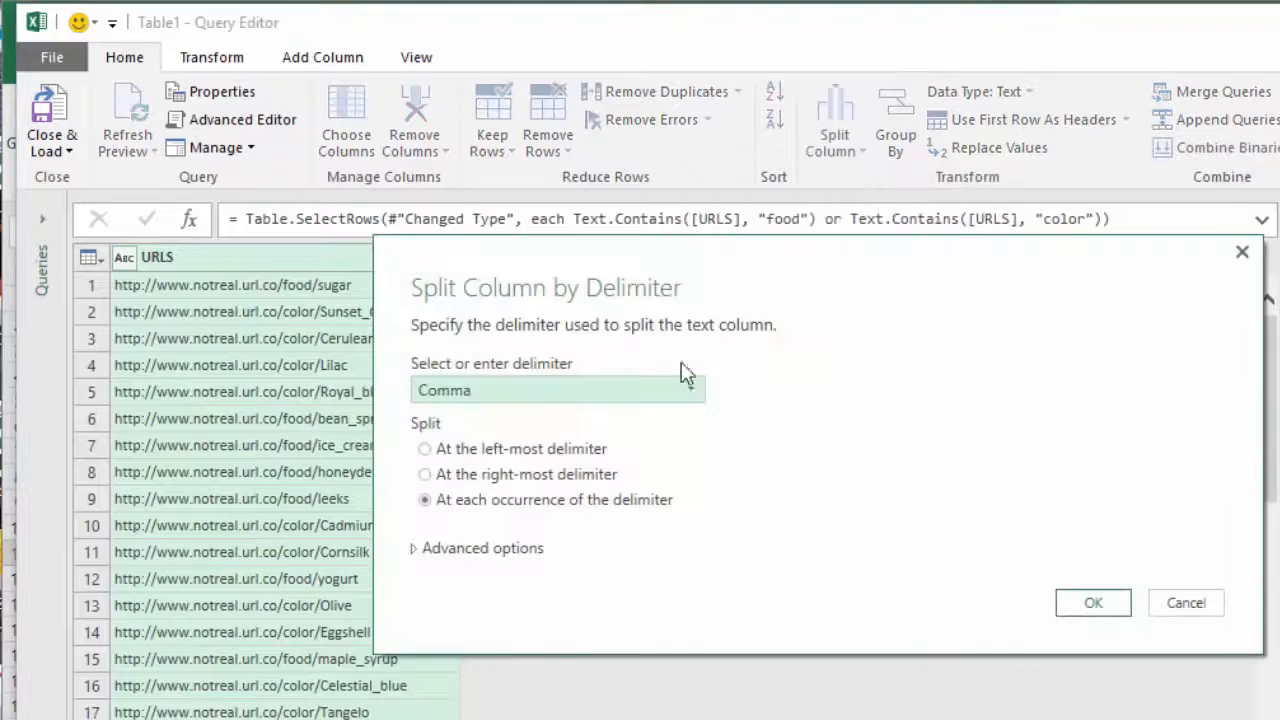
click(630, 392)
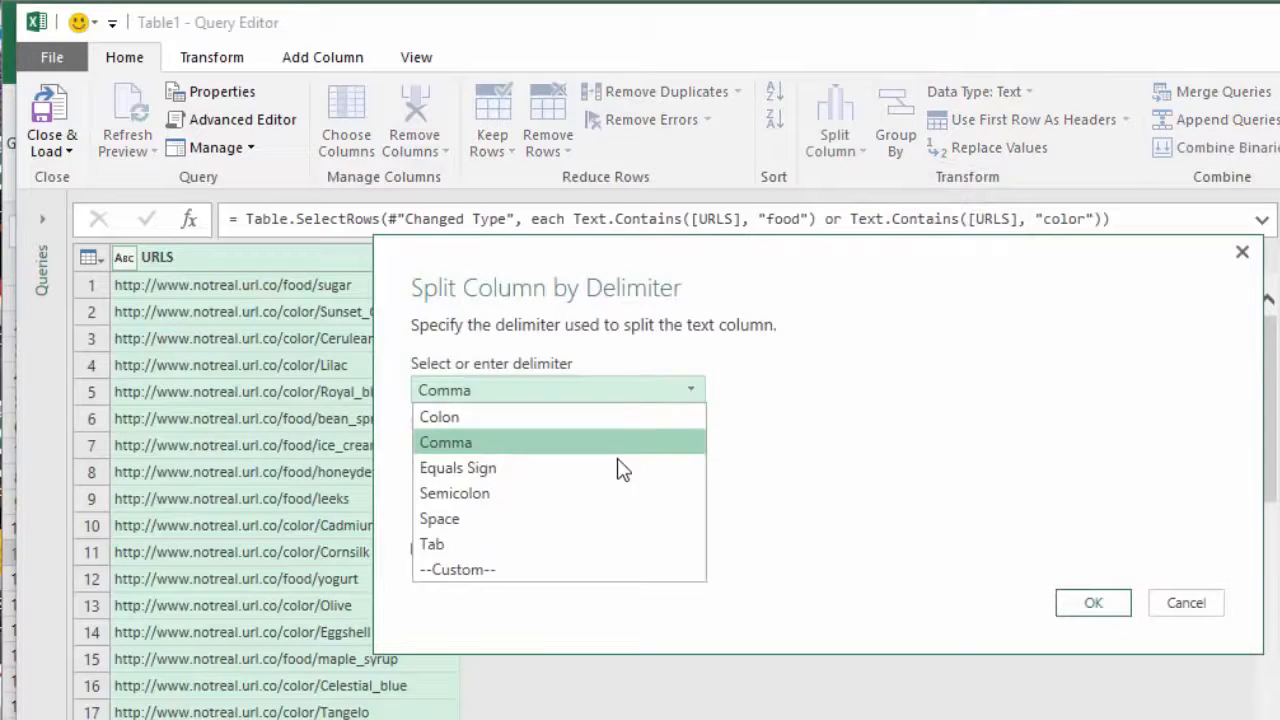
click(467, 569)
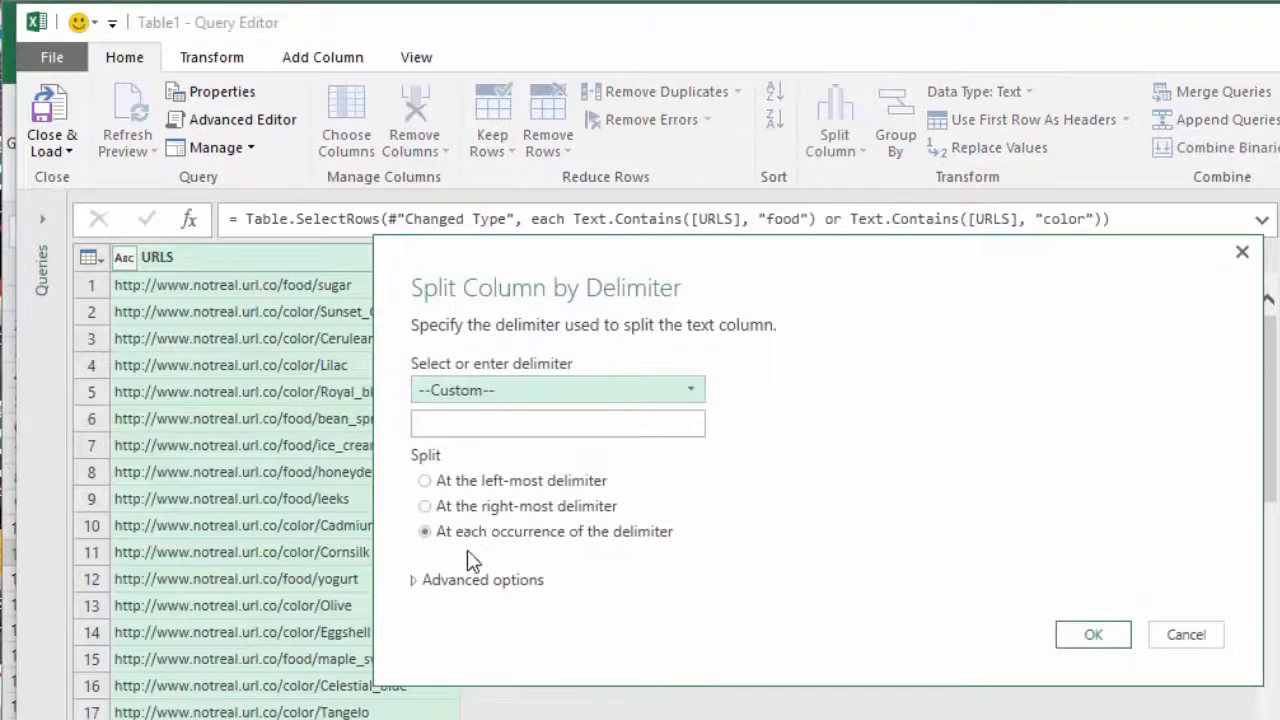
click(476, 422)
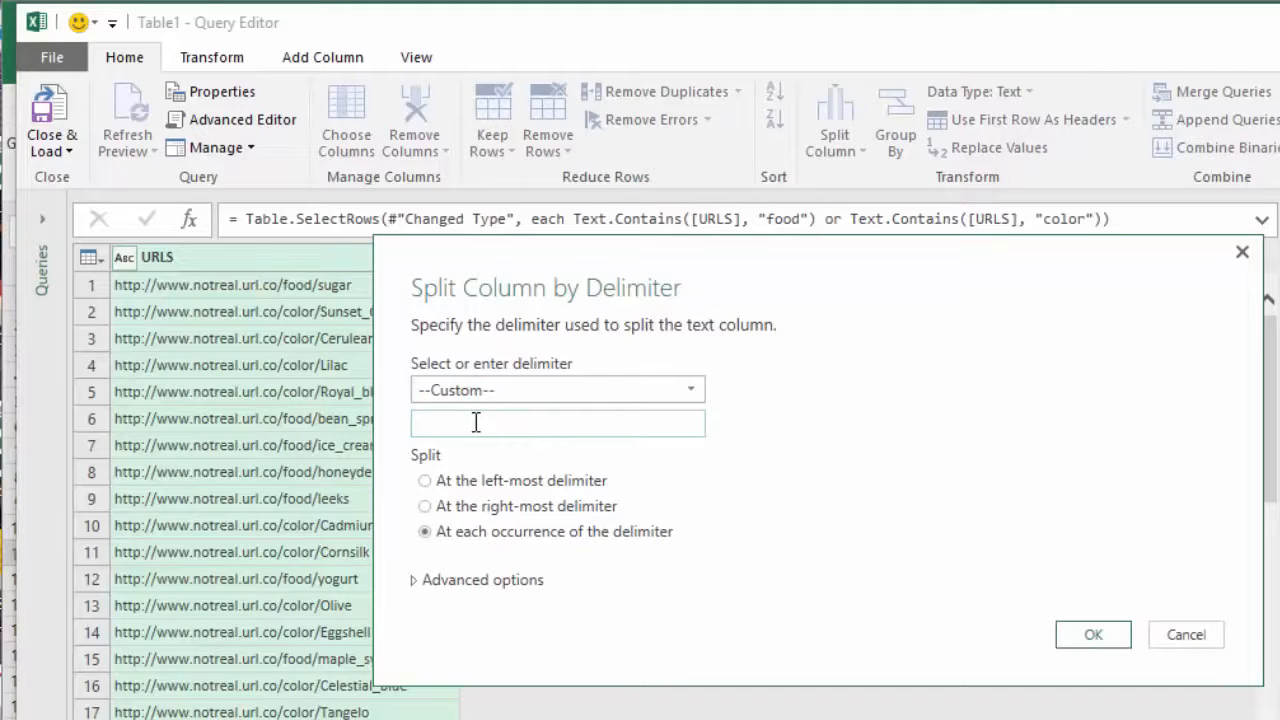
text(/)
click(424, 506)
click(1093, 640)
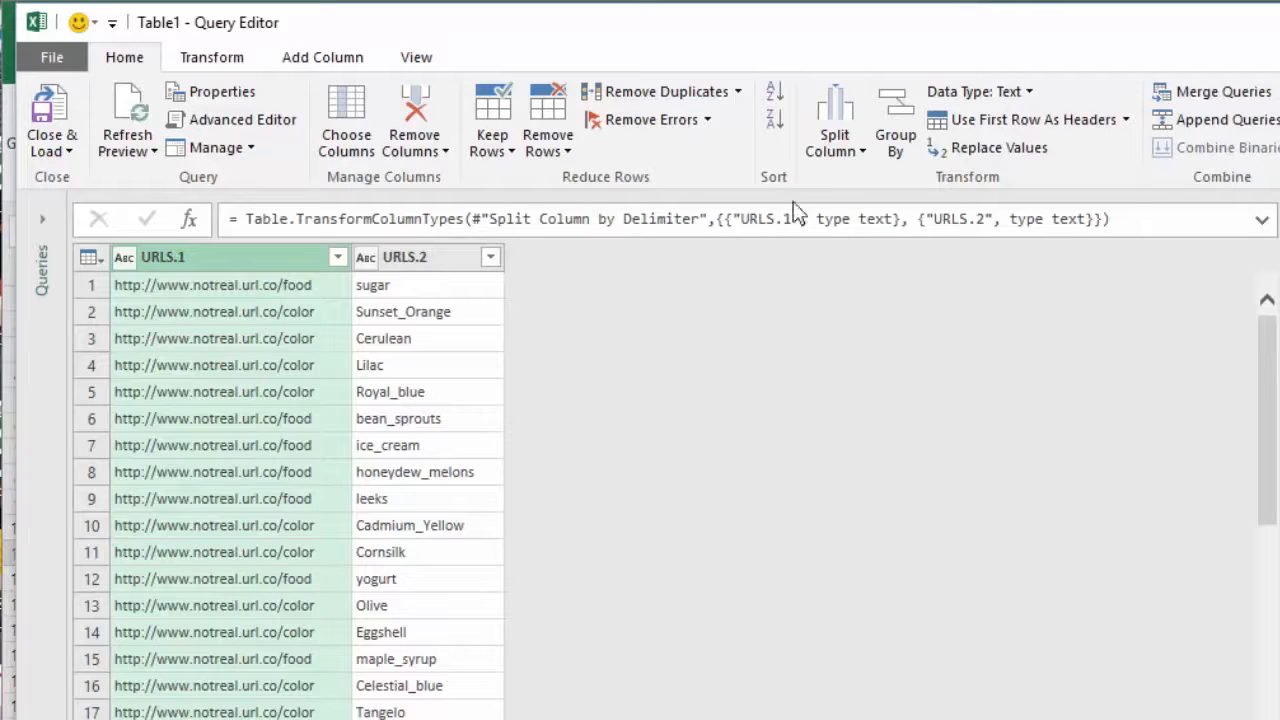
Step: Split the URLS.1 column at its right-most "/" using a custom delimiter to separate the category from the web address
click(832, 155)
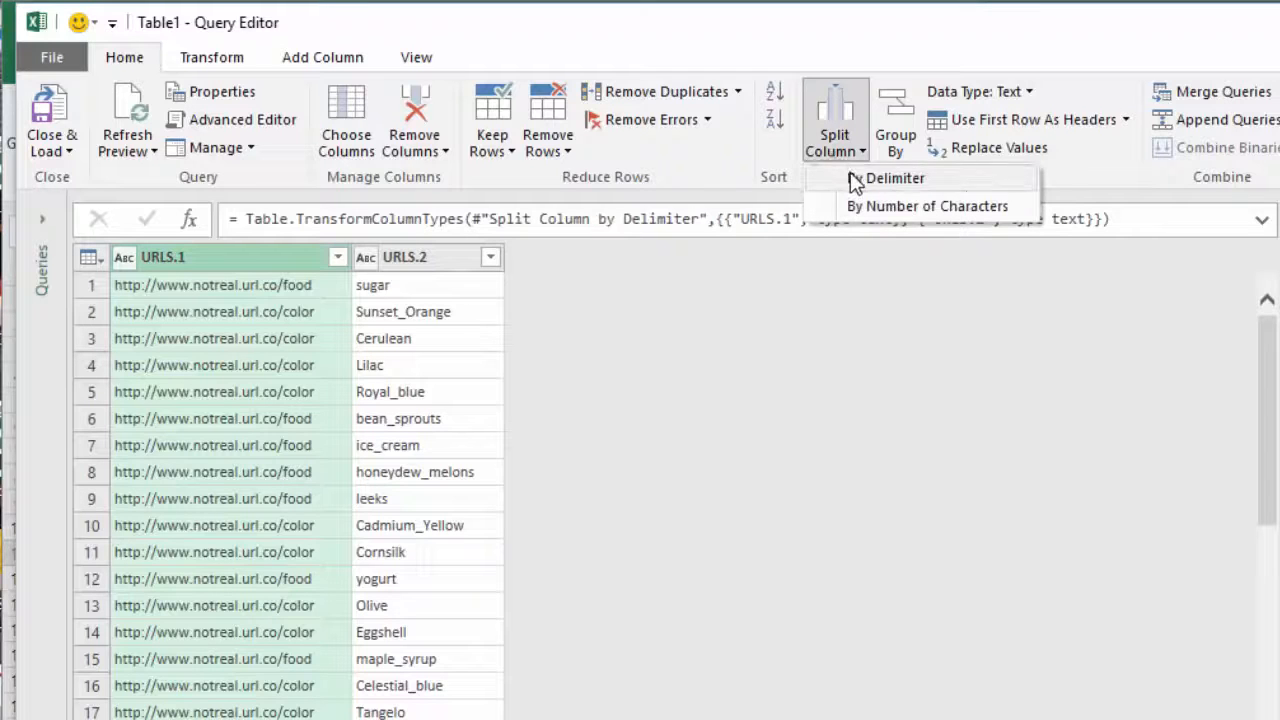
click(850, 179)
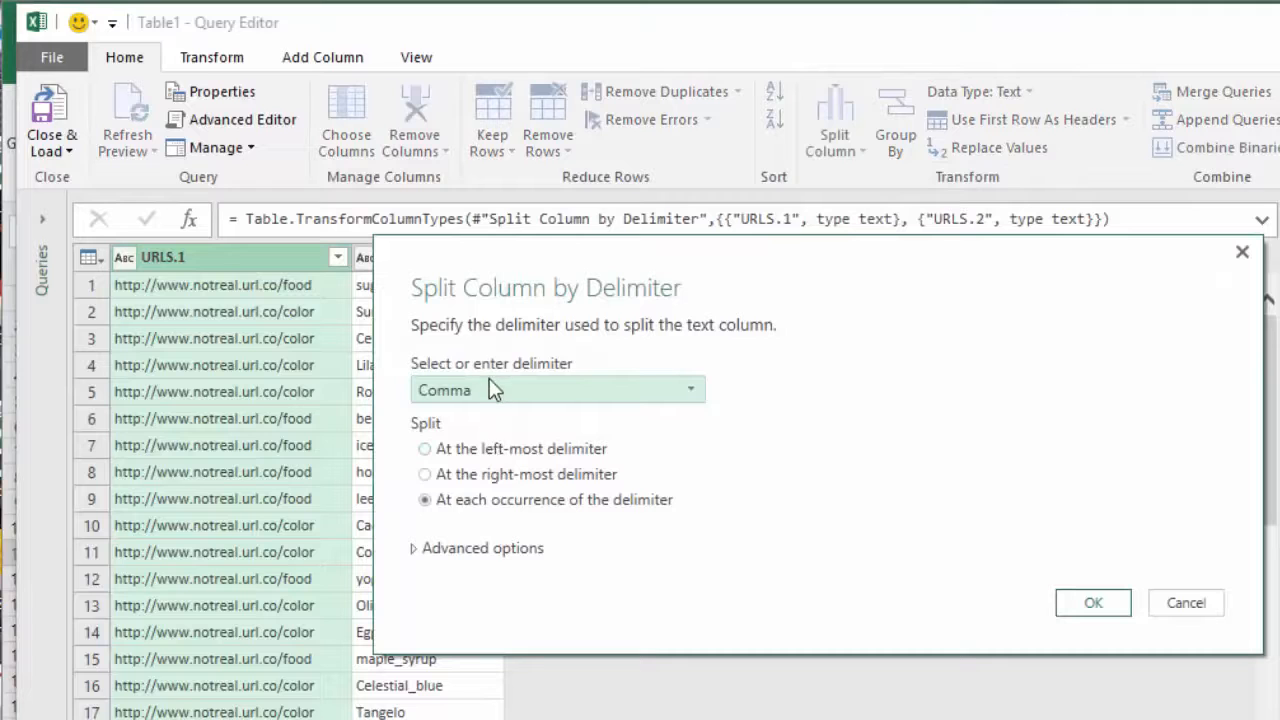
click(480, 474)
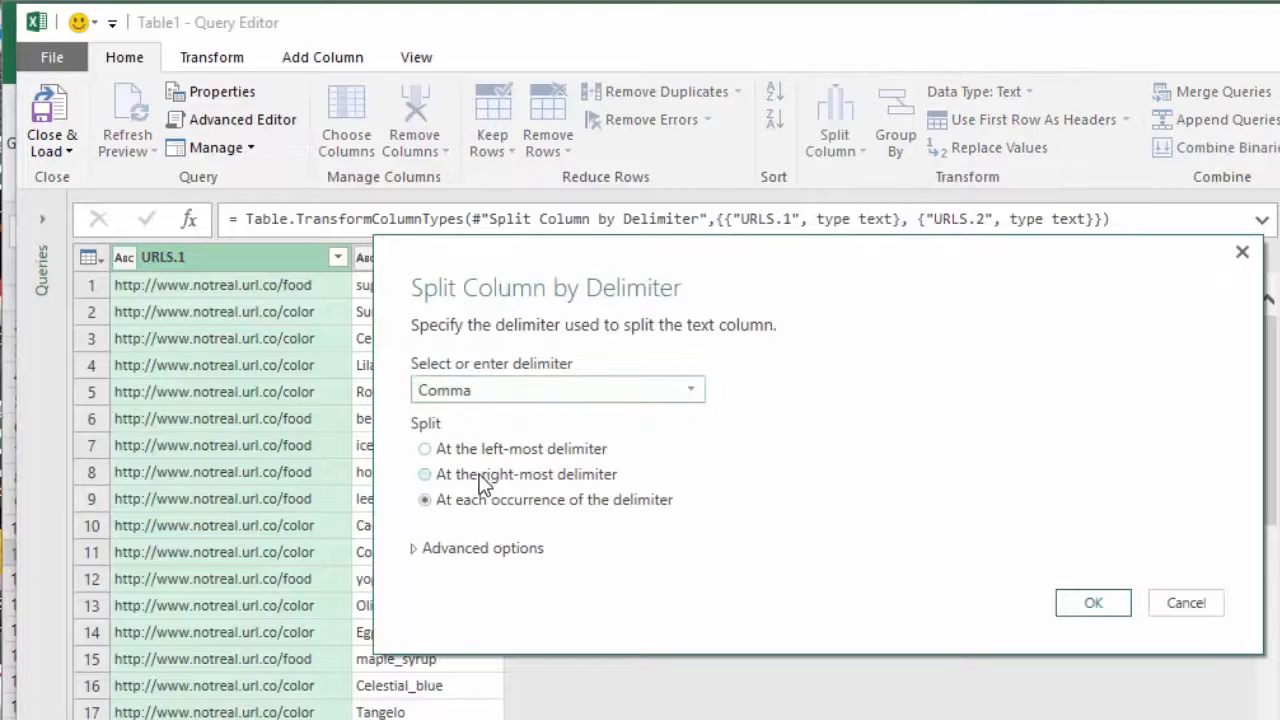
click(480, 392)
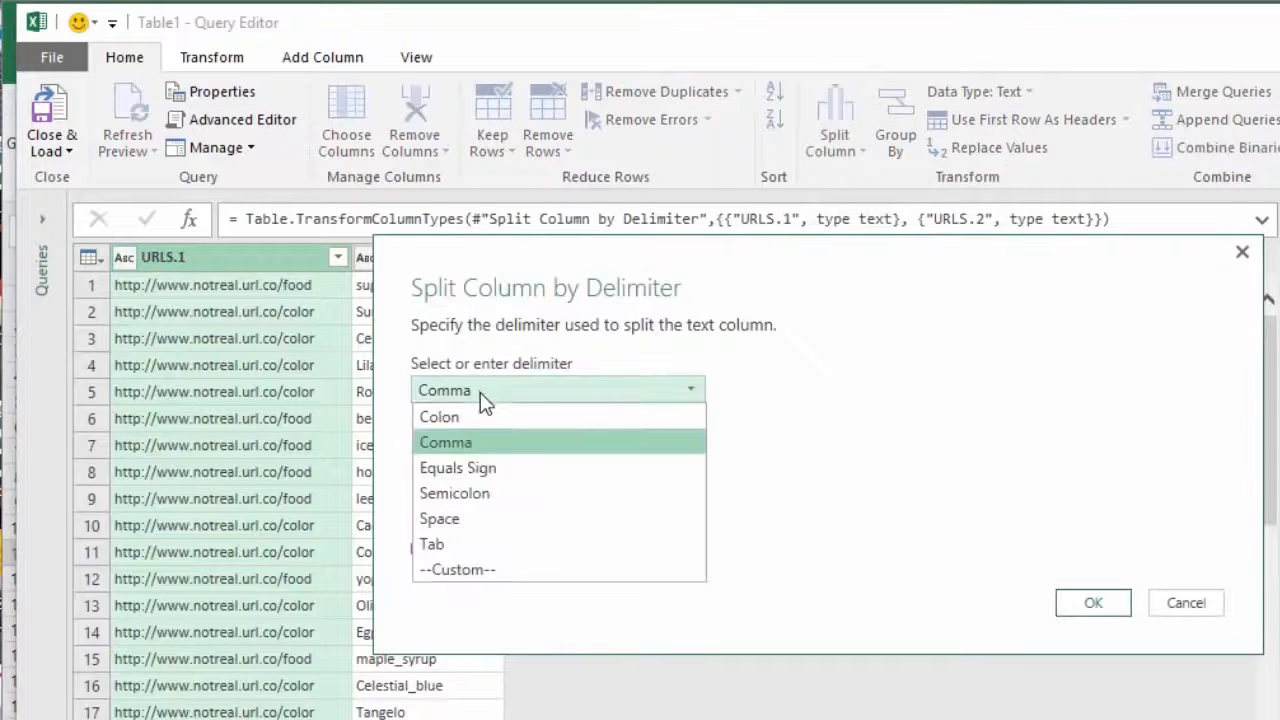
click(452, 568)
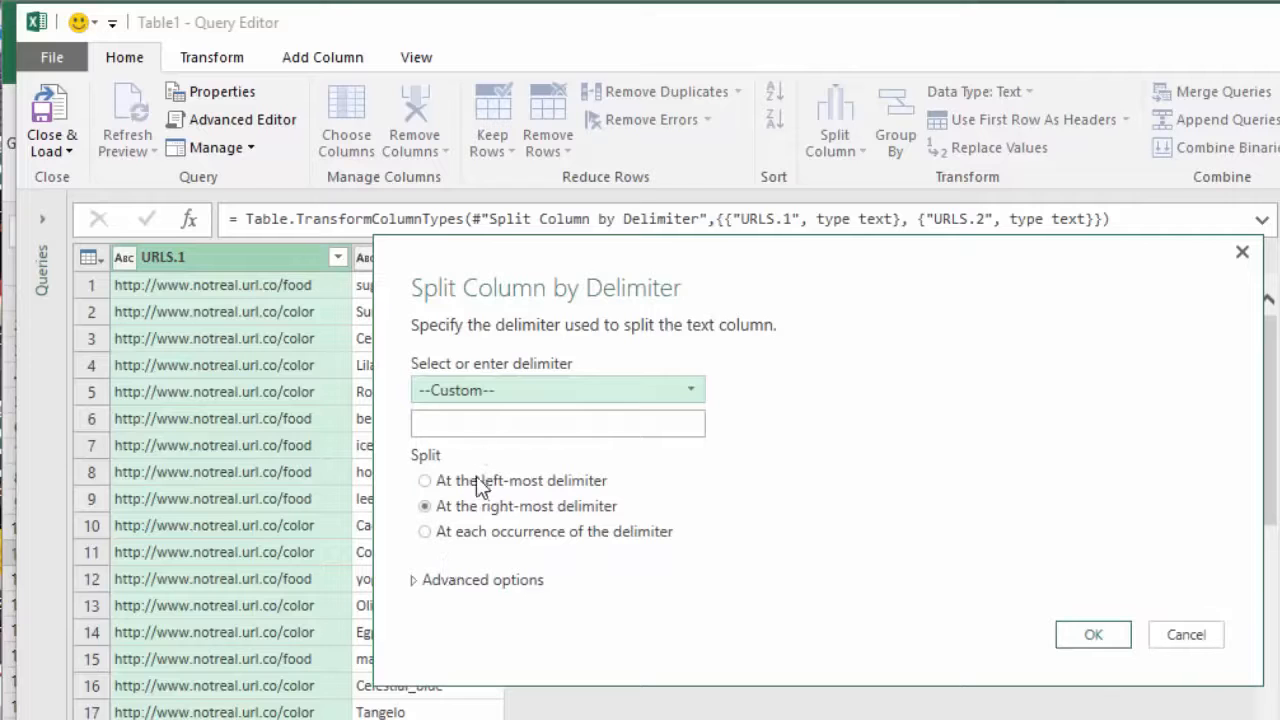
click(470, 424)
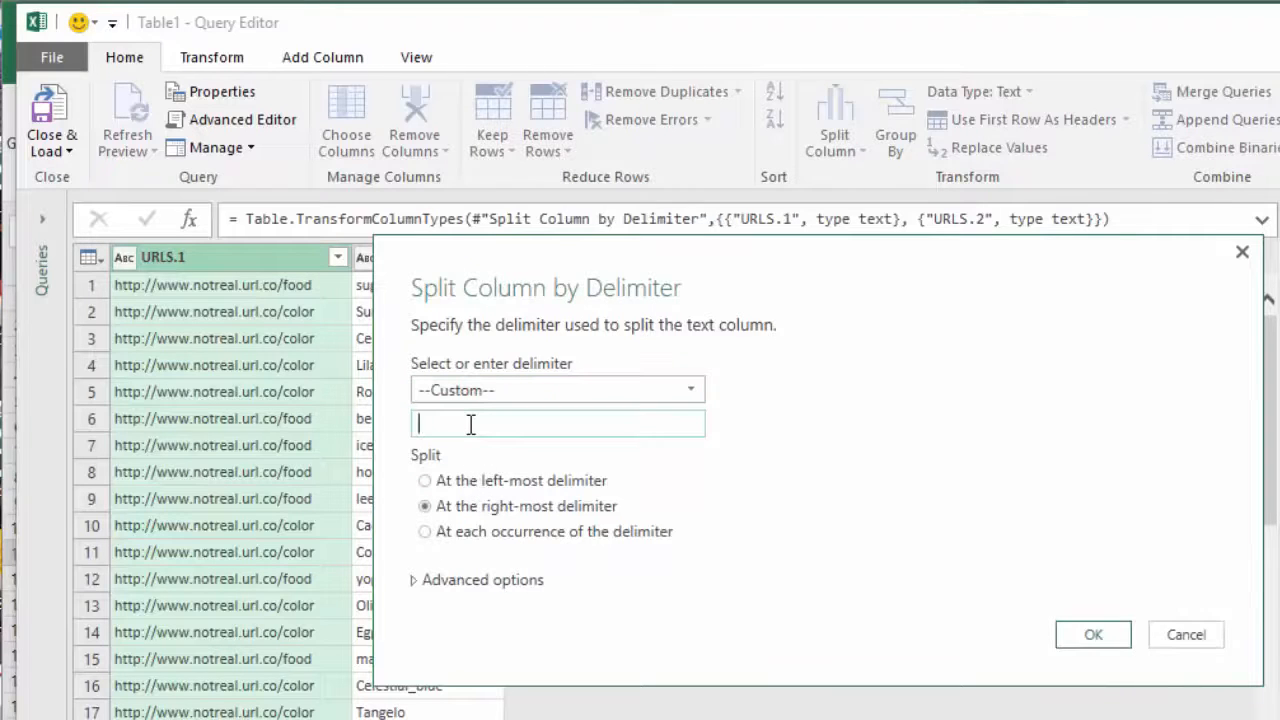
text(/)
click(1111, 643)
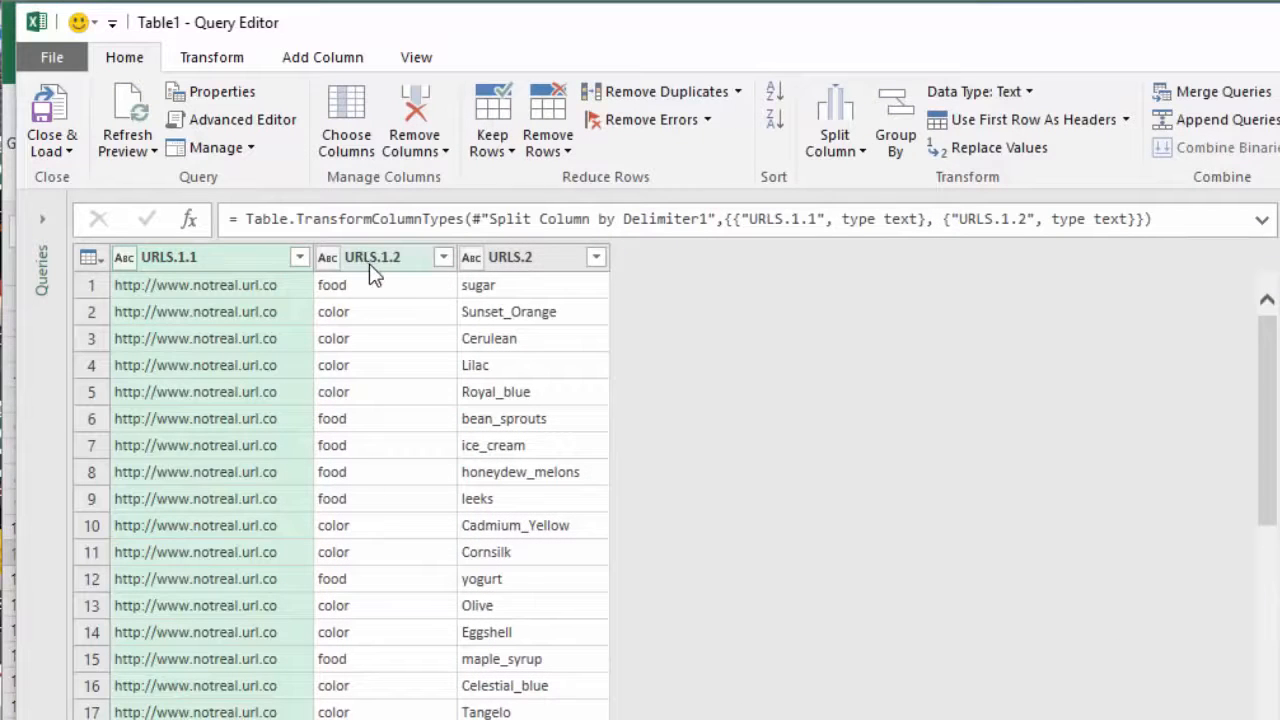
Step: Rename the URLS.1.2 column as Category
click(370, 264)
double_click(369, 263)
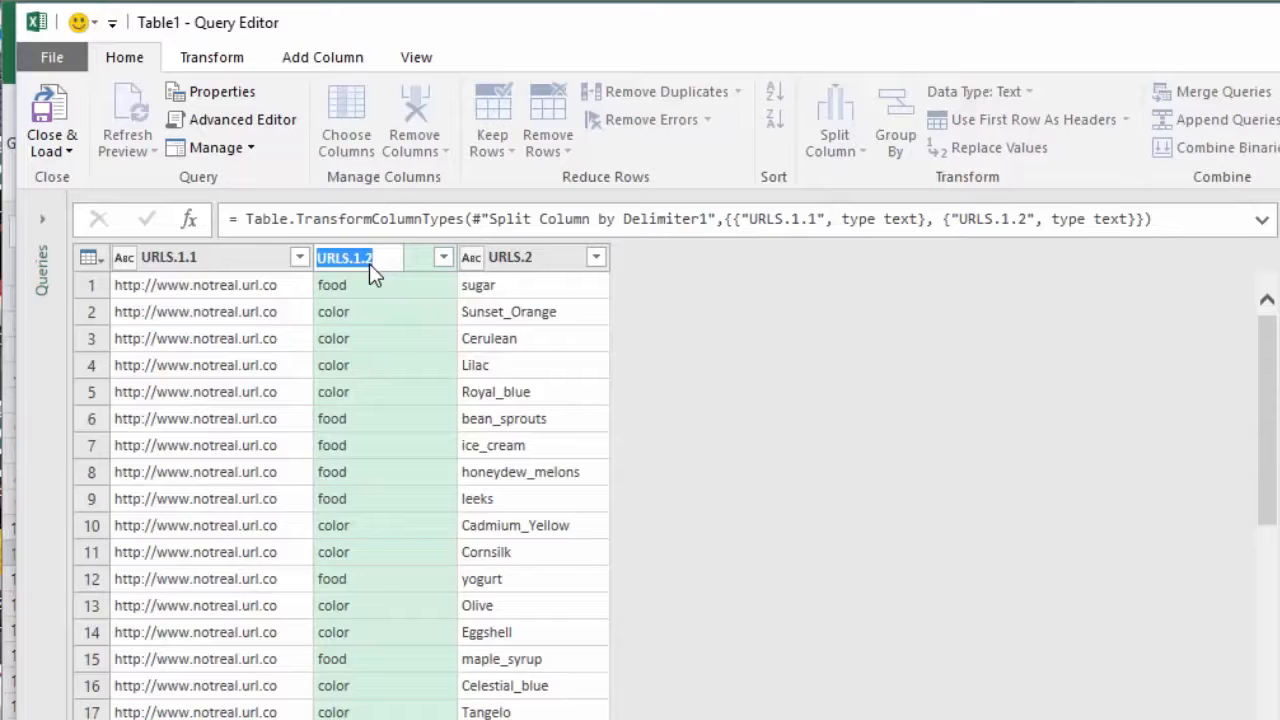
text(Category)
key(Return)
Step: Rename the URLS.2 column as Detail
double_click(513, 262)
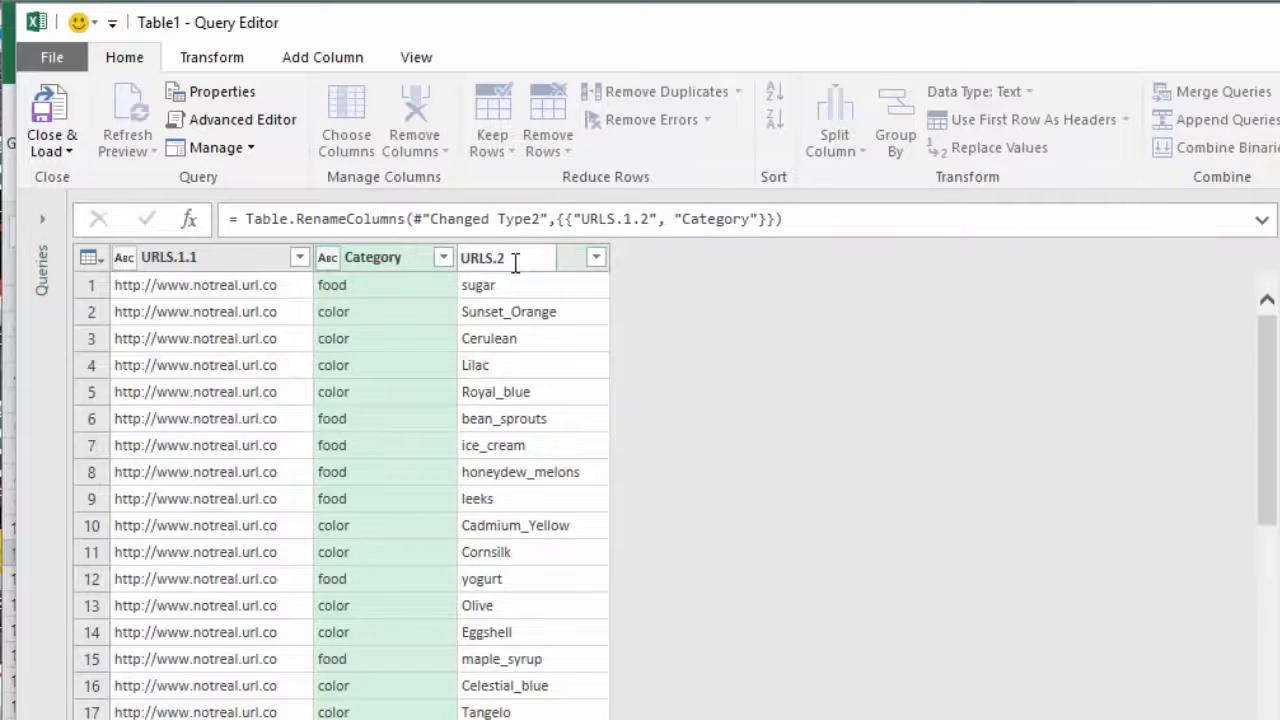
key(shift+Left)
key(shift+Left)
key(shift+Left)
key(shift+Left)
key(shift+Left)
key(shift+Left)
text(Detail)
key(Return)
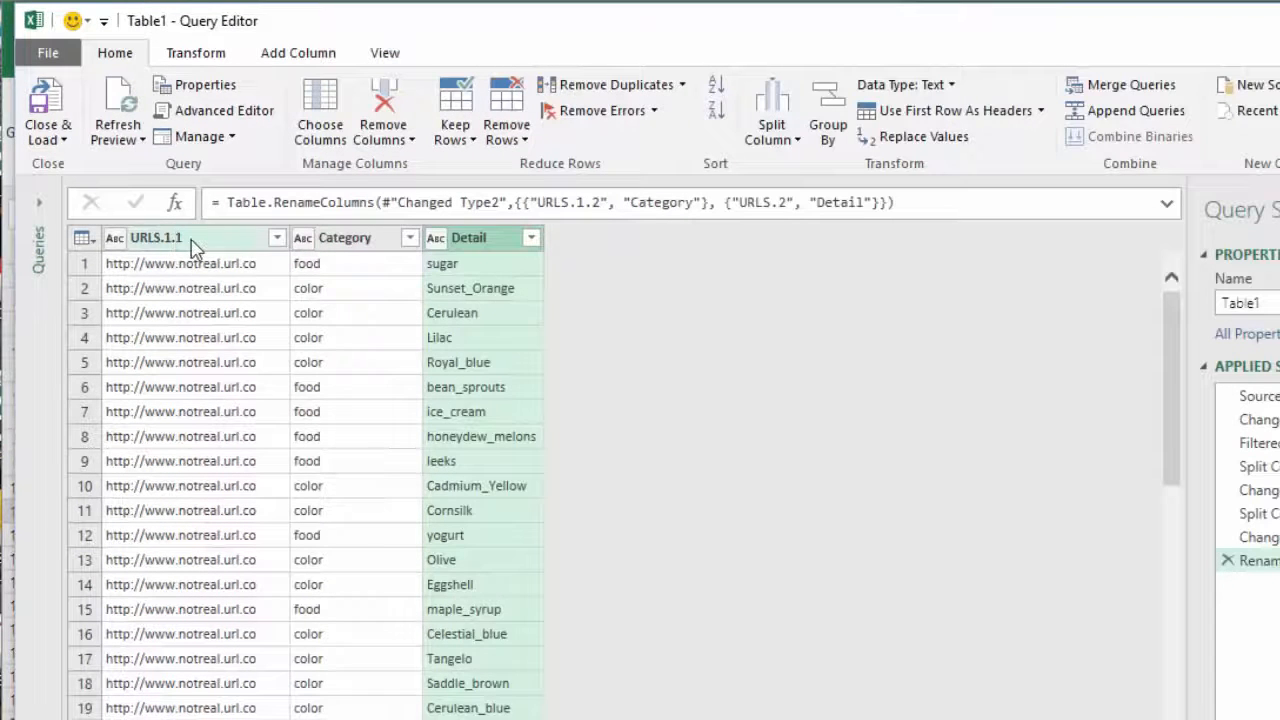
Step: Remove the URLS.1.1 column and load the query result into a worksheet table
right_click(193, 247)
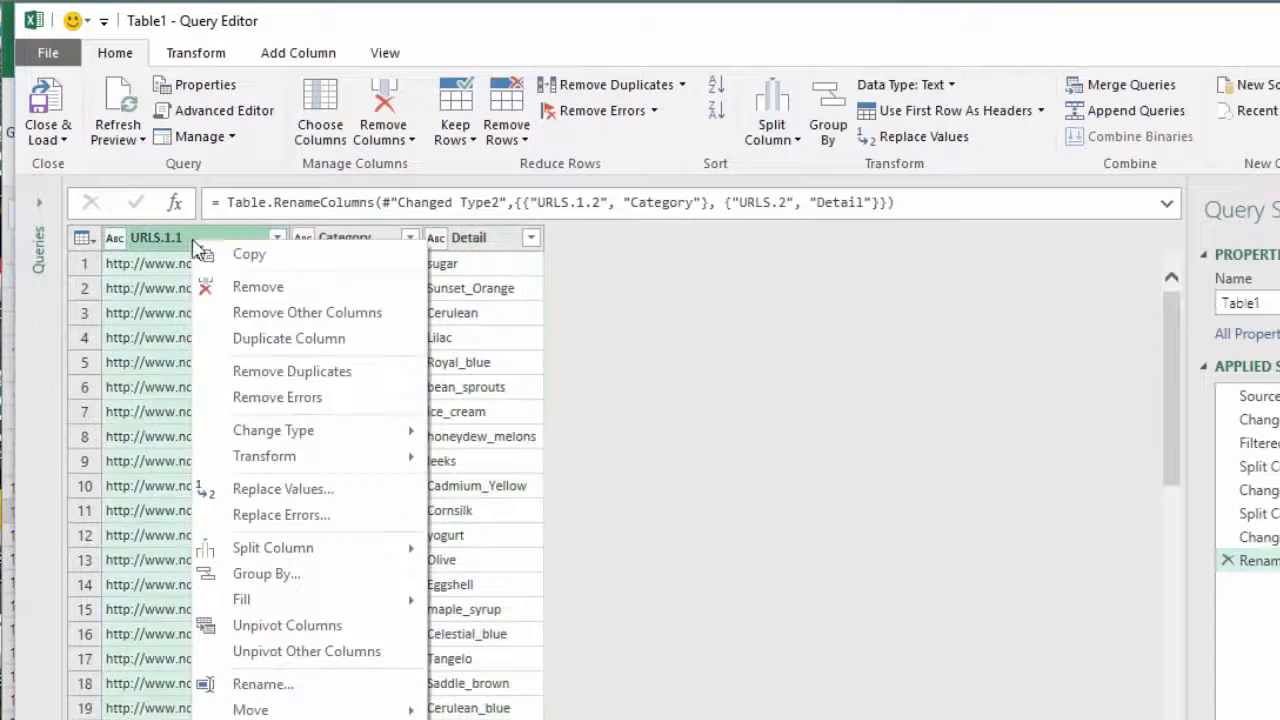
click(249, 292)
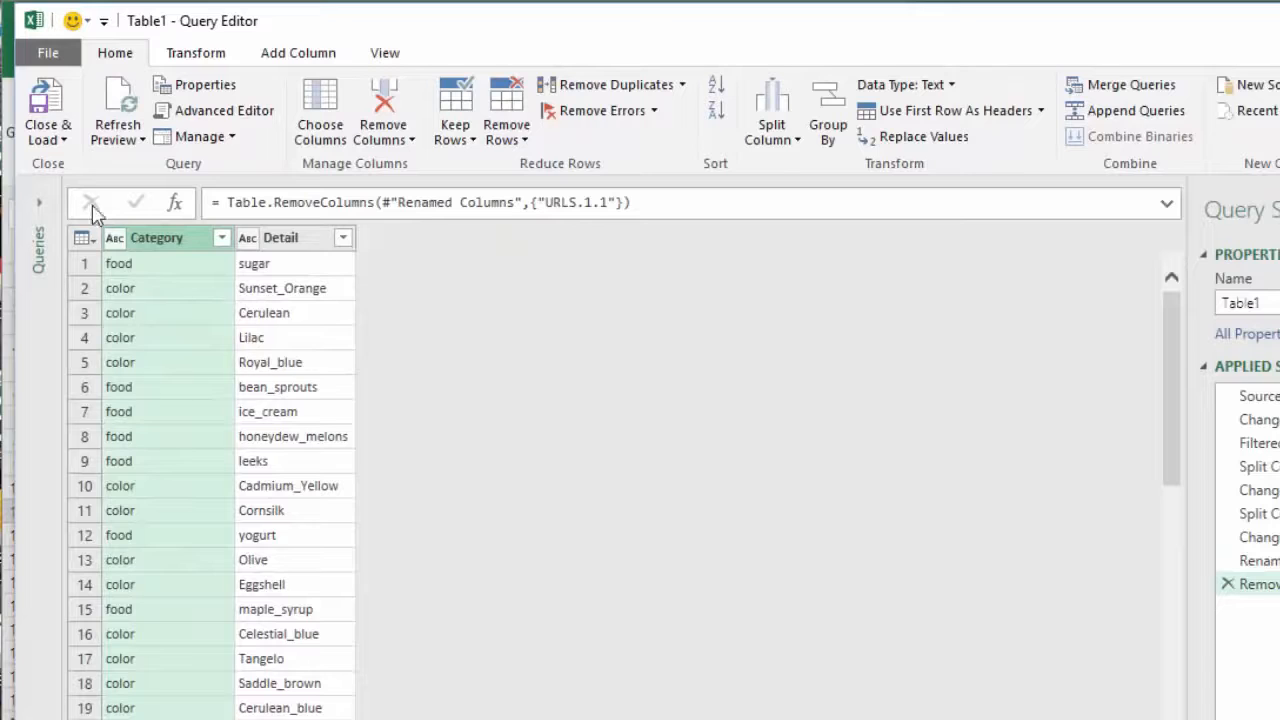
click(50, 100)
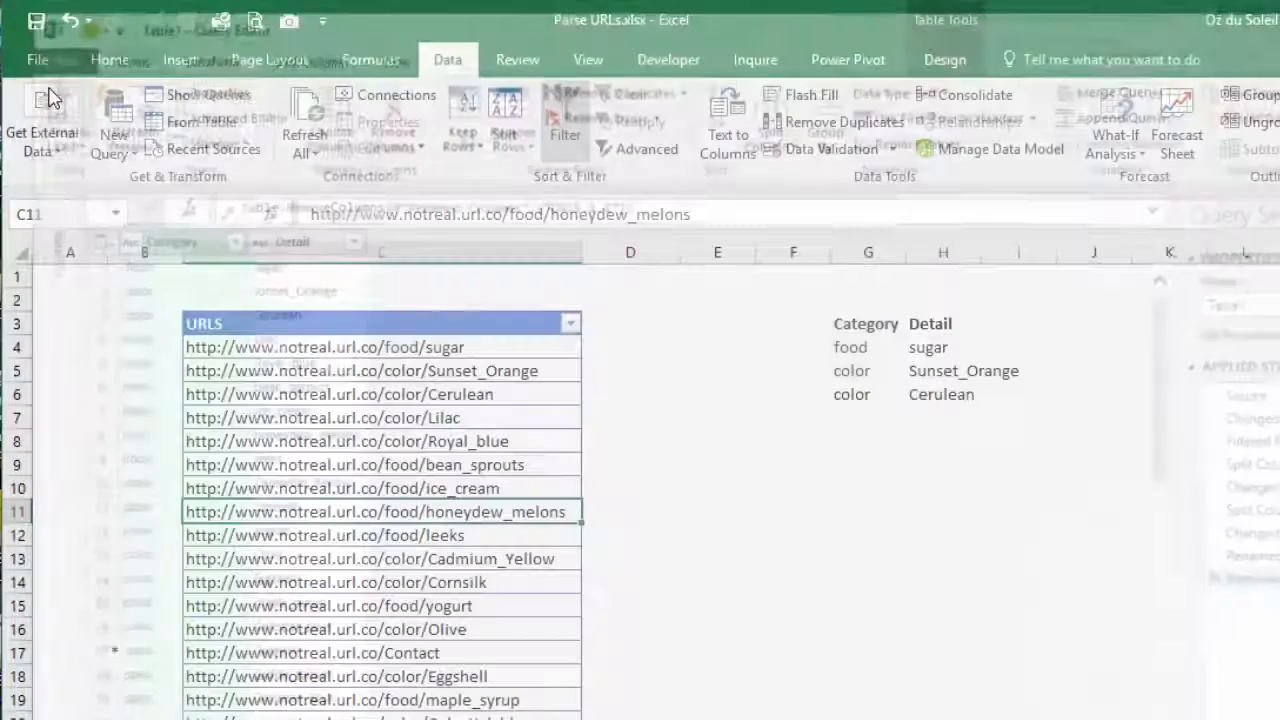
Step: Review the rows of the loaded table to check the parsed Category and Detail values
click(151, 560)
scroll(151, 560, down, 9)
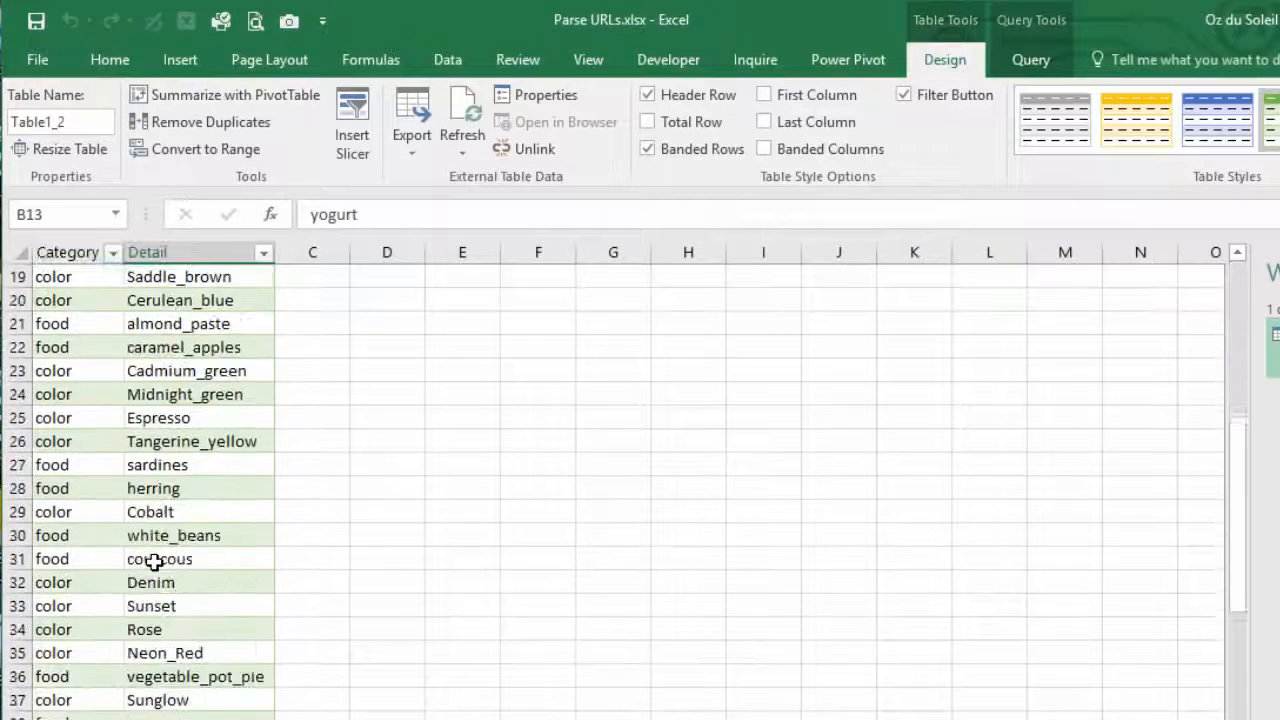
scroll(151, 560, down, 6)
scroll(151, 560, up, 11)
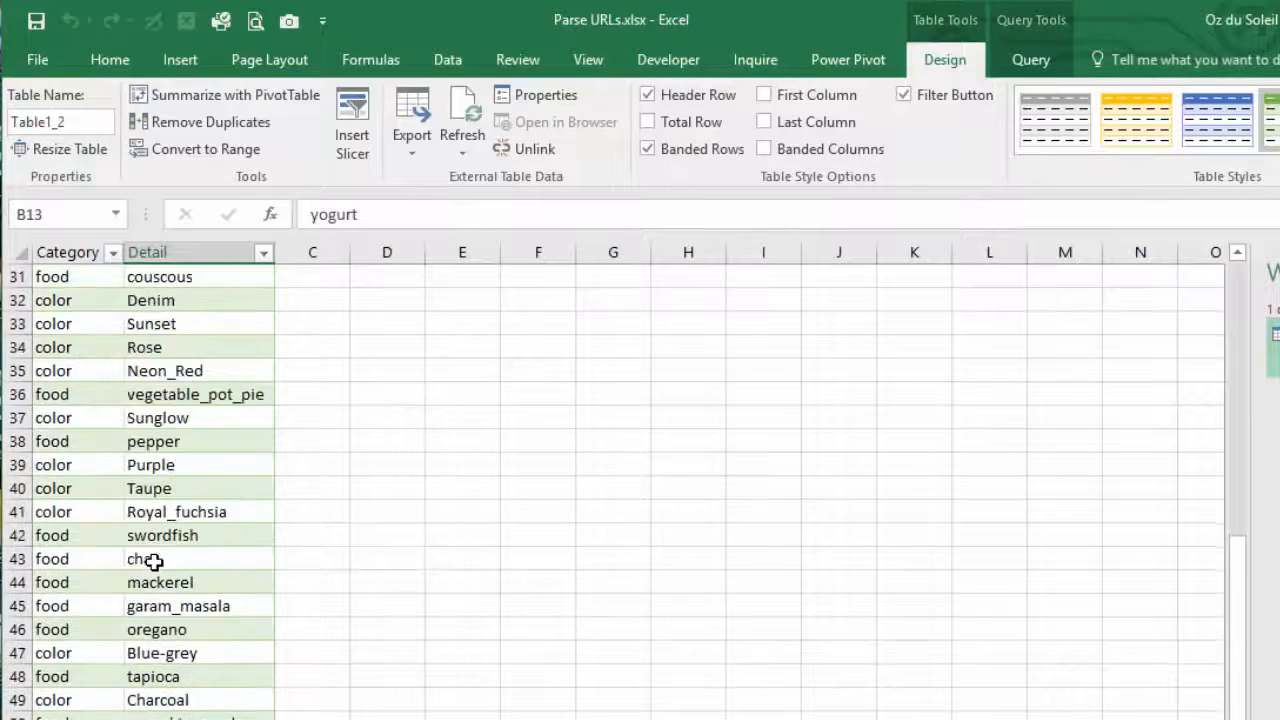
scroll(154, 561, up, 4)
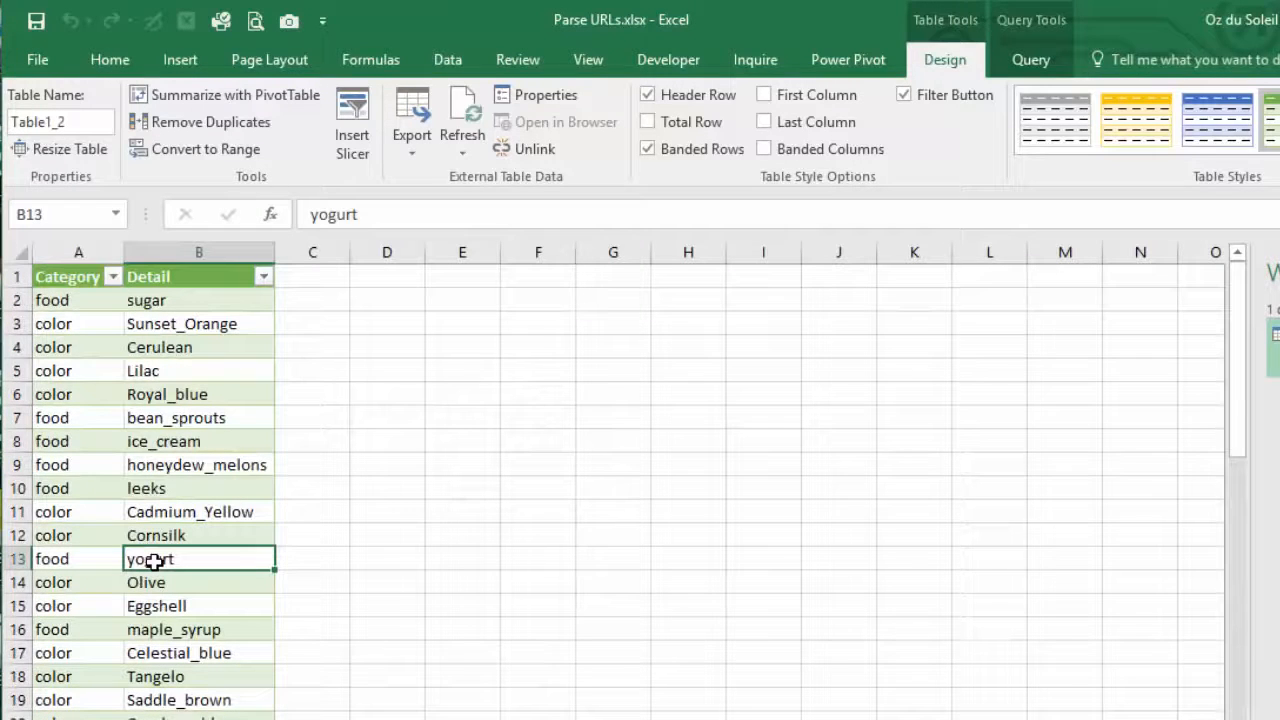
key(ctrl+Home)
key(ctrl+a)
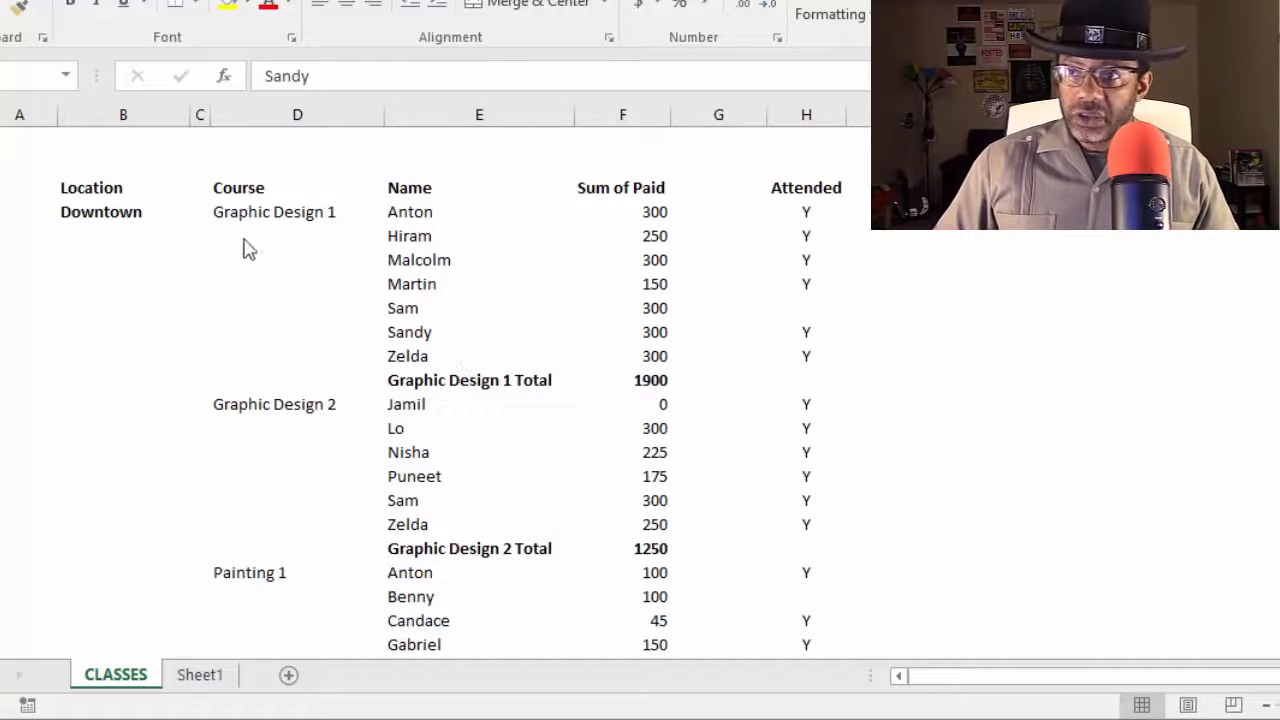
Step: Examine the CLASSES sheet's Downtown and North blocks, including the course total rows and the empty columns A, C and G
scroll(291, 420, down, 3)
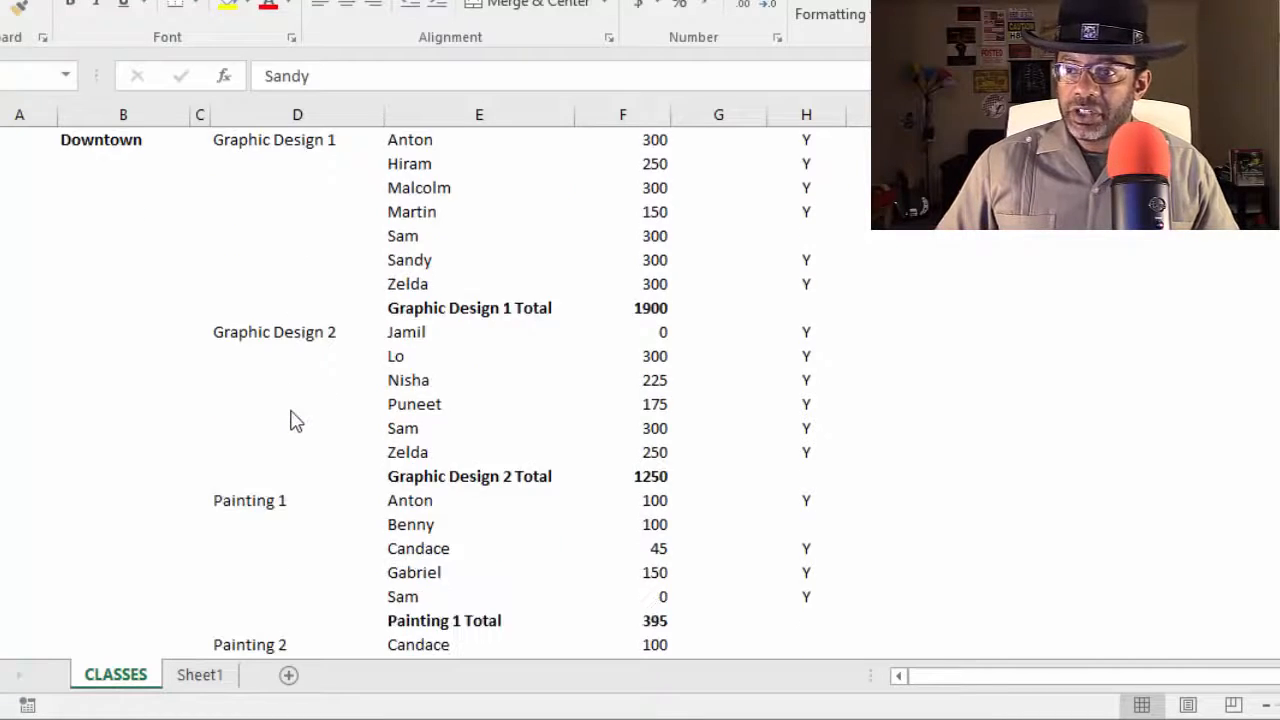
scroll(285, 400, down, 1)
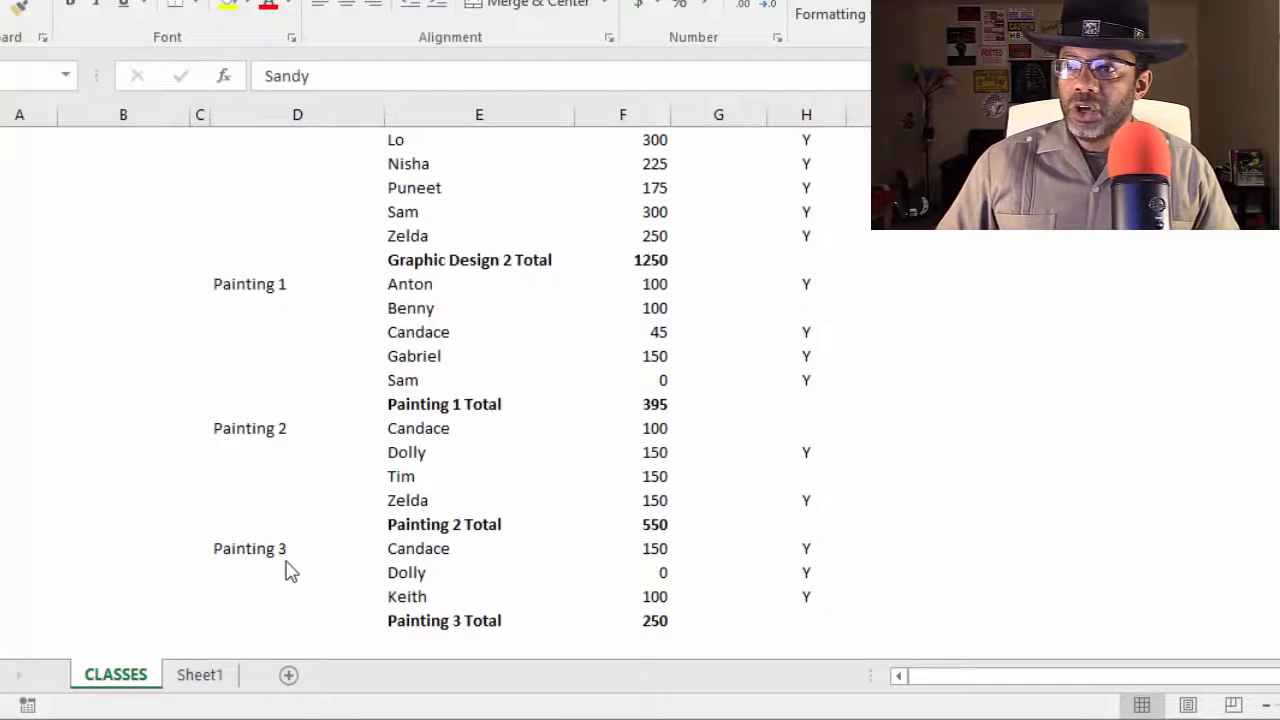
scroll(289, 569, up, 4)
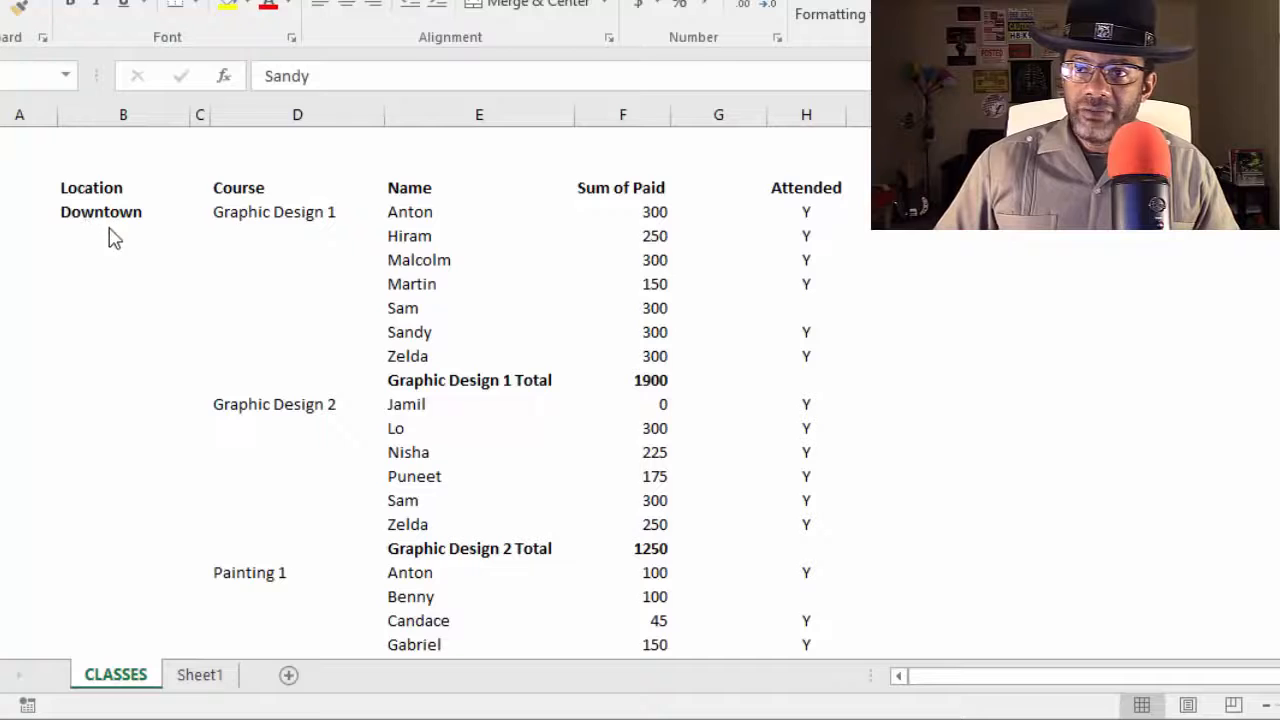
scroll(112, 270, down, 8)
scroll(110, 272, down, 3)
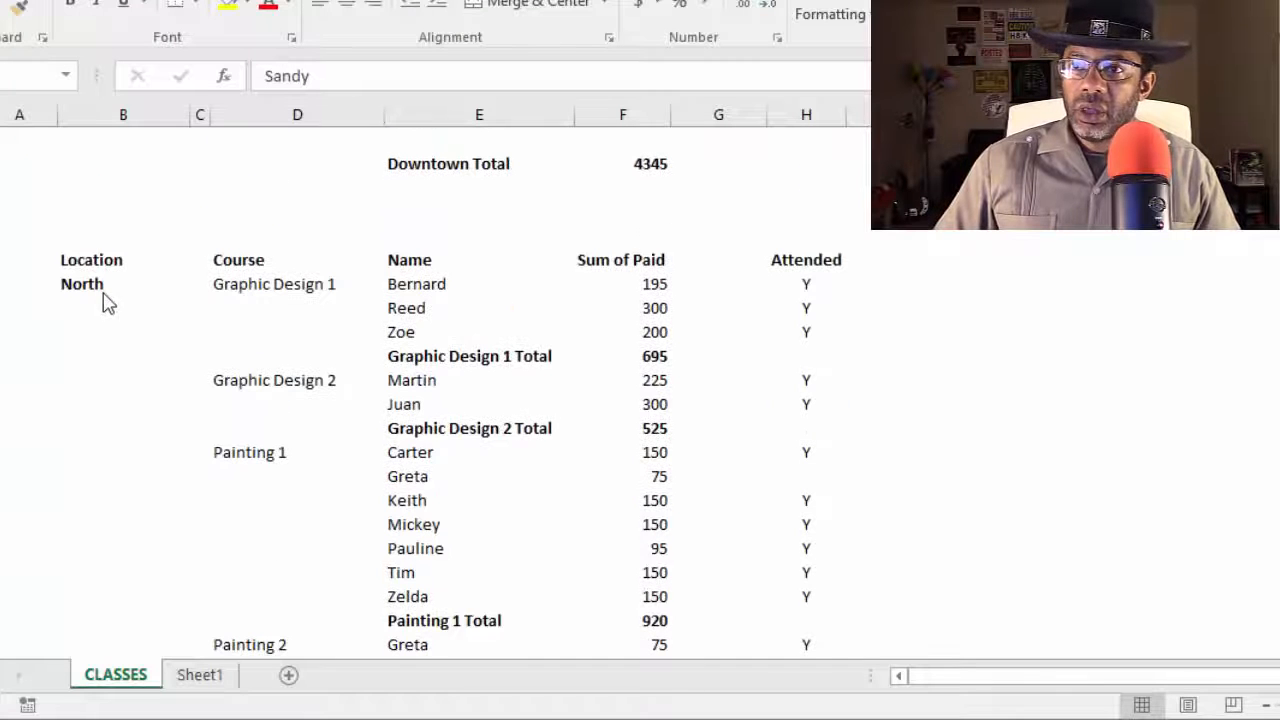
scroll(96, 302, down, 2)
scroll(92, 318, up, 13)
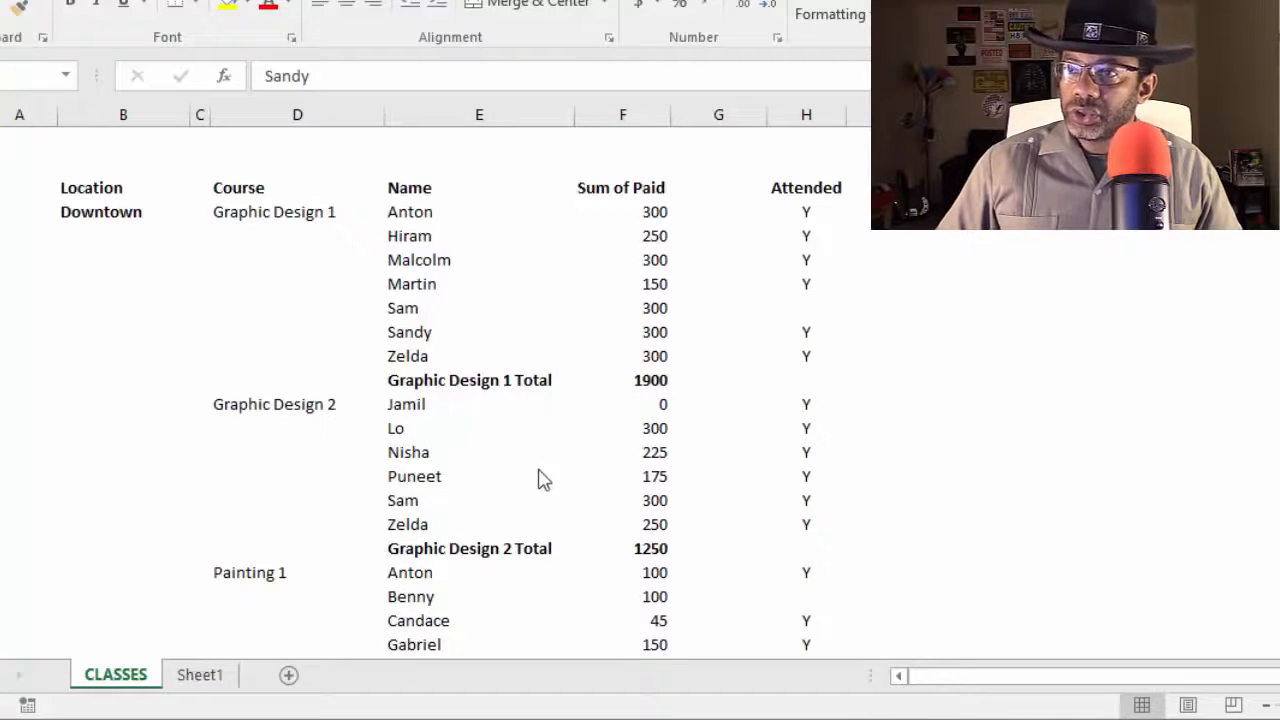
click(709, 112)
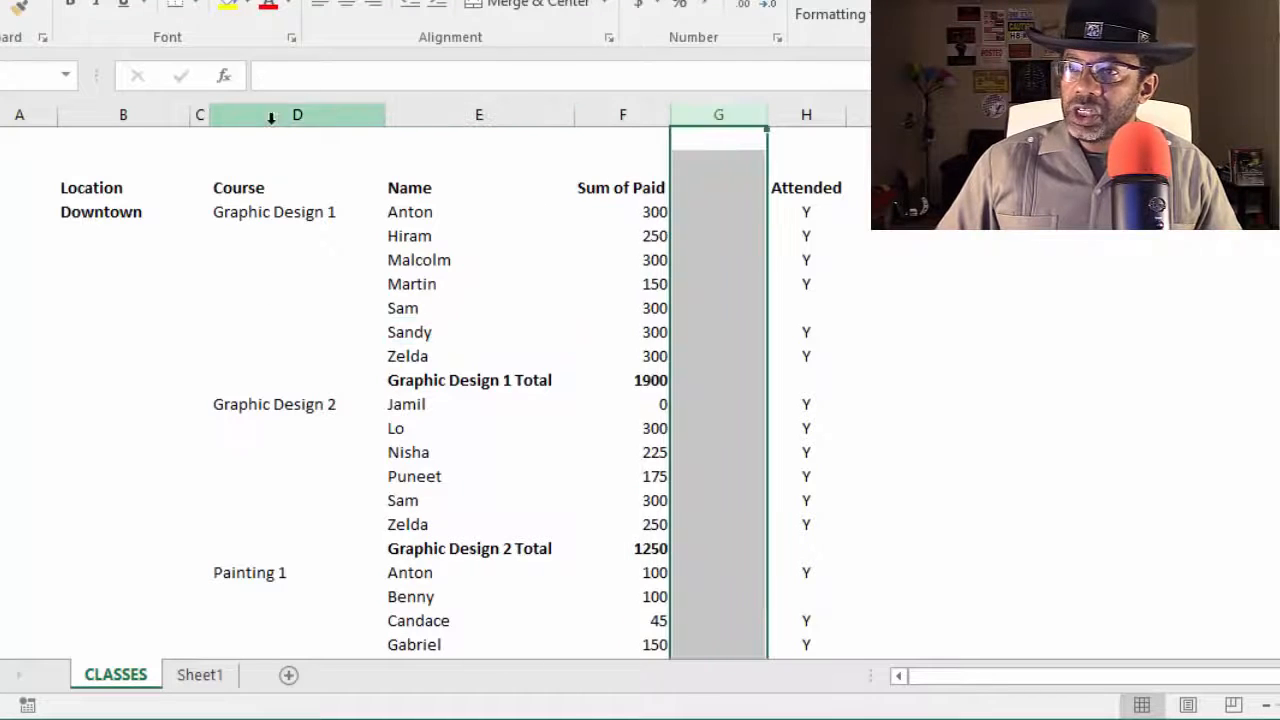
click(199, 112)
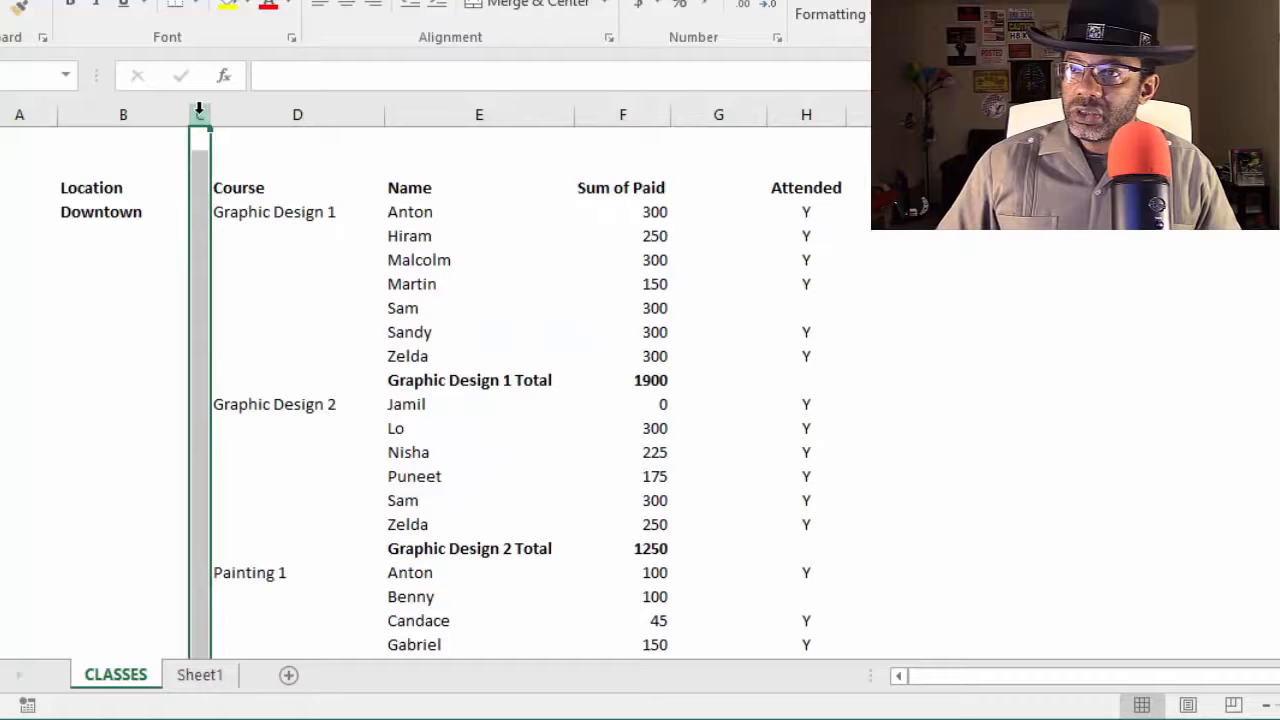
click(14, 112)
click(540, 436)
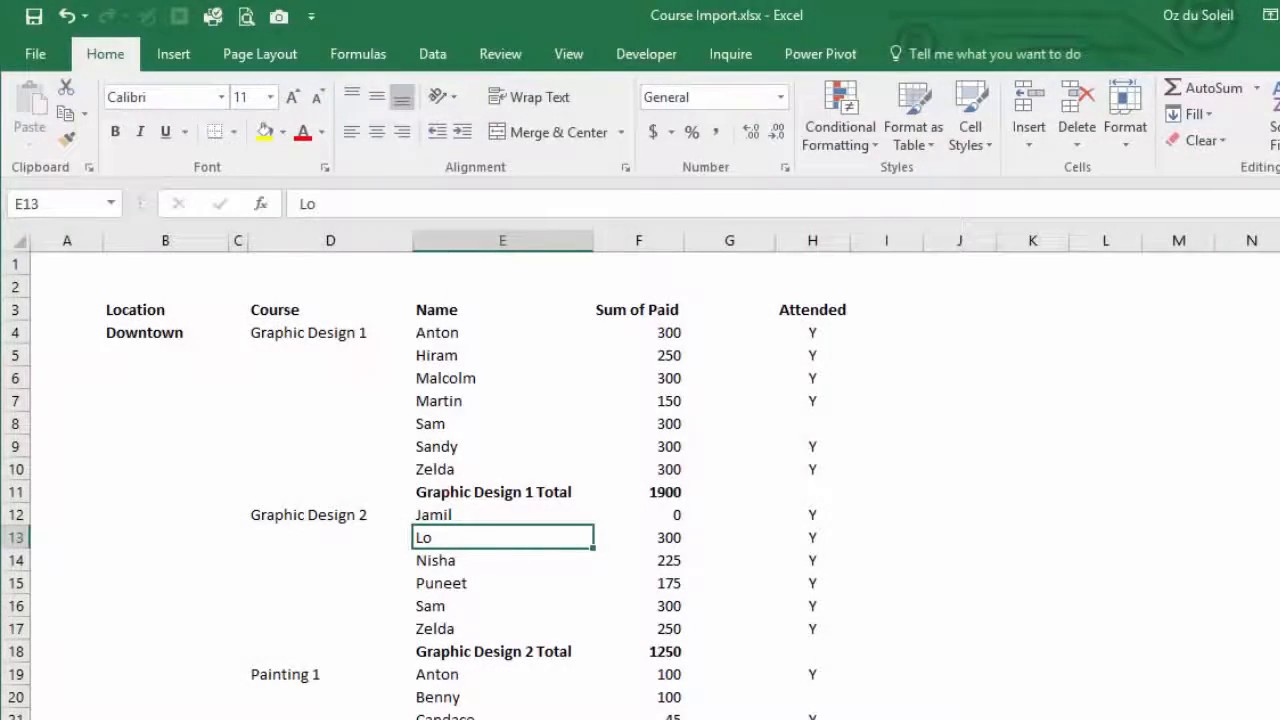
Step: Close the Course Import.xlsx workbook and save its changes
click(1279, 15)
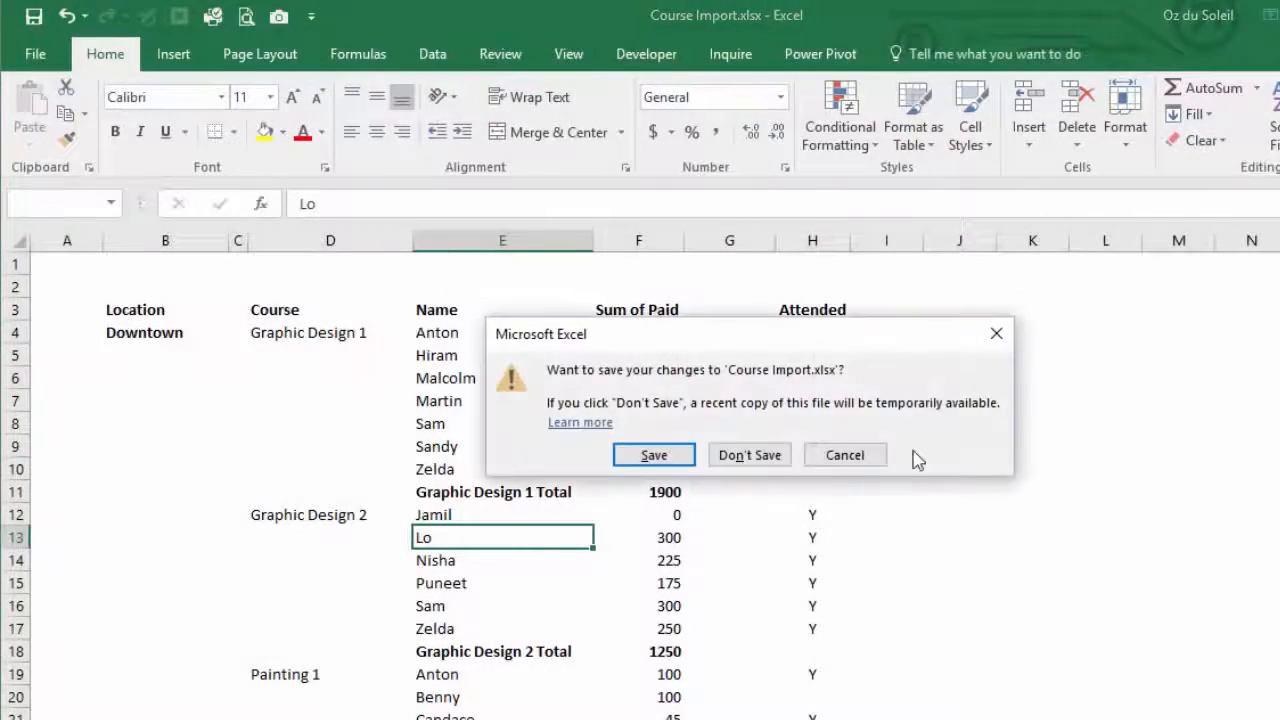
click(654, 456)
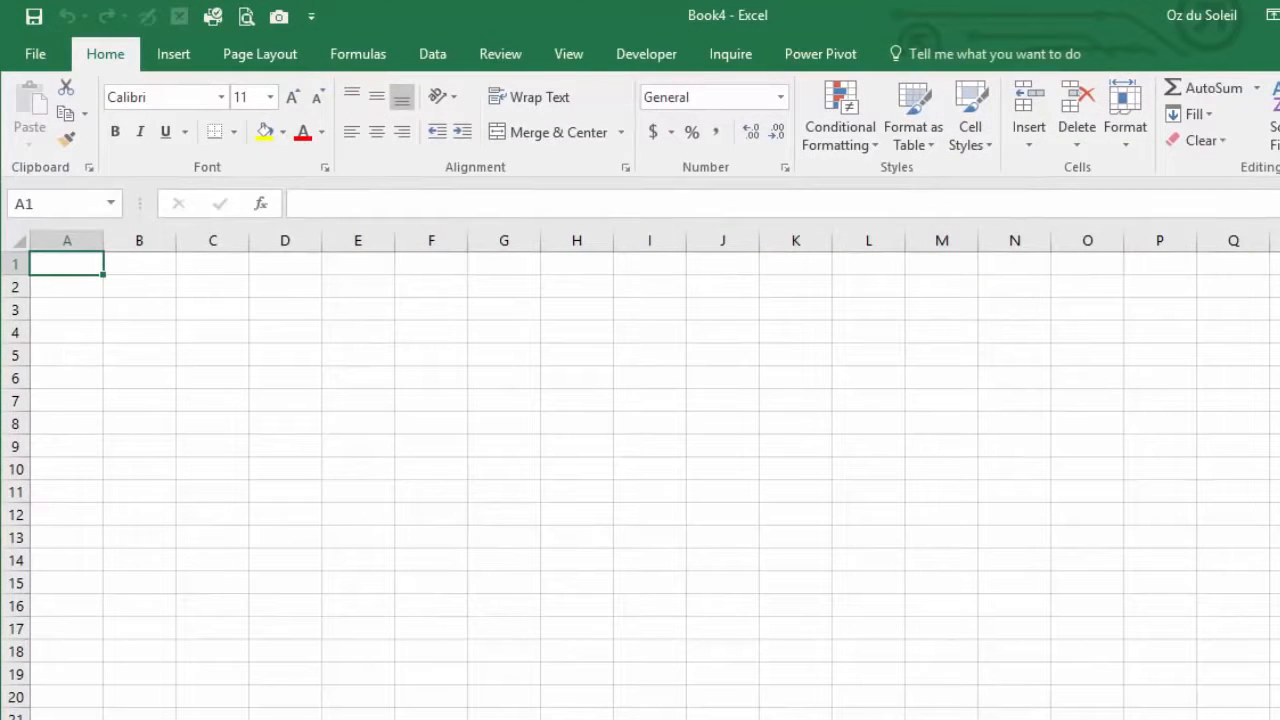
Step: Save the new blank workbook on the Desktop as Course Flat File
click(40, 54)
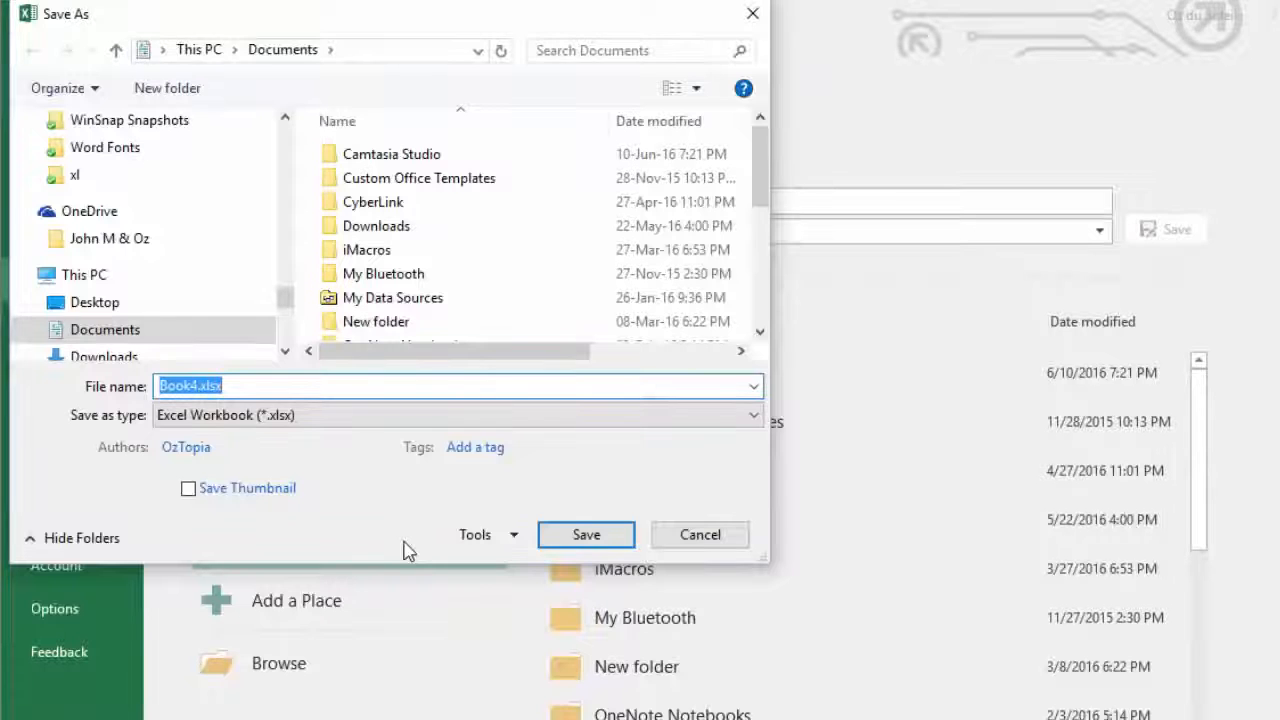
text(Cu)
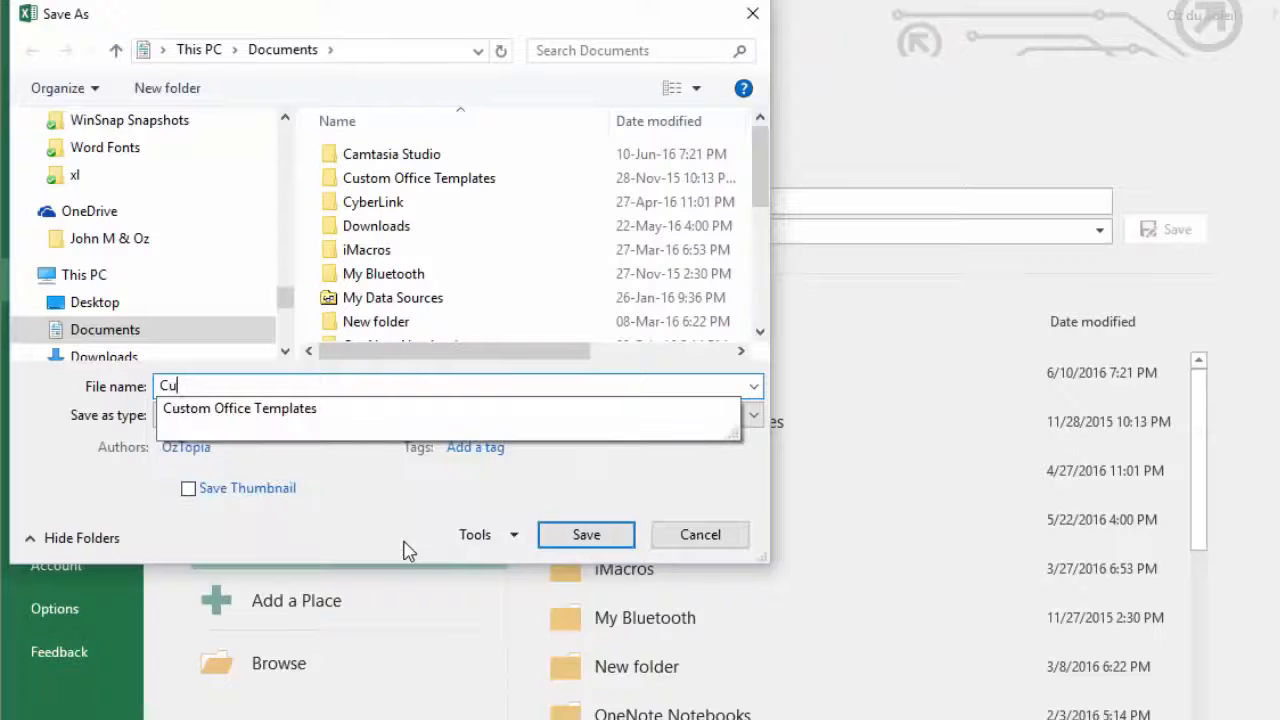
key(BackSpace)
key(BackSpace)
text(Course Flat File)
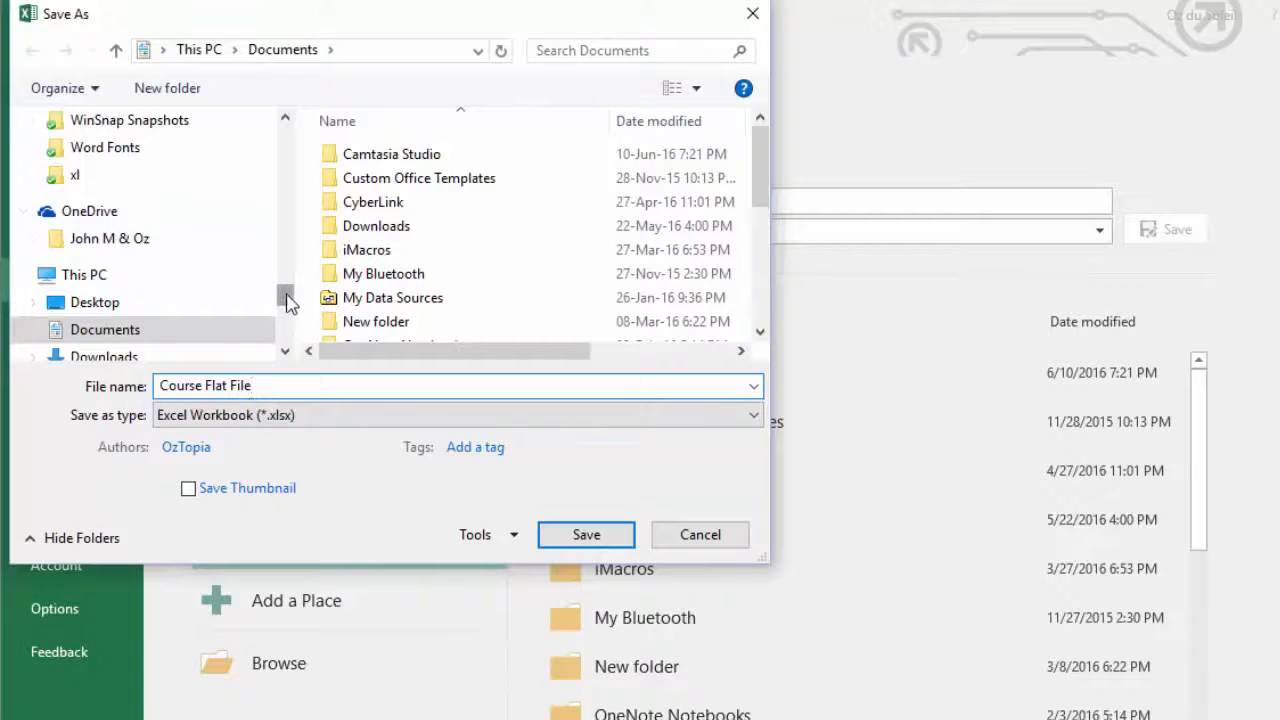
drag(286, 291, 286, 122)
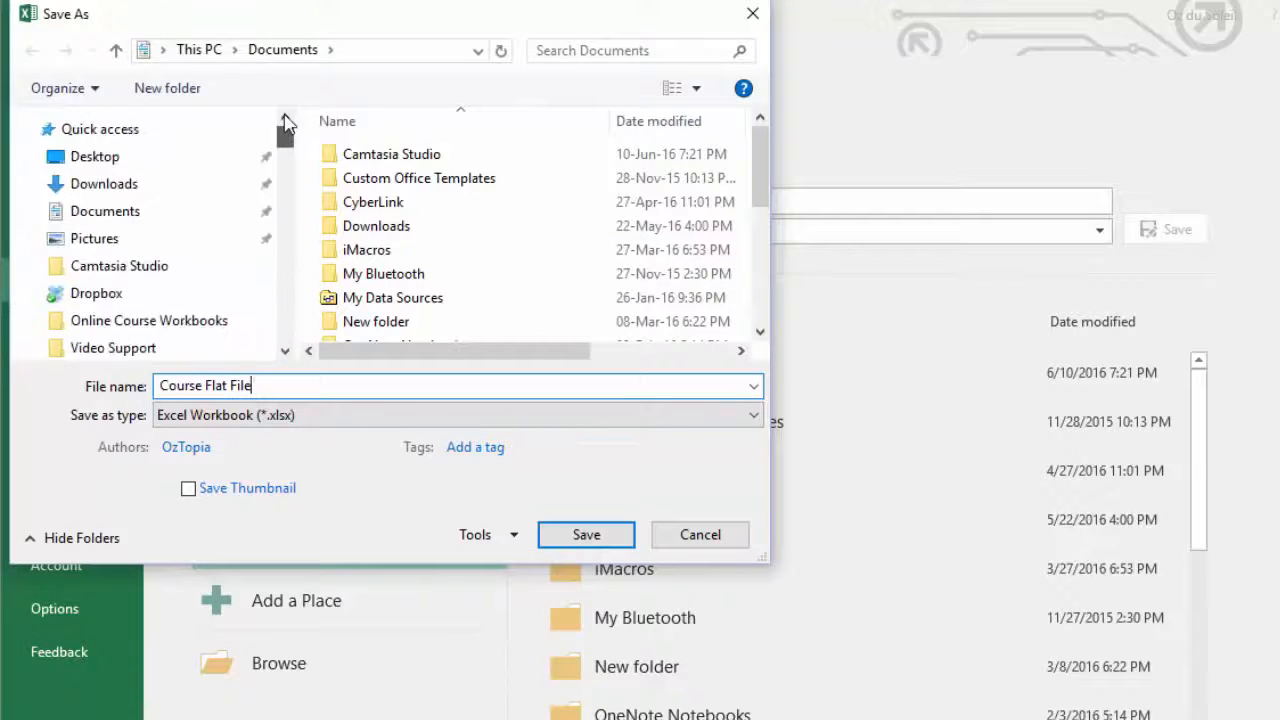
click(66, 158)
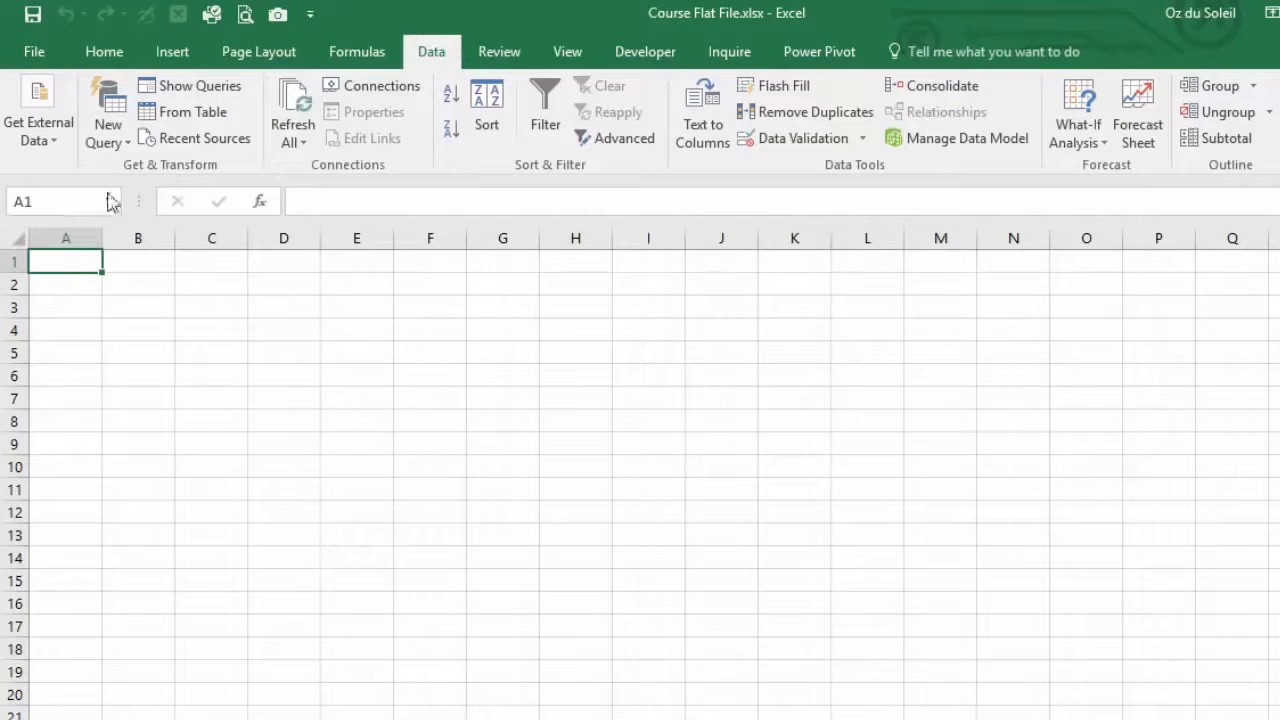
Step: Create a query from the CLASSES sheet of Course Import.xlsx on the Desktop and open it for editing
click(107, 132)
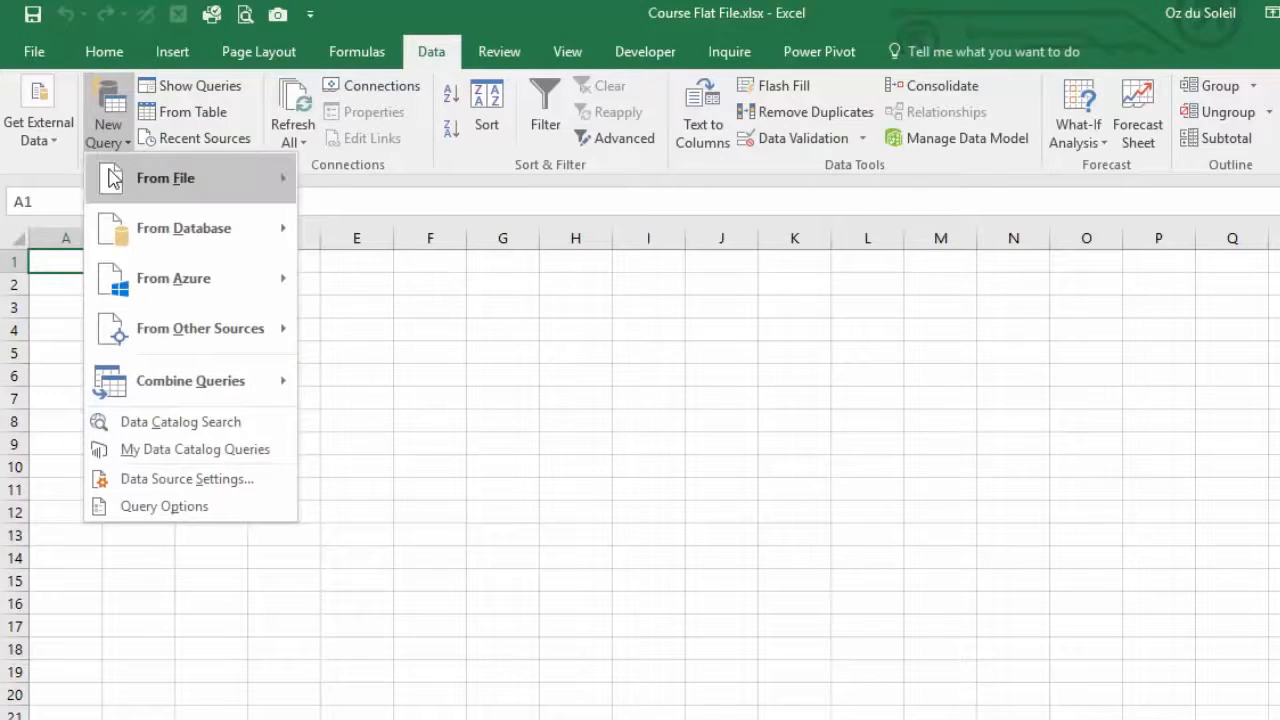
mouse_move(113, 178)
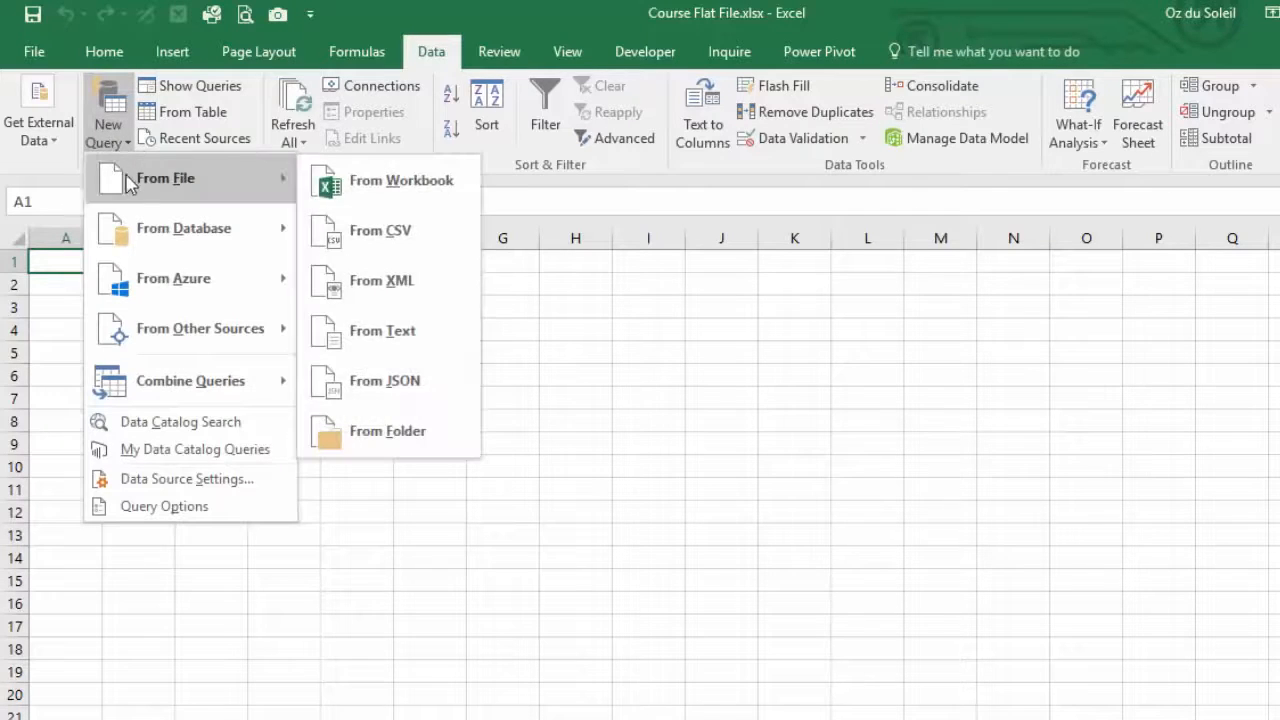
click(388, 189)
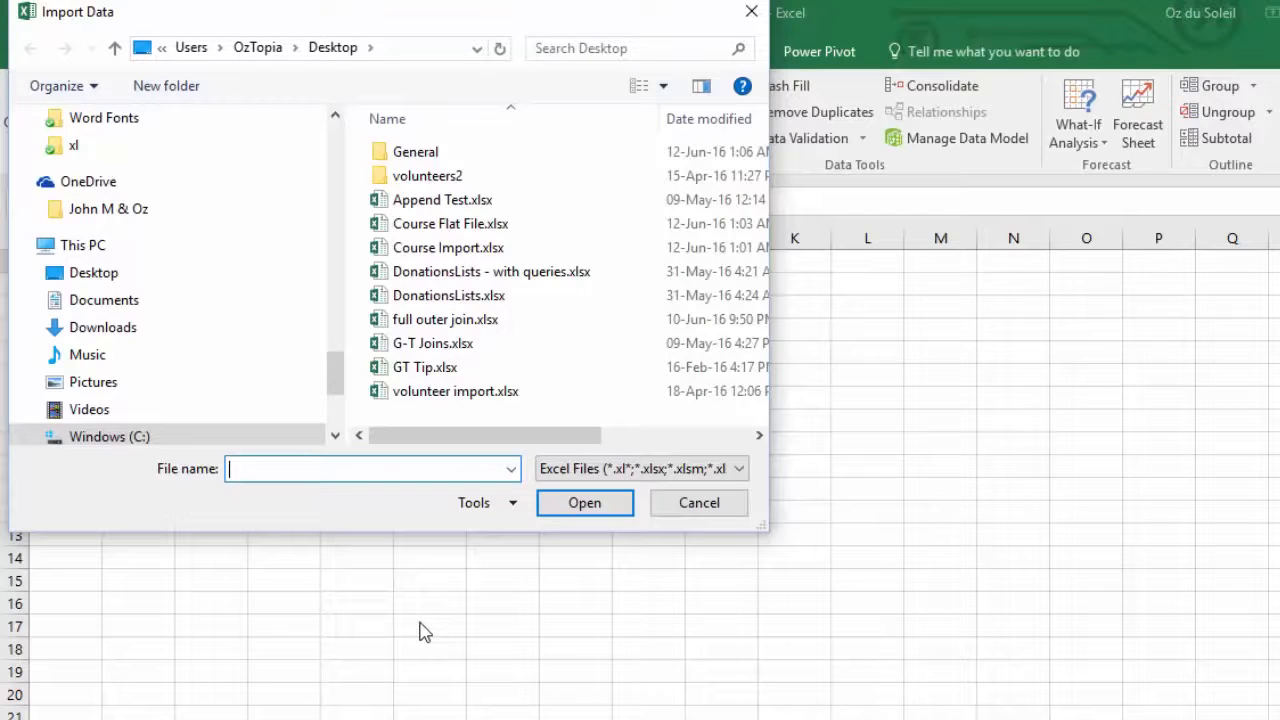
double_click(415, 248)
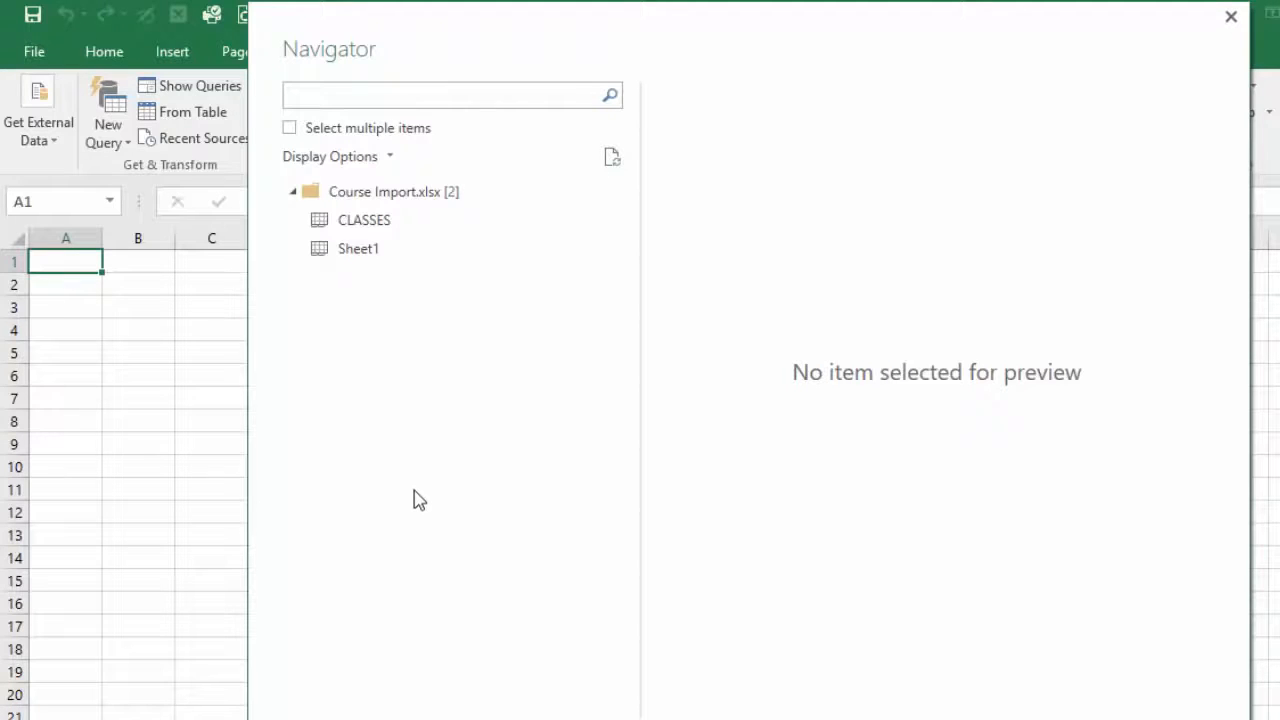
click(362, 222)
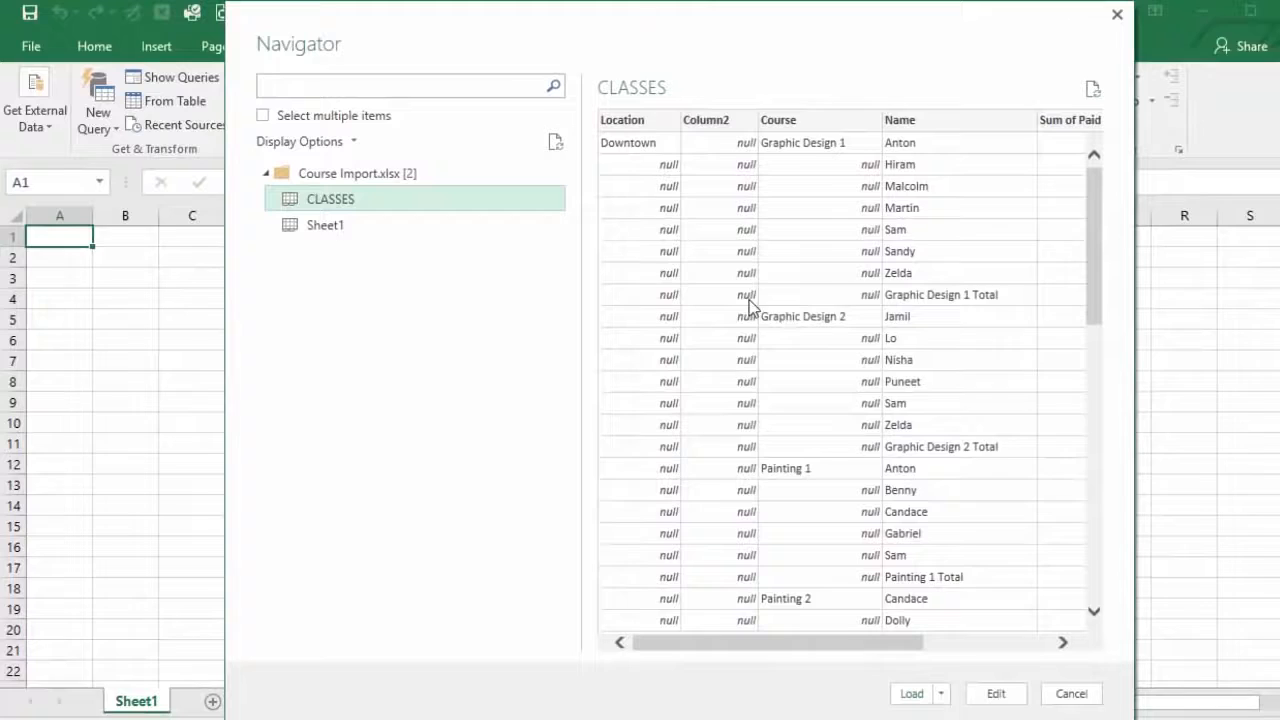
scroll(892, 380, down, 10)
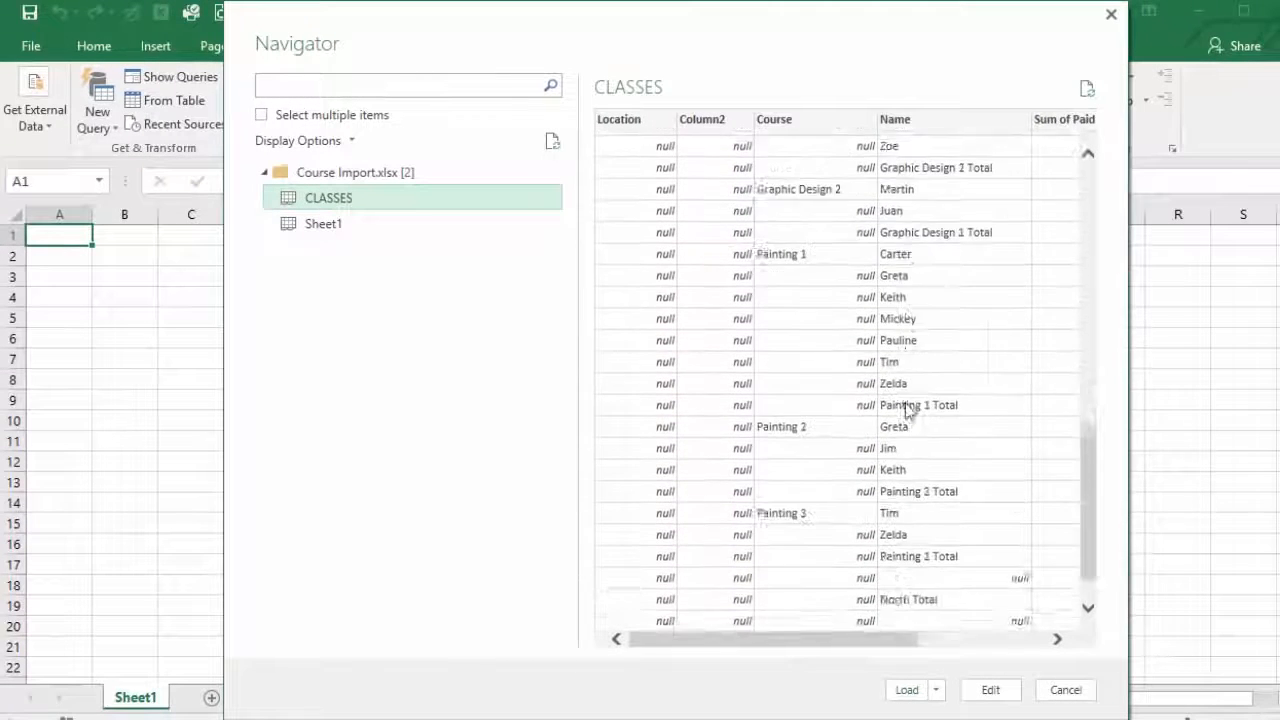
scroll(905, 408, up, 10)
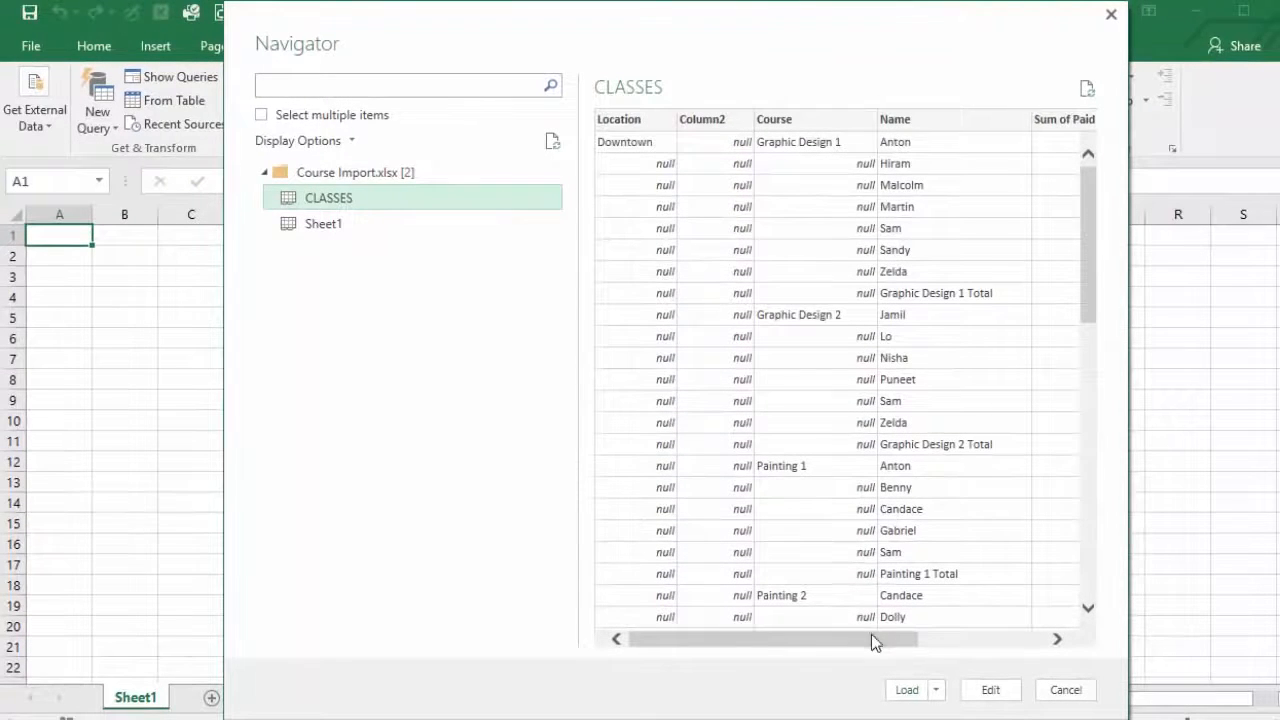
click(991, 692)
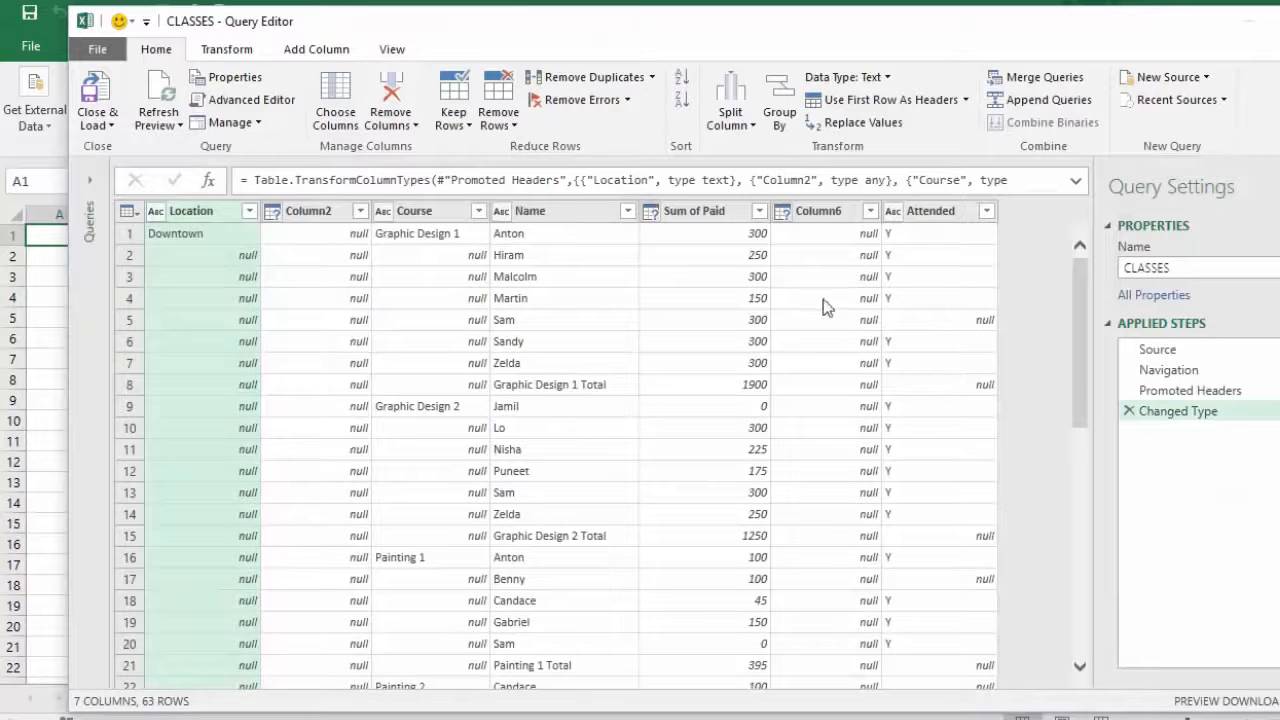
drag(848, 24, 790, 23)
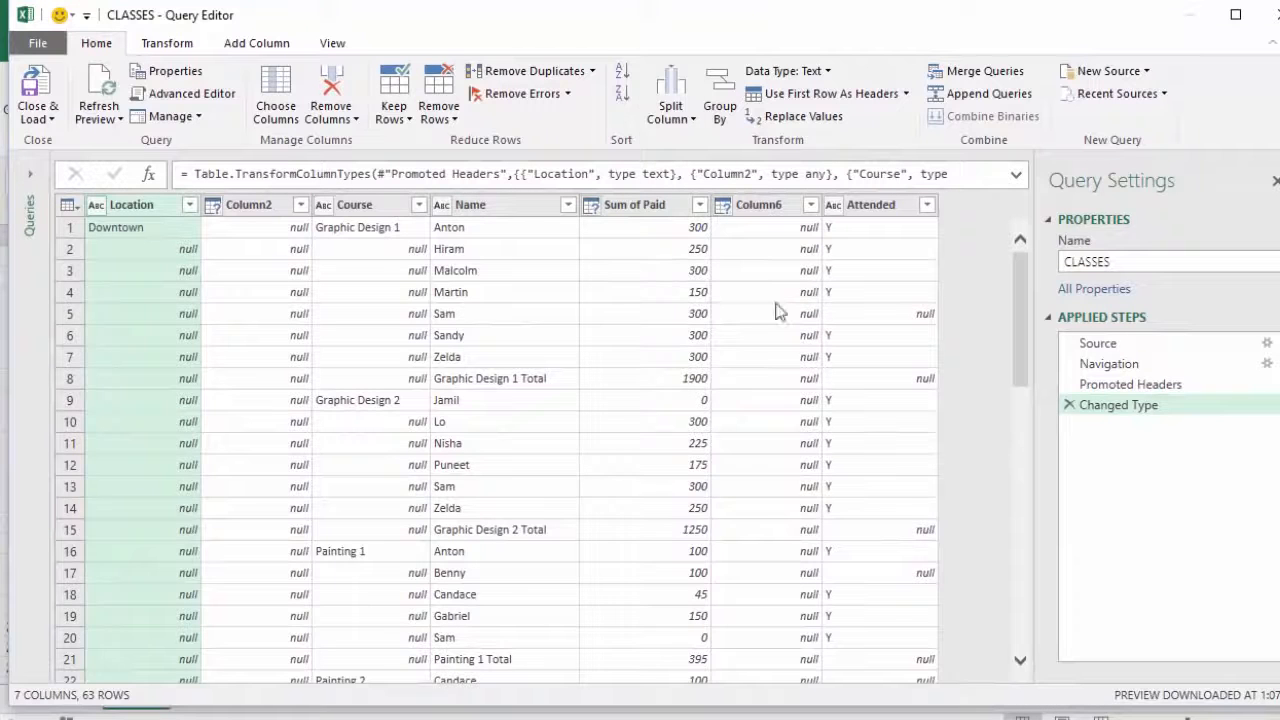
Step: Check the filter values of Column6 and remove that column from the CLASSES query
click(756, 205)
right_click(755, 205)
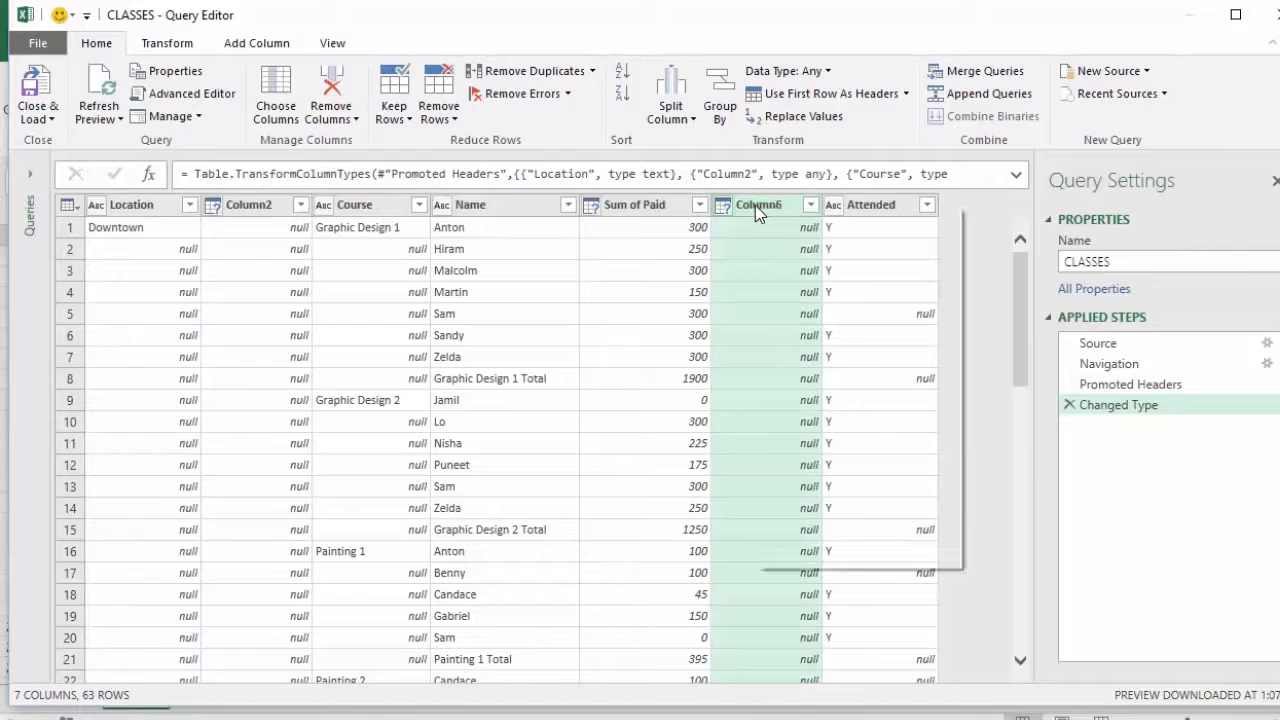
key(Escape)
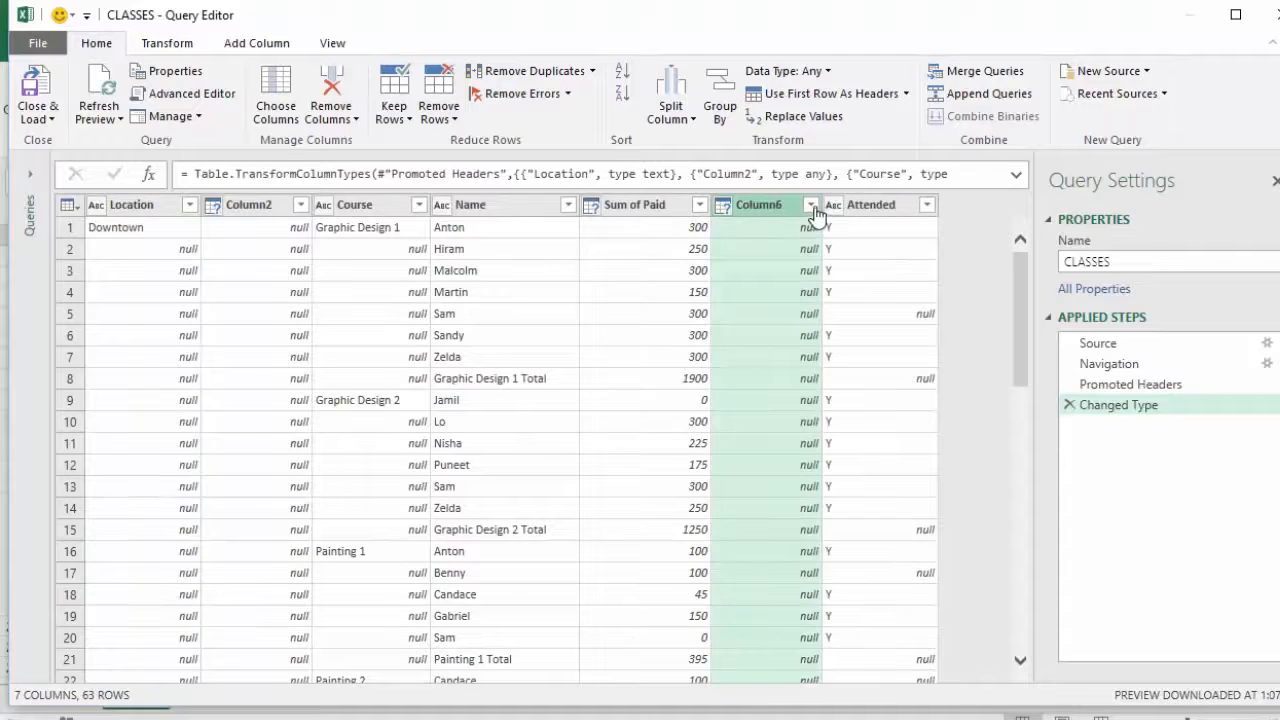
click(810, 205)
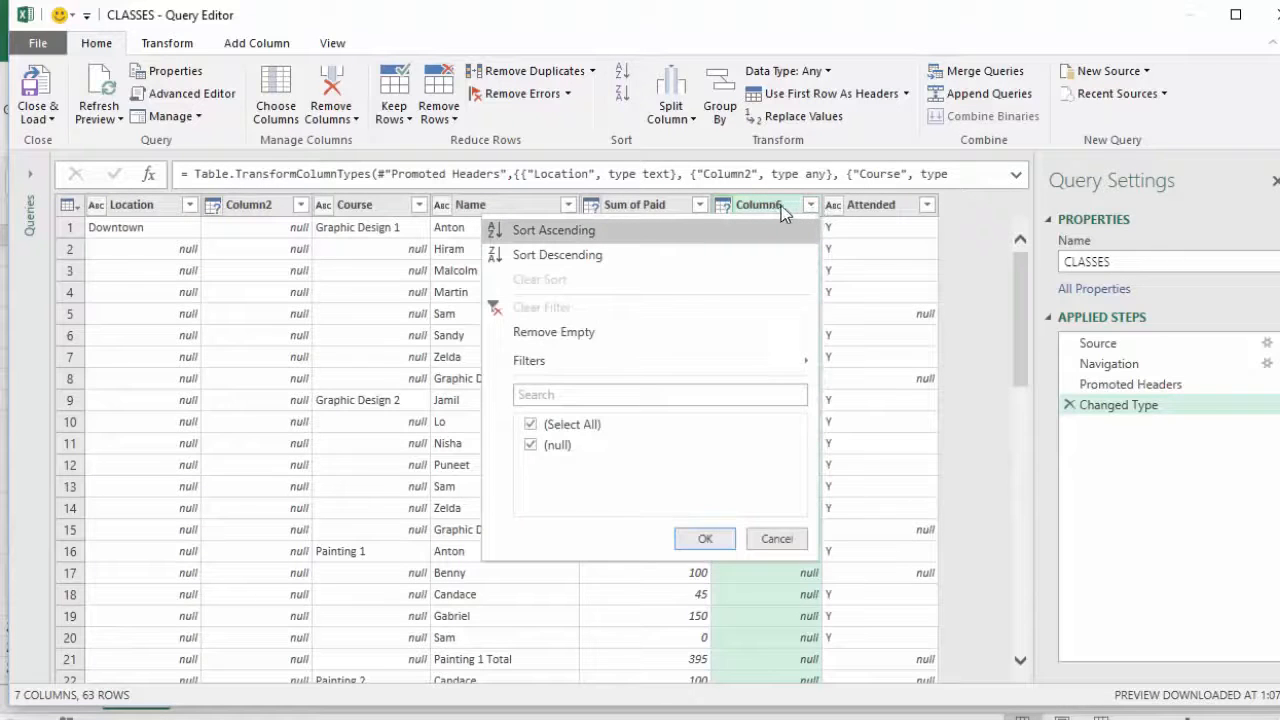
click(783, 210)
right_click(783, 210)
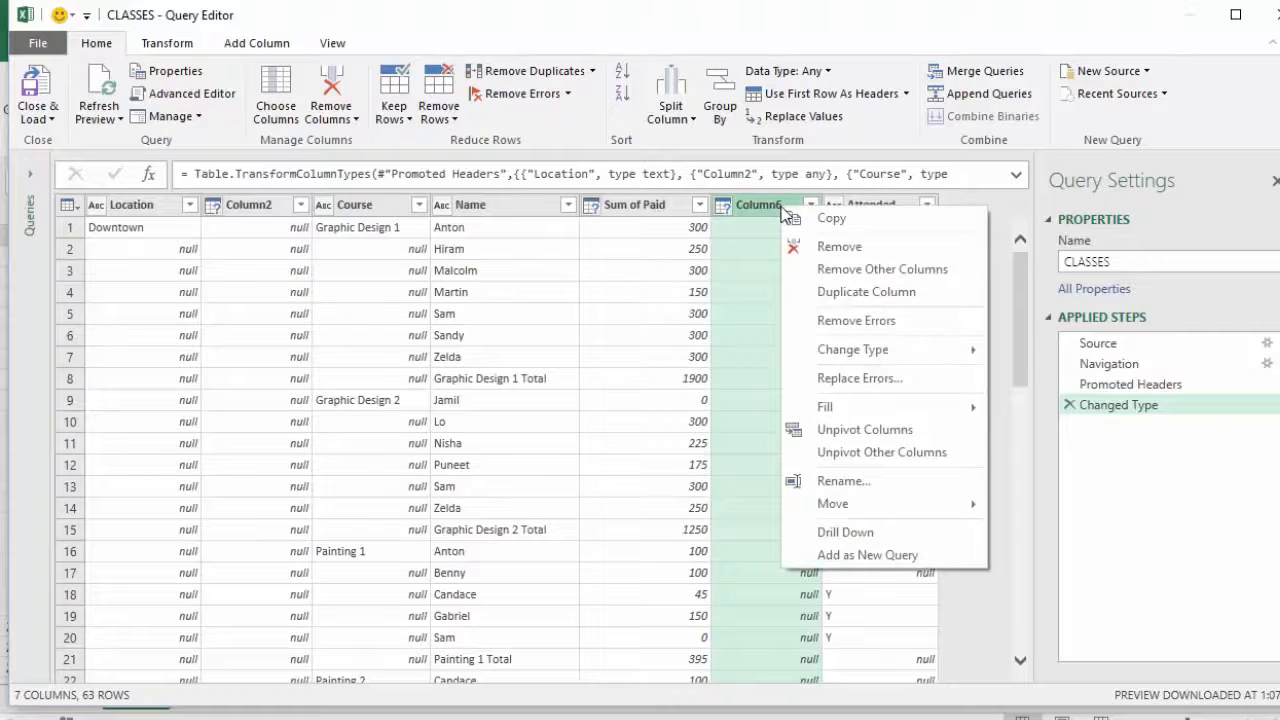
click(824, 246)
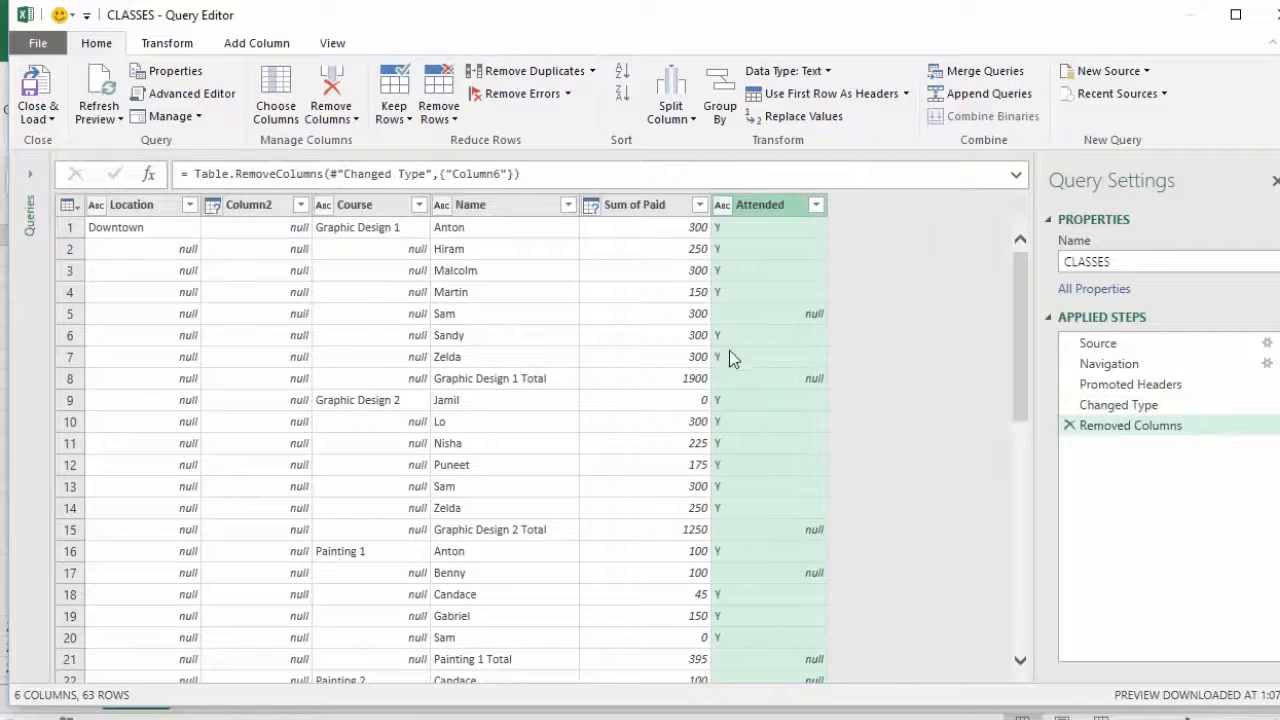
Step: Check the filter values of Column2, keeping all of them selected, and remove that column from the query
click(298, 210)
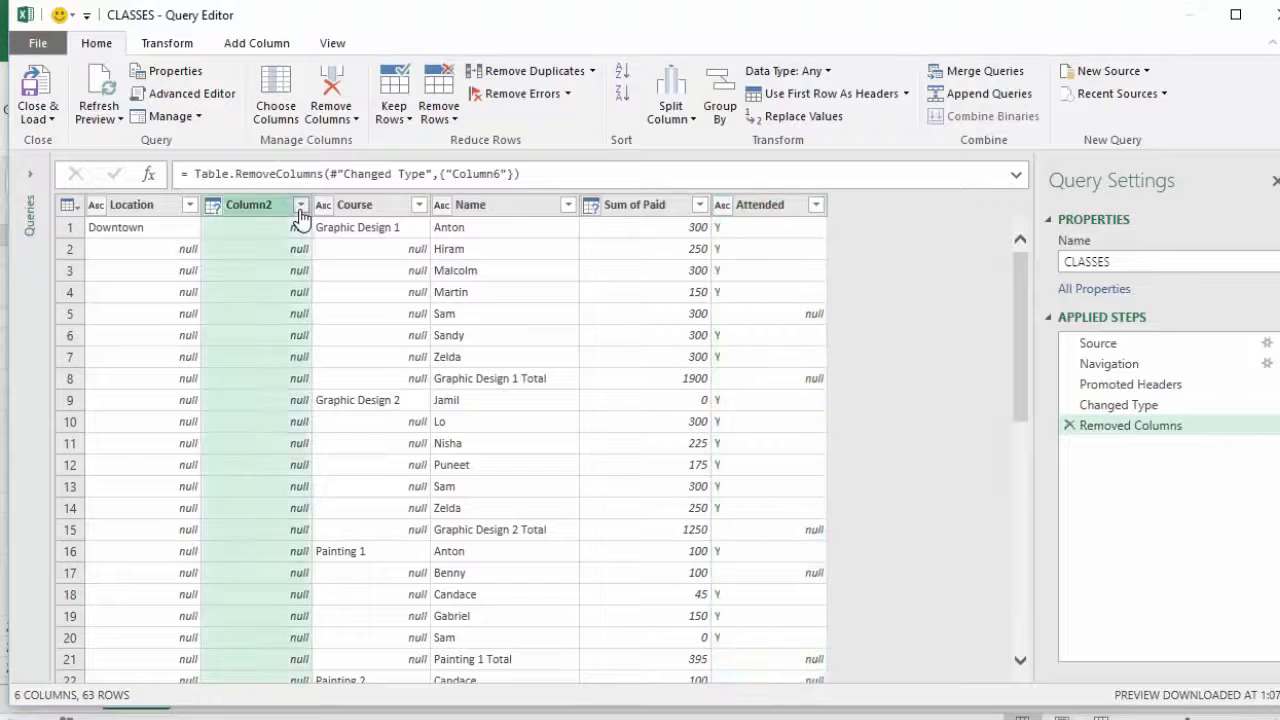
click(300, 206)
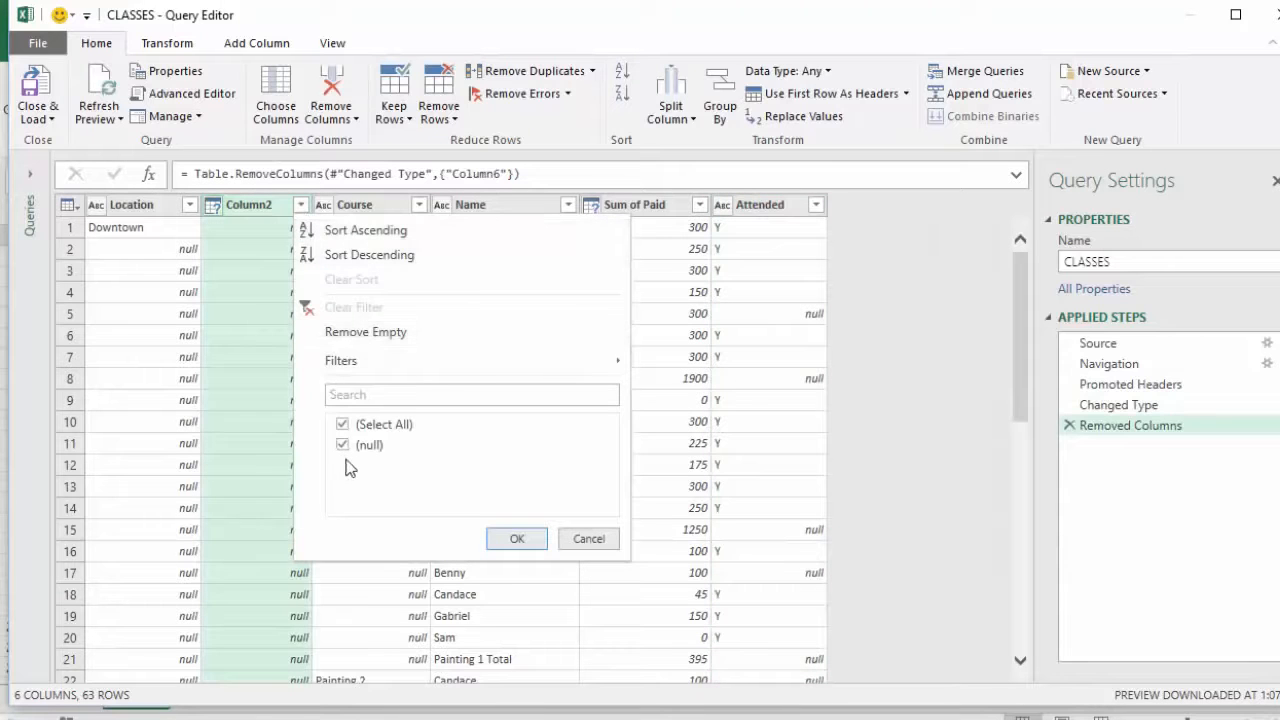
click(517, 541)
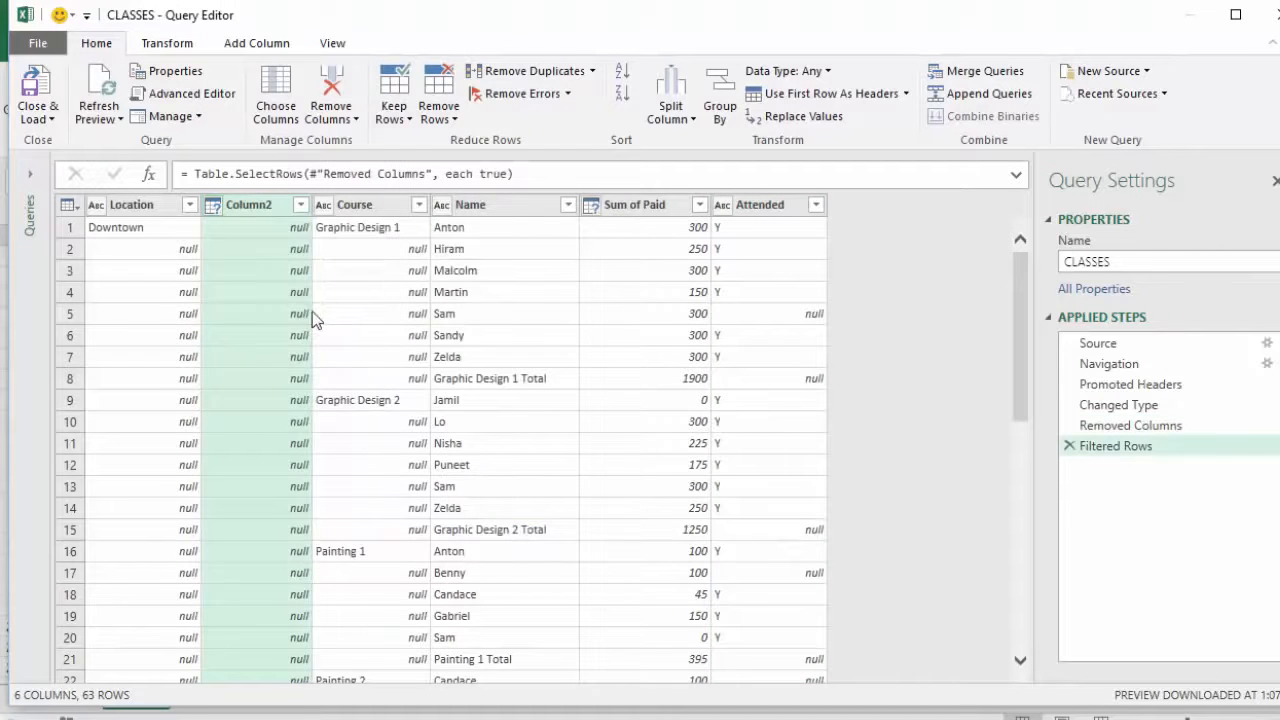
right_click(257, 209)
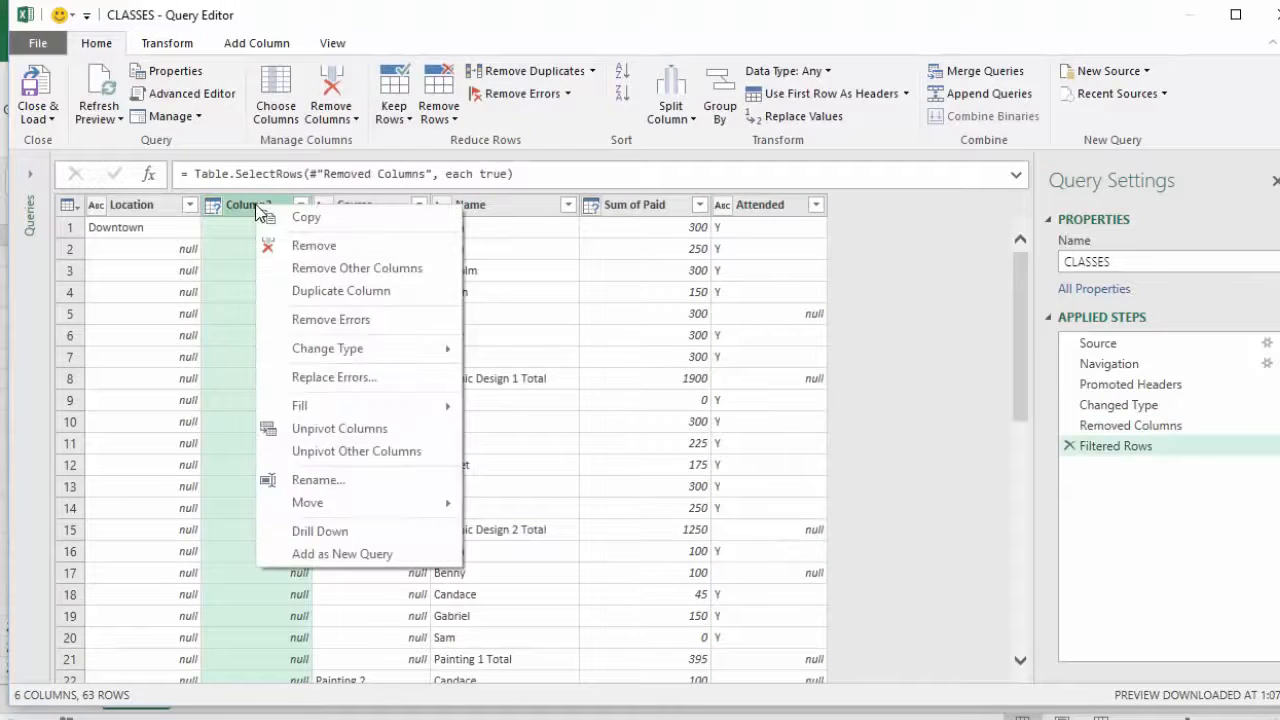
click(314, 246)
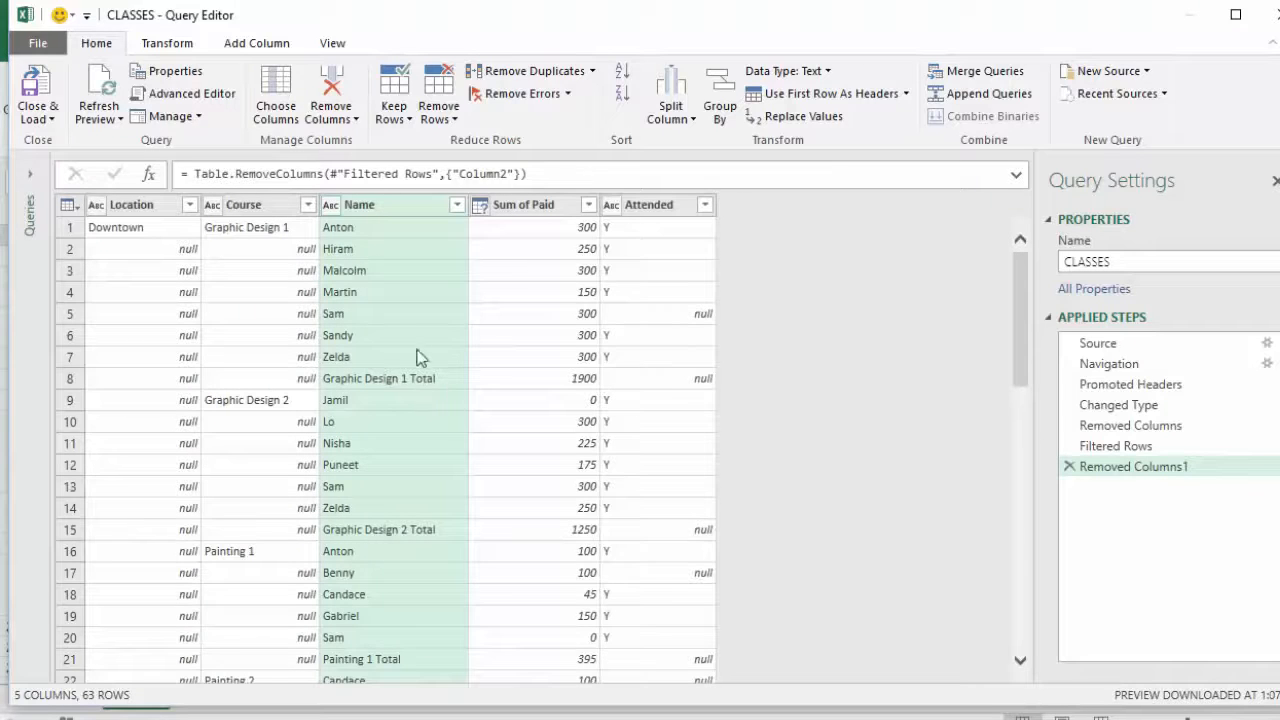
Step: Filter the Name column to keep only rows whose name does not contain Total
click(456, 204)
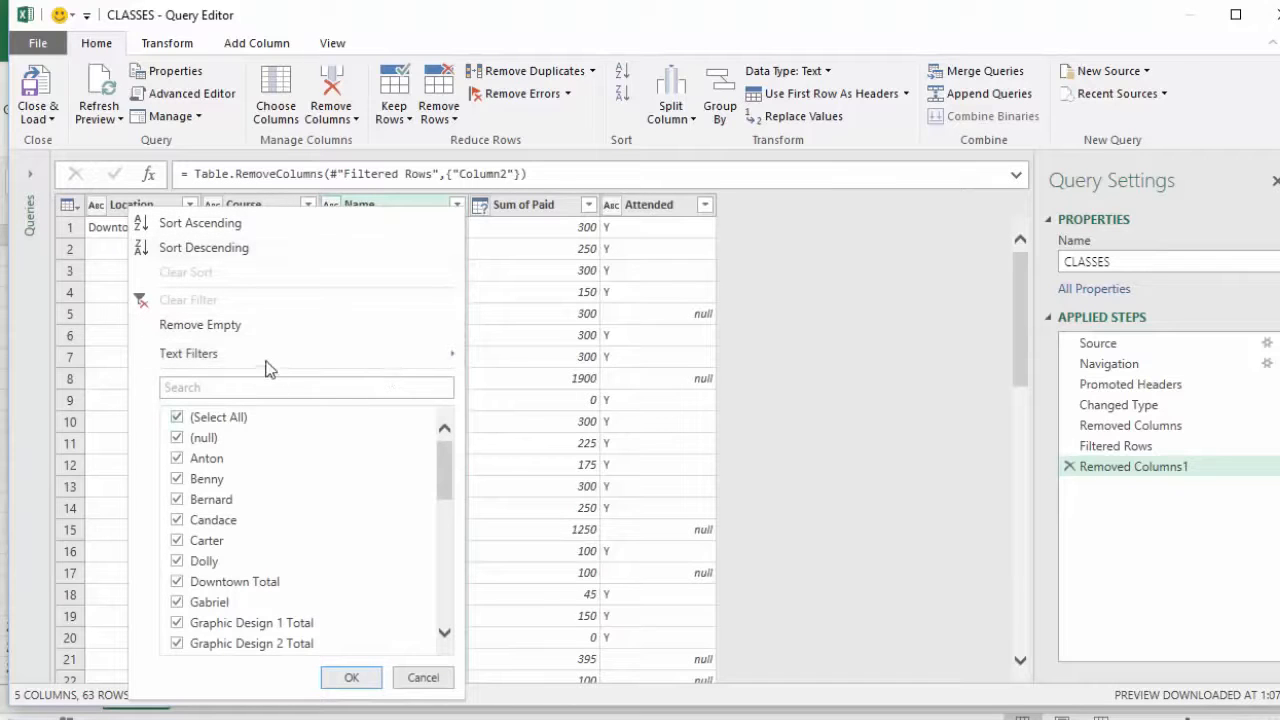
mouse_move(268, 368)
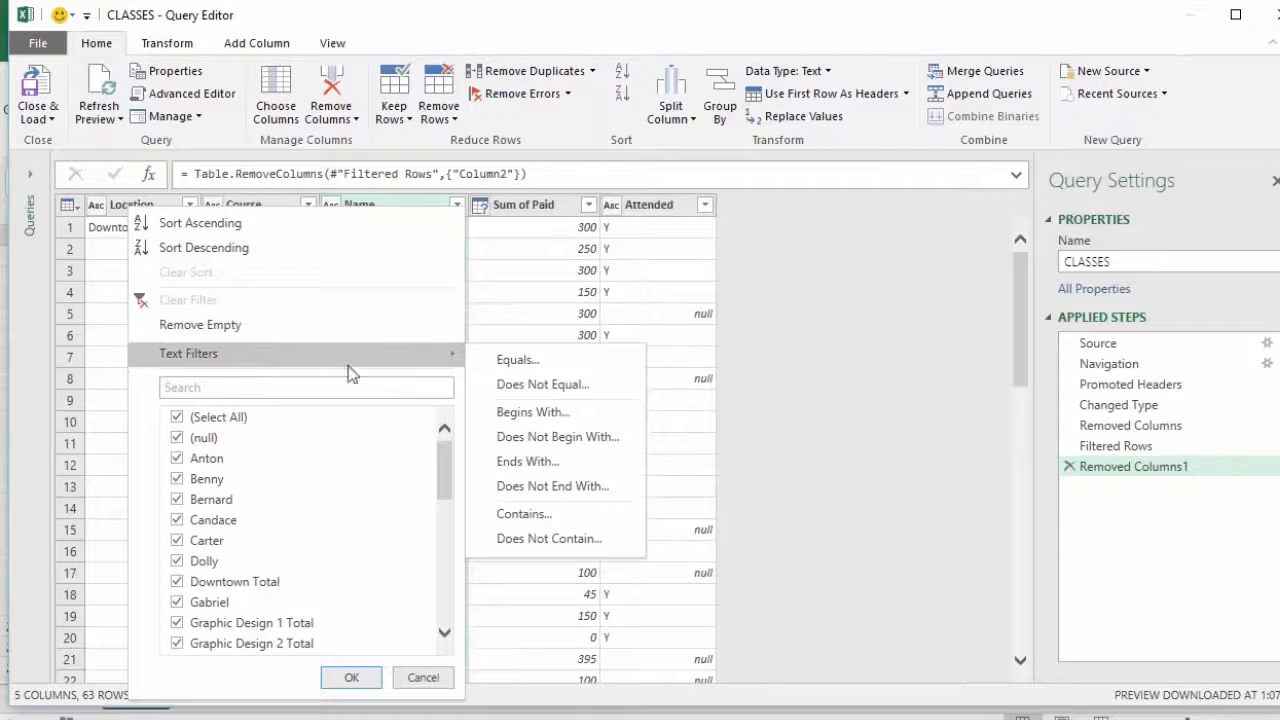
click(516, 540)
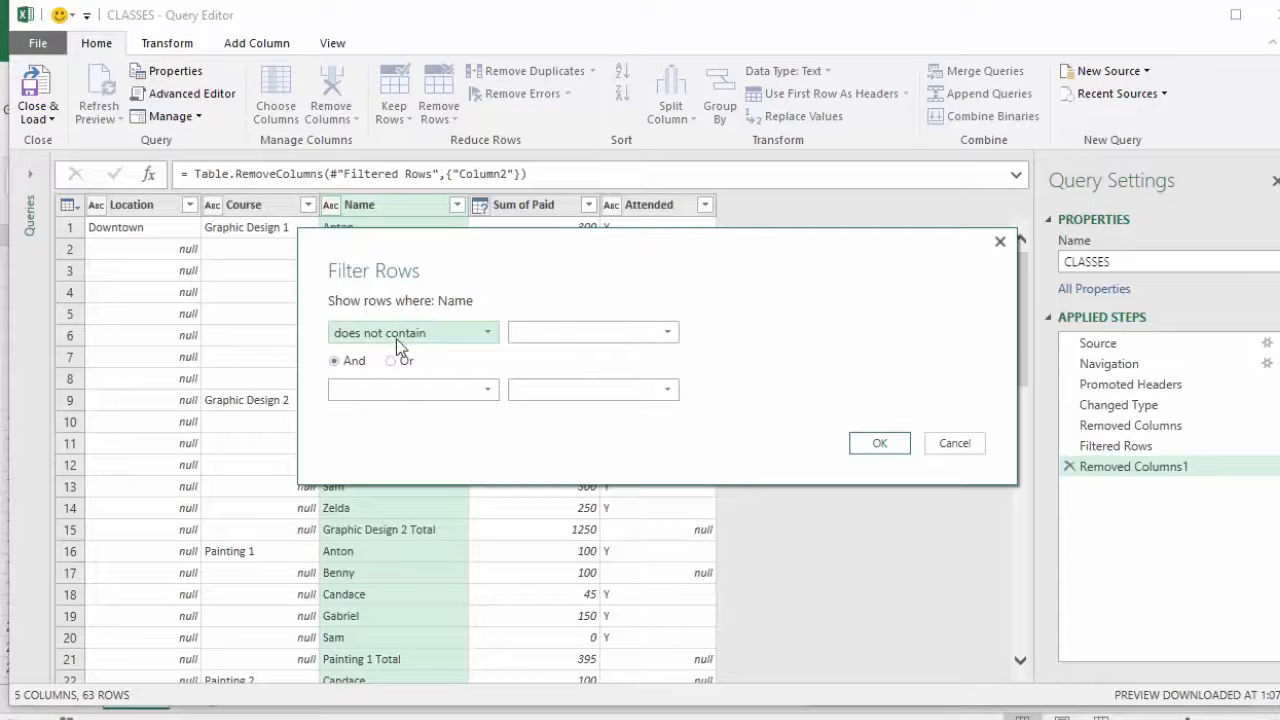
click(537, 331)
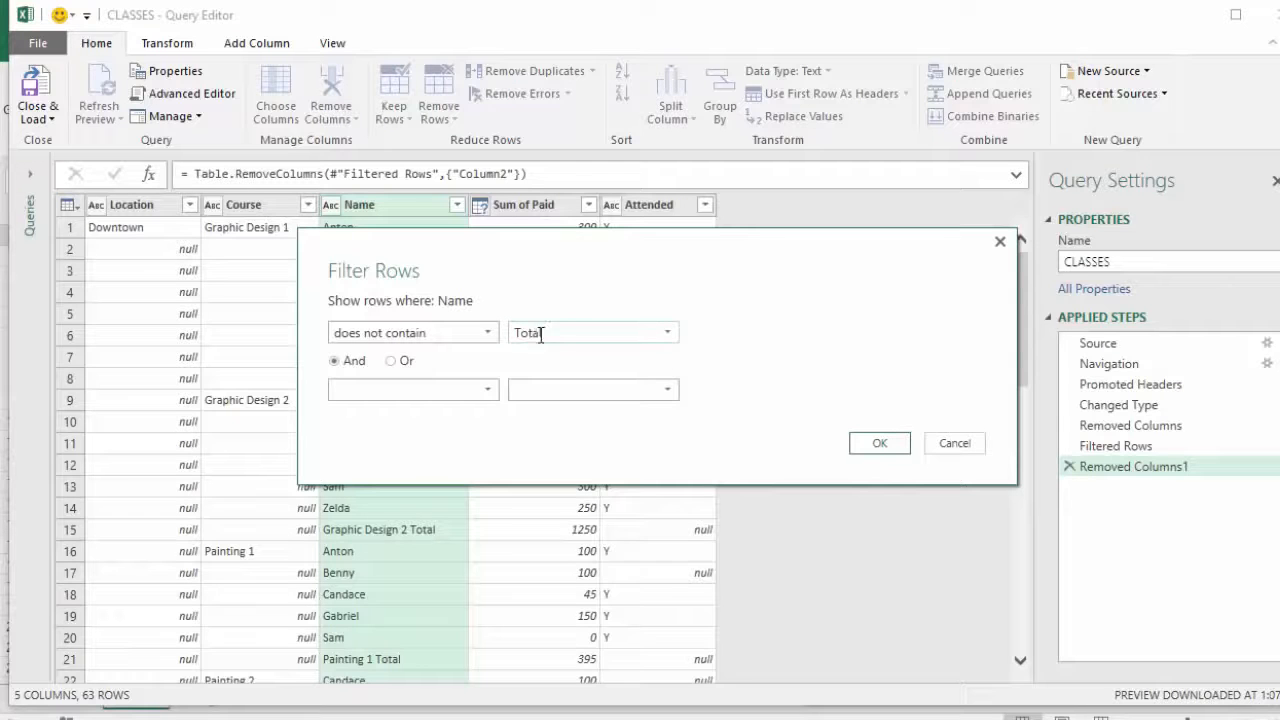
click(886, 446)
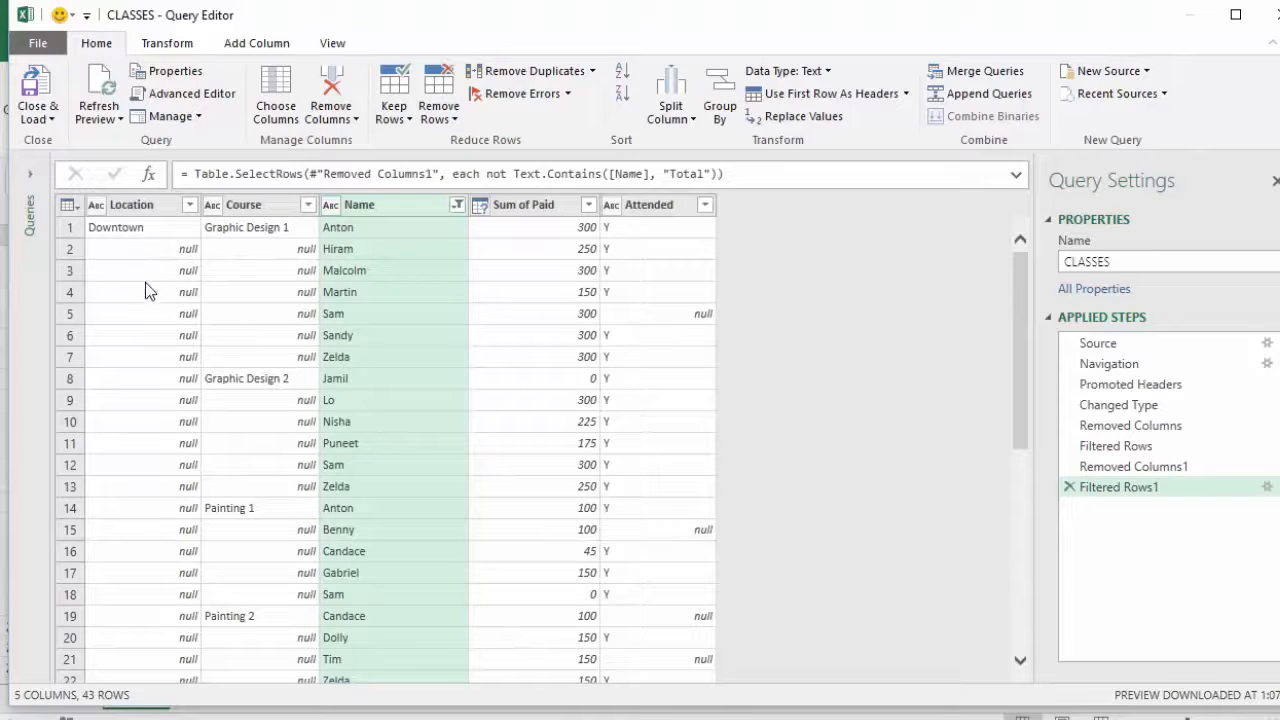
Step: Check the filtered rows and fill the Location column's empty cells down with the value above
scroll(138, 281, down, 5)
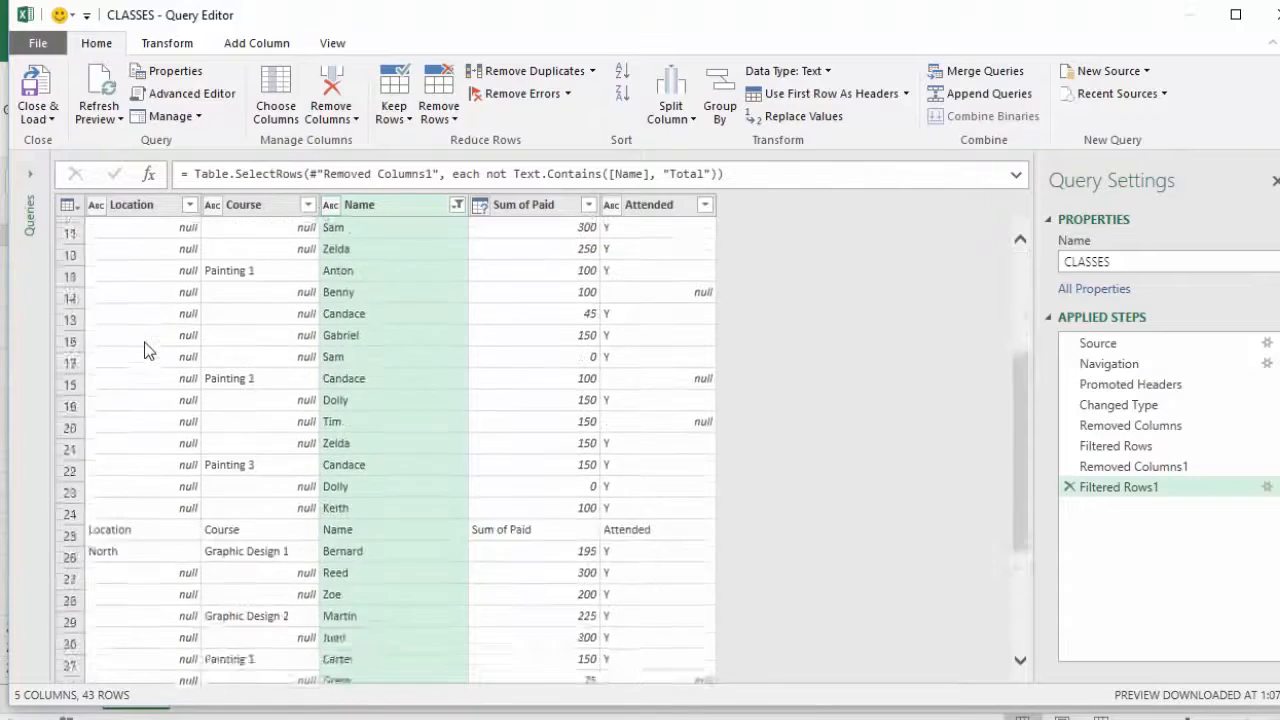
scroll(126, 450, down, 2)
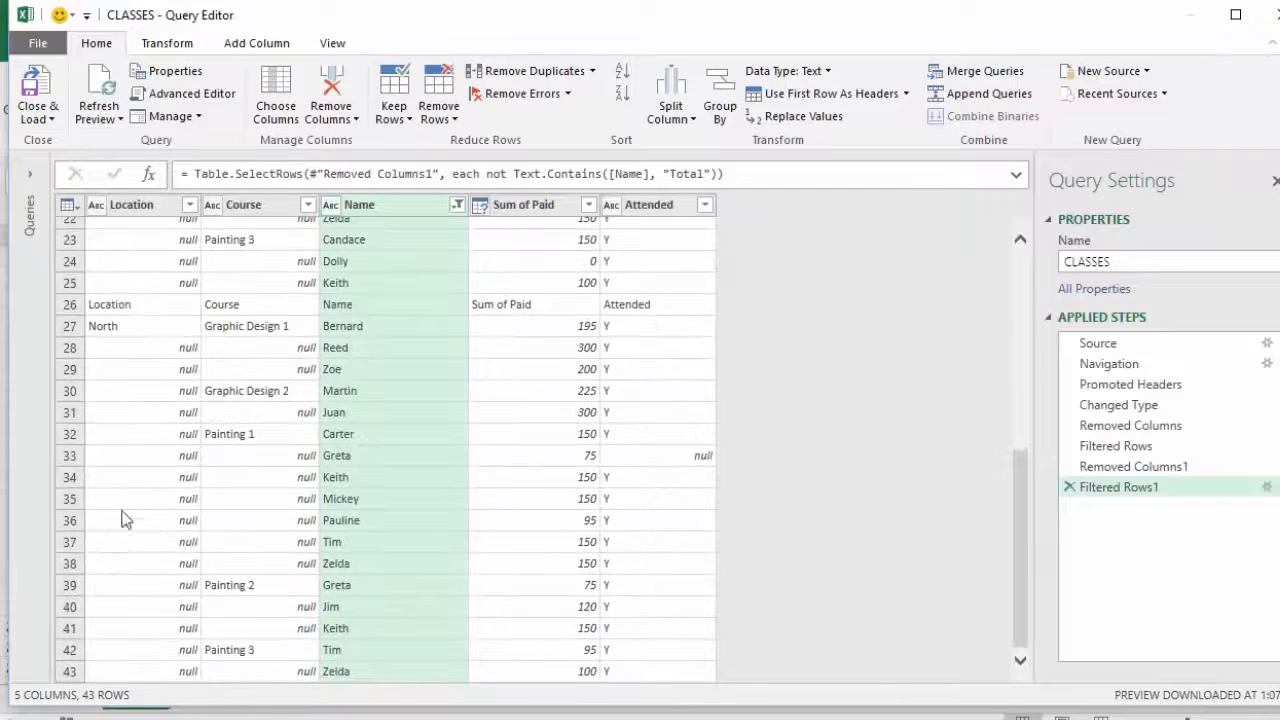
scroll(130, 529, up, 7)
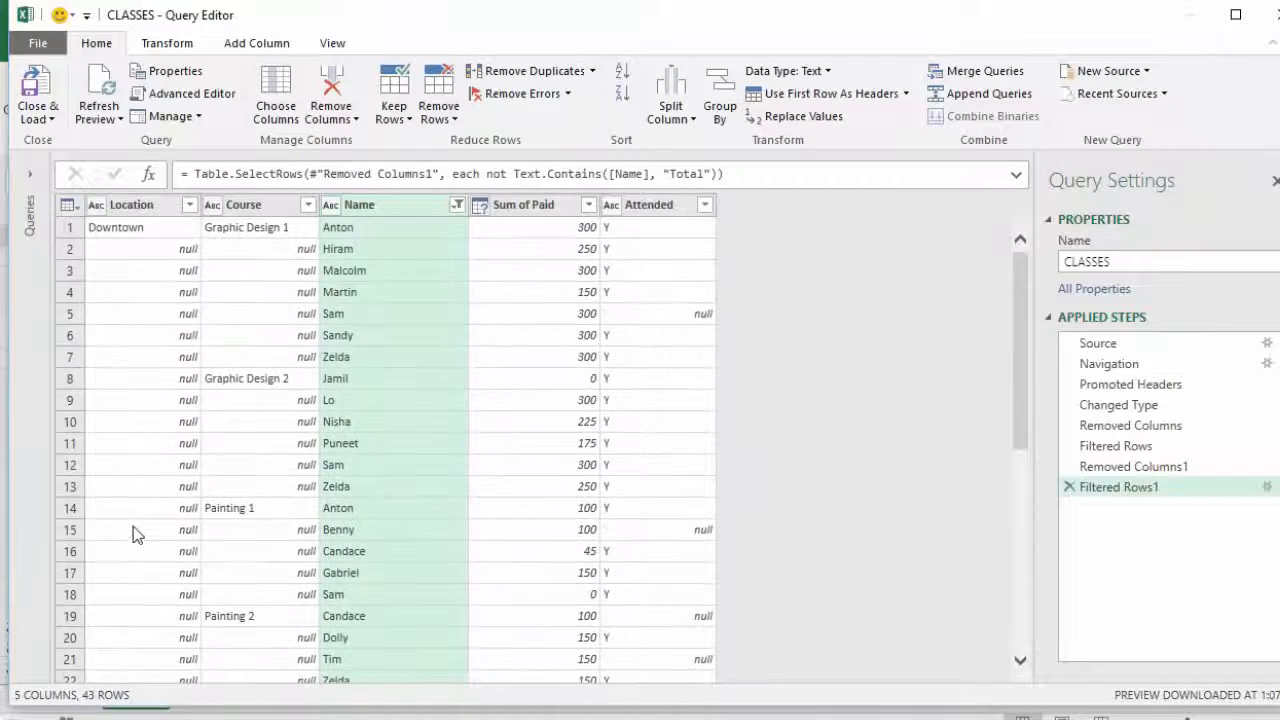
right_click(140, 204)
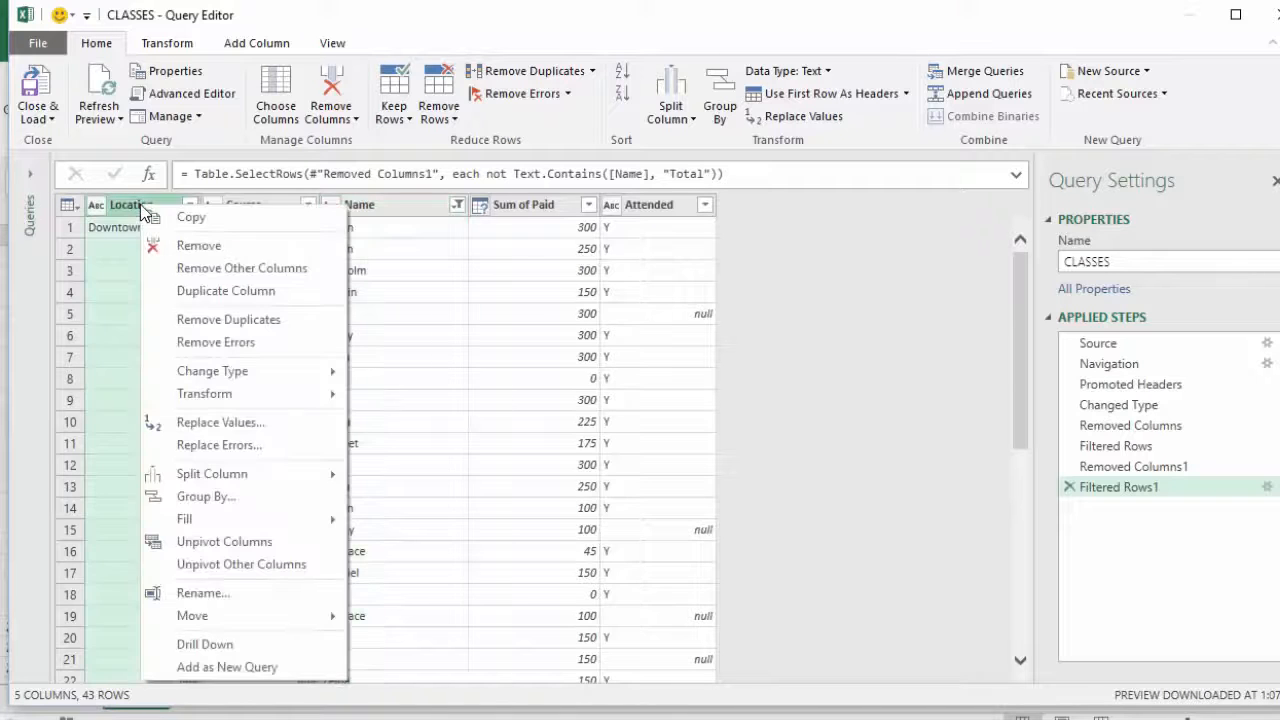
mouse_move(330, 519)
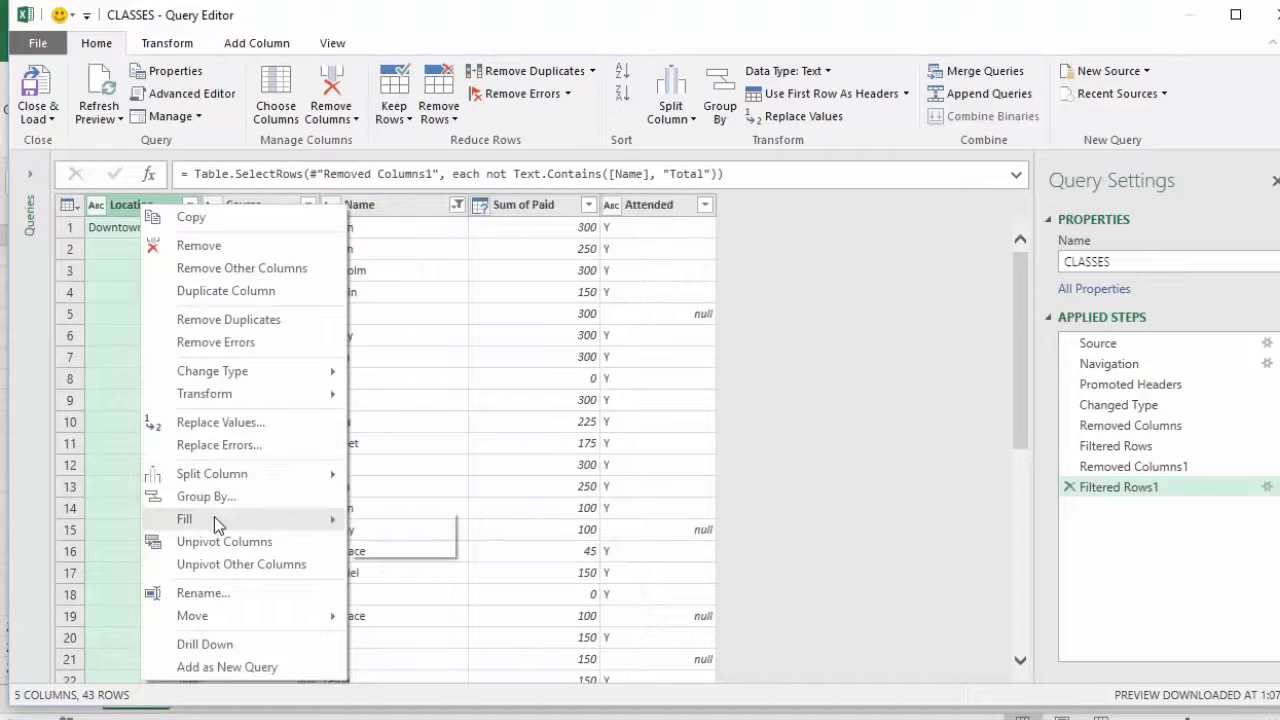
click(395, 522)
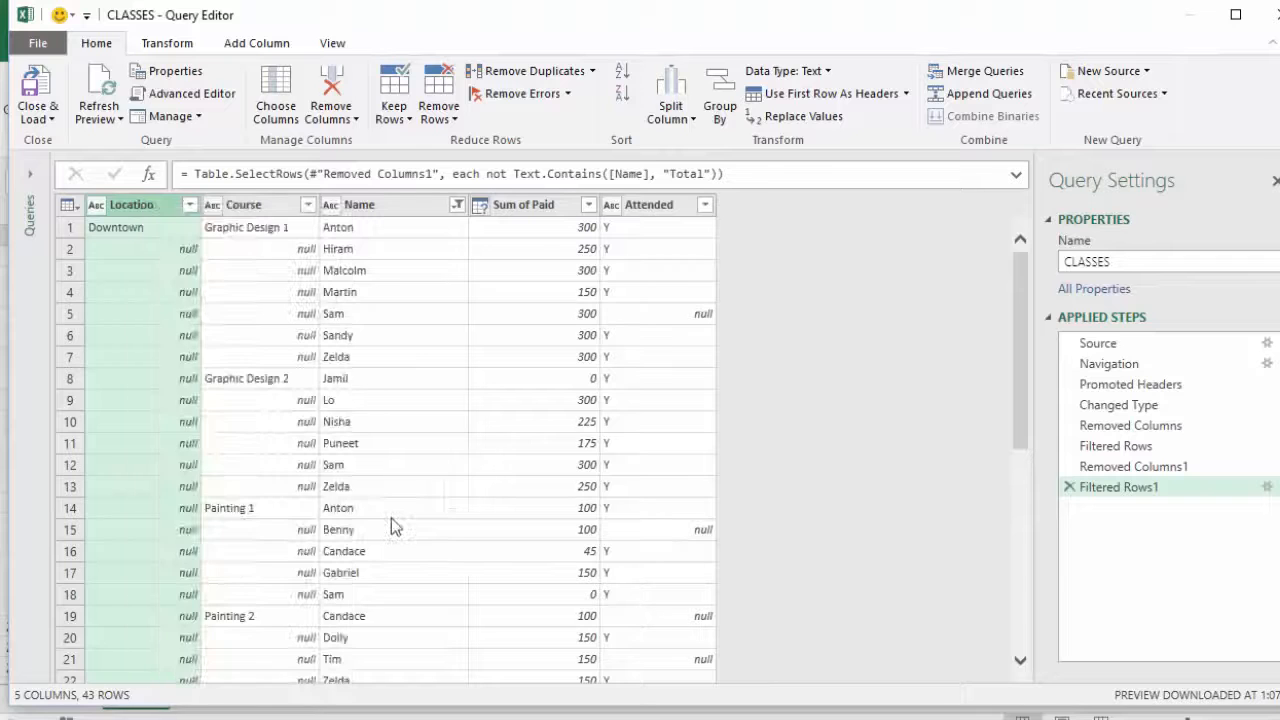
Step: Review the filled rows and filter the repeated header row out by excluding the value Location from the Location column
scroll(147, 289, down, 1)
scroll(146, 285, down, 6)
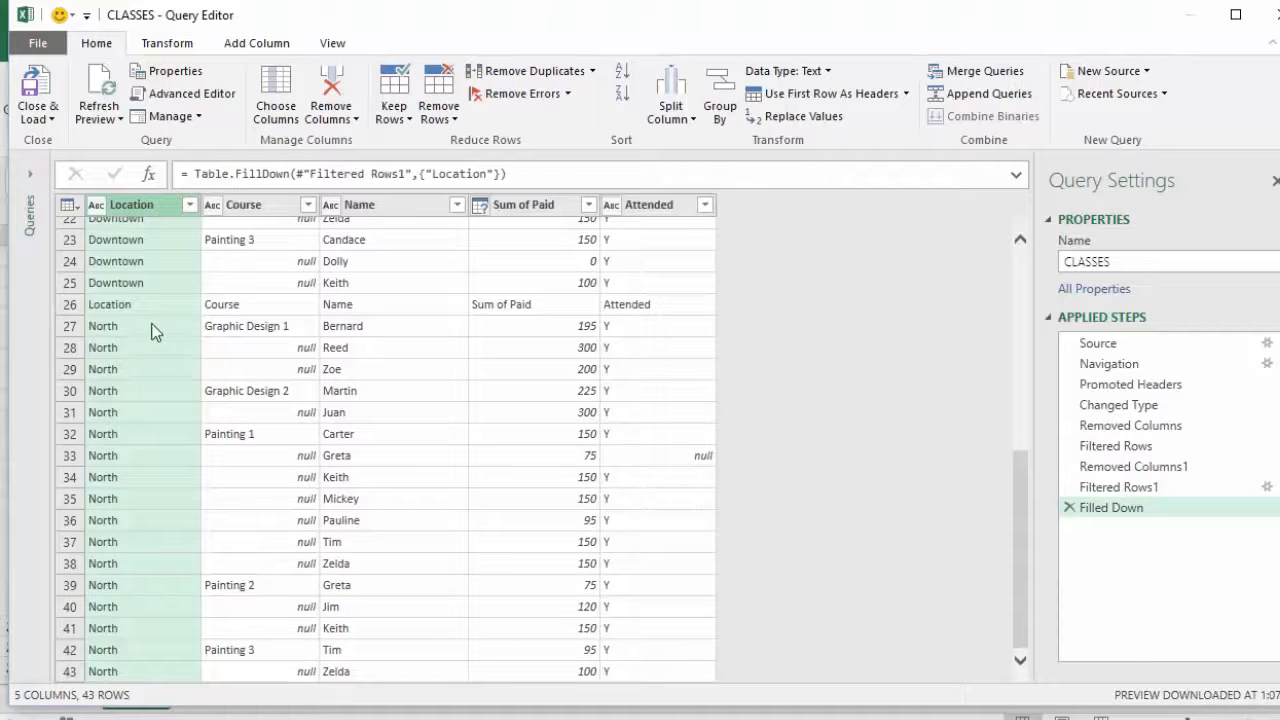
scroll(128, 641, up, 7)
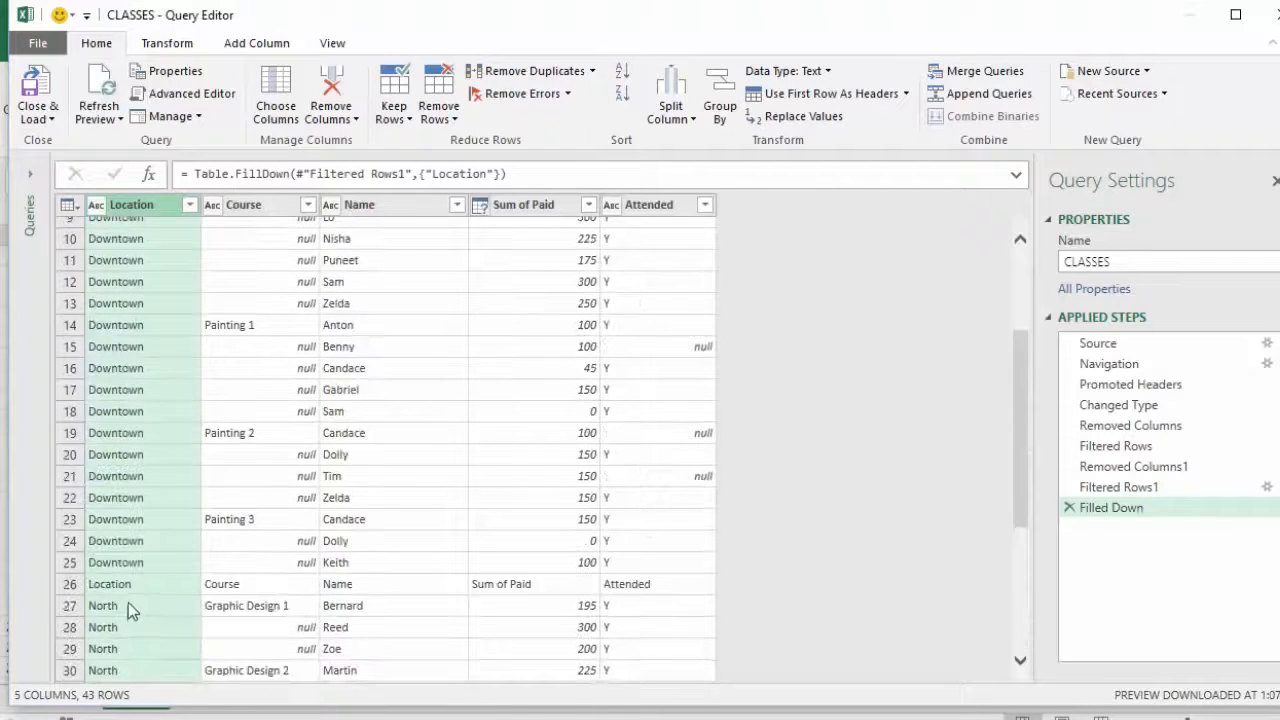
scroll(129, 599, down, 5)
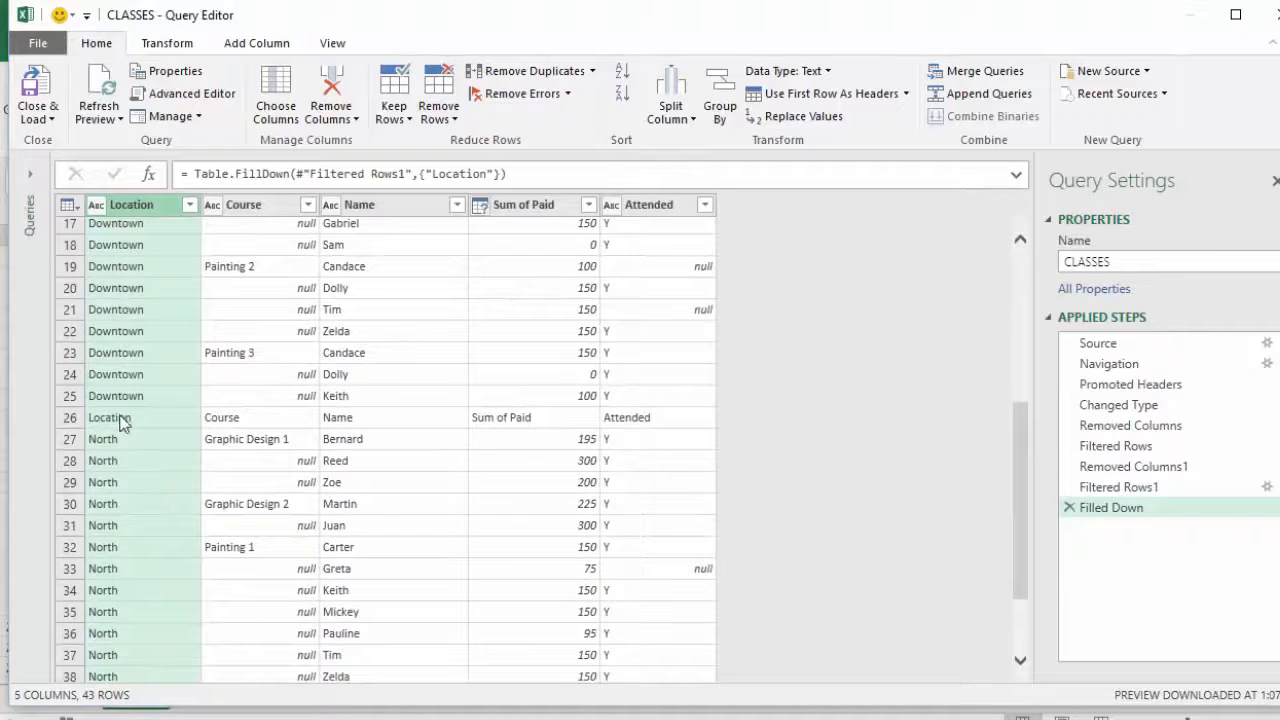
scroll(150, 495, up, 1)
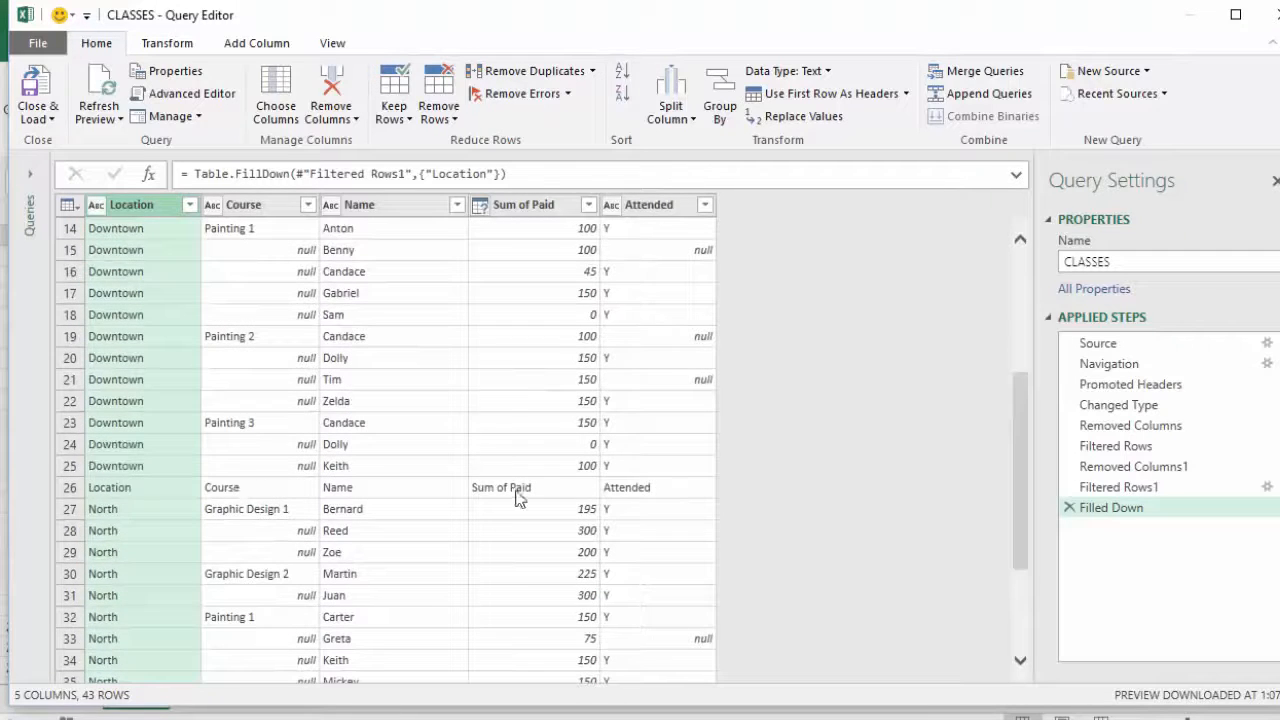
scroll(171, 521, up, 4)
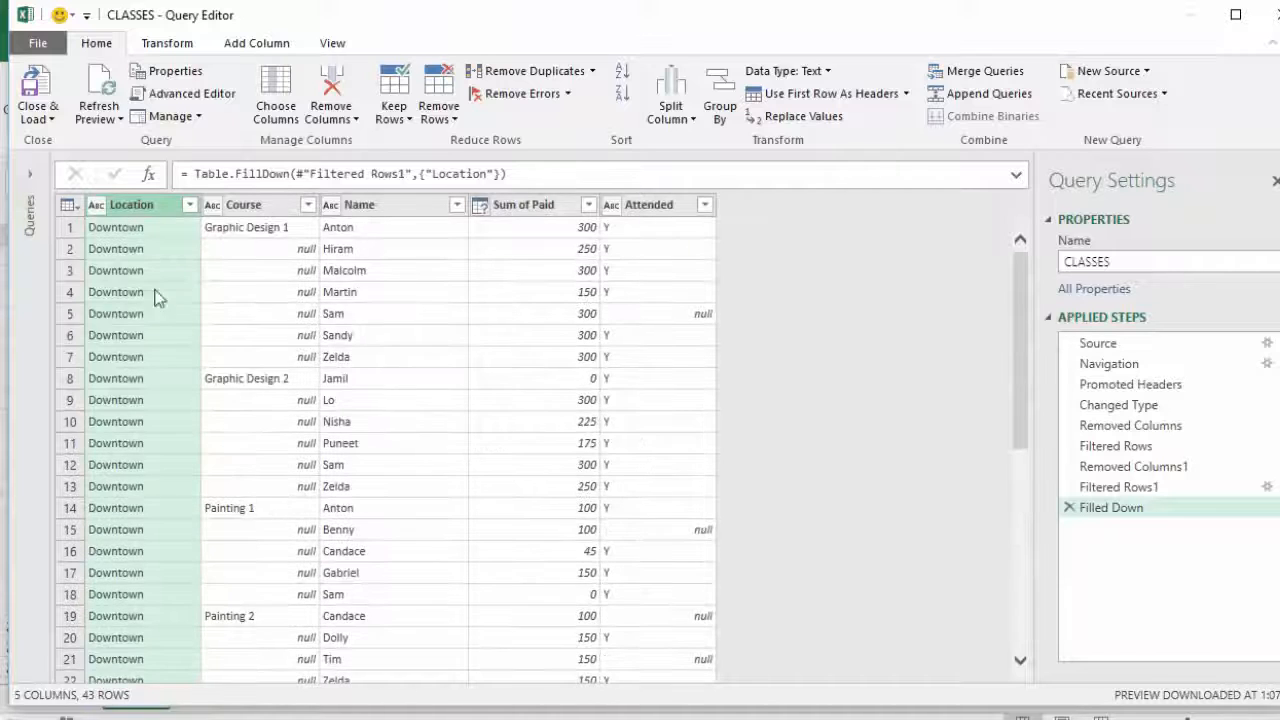
click(191, 208)
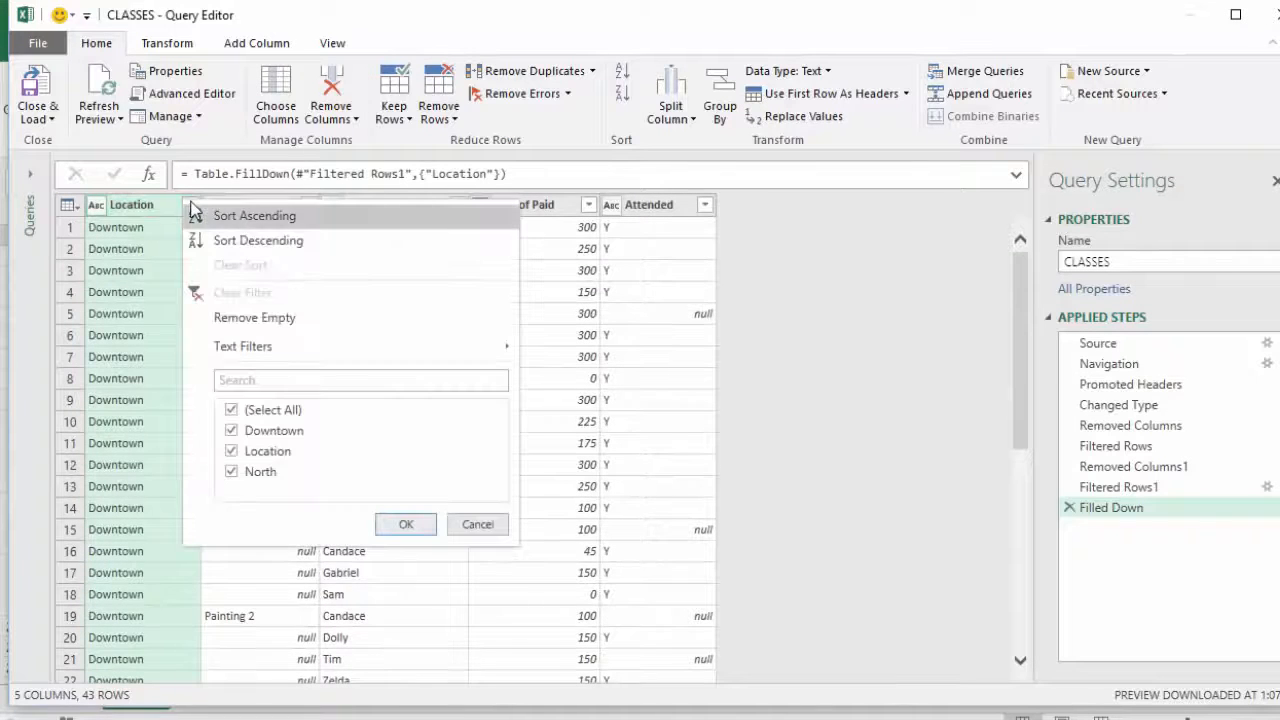
click(231, 453)
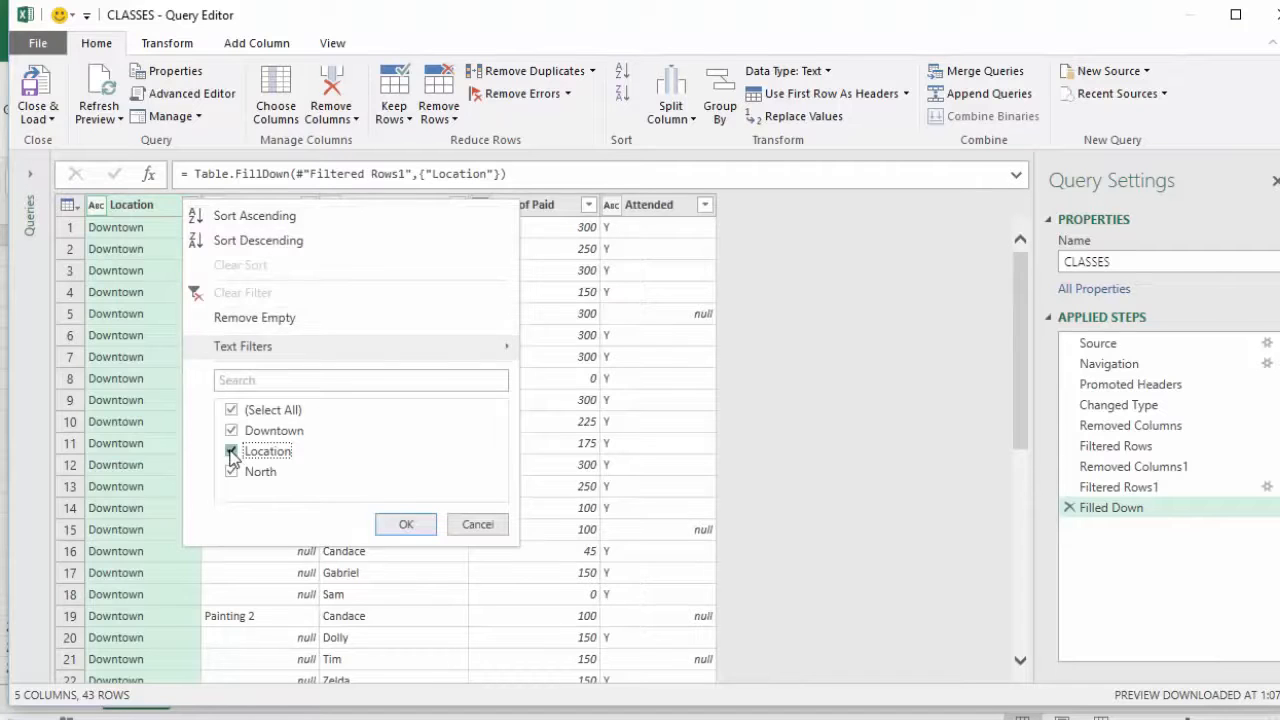
click(416, 528)
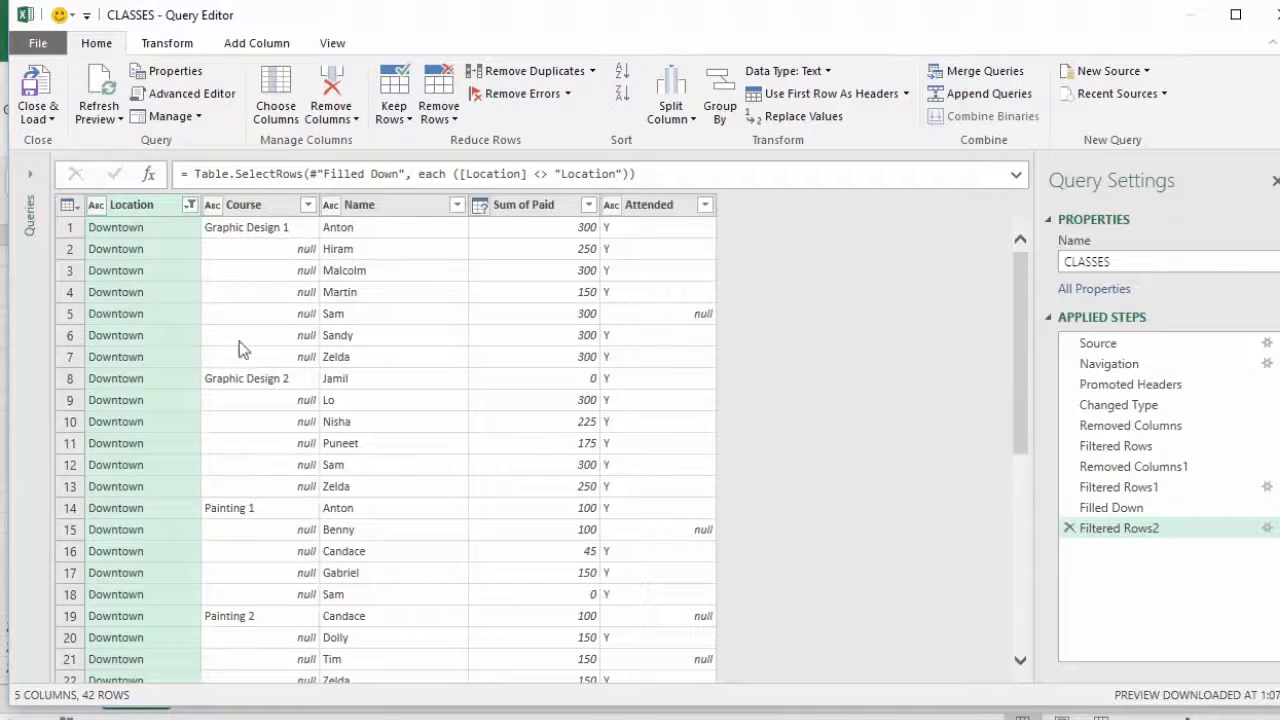
Step: Fill the Course column's values down into its empty cells and set the Sum of Paid data type to Currency
right_click(257, 208)
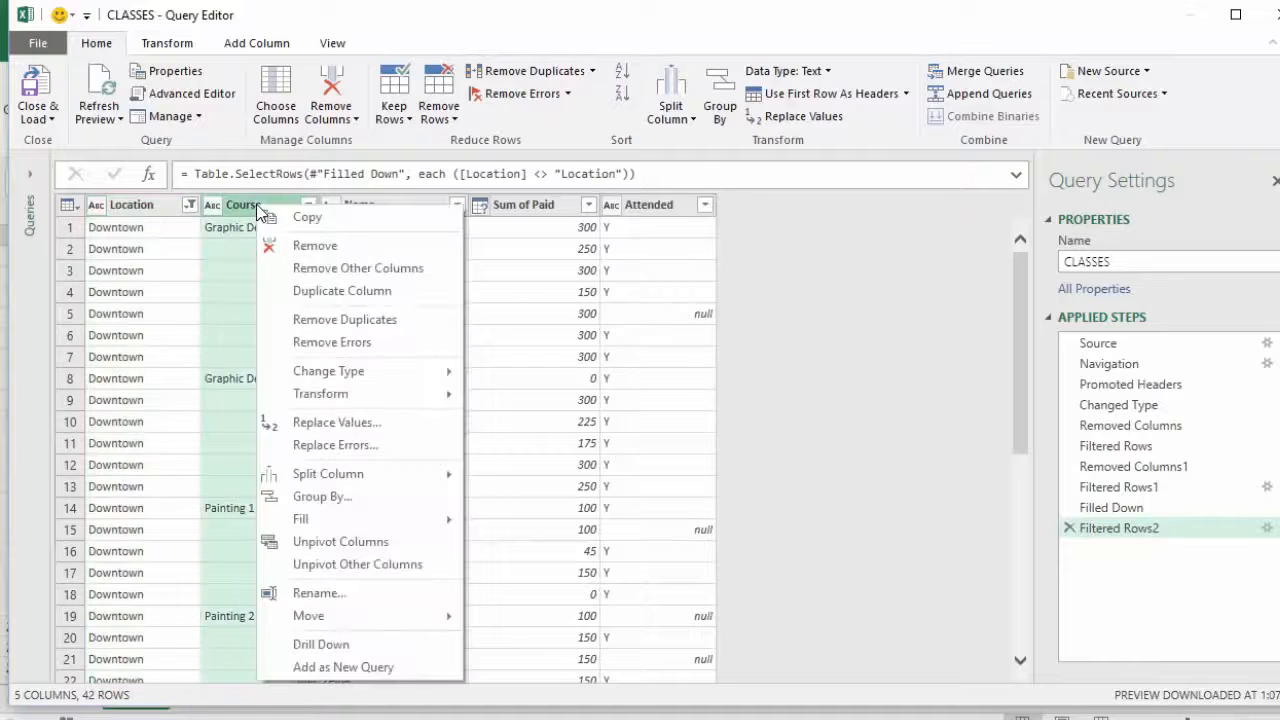
mouse_move(297, 525)
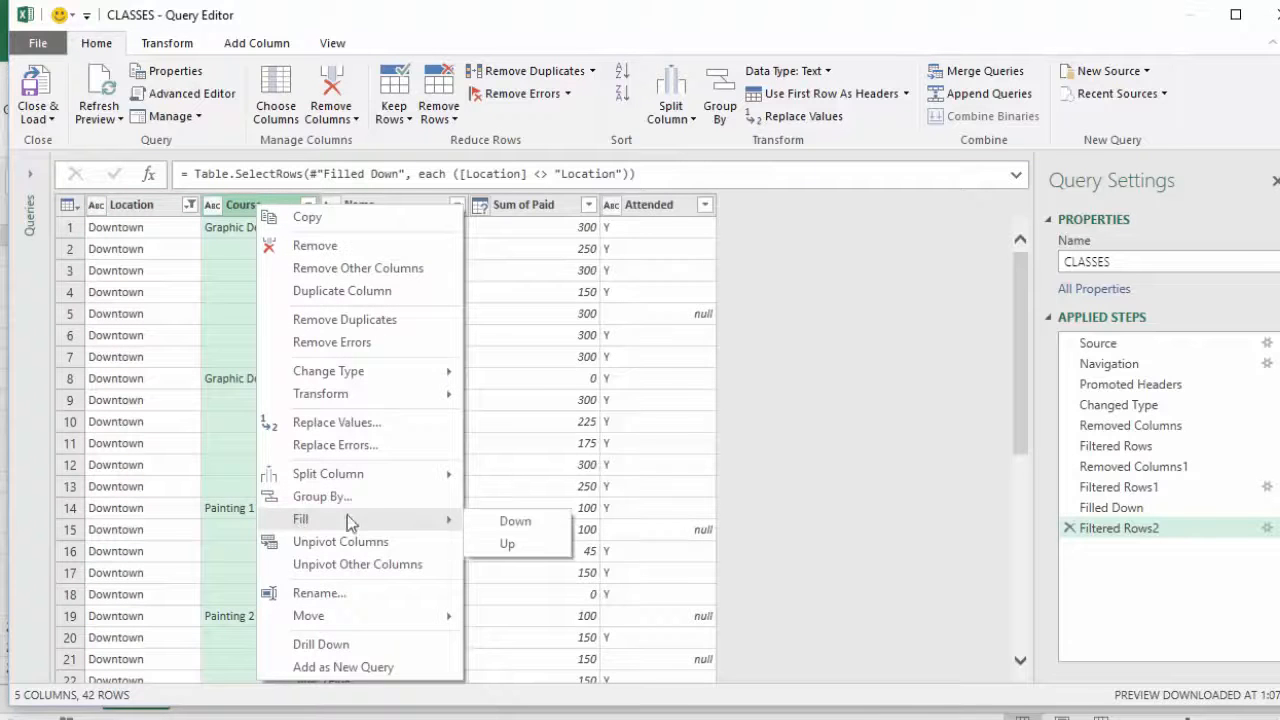
click(508, 527)
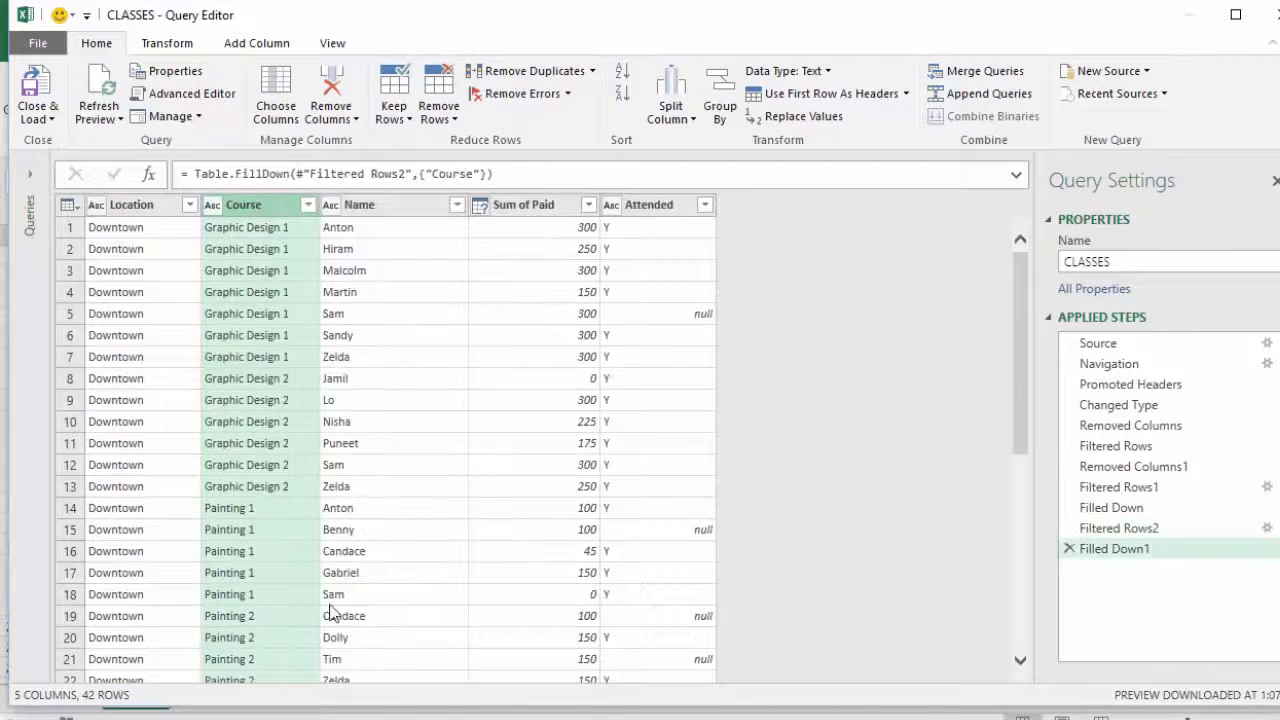
scroll(271, 571, down, 3)
scroll(270, 575, down, 3)
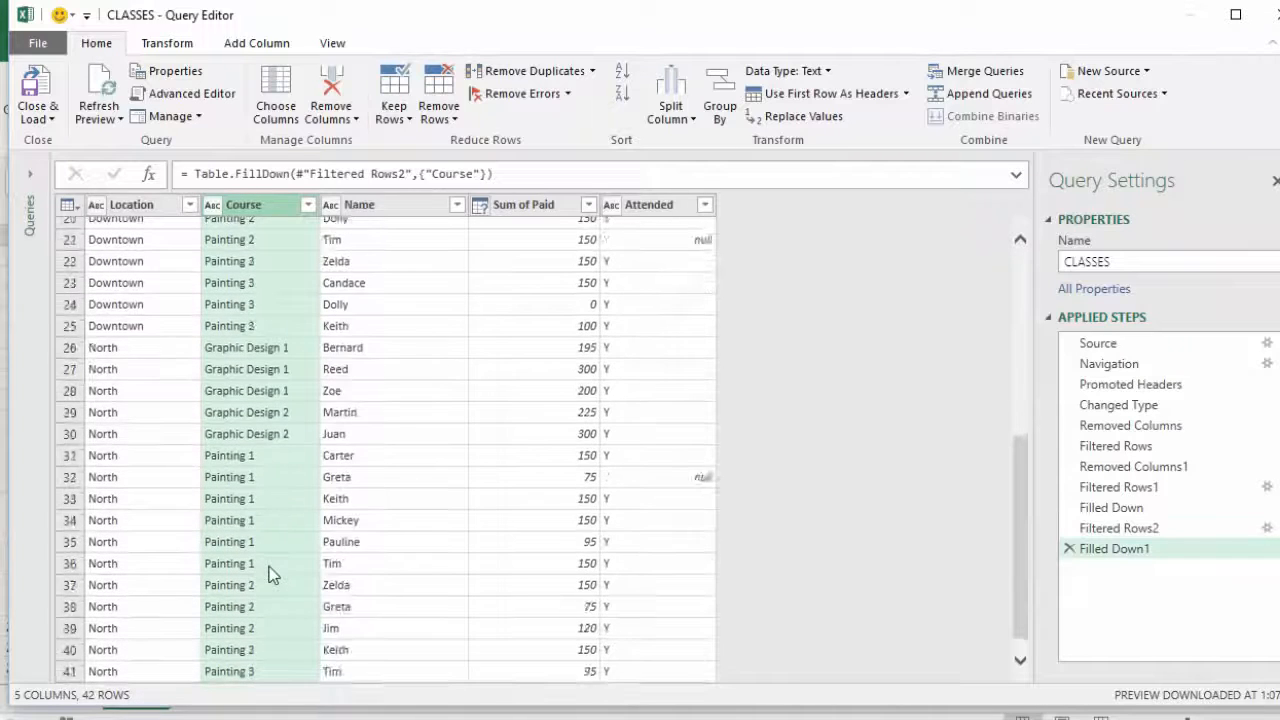
scroll(270, 575, up, 6)
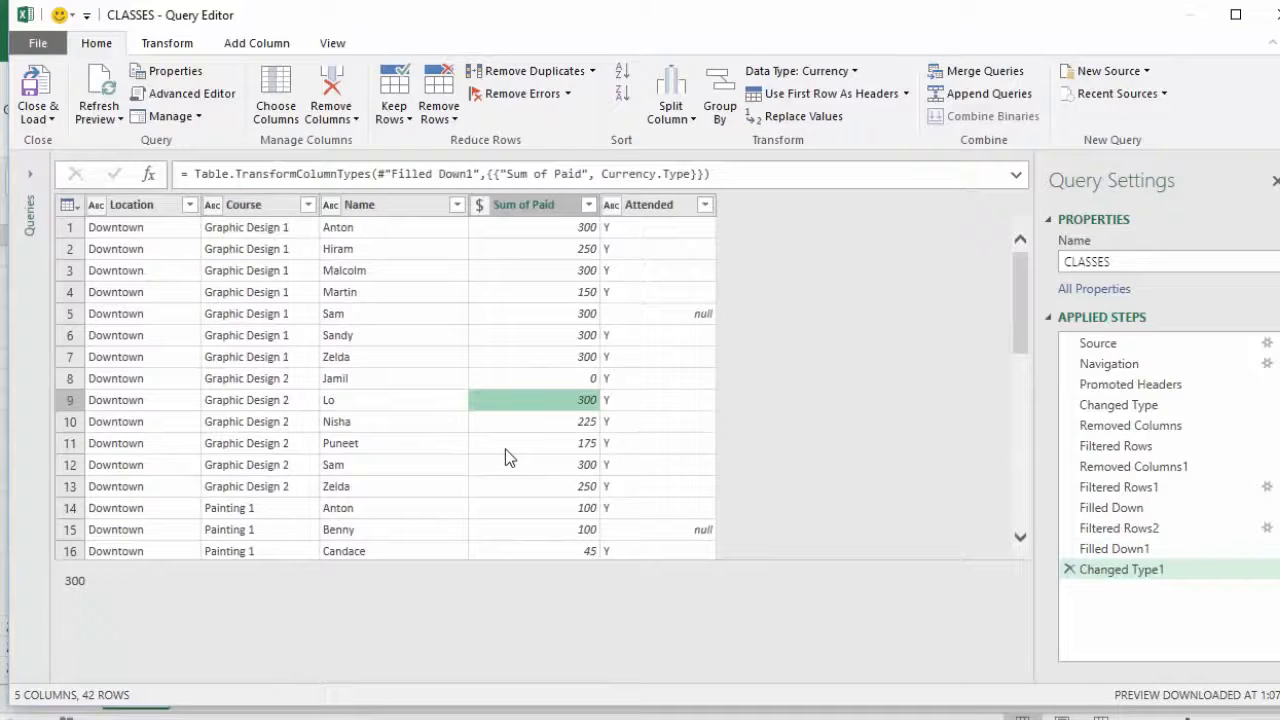
Step: Close the query editor, load the CLASSES query to a new worksheet and look through the resulting table
click(36, 85)
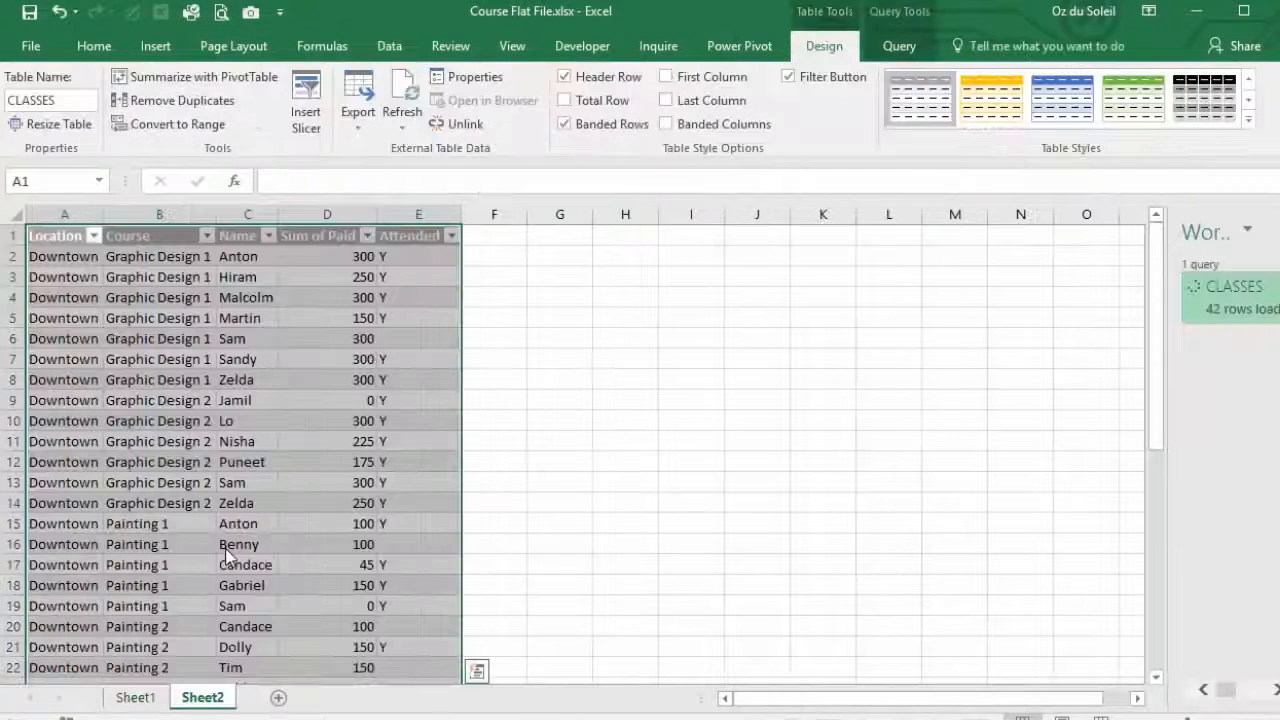
click(320, 503)
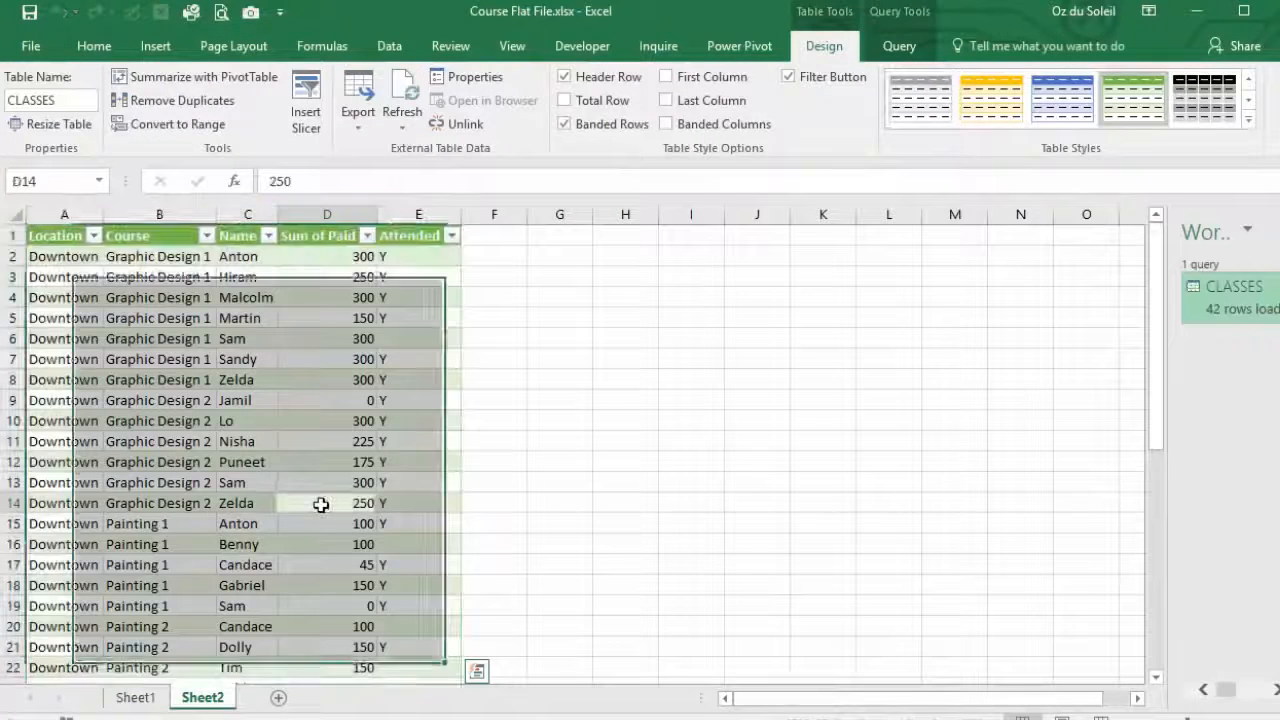
scroll(210, 523, down, 11)
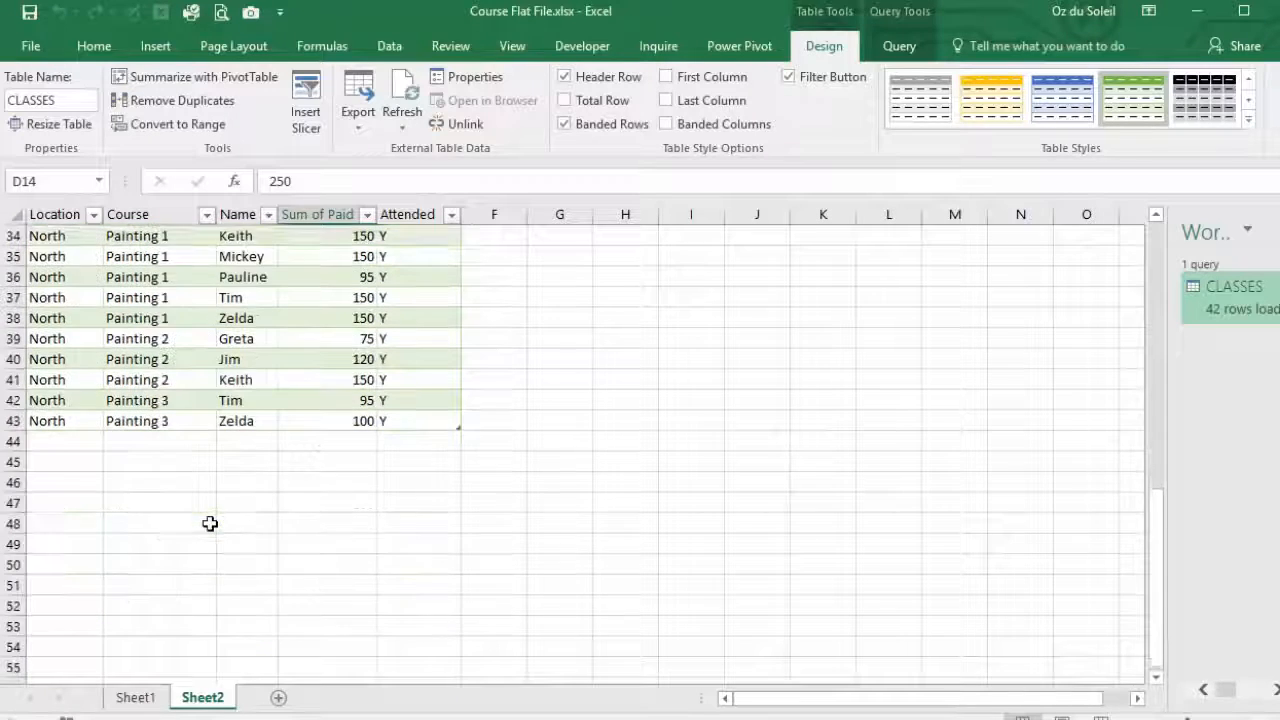
scroll(208, 523, up, 6)
scroll(208, 523, up, 5)
click(150, 400)
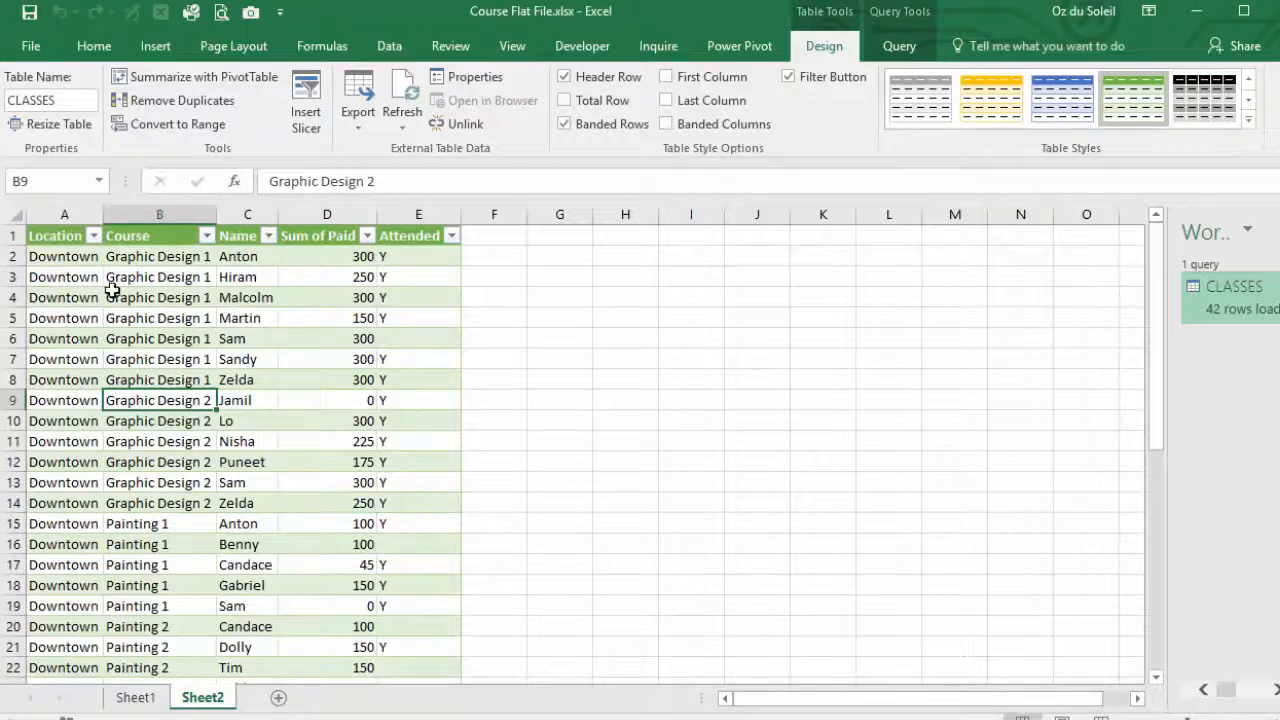
Step: Build a PivotTable from the CLASSES table on a new sheet, with Location as columns, Course as rows and Sum of Paid as values
click(155, 47)
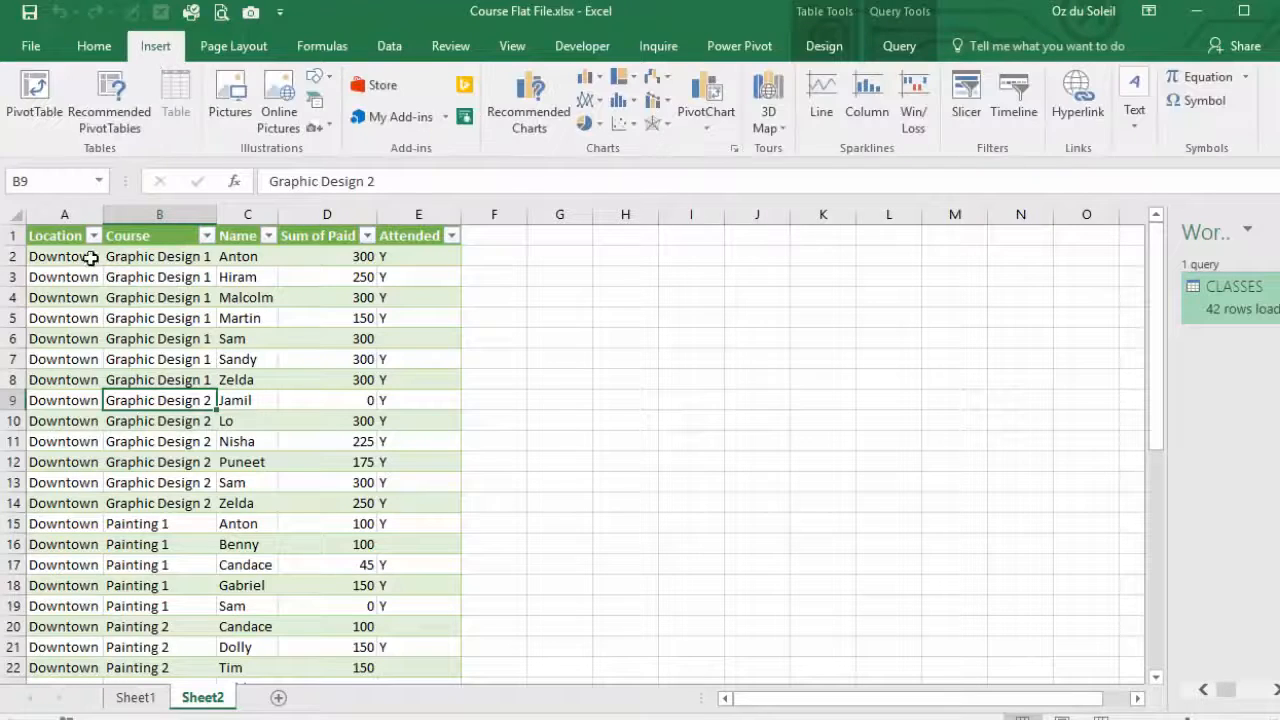
click(35, 100)
click(357, 324)
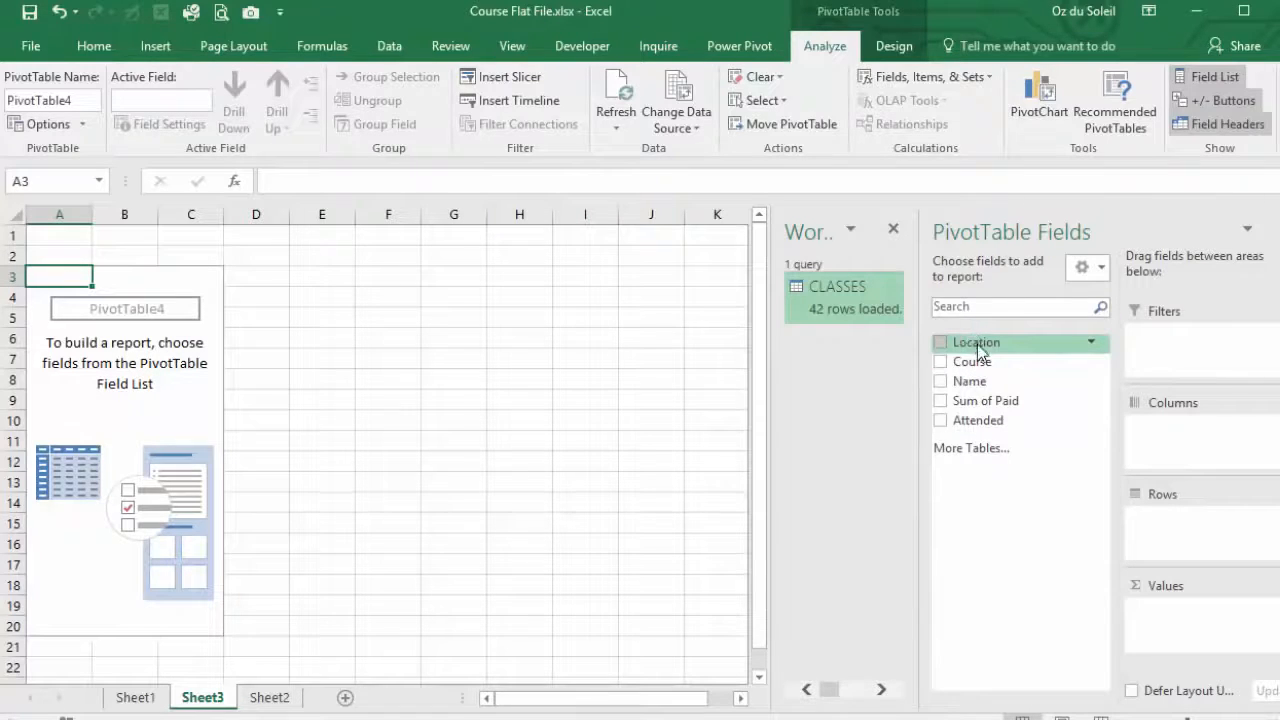
drag(979, 348, 1187, 456)
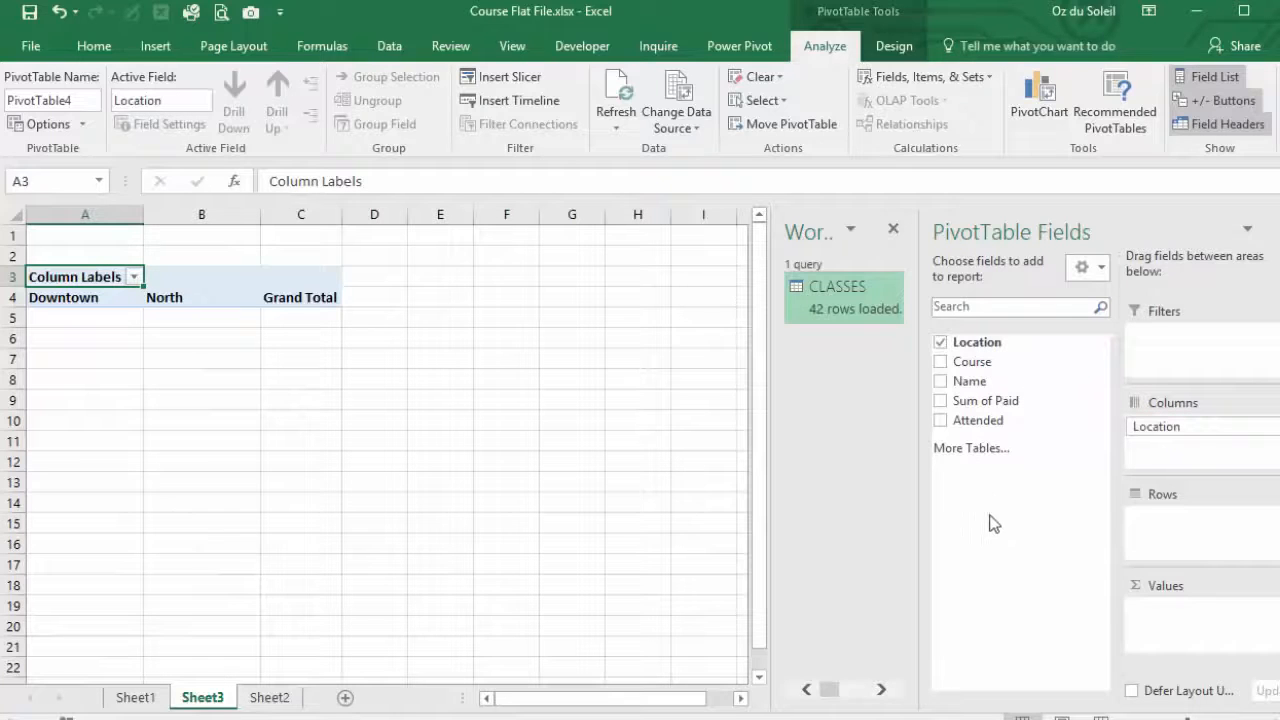
drag(973, 403, 1199, 628)
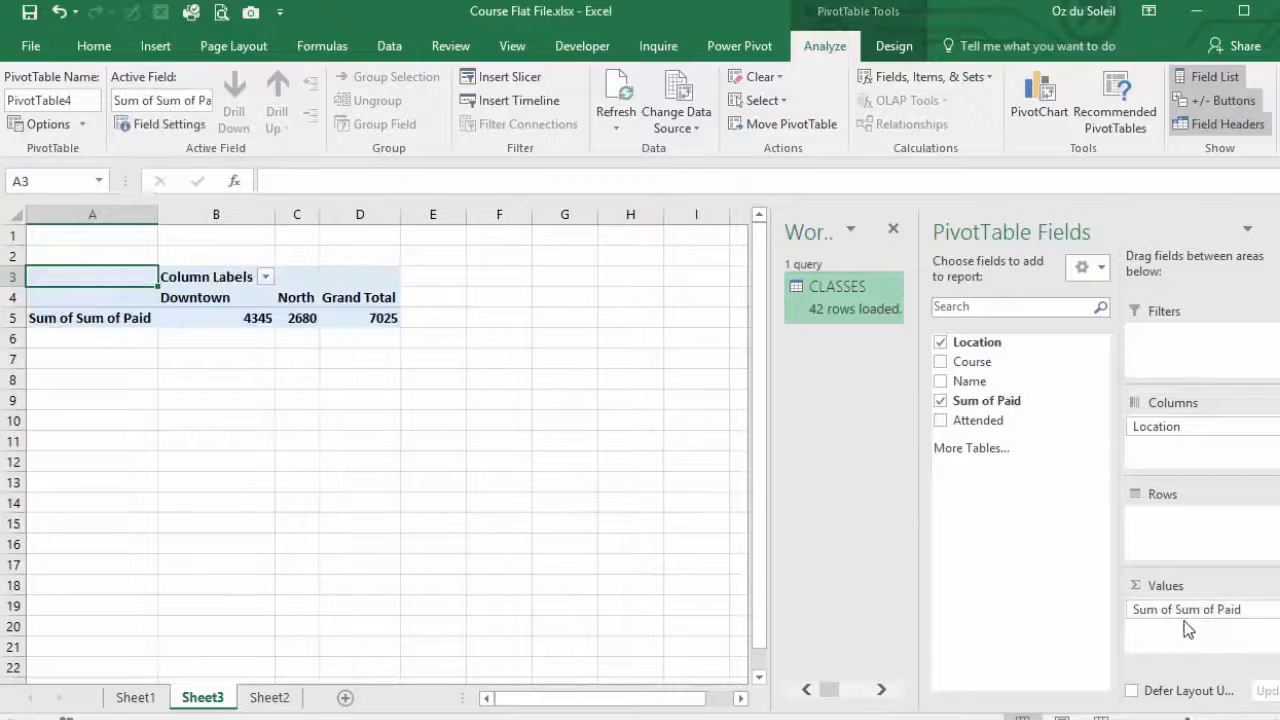
drag(972, 362, 1187, 531)
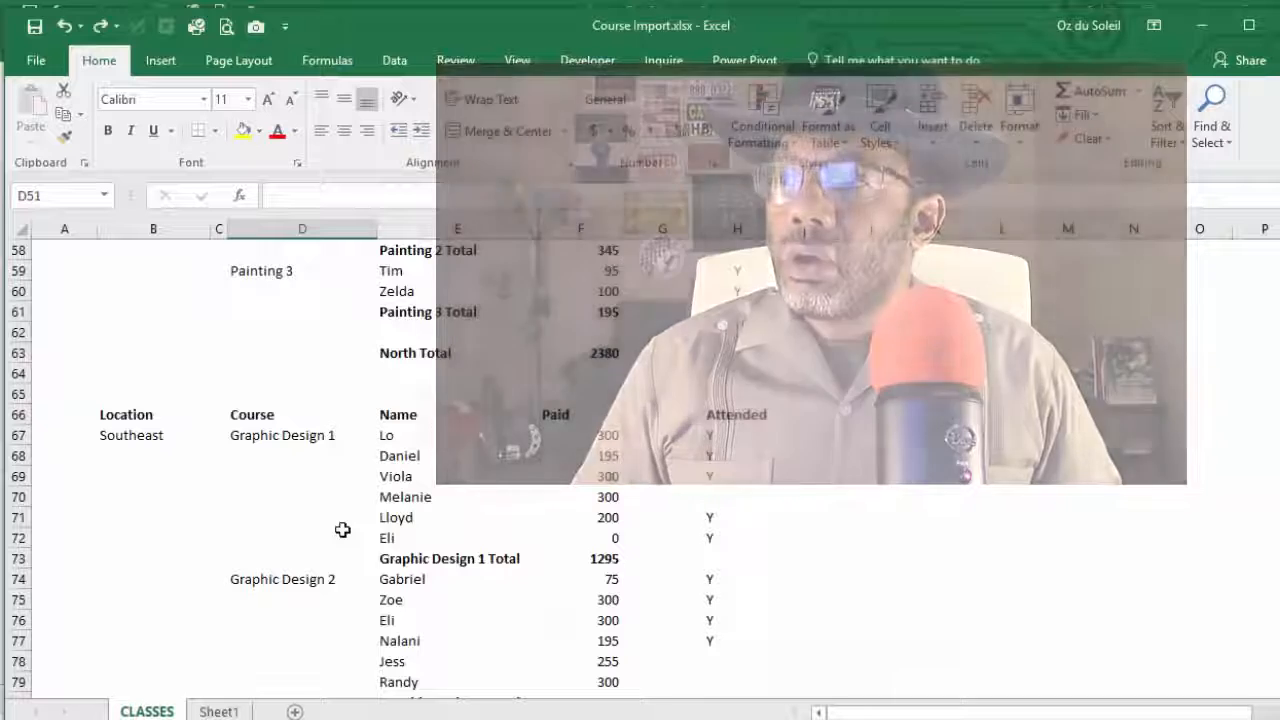
Step: Examine the Southeast location's course rows on the CLASSES sheet of Course Import.xlsx
scroll(342, 530, down, 1)
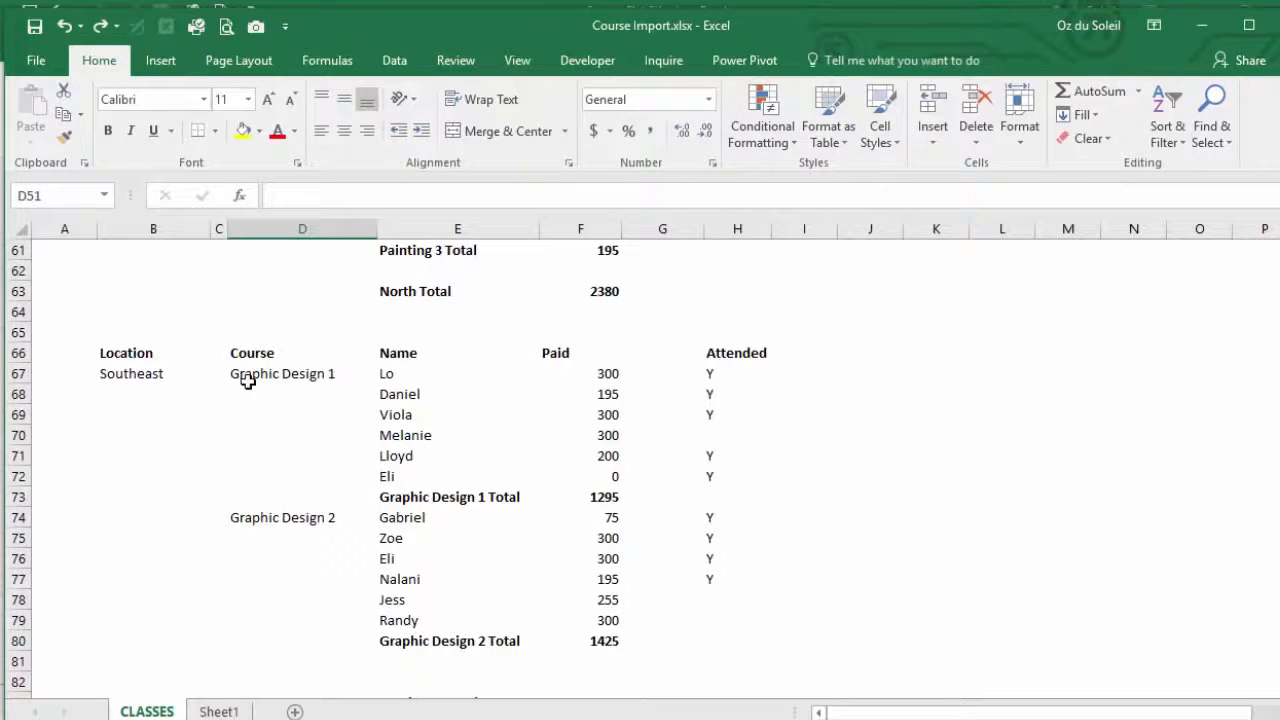
scroll(268, 486, down, 1)
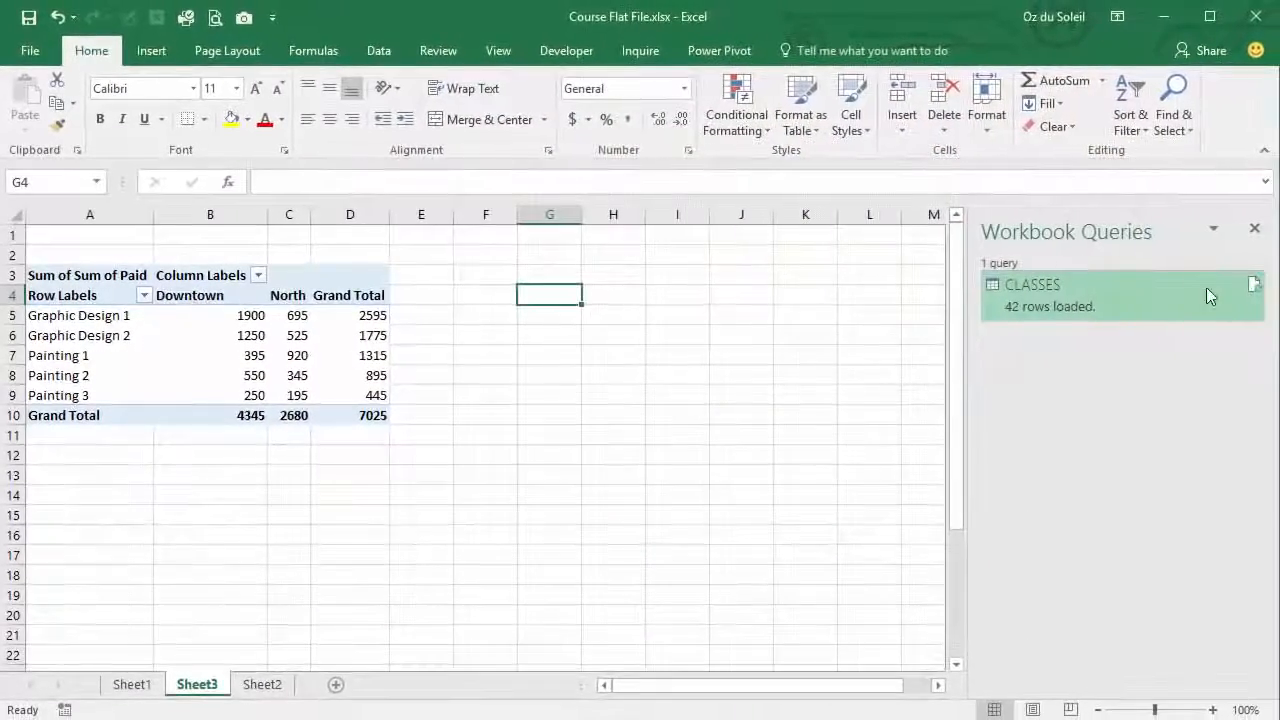
Step: Refresh the CLASSES query and look through the reloaded table down to the Southeast rows
mouse_move(1226, 289)
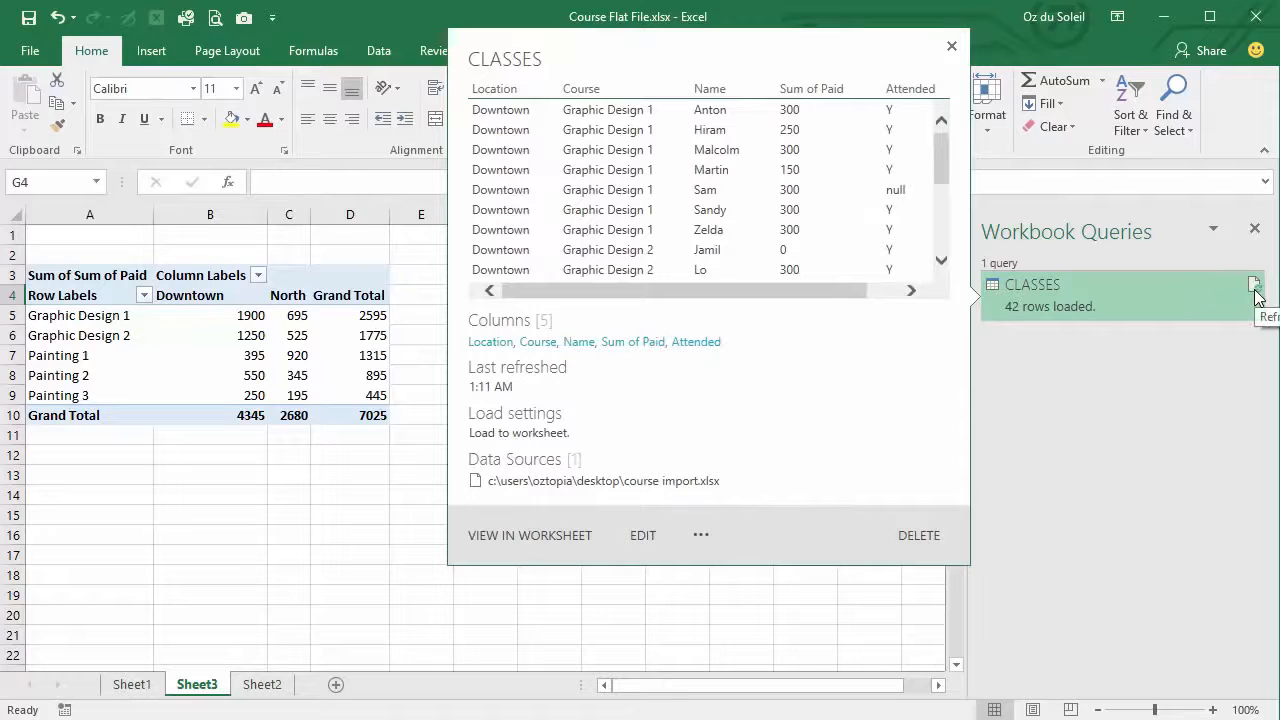
click(1254, 288)
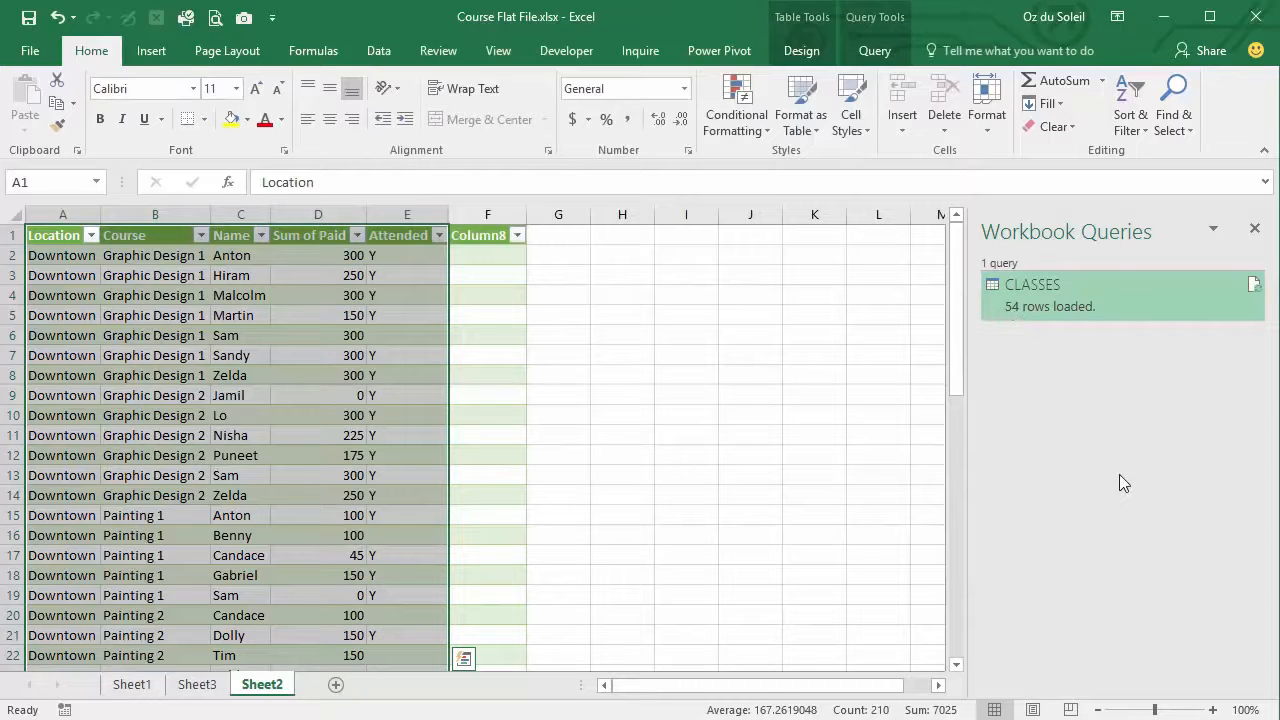
click(271, 476)
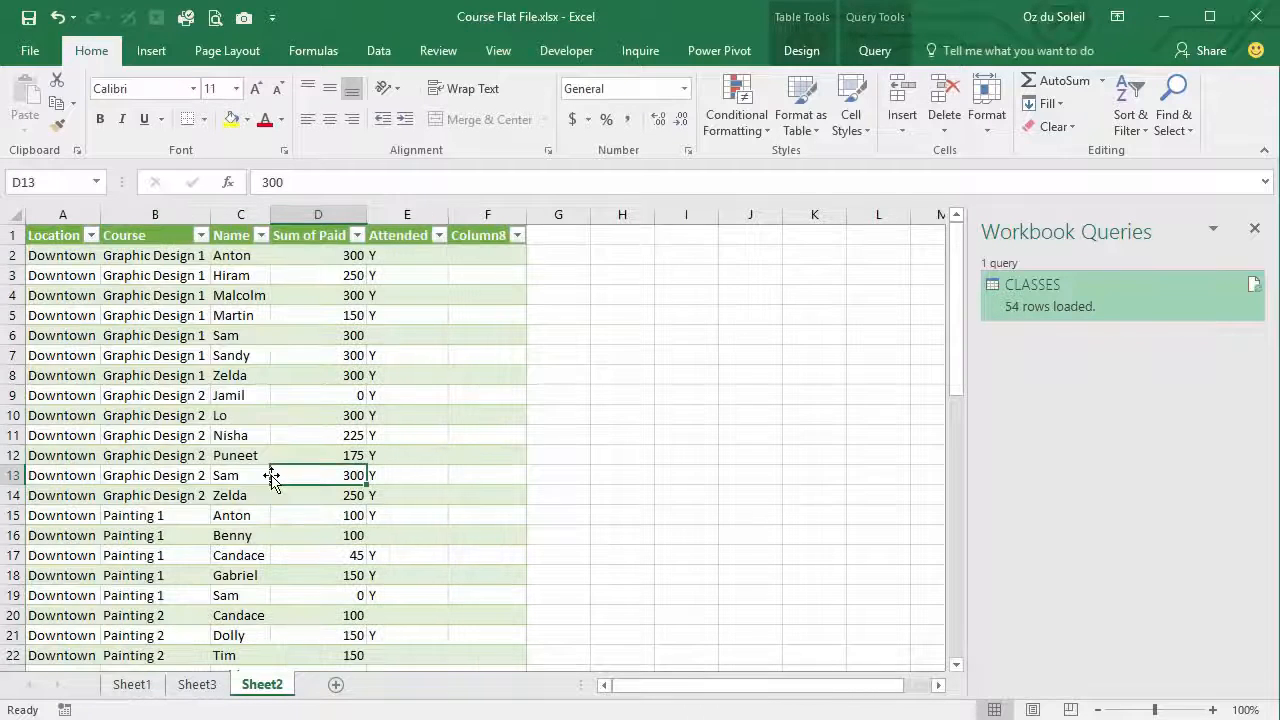
scroll(271, 476, down, 5)
scroll(271, 476, down, 7)
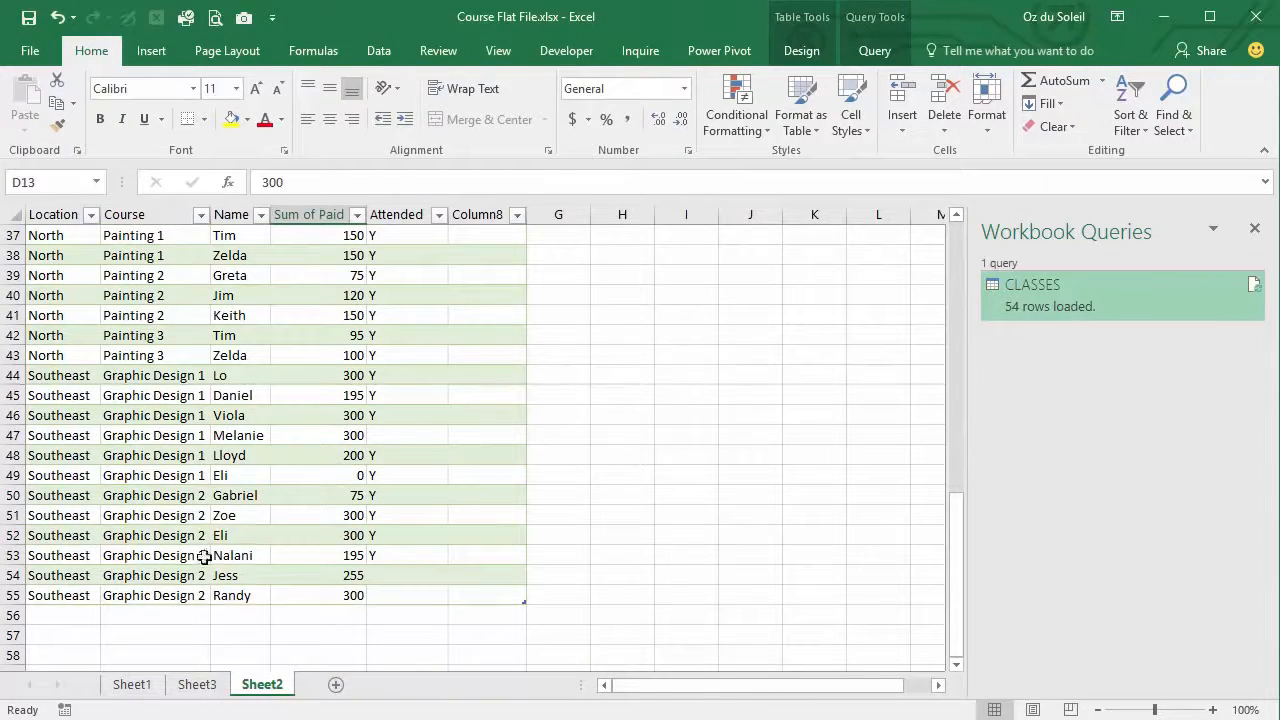
Step: Refresh the course and location PivotTable on Sheet3 to bring in the Southeast data
click(200, 690)
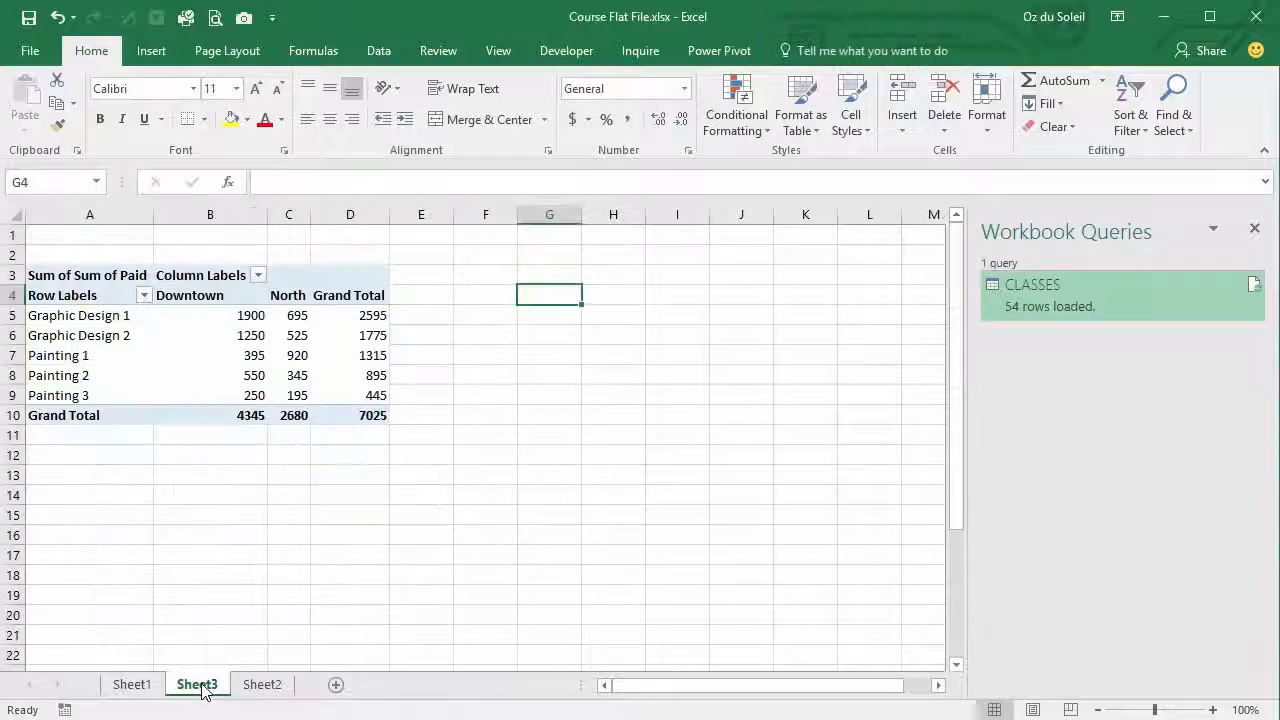
right_click(193, 357)
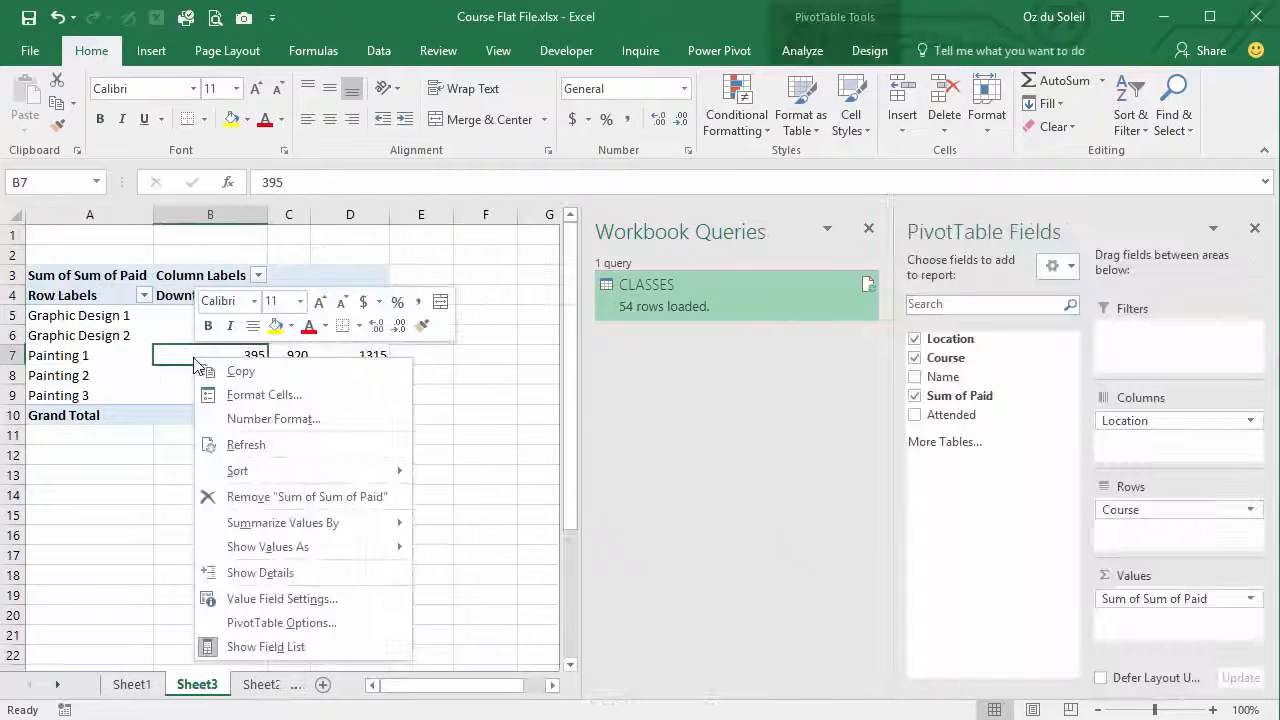
click(215, 443)
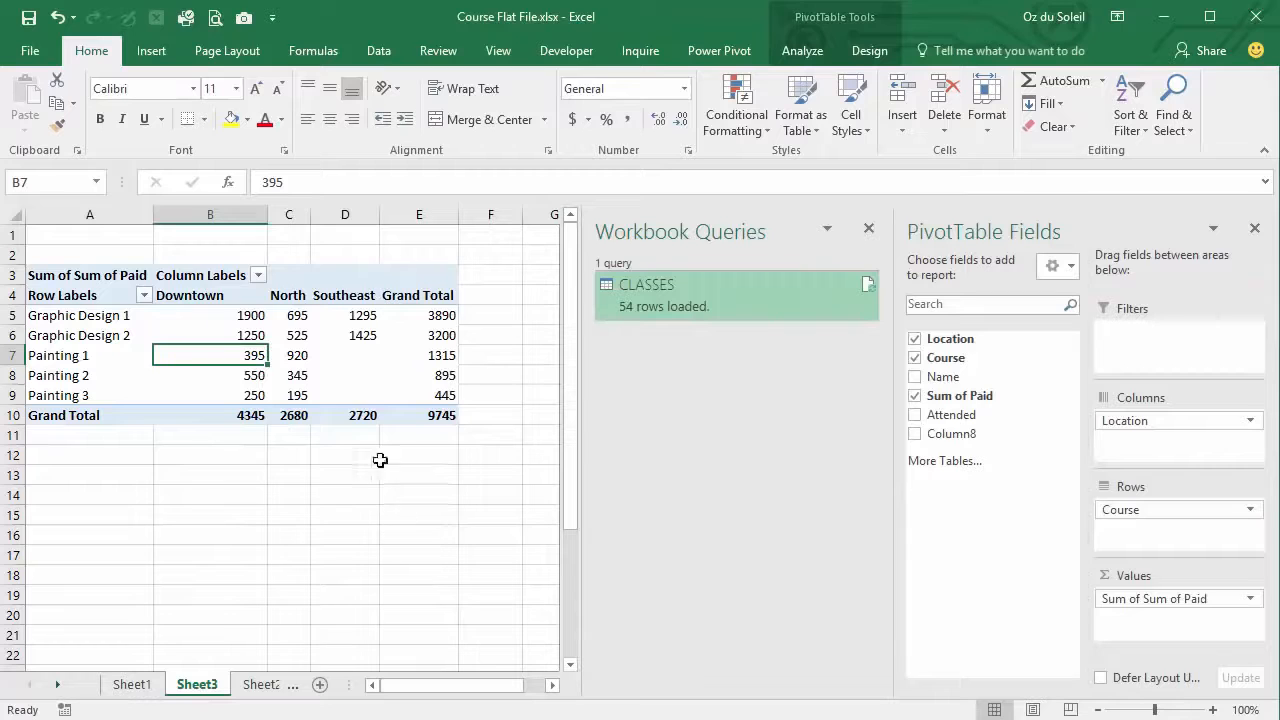
click(370, 588)
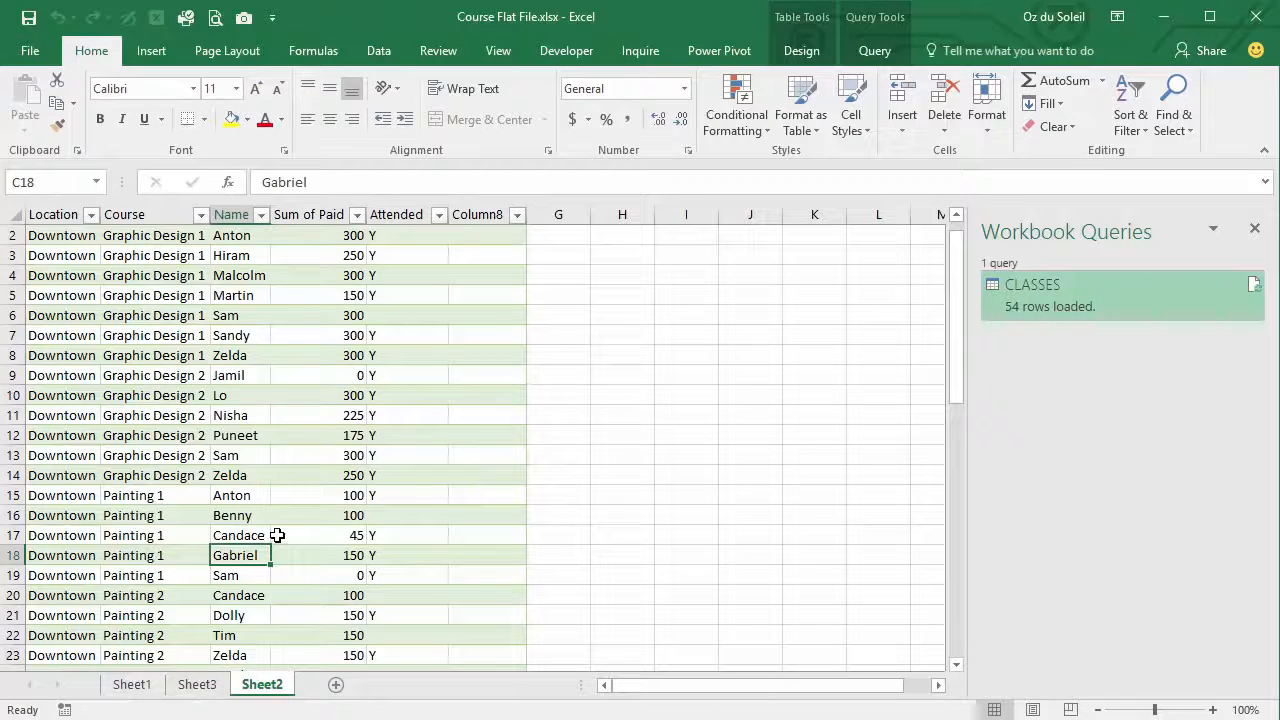
Step: Build a second PivotTable from the CLASSES table on a new sheet, with Name as rows and Count of Name as values
key(Up)
key(Up)
key(Up)
key(Up)
key(Up)
key(Up)
key(Up)
key(Up)
key(Up)
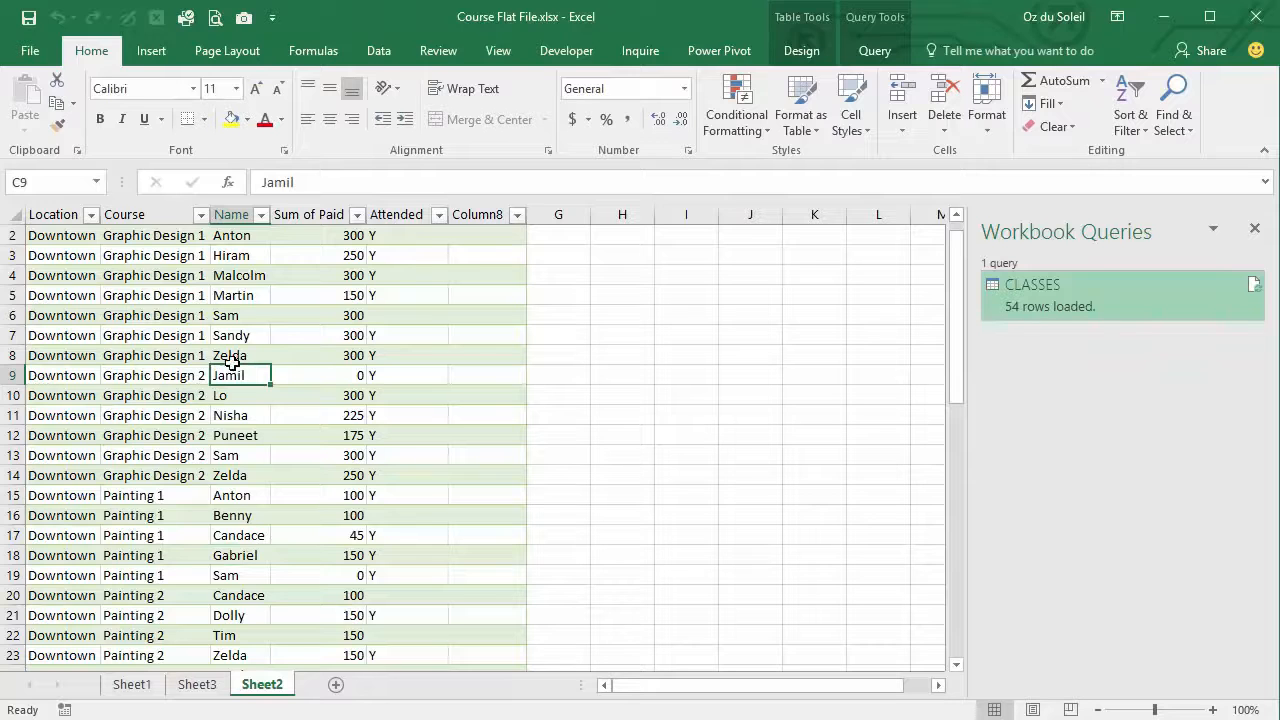
click(150, 50)
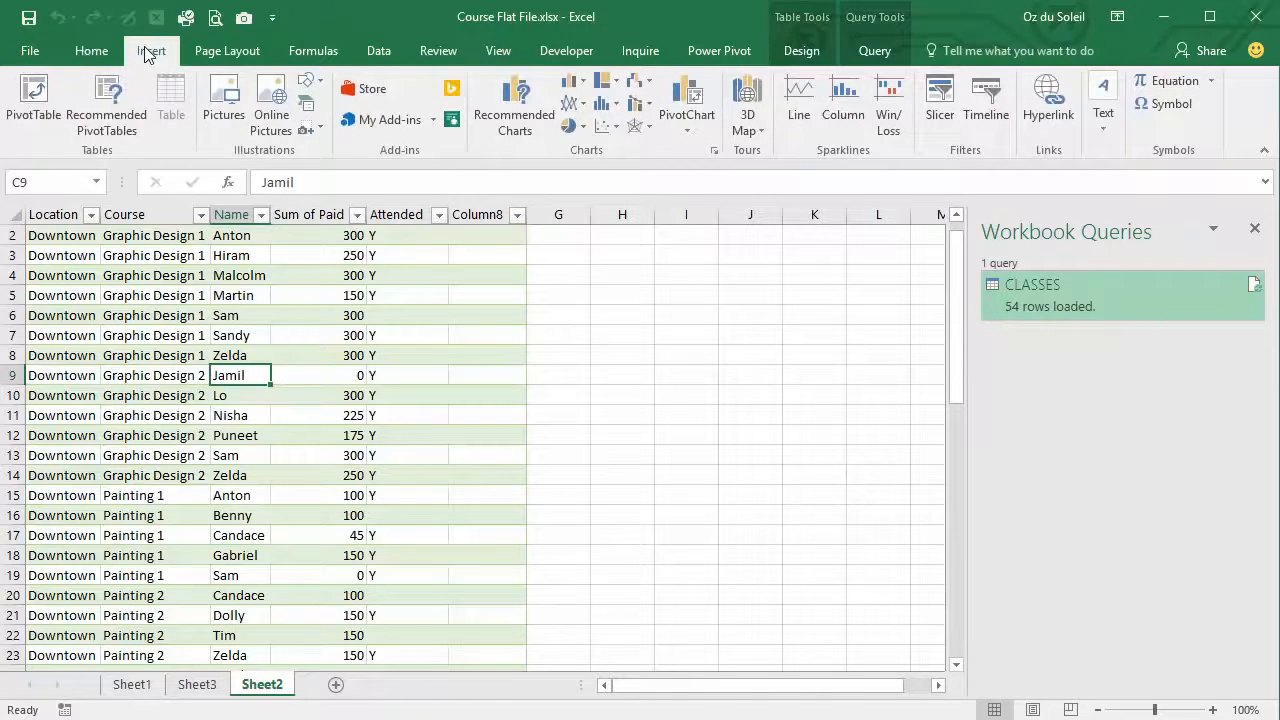
click(45, 105)
click(330, 330)
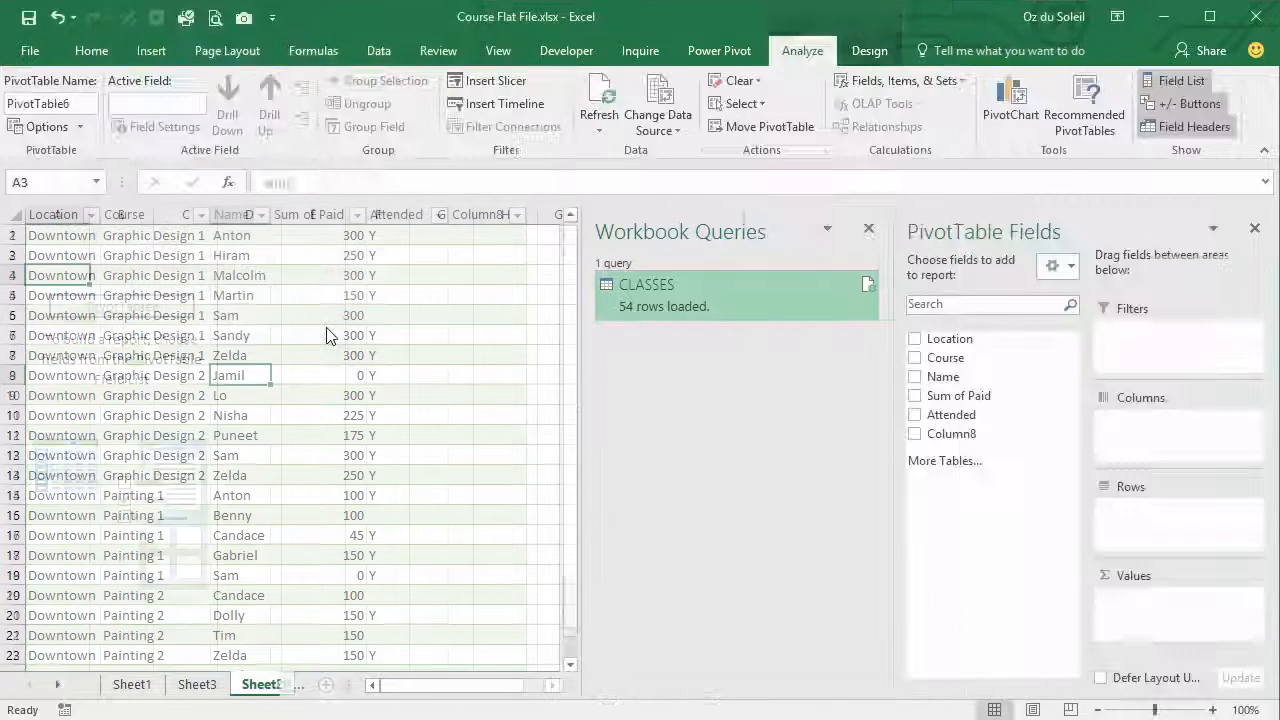
drag(940, 377, 1146, 532)
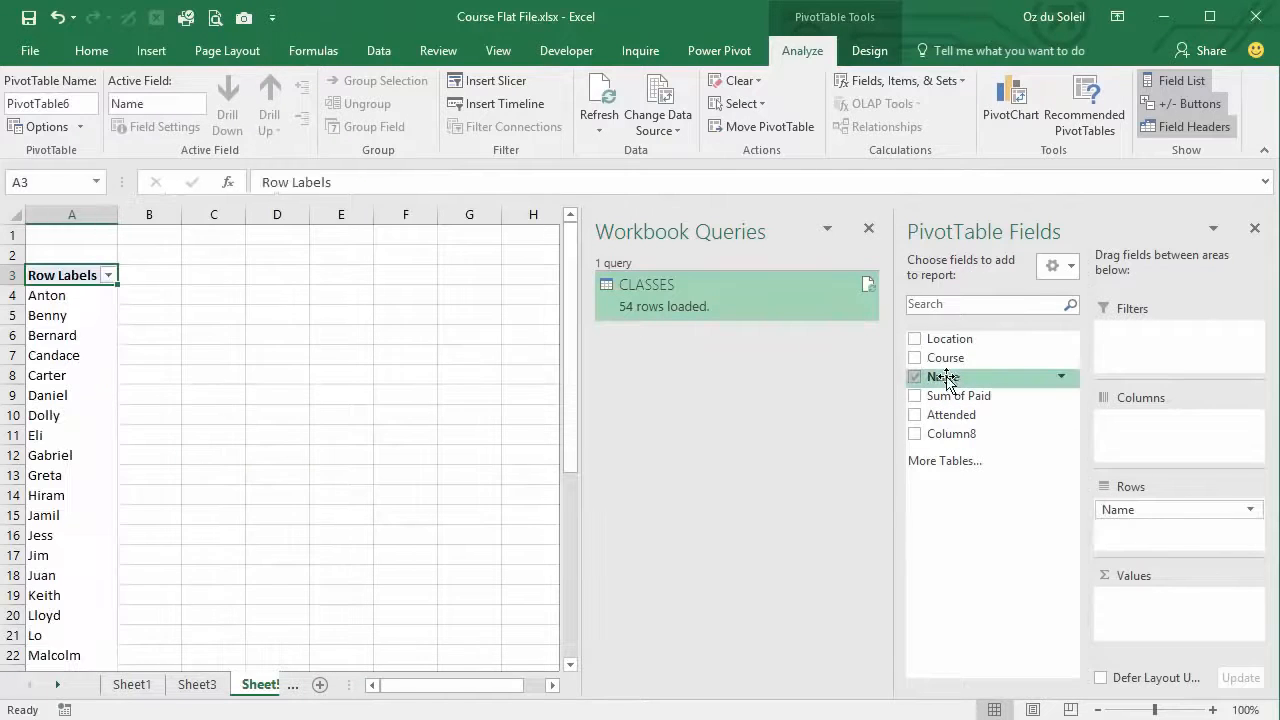
drag(943, 376, 1160, 612)
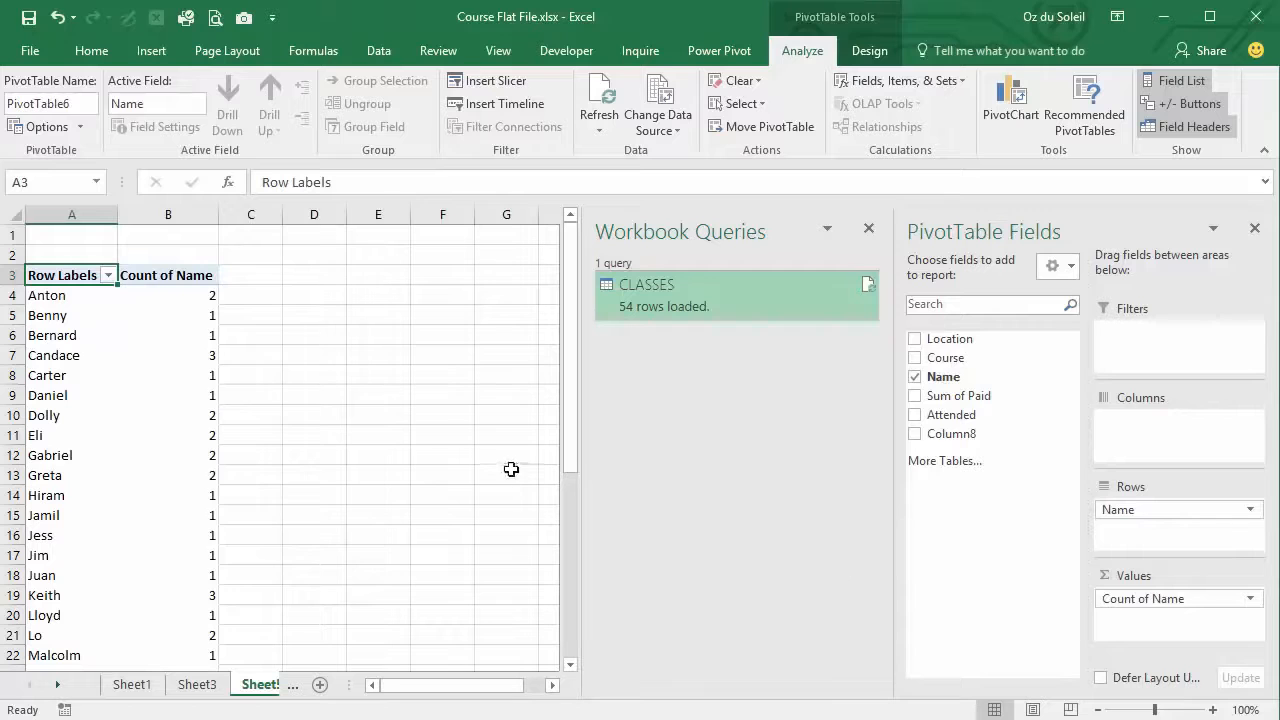
Step: Sort the new PivotTable by Count of Name from largest to smallest and review the names with the highest counts
scroll(180, 490, down, 5)
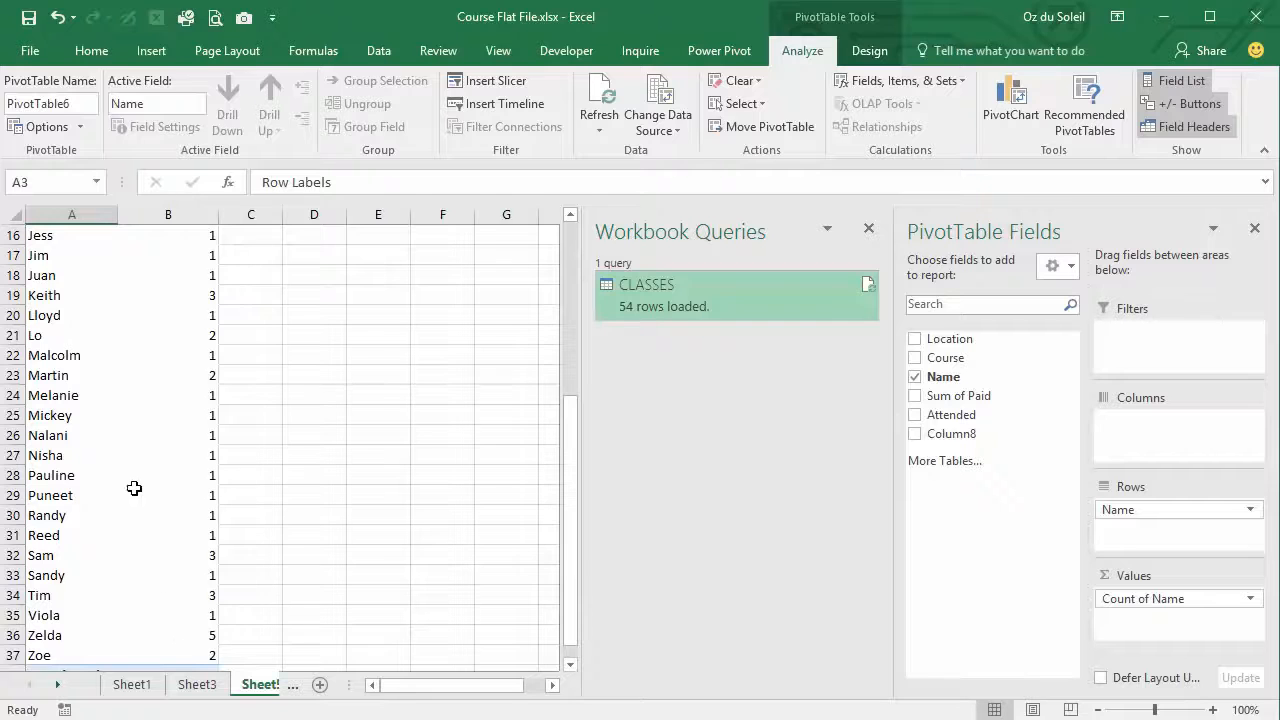
scroll(160, 480, up, 5)
click(174, 430)
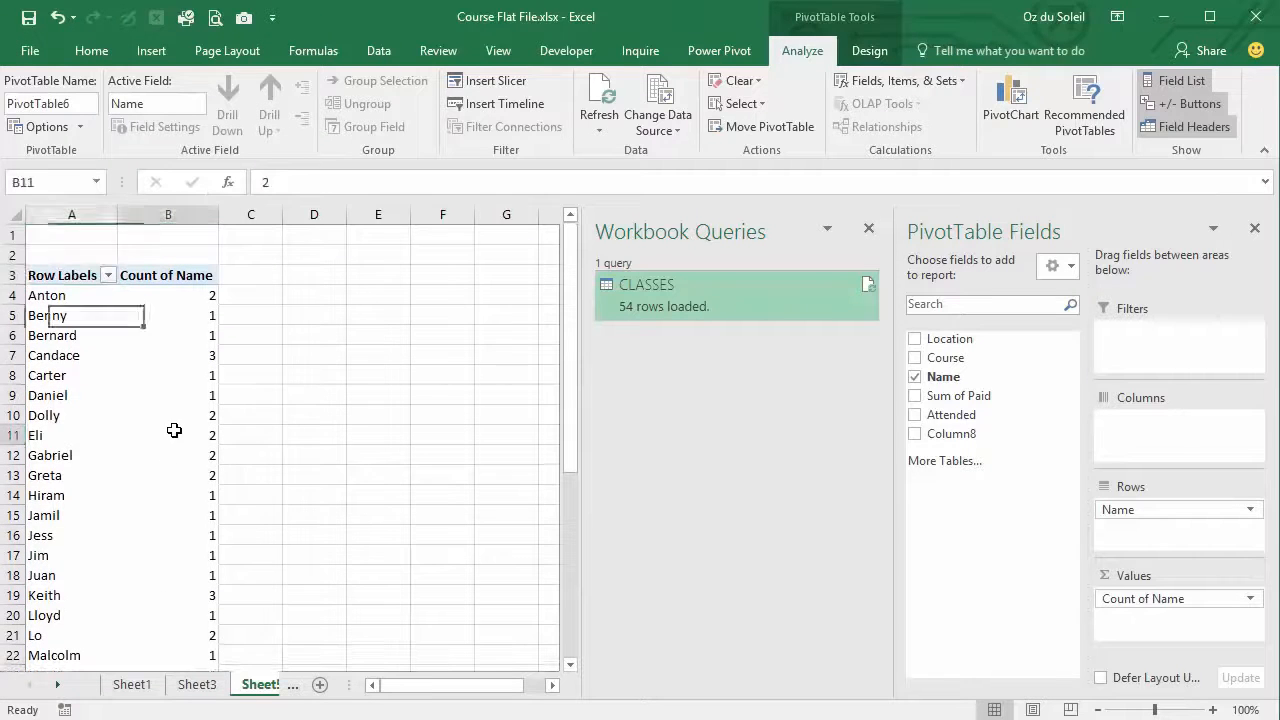
click(379, 52)
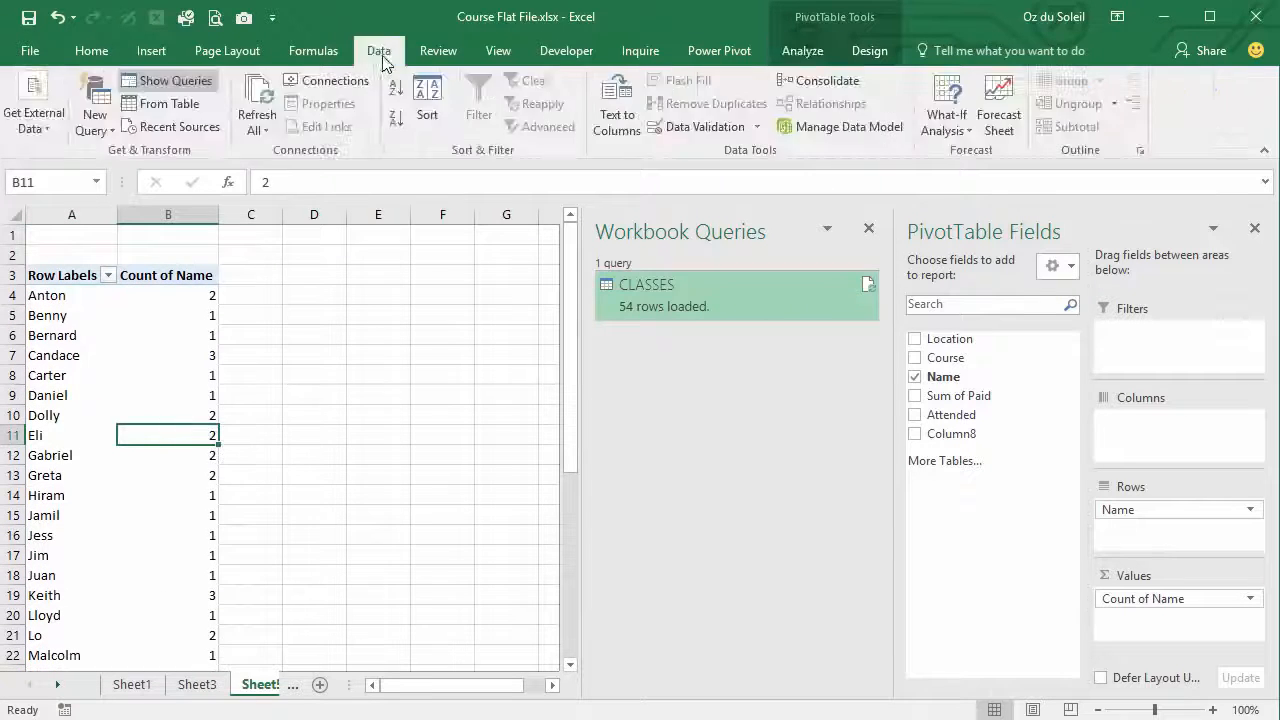
click(395, 121)
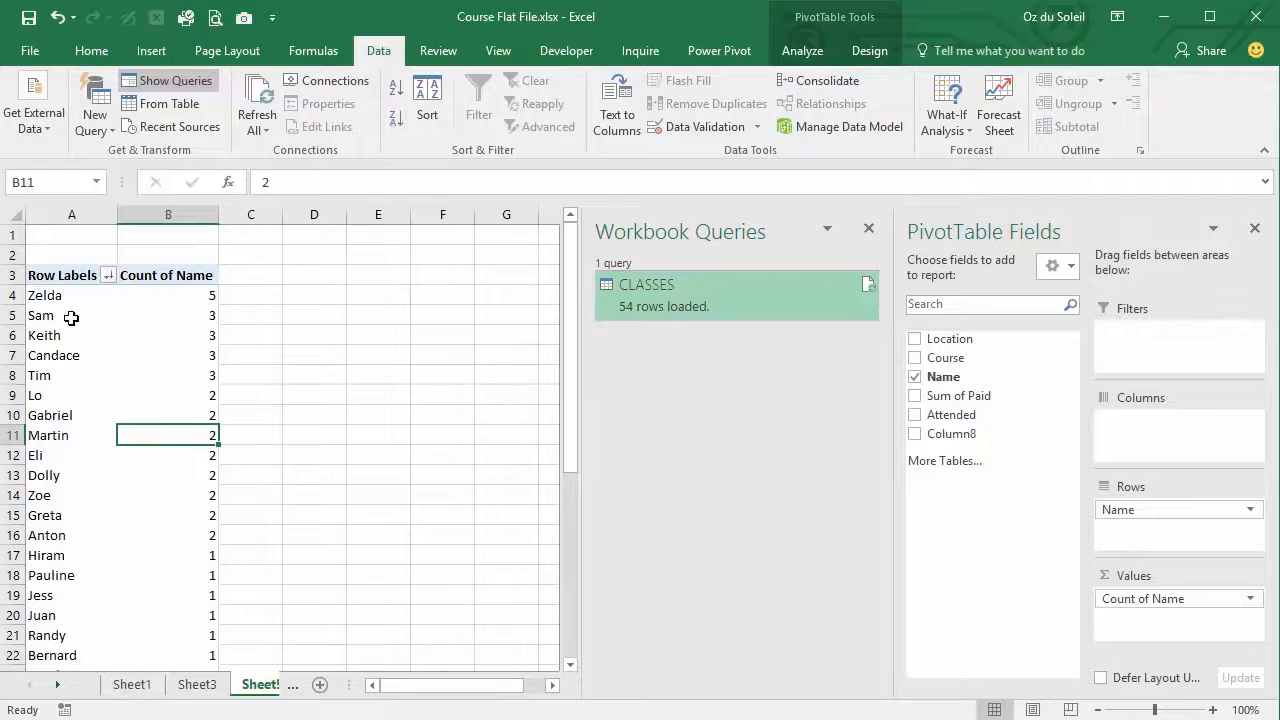
drag(72, 317, 166, 376)
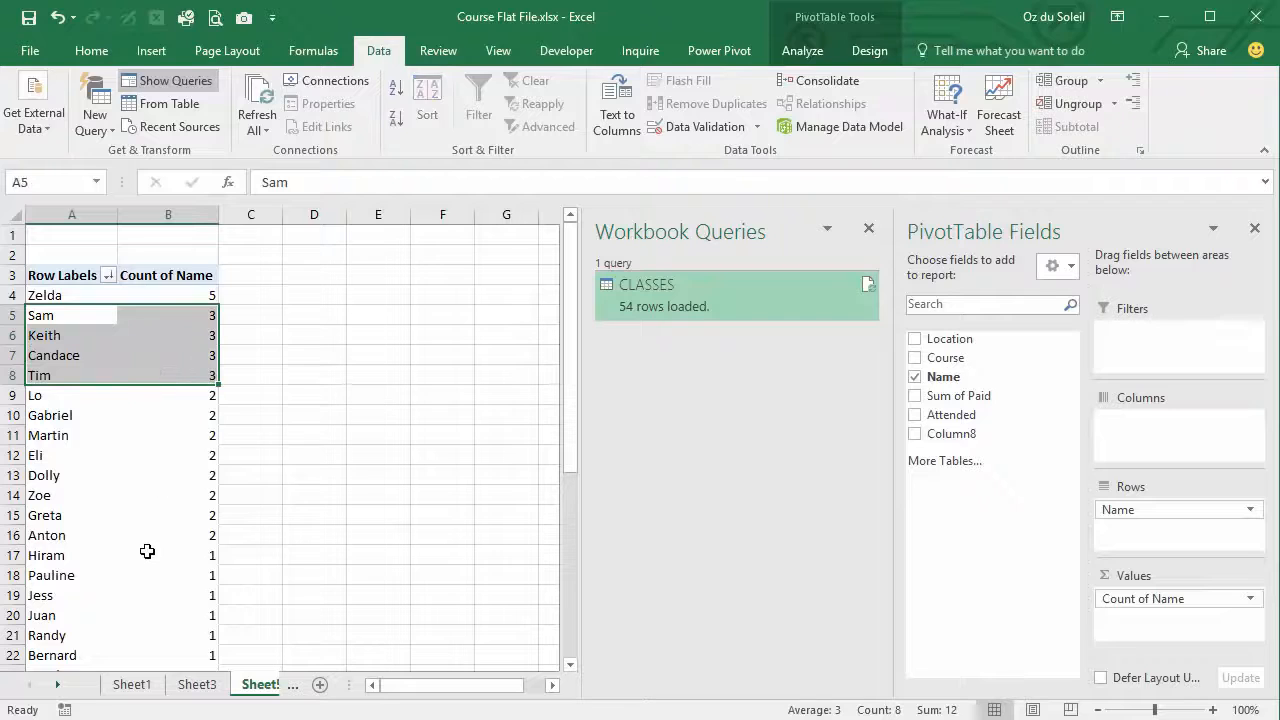
Step: Add Location as the column field of the name-count PivotTable
click(147, 551)
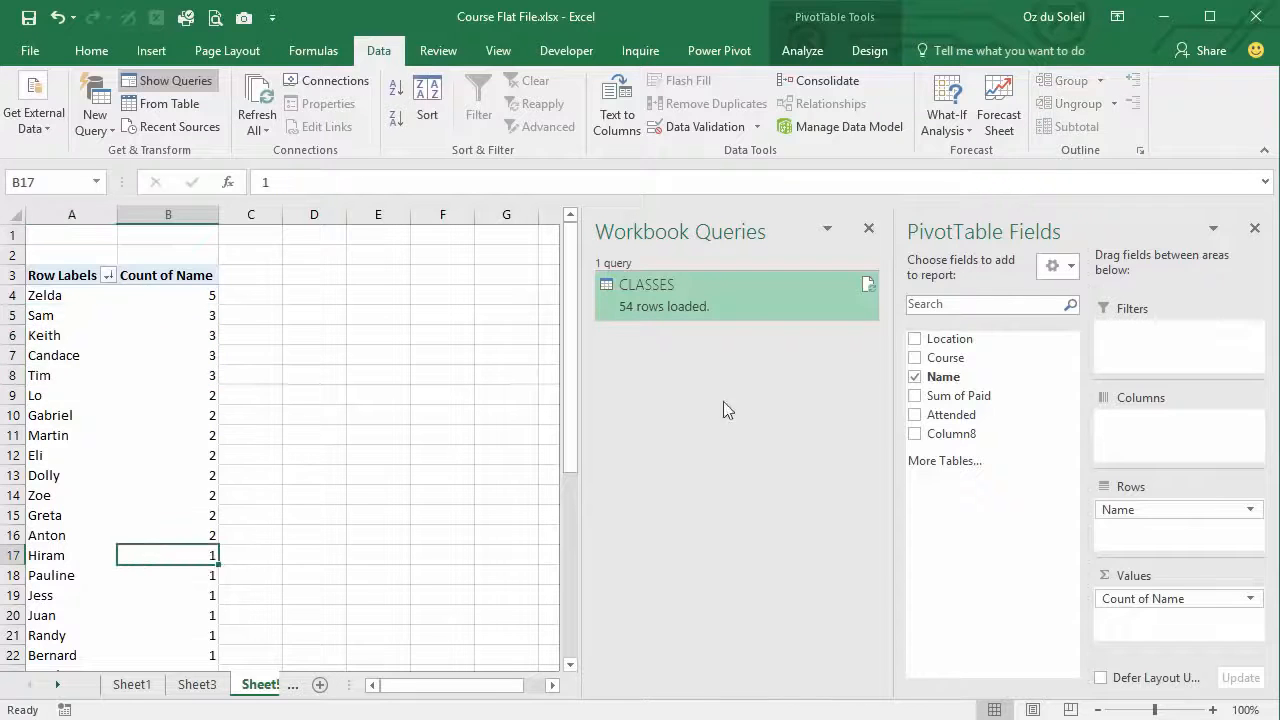
drag(940, 342, 946, 354)
drag(1005, 388, 1130, 425)
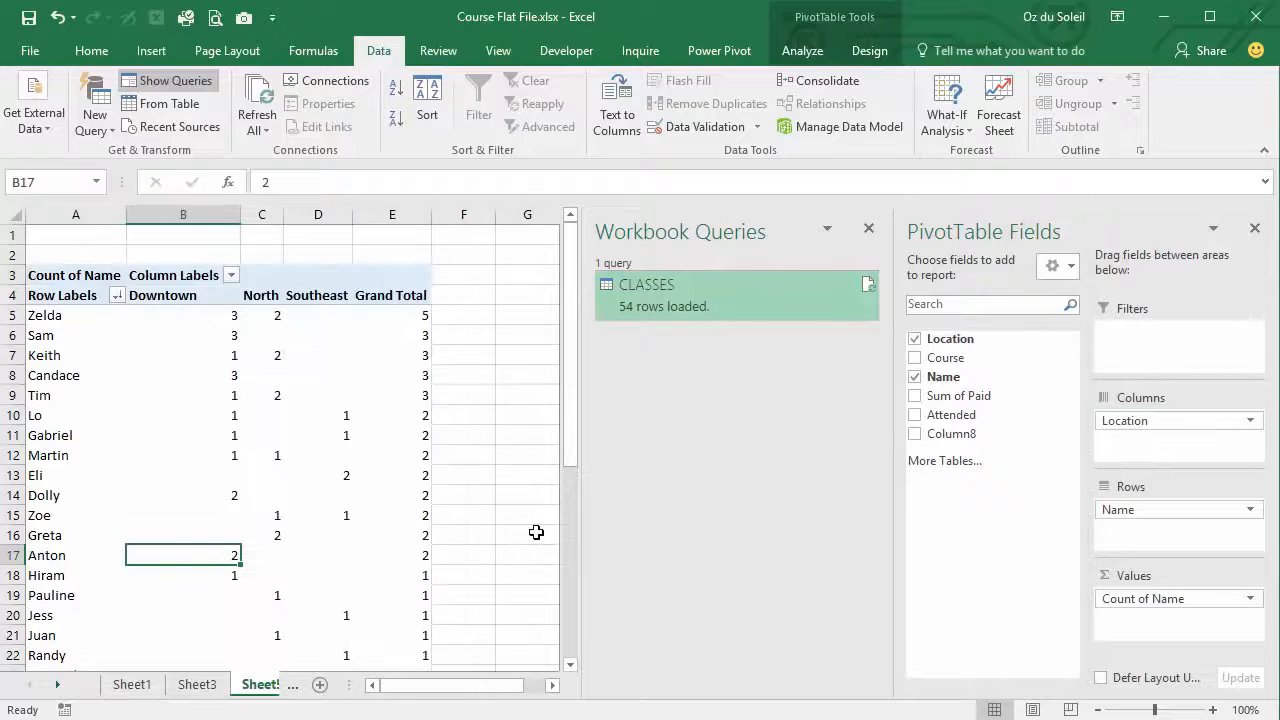